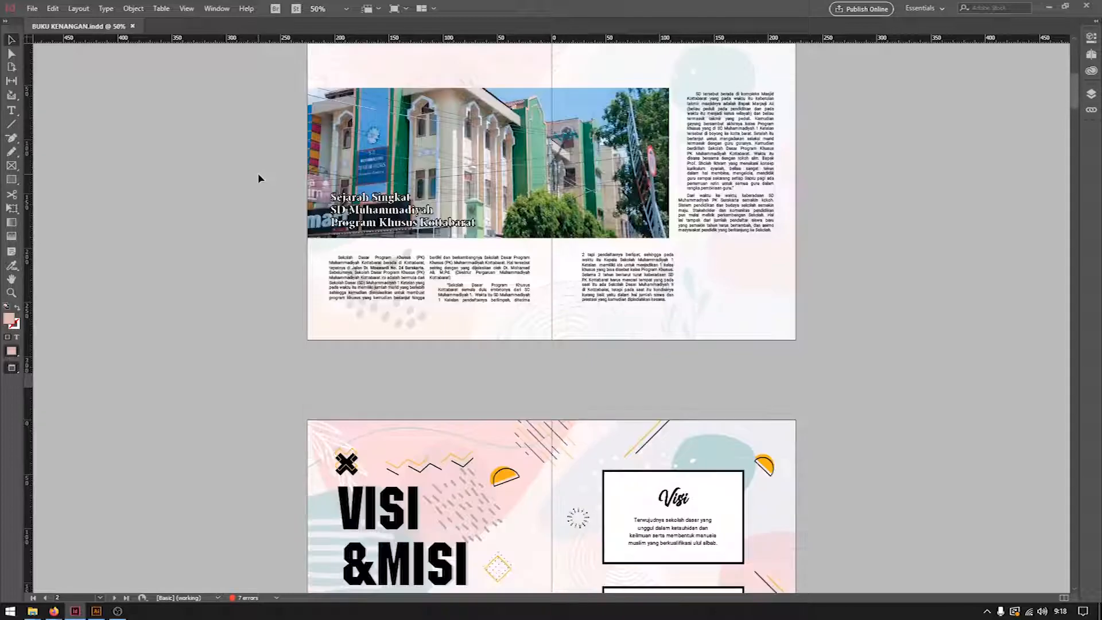
Step: Try moving the background image on page 1 sideways, and undo the move
scroll(259, 175, up, 10)
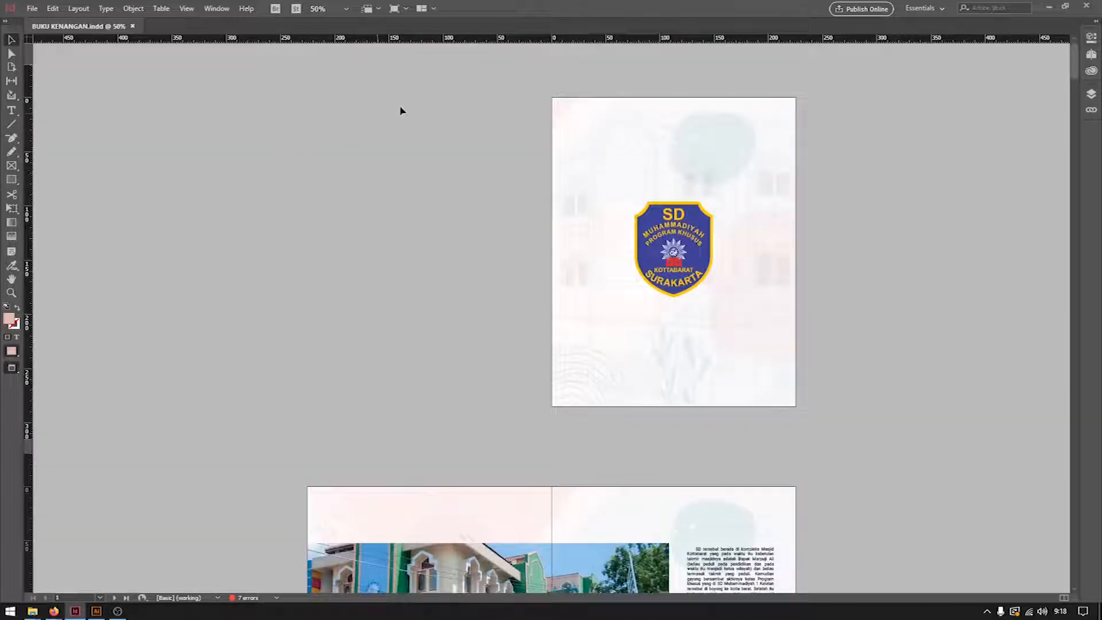
key(ctrl+v)
drag(568, 136, 388, 128)
key(ctrl+z)
click(194, 446)
Step: Open the A-Master spread, try moving its background image, and undo the move
scroll(194, 447, down, 5)
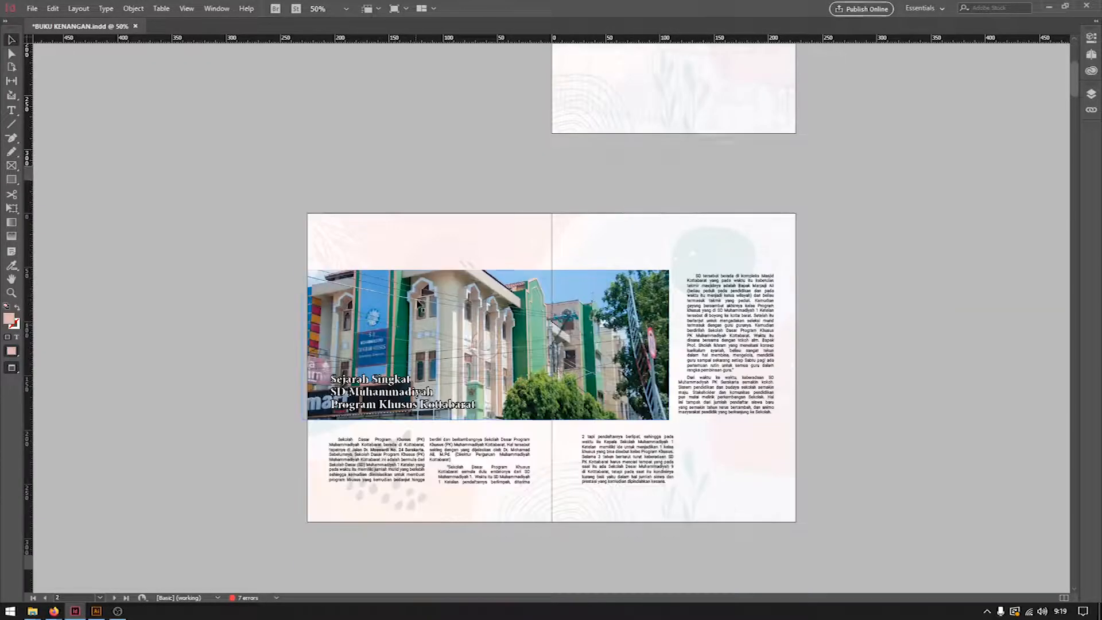
scroll(645, 509, down, 3)
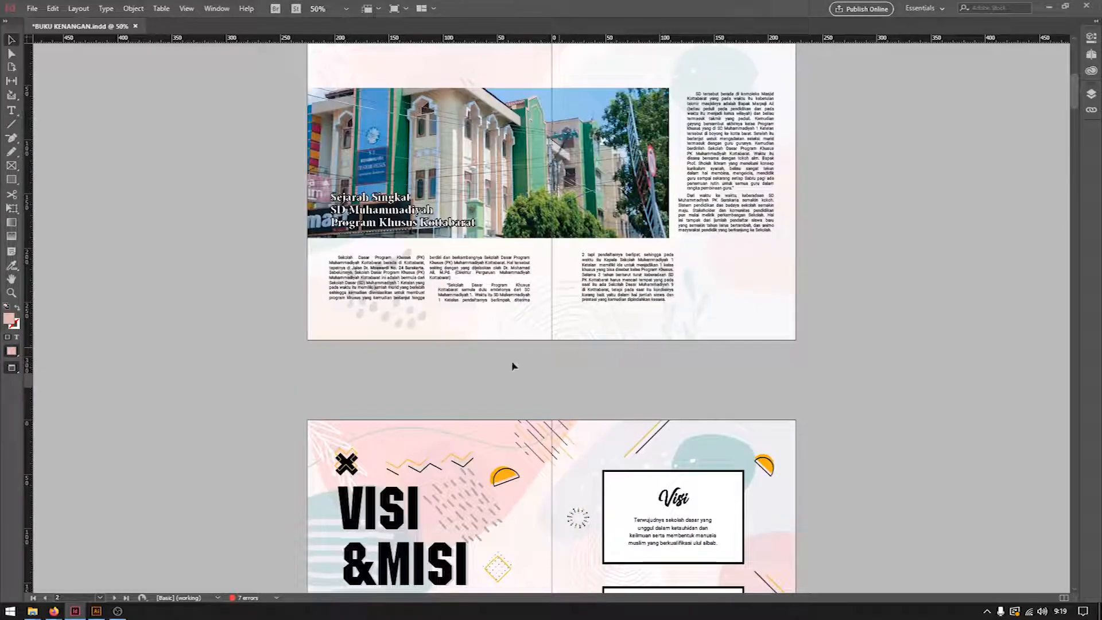
click(100, 597)
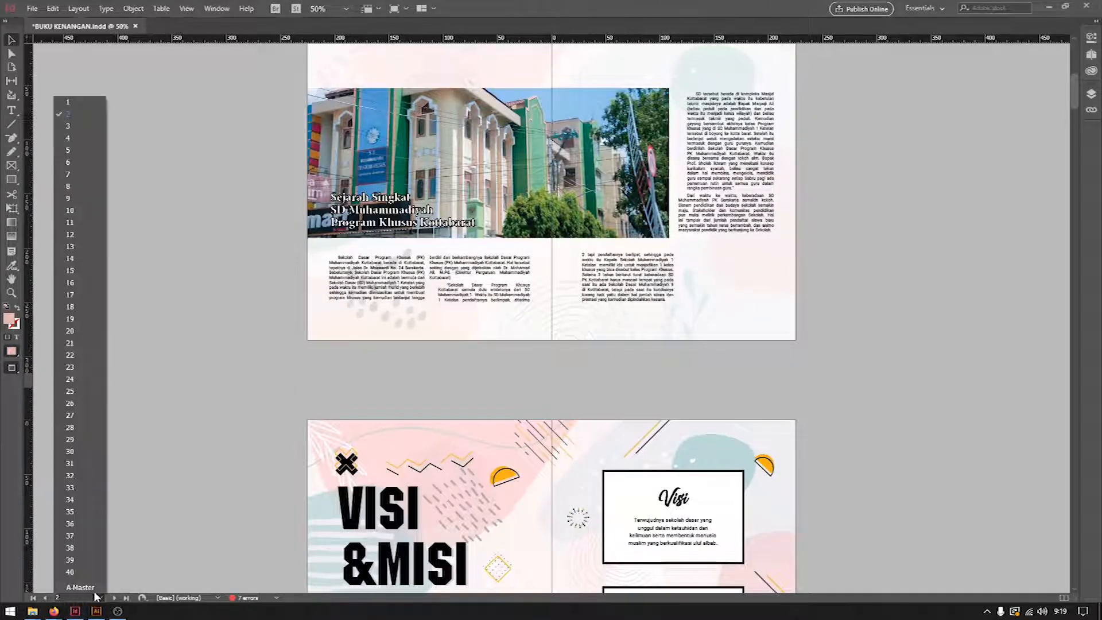
click(80, 599)
drag(435, 237, 368, 301)
key(ctrl+z)
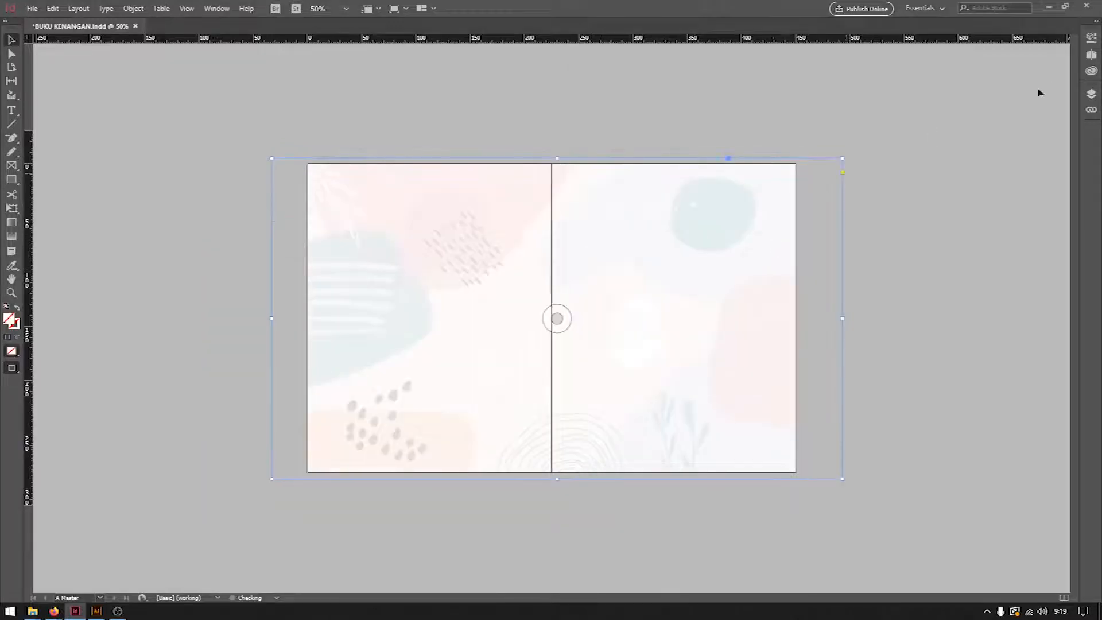
Step: Set the master background image's opacity to 100%, and restore it to 19%
click(1091, 39)
click(1026, 190)
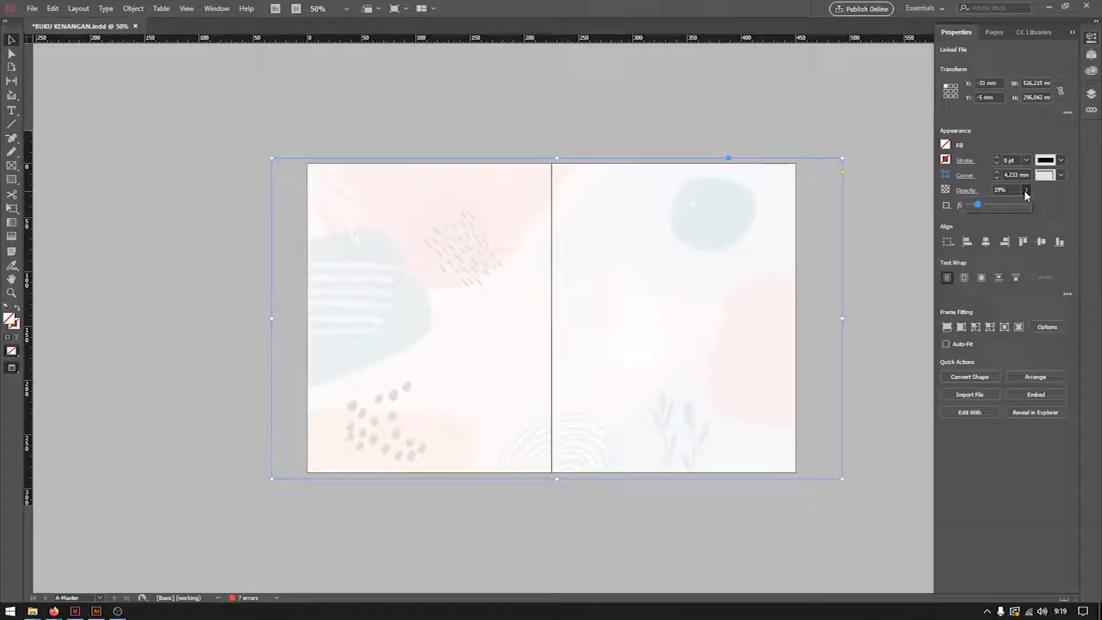
drag(978, 204, 1028, 204)
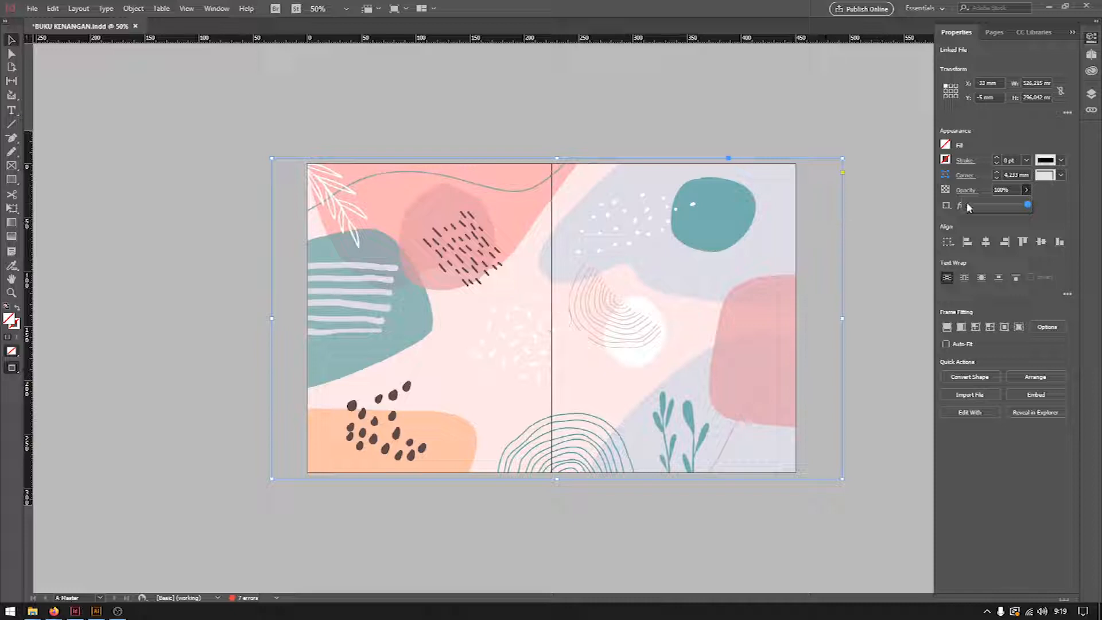
click(999, 190)
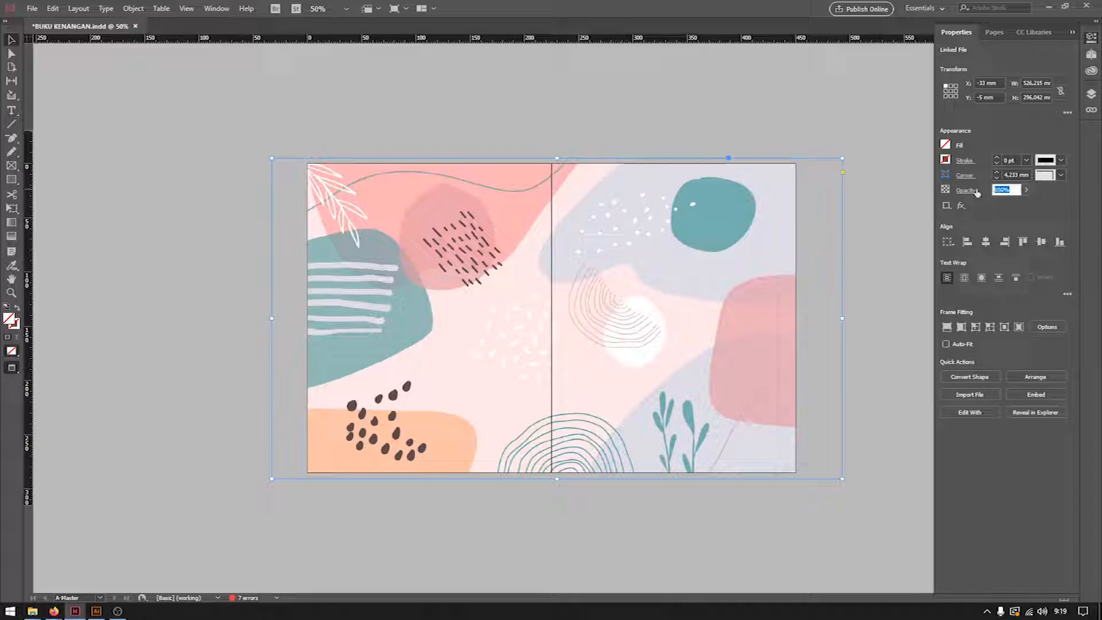
key(Return)
click(566, 136)
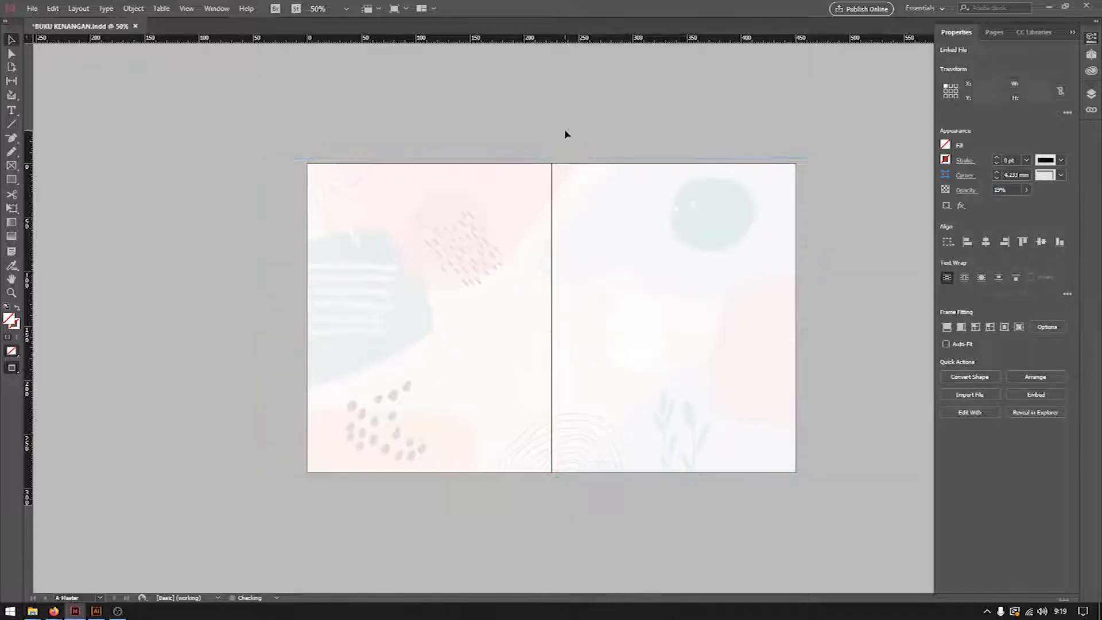
Step: Return to page 1 and select the school logo and the faded background image to inspect their properties
click(101, 598)
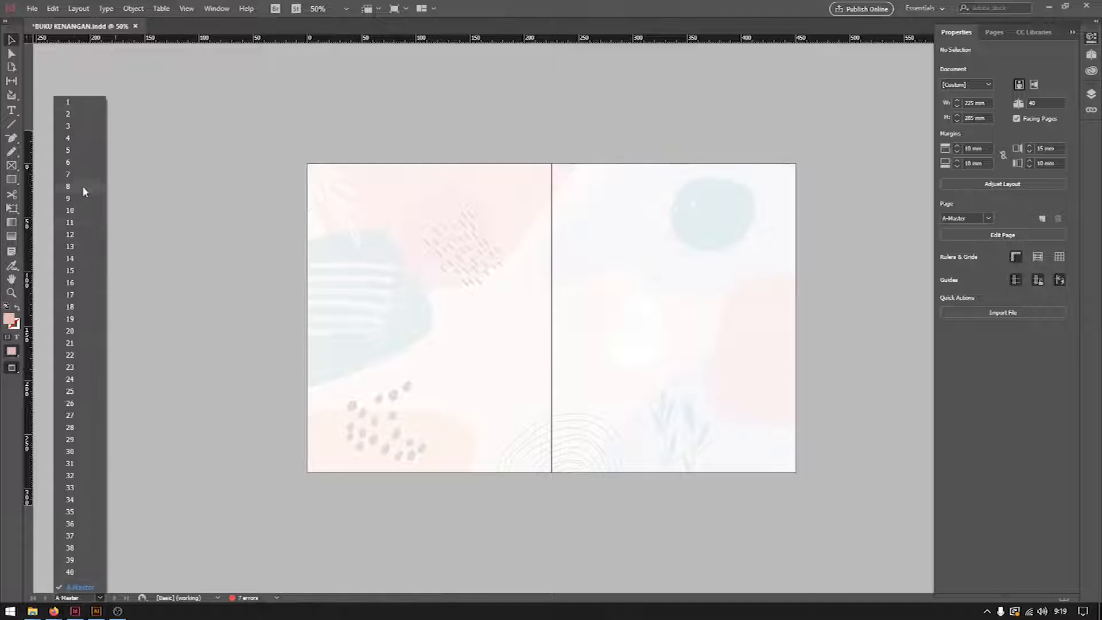
click(75, 104)
click(643, 228)
scroll(679, 205, down, 3)
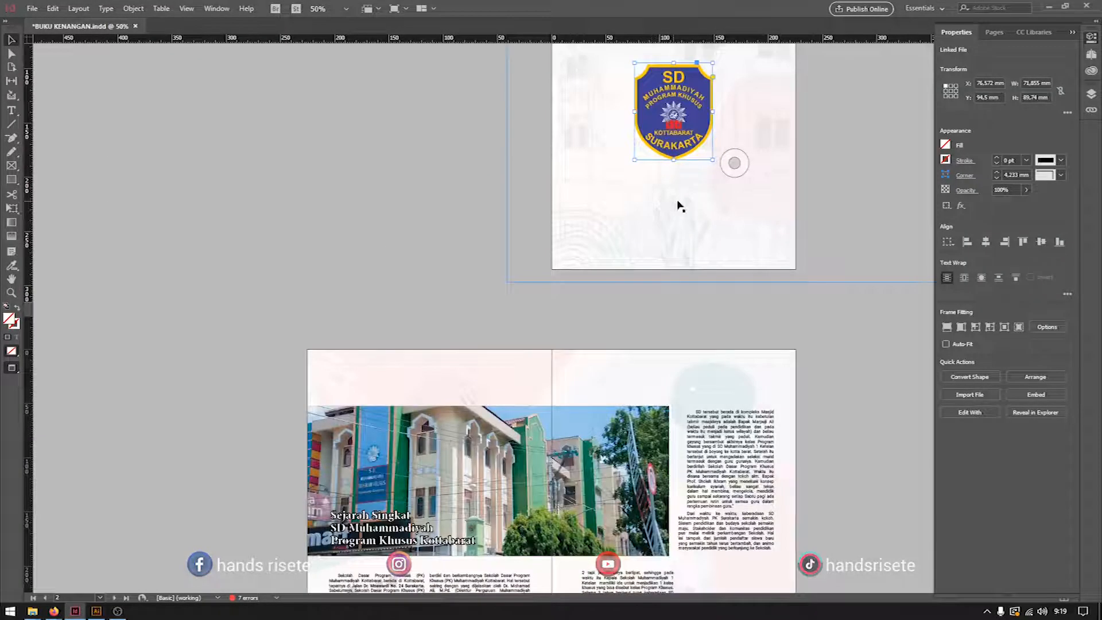
scroll(683, 195, up, 2)
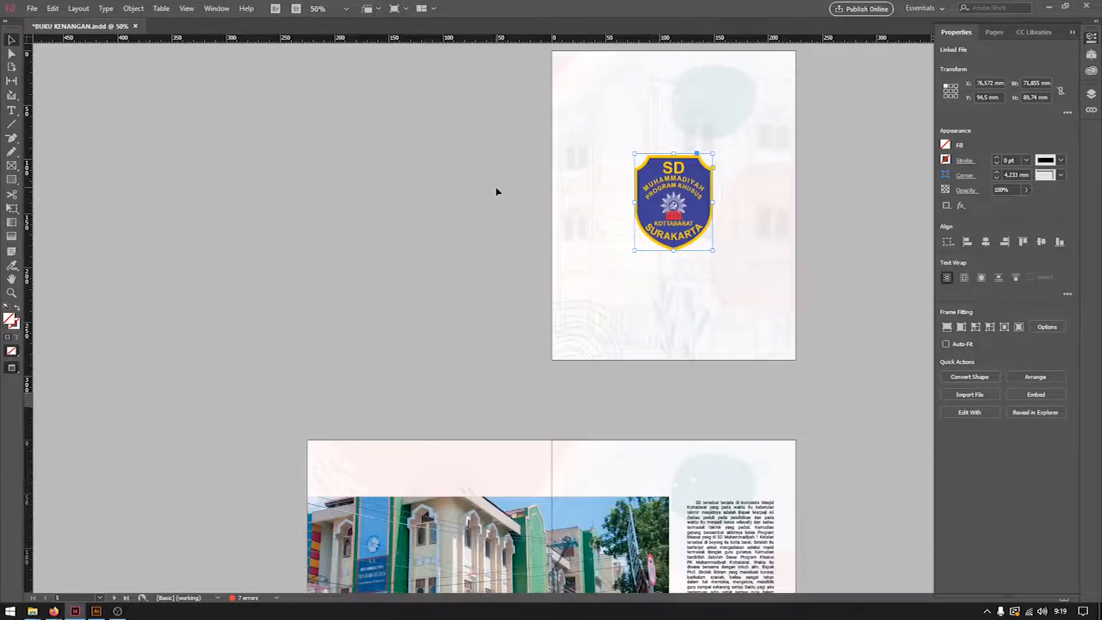
scroll(494, 186, down, 4)
scroll(493, 186, up, 3)
scroll(494, 188, up, 2)
click(657, 173)
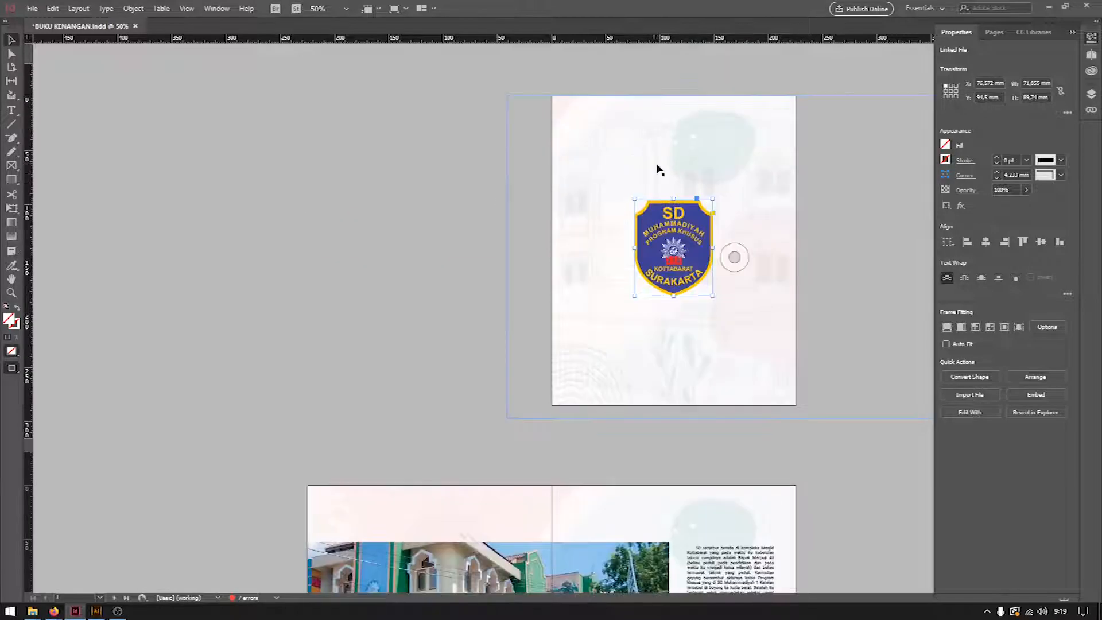
mouse_move(703, 163)
mouse_down()
mouse_move(689, 161)
mouse_move(782, 140)
mouse_move(684, 167)
mouse_move(708, 163)
mouse_up()
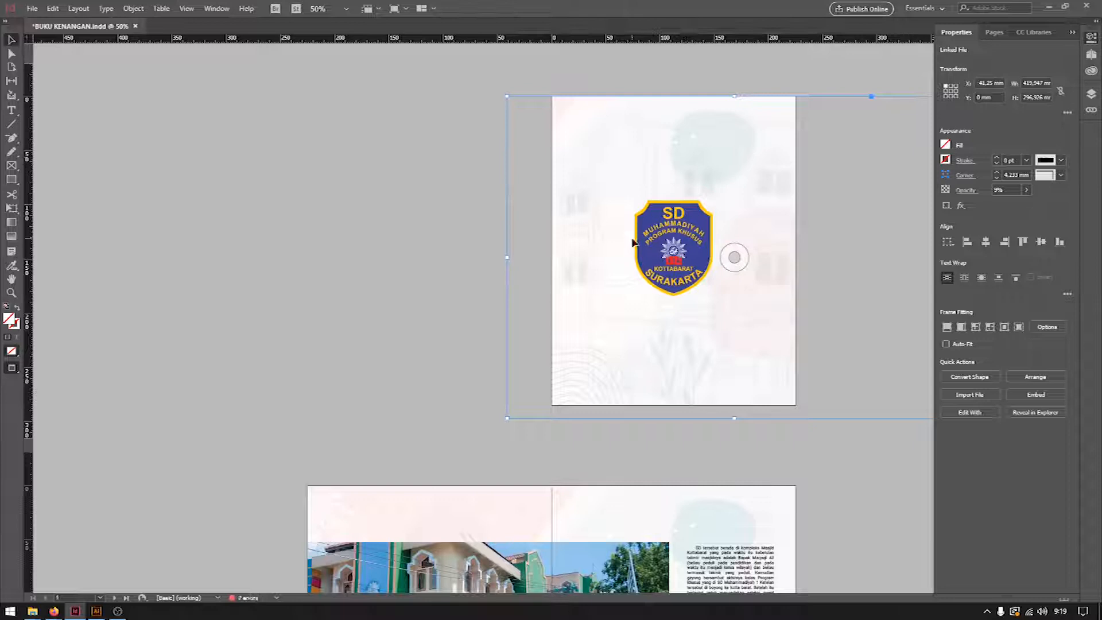
Step: Try moving the school building photo on the Sejarah Singkat spread upward, and undo the move
scroll(631, 240, down, 5)
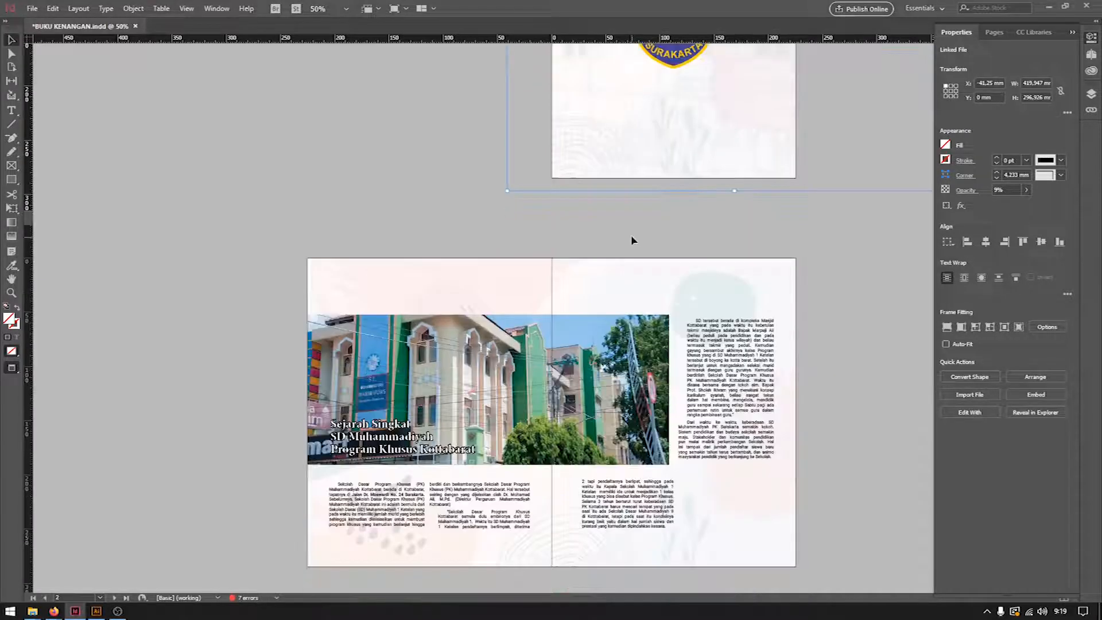
scroll(632, 239, down, 2)
click(262, 150)
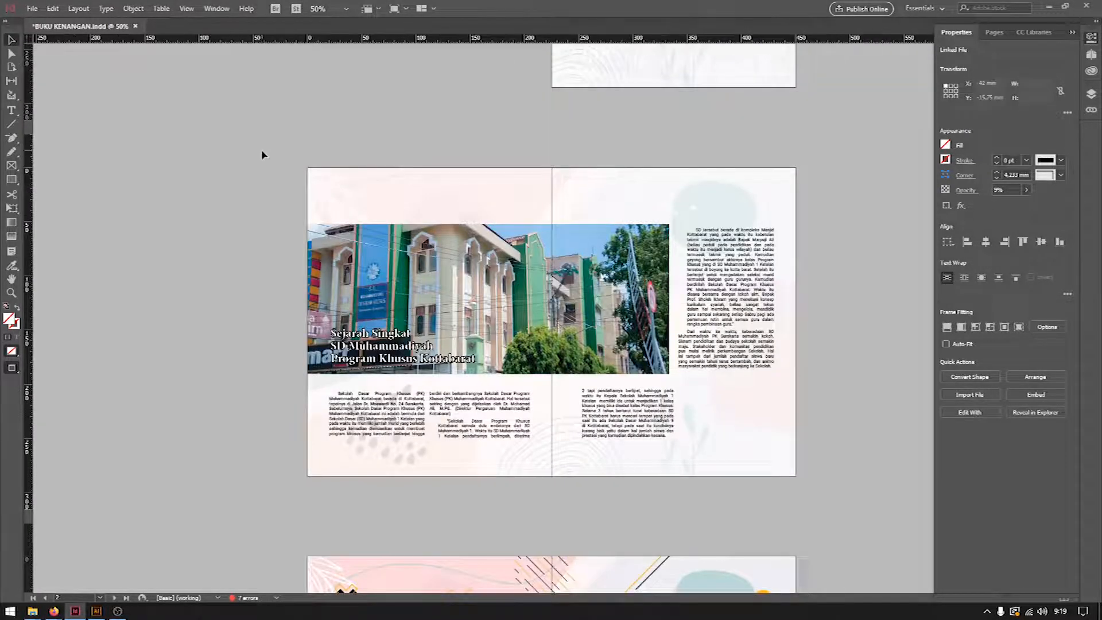
scroll(266, 153, down, 2)
click(415, 181)
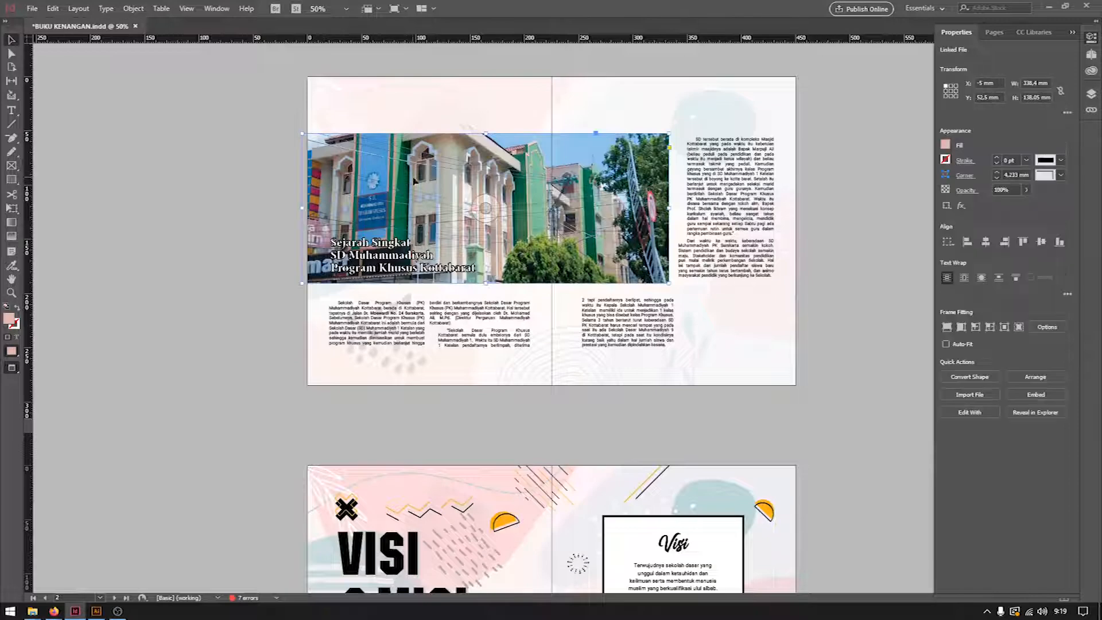
drag(418, 179, 410, 135)
key(ctrl+z)
click(672, 213)
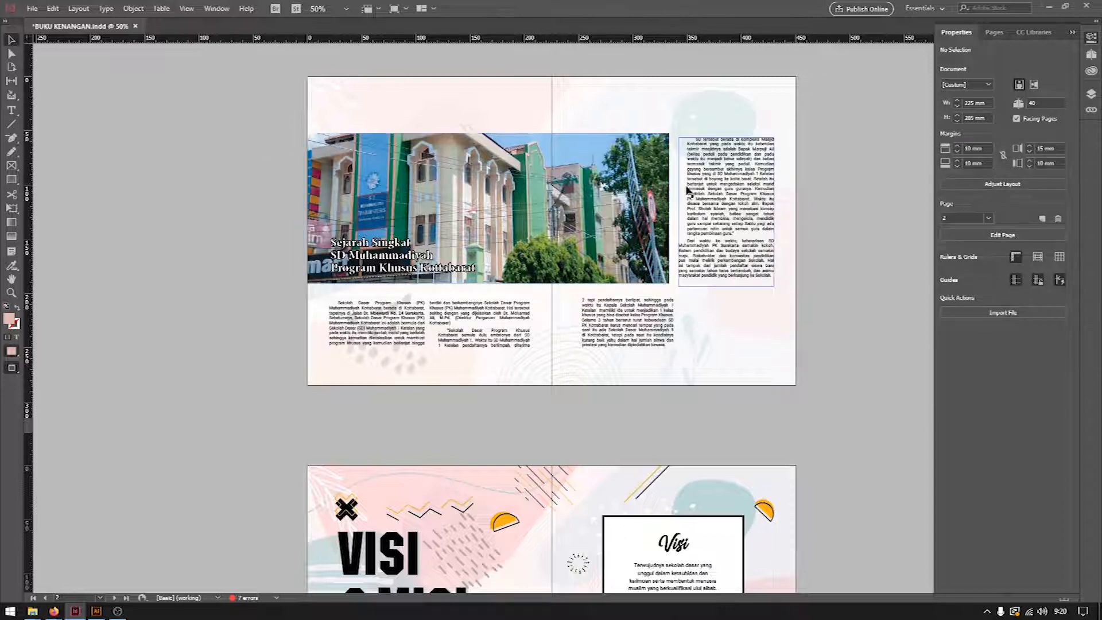
Step: Inspect the building photo and the narrow text frame beside it on the Sejarah Singkat spread
scroll(666, 209, down, 3)
scroll(590, 212, up, 4)
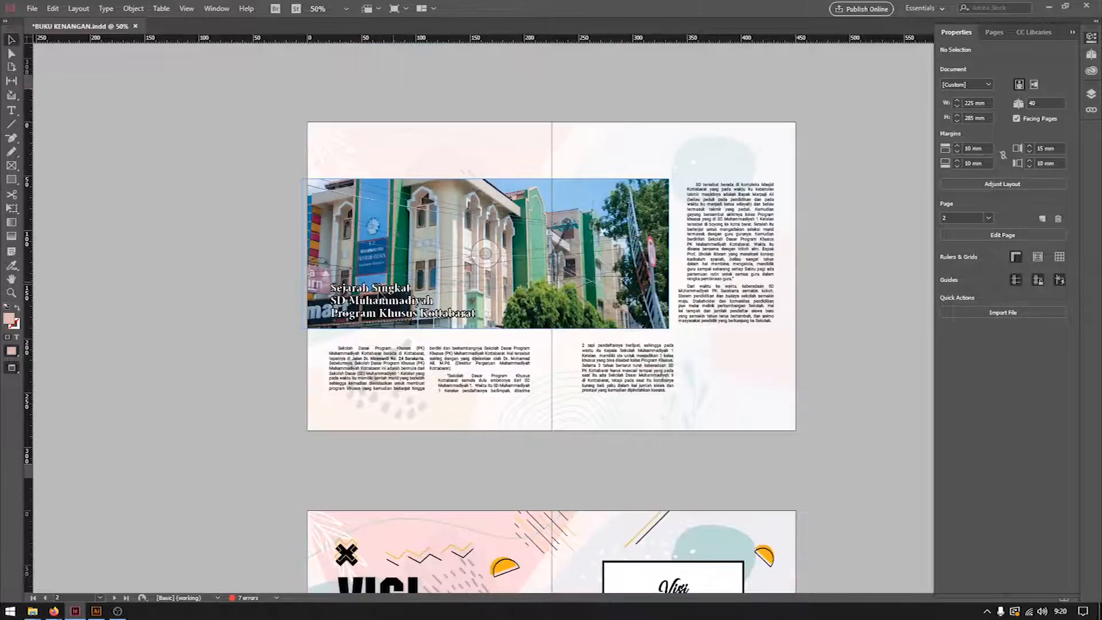
scroll(439, 261, down, 2)
click(438, 255)
click(708, 148)
scroll(710, 171, up, 1)
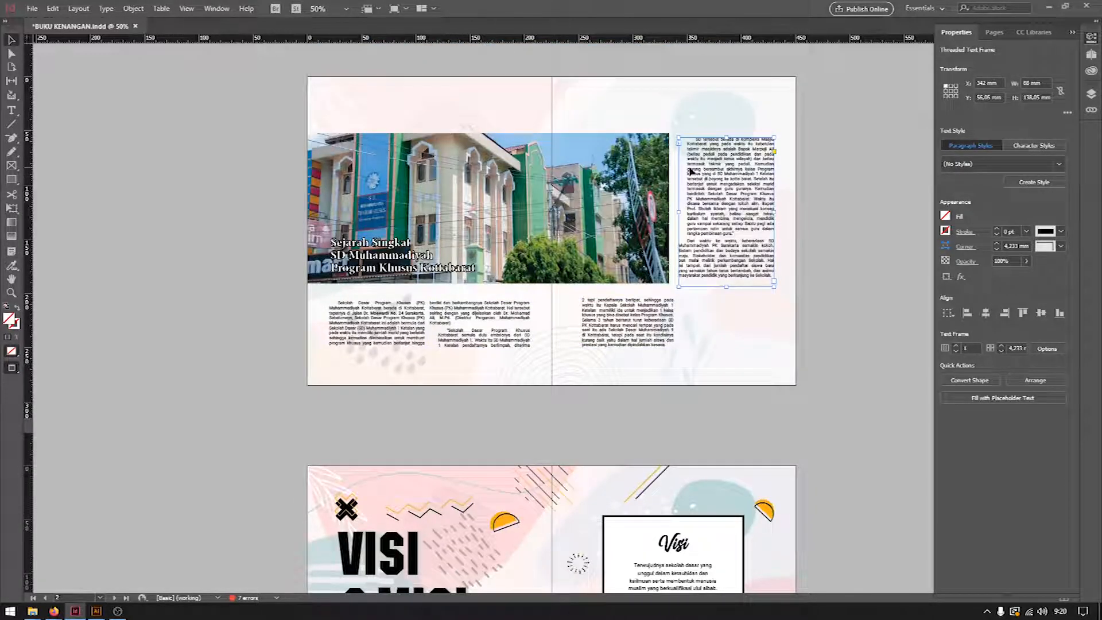
Step: Try moving the VISI &MISI SEKOLAH heading group, undo the move, and view the spread at 75%
scroll(692, 171, down, 5)
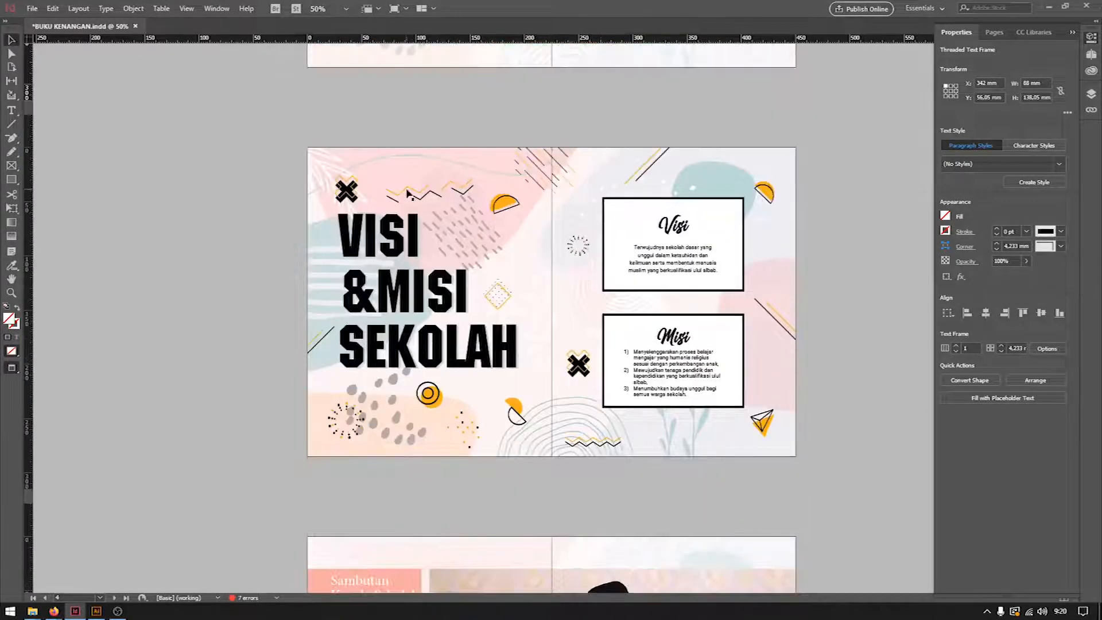
click(310, 241)
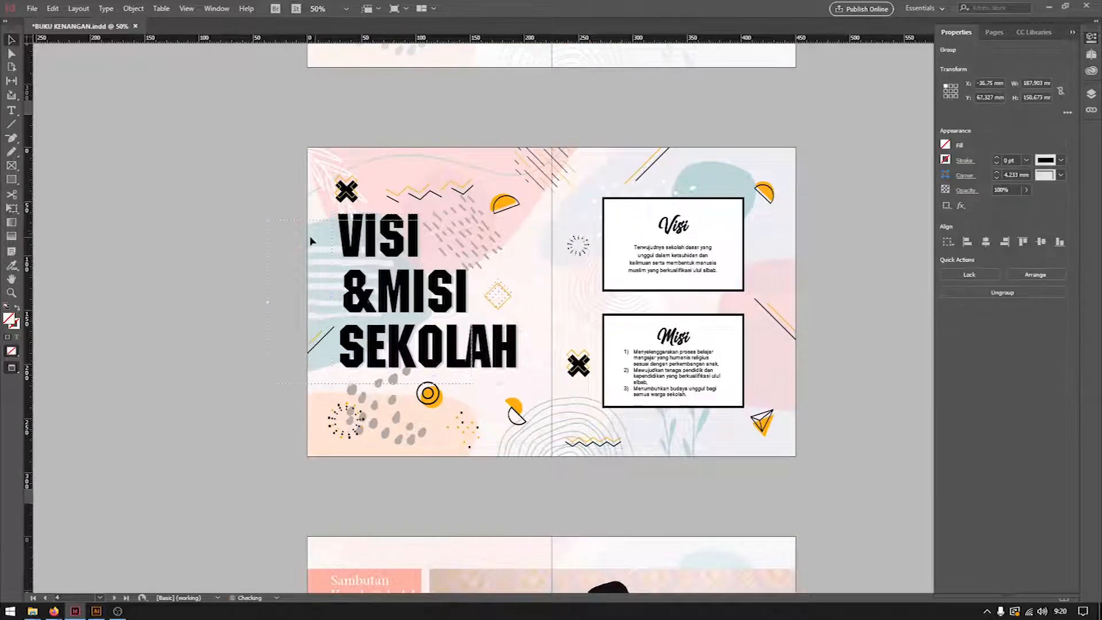
key(z)
click(409, 270)
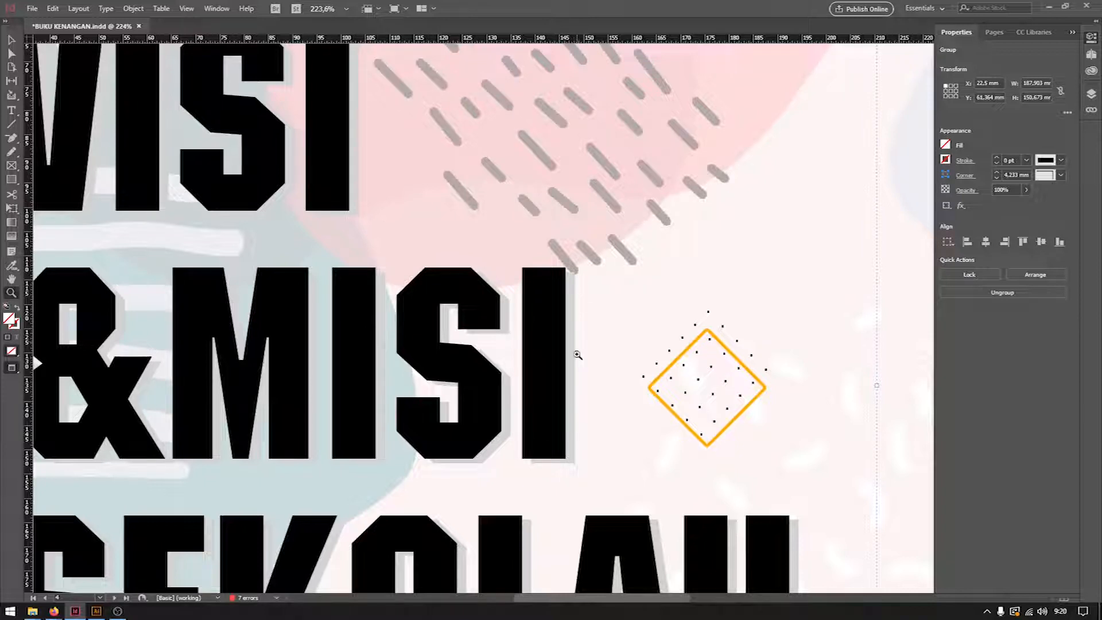
key(ctrl+0)
key(v)
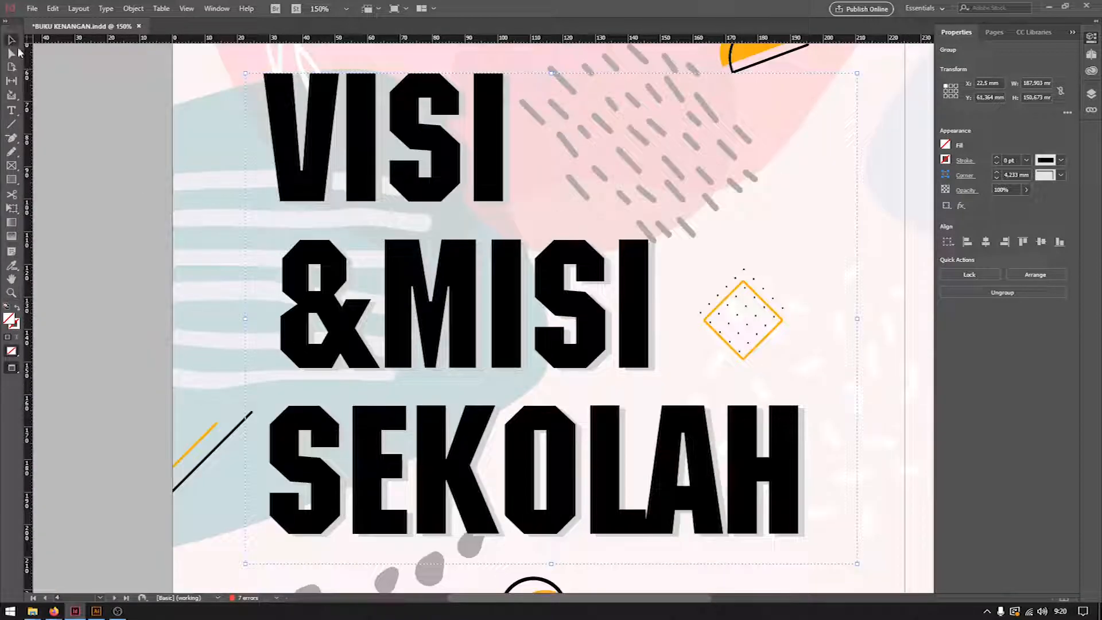
key(ctrl+1)
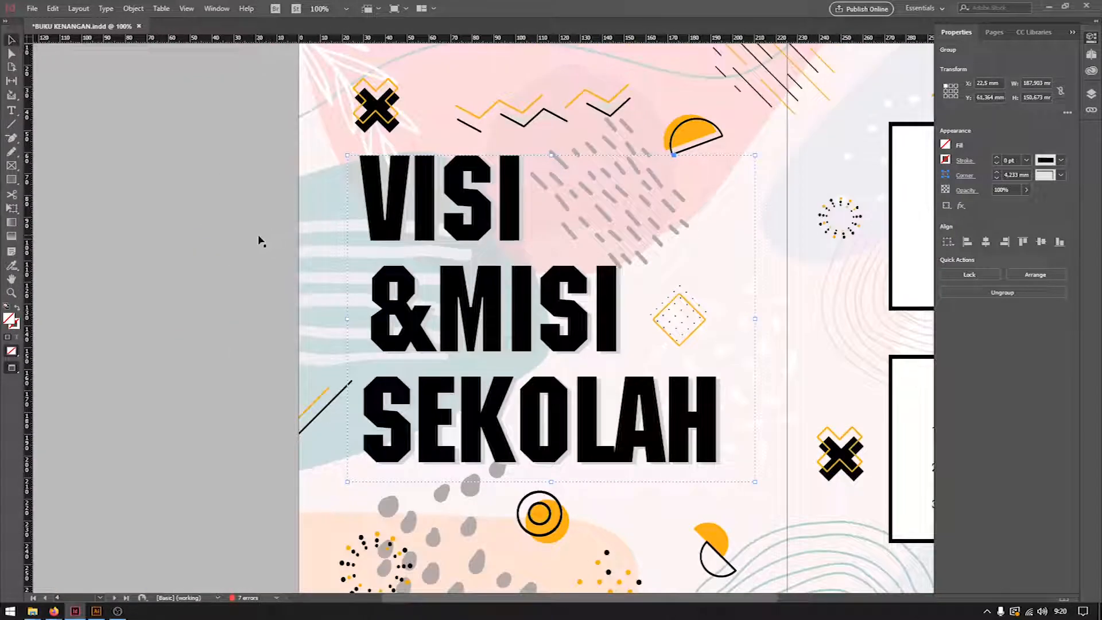
key(ctrl+minus)
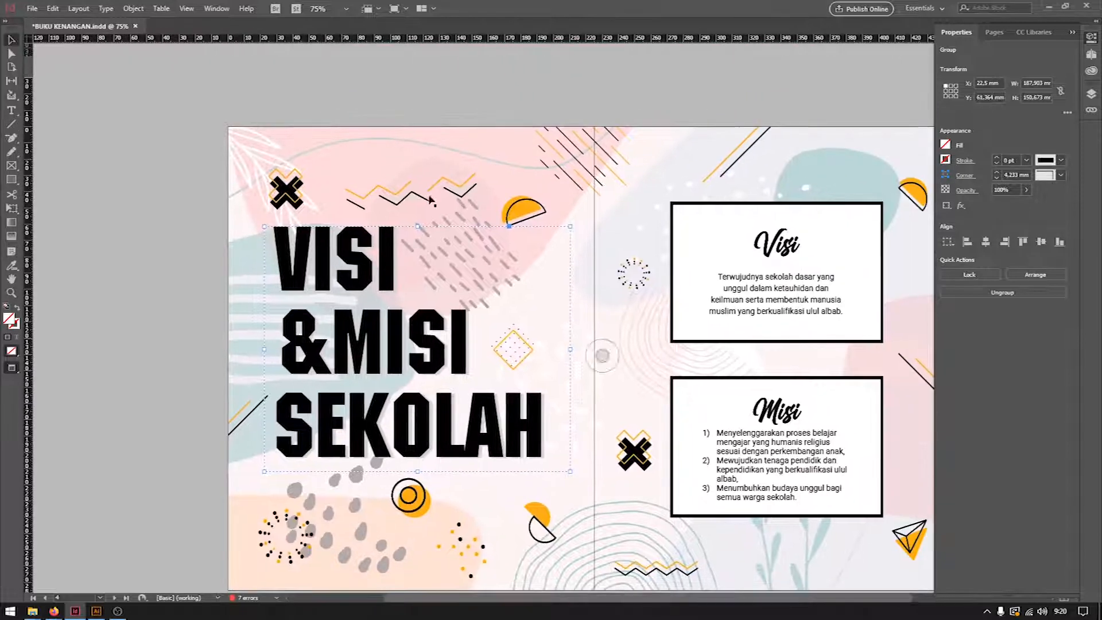
Step: Try moving the background image on the Visi & Misi spread, and undo the moves
click(468, 166)
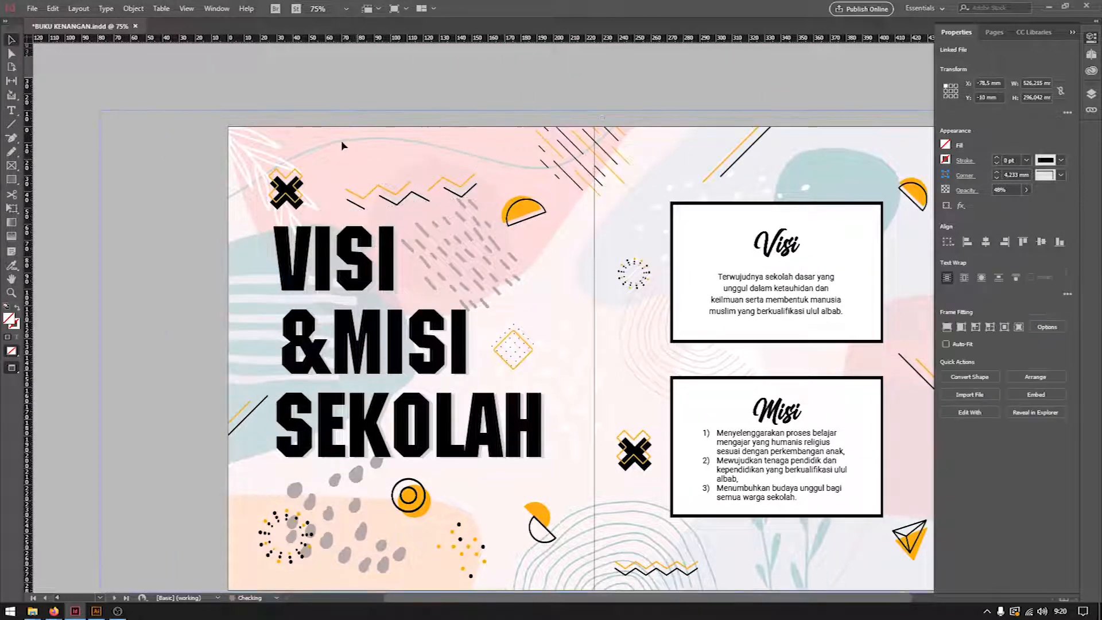
scroll(356, 447, down, 4)
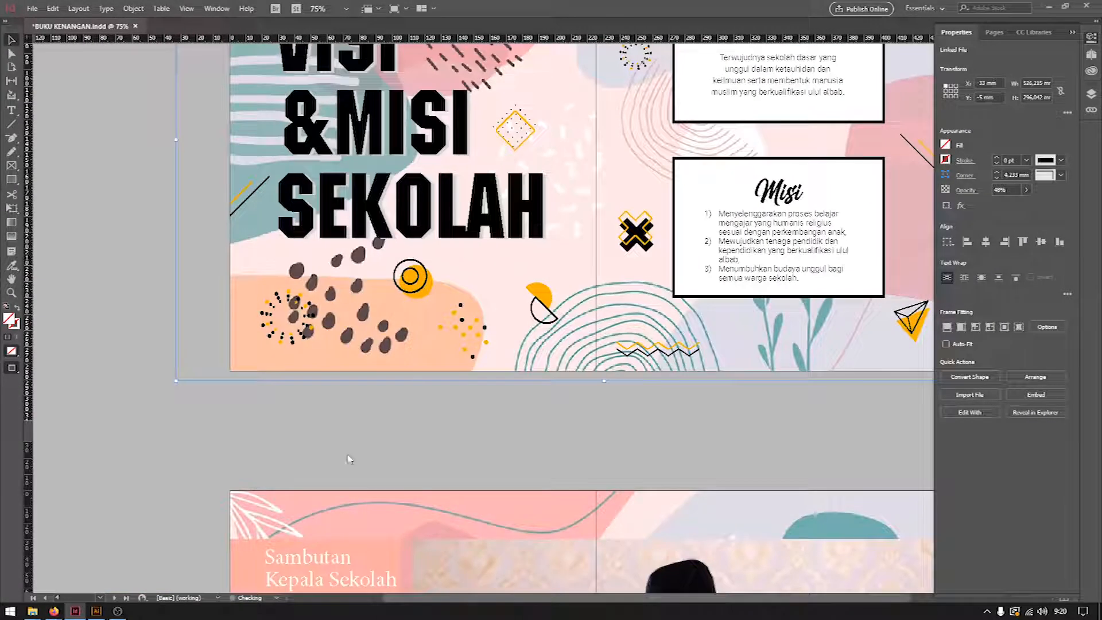
click(251, 455)
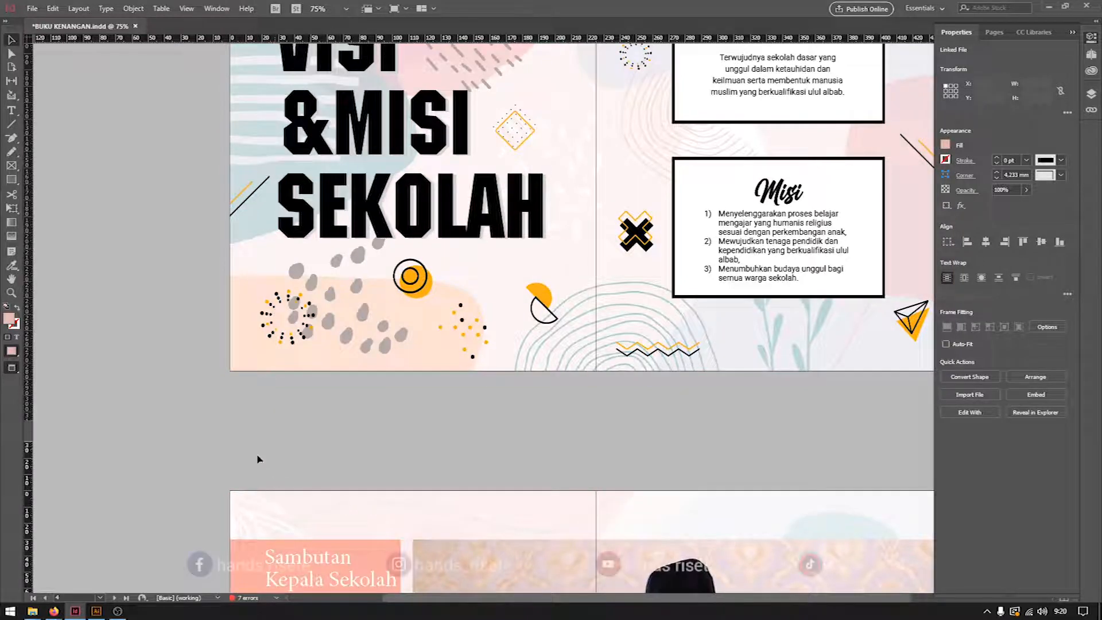
scroll(275, 482, up, 7)
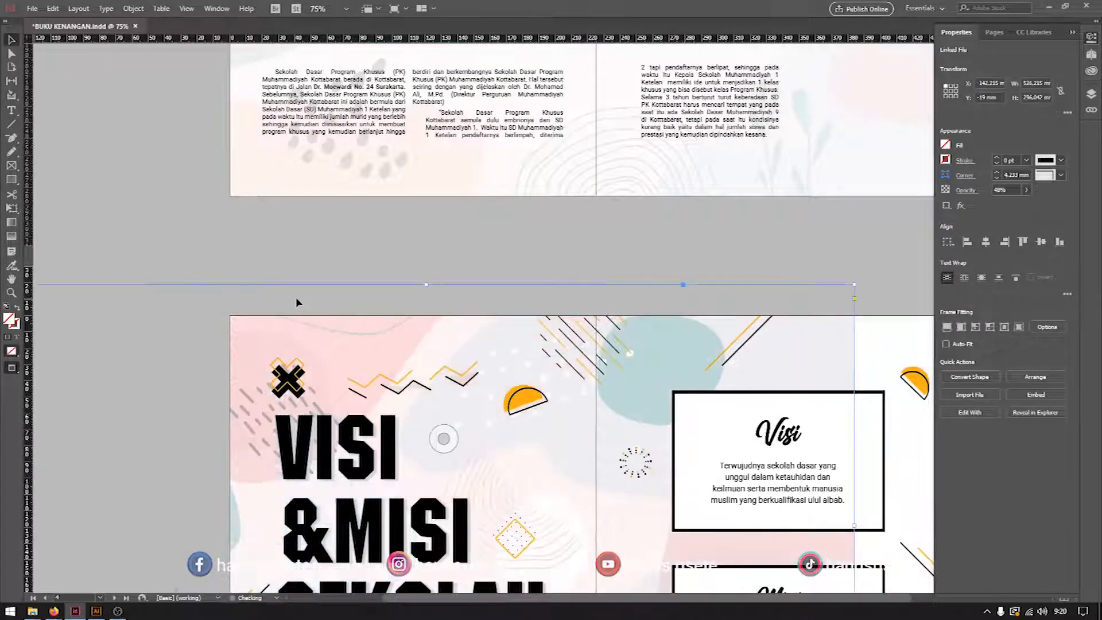
click(295, 299)
scroll(378, 265, down, 3)
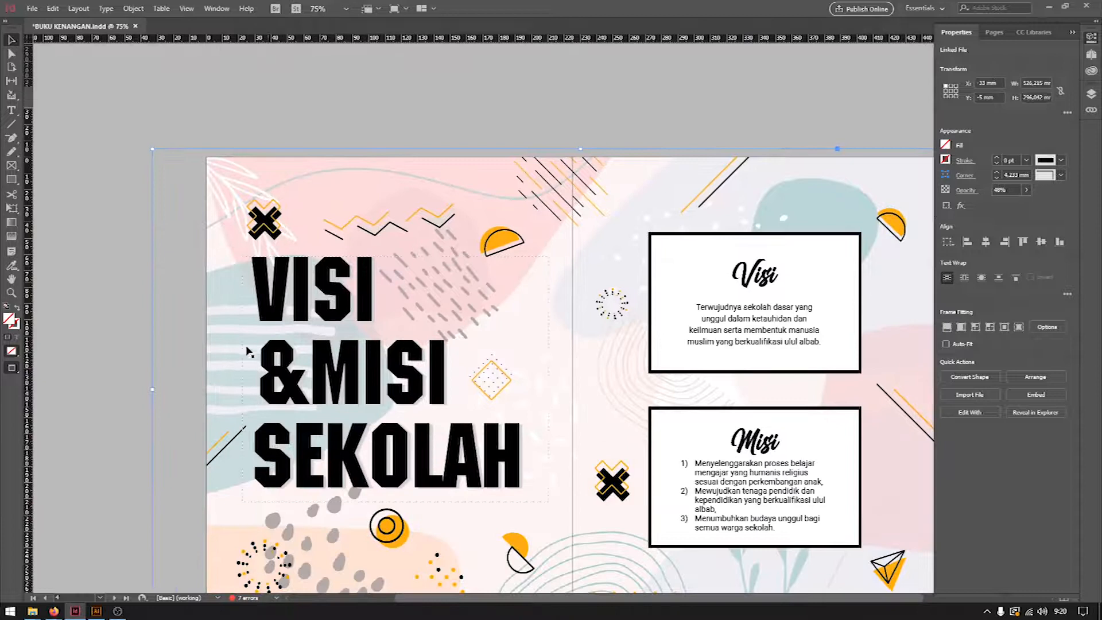
Step: Compare the background of the Visi & Misi spread with that of the Sambutan Kepala Sekolah spread
click(100, 597)
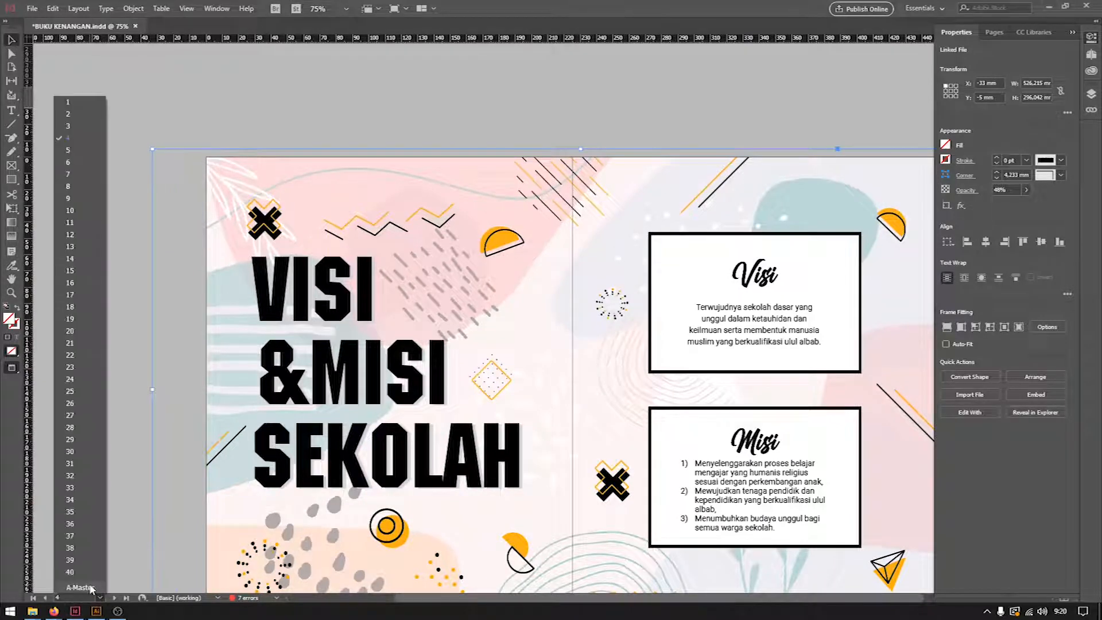
click(445, 128)
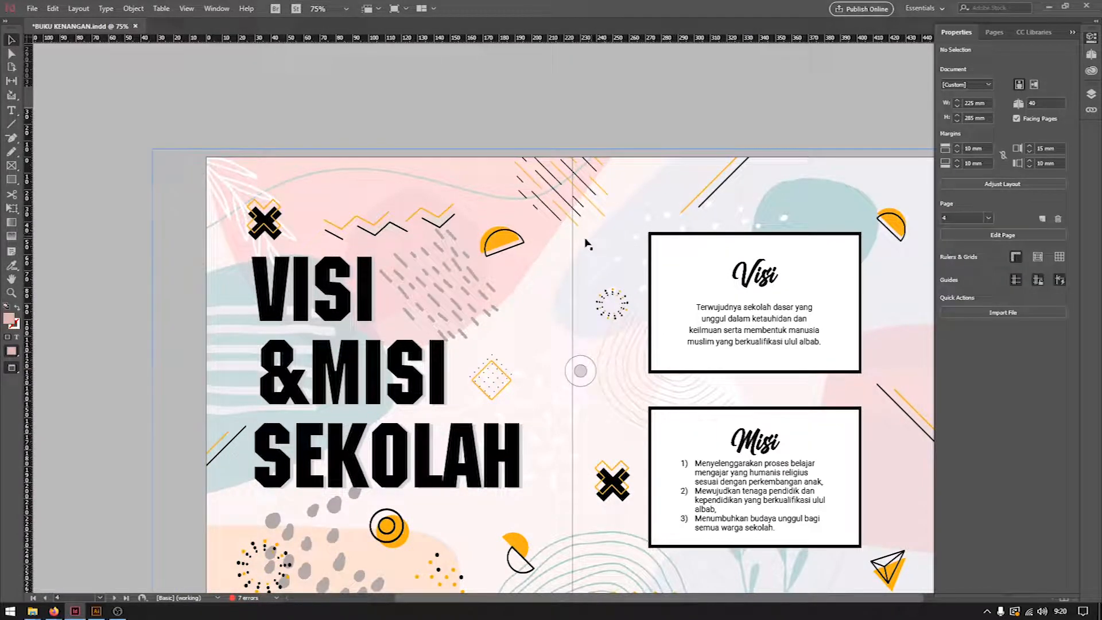
scroll(591, 241, down, 3)
scroll(593, 438, down, 10)
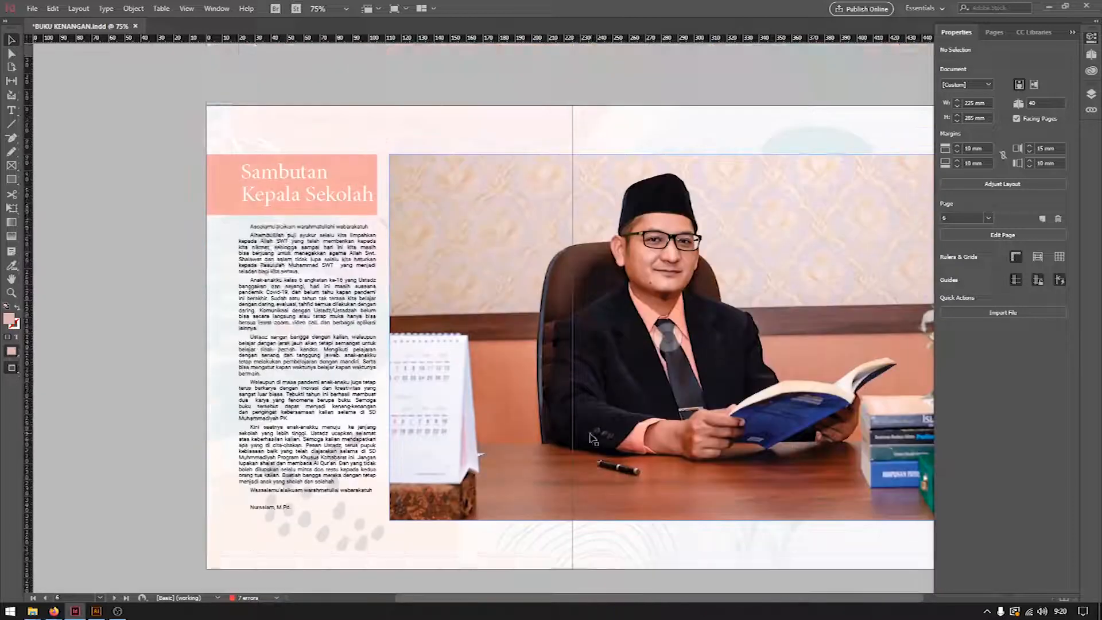
scroll(598, 455, down, 5)
scroll(379, 180, up, 20)
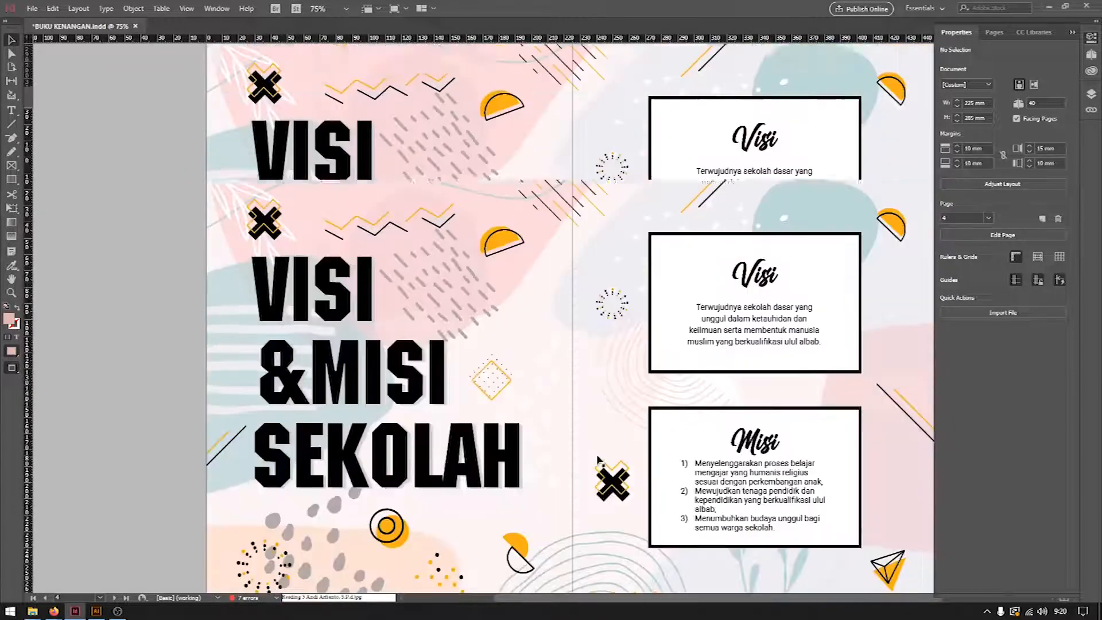
Step: Try moving the orange half-circle group near the VISI heading on the Visi & Misi spread, and undo the move
click(91, 594)
click(99, 597)
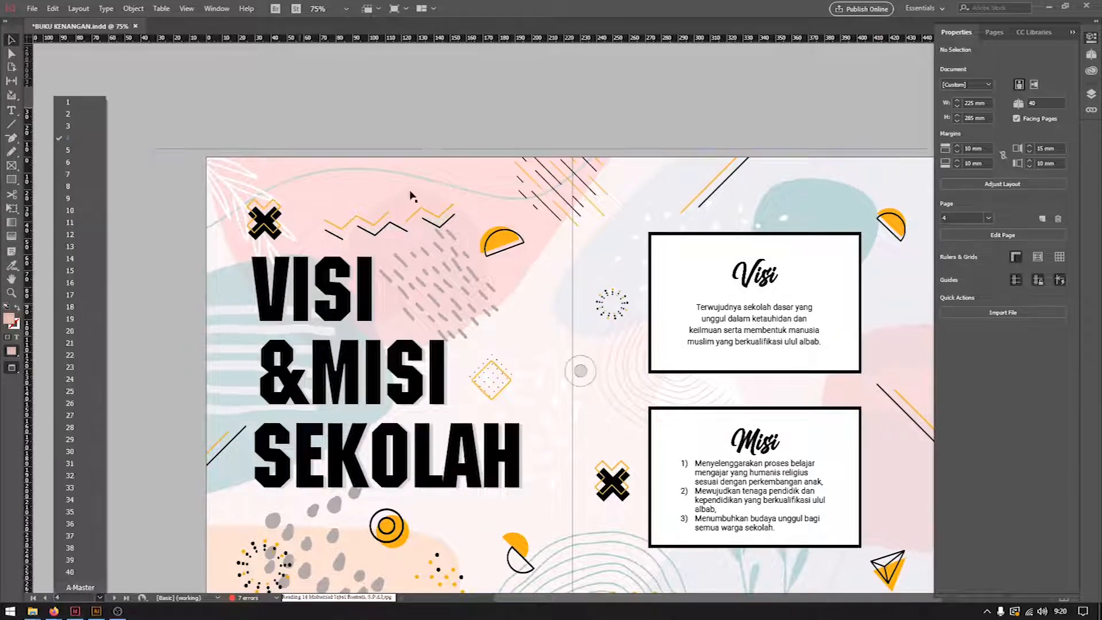
click(439, 115)
scroll(431, 193, down, 1)
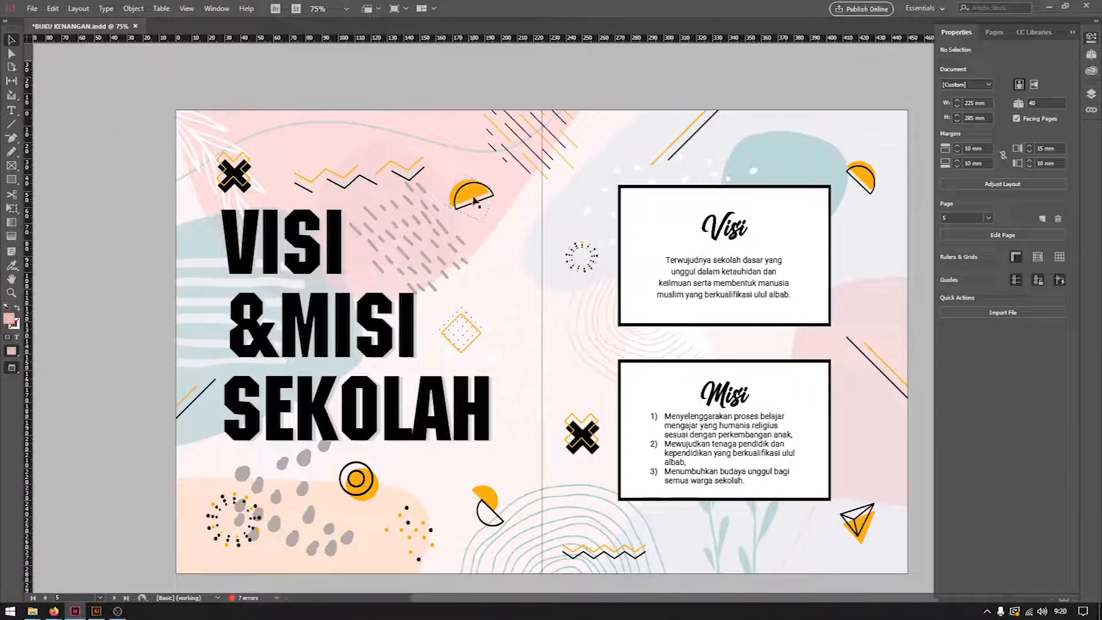
click(494, 245)
drag(464, 199, 441, 229)
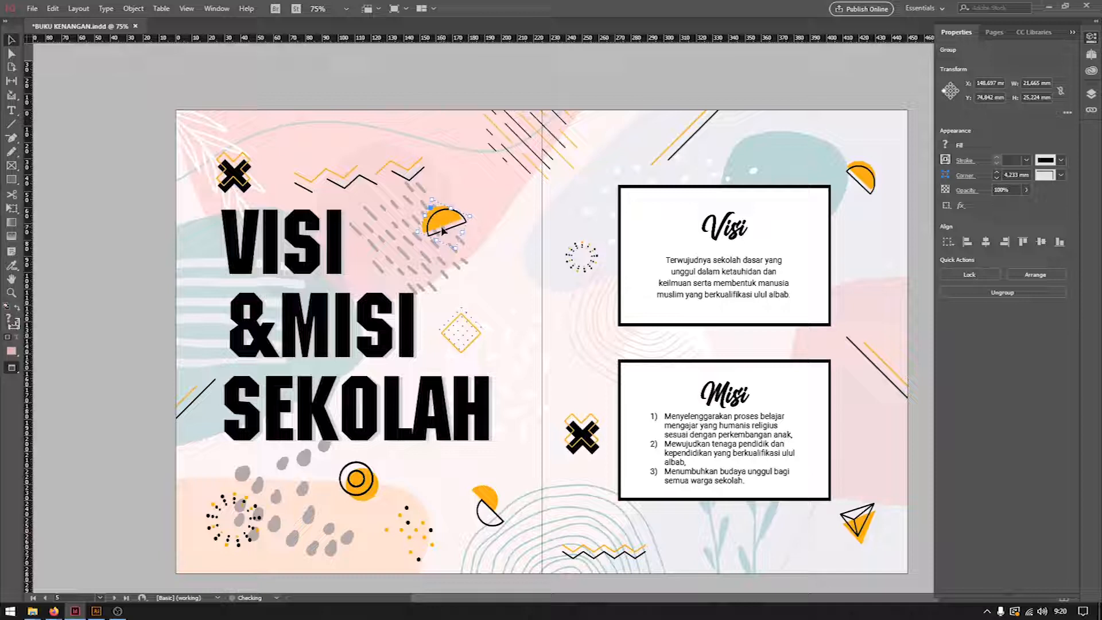
key(ctrl+z)
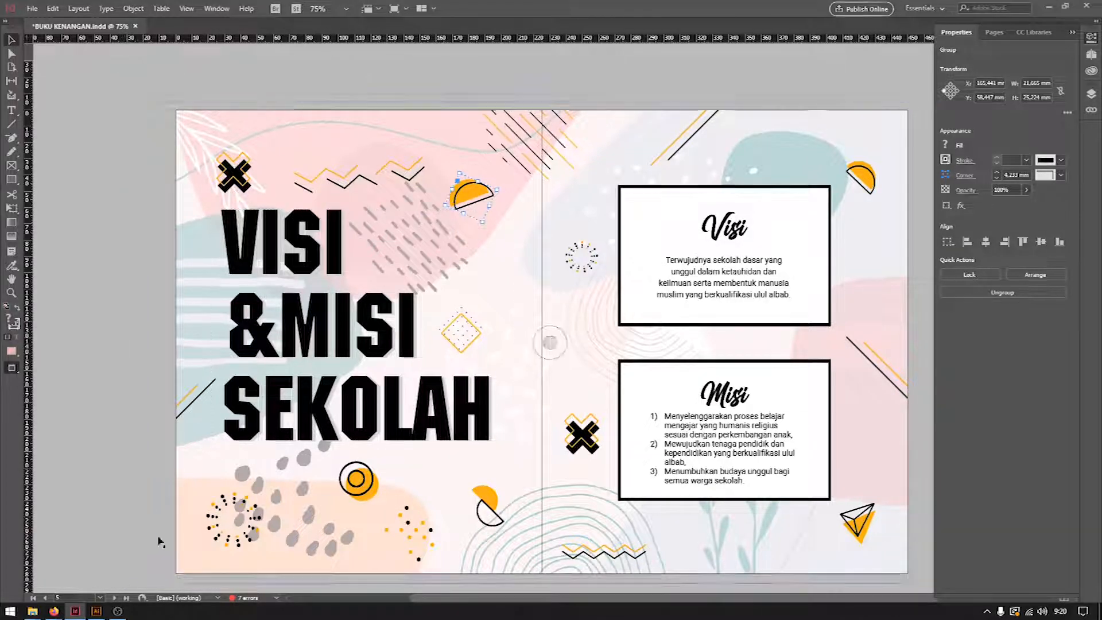
Step: Switch to Illustrator, select the orange circle artwork with red rings on the small artboard, and save COVER.ai
click(96, 610)
key(z)
drag(738, 216, 918, 379)
click(11, 42)
click(711, 229)
drag(711, 228, 745, 221)
click(861, 233)
key(ctrl+s)
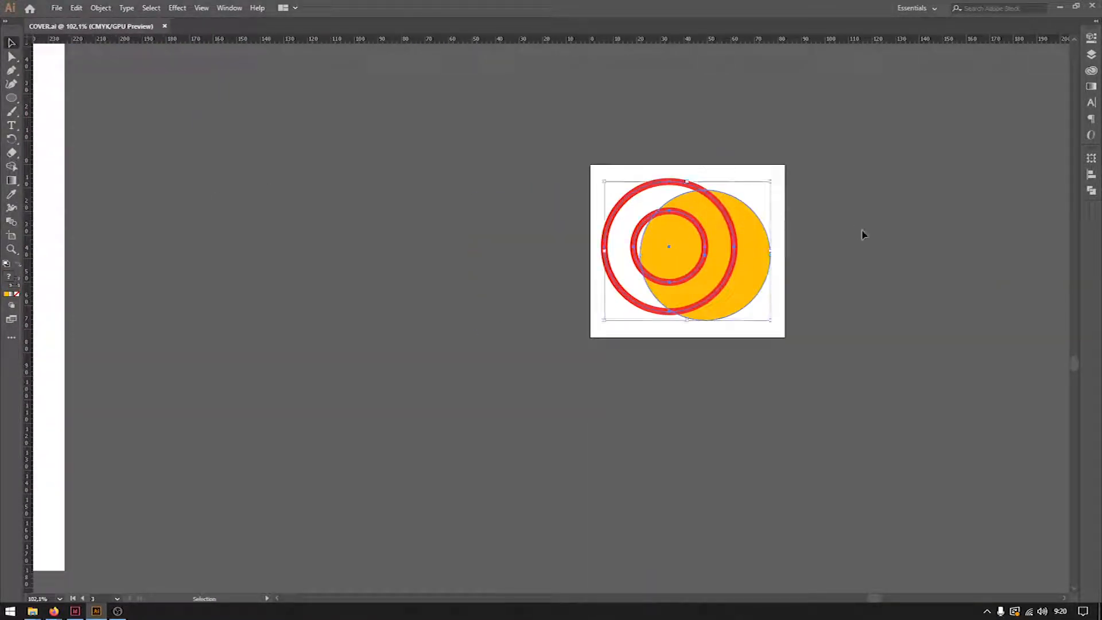
Step: Set up a PNG export under the name COVER-03 with the use-artboards option enabled, and cancel the export
click(57, 7)
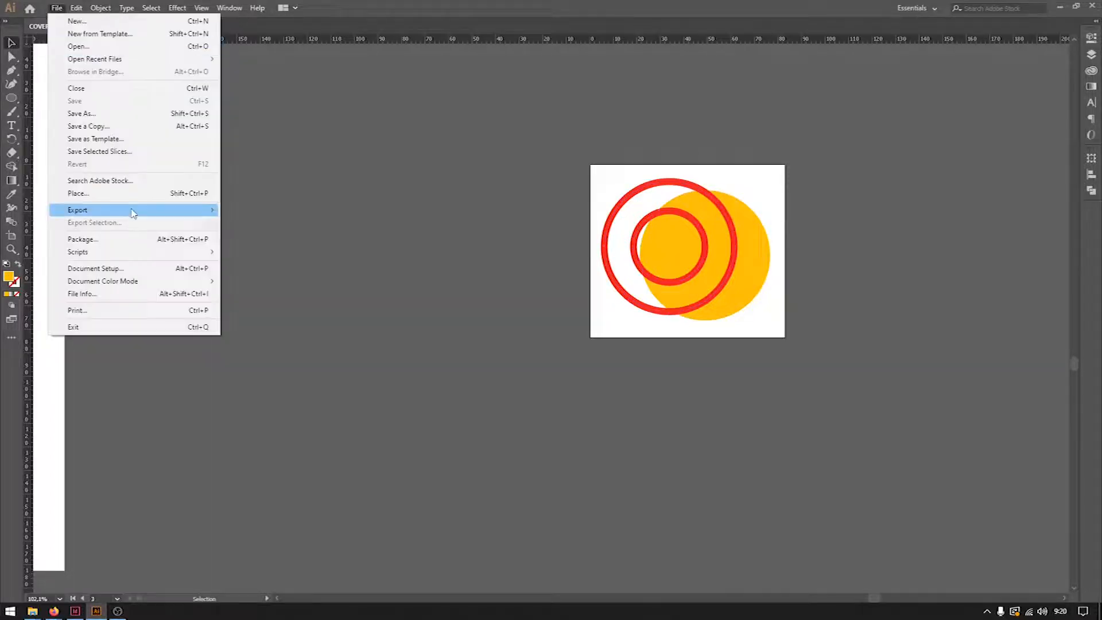
mouse_move(123, 209)
click(270, 221)
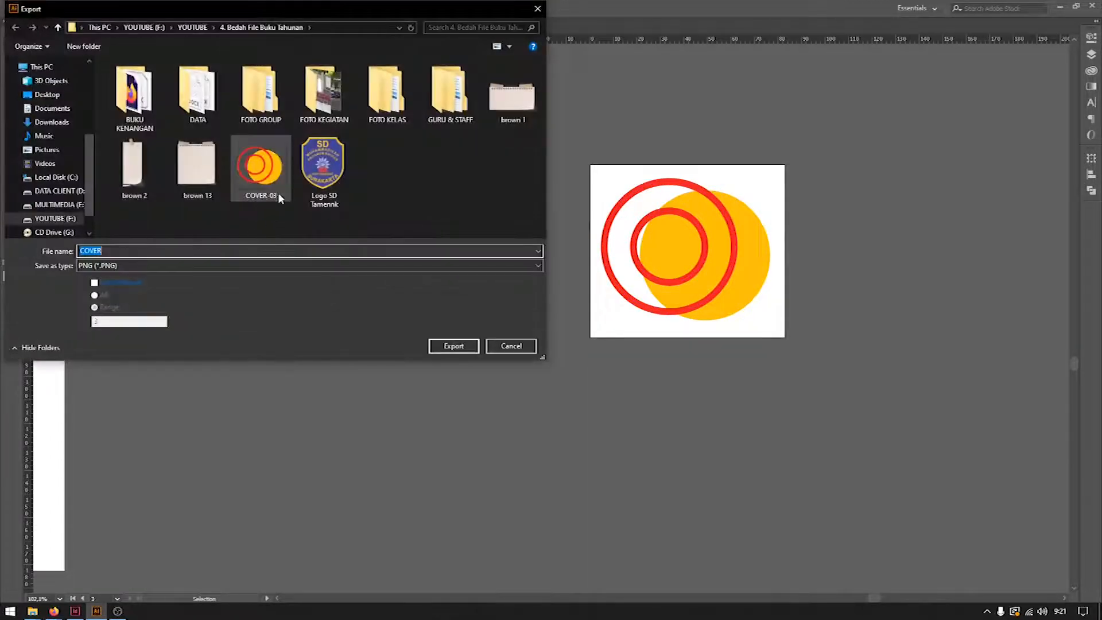
click(268, 172)
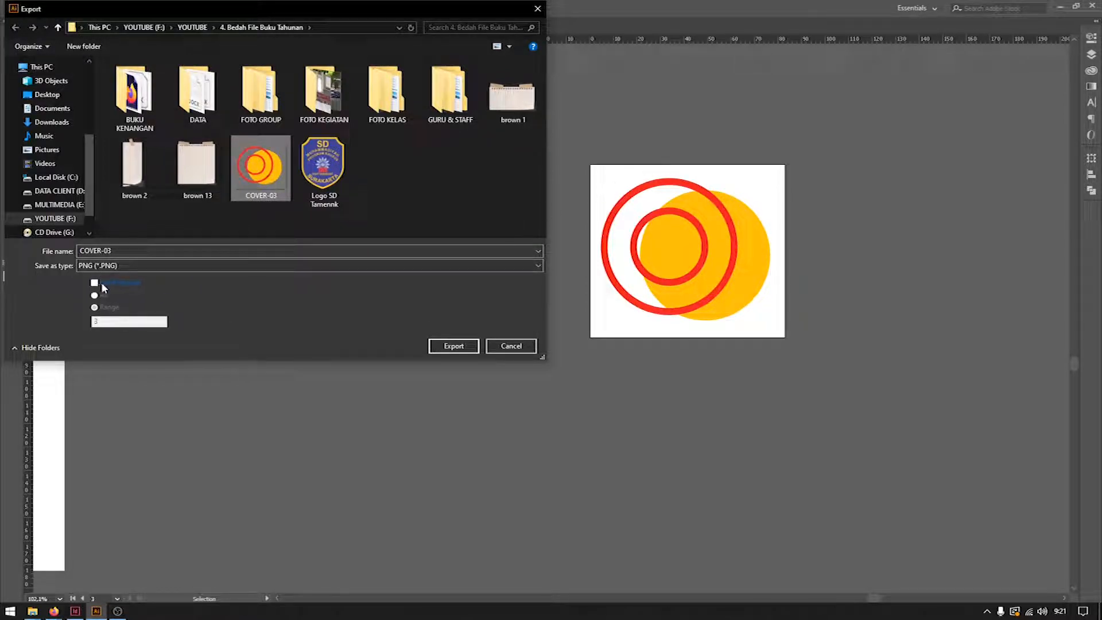
click(95, 284)
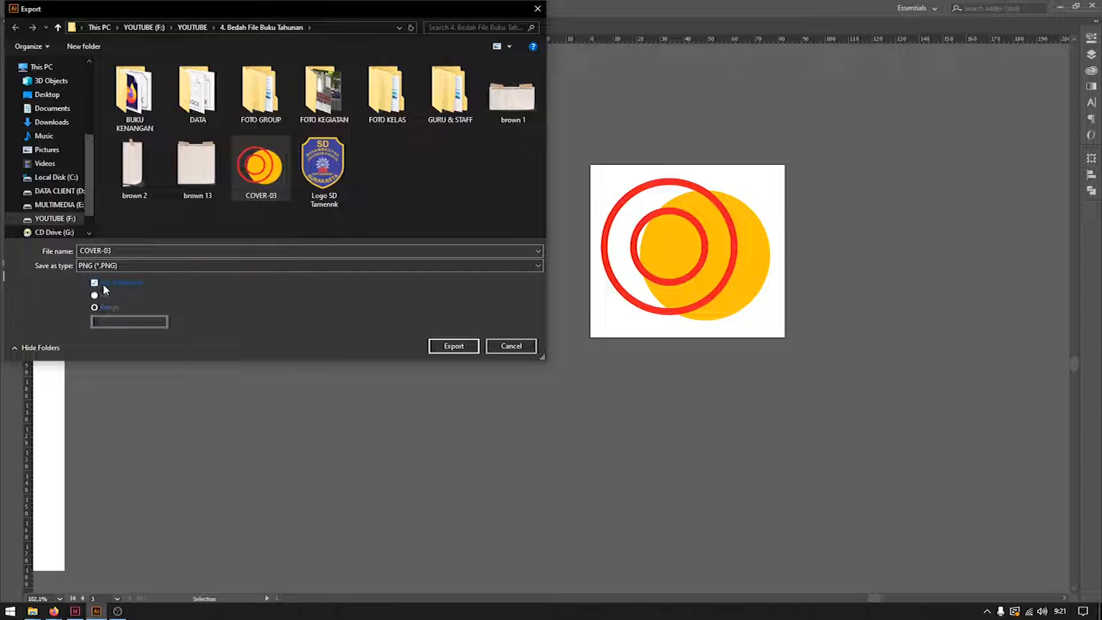
click(515, 350)
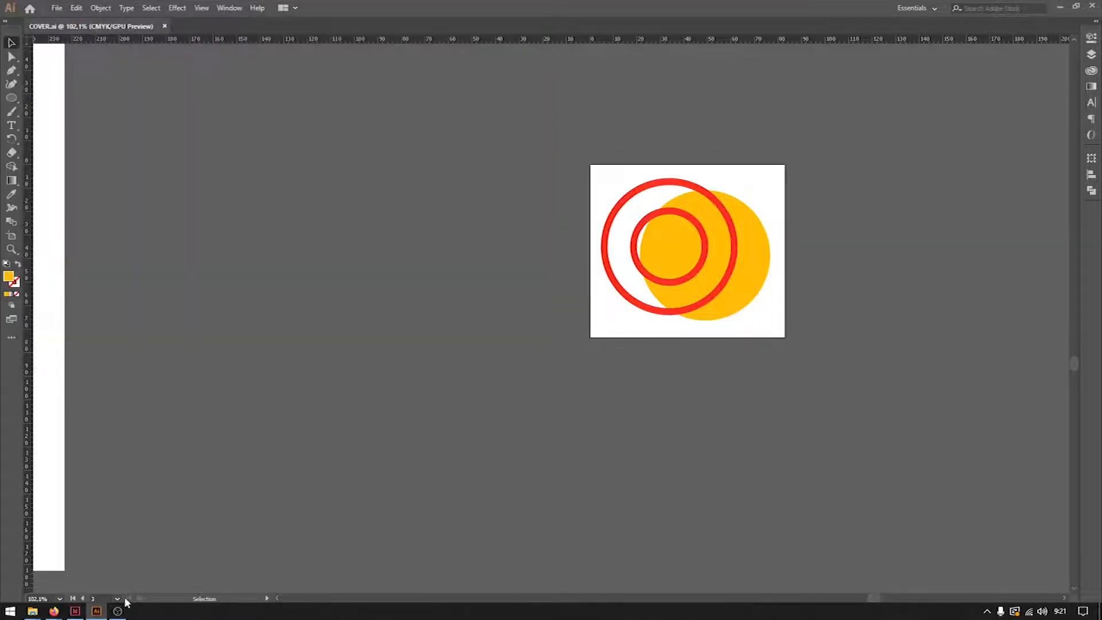
Step: Switch to File Explorer, return to the 4. Bedah File Buku Tahunan folder, and preview the COVER-03 image
mouse_move(44, 614)
click(172, 576)
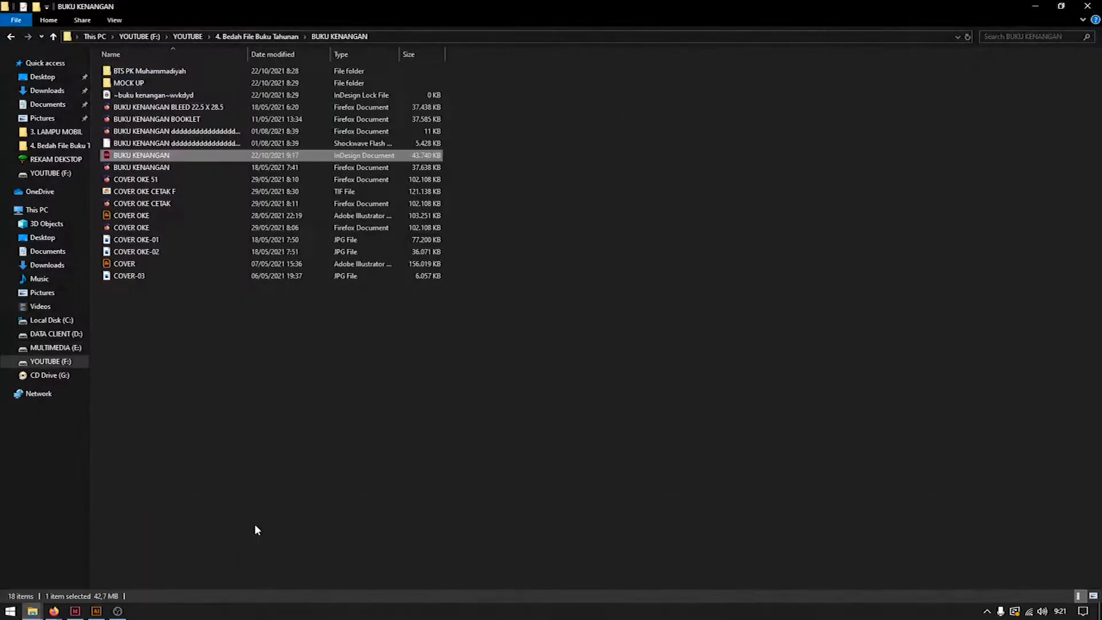
click(11, 37)
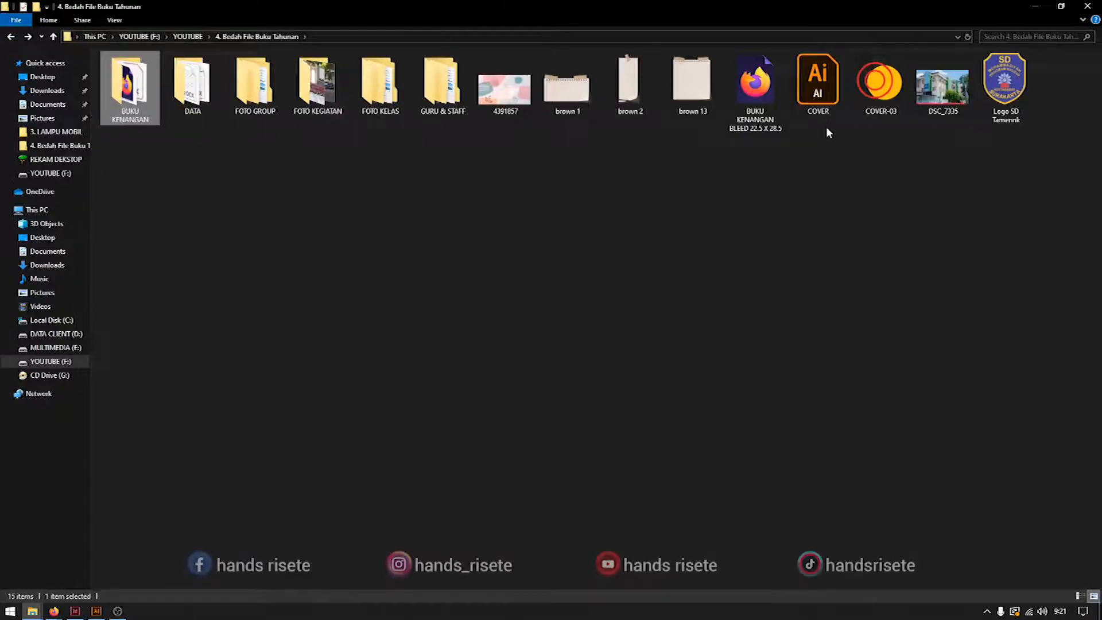
double_click(880, 85)
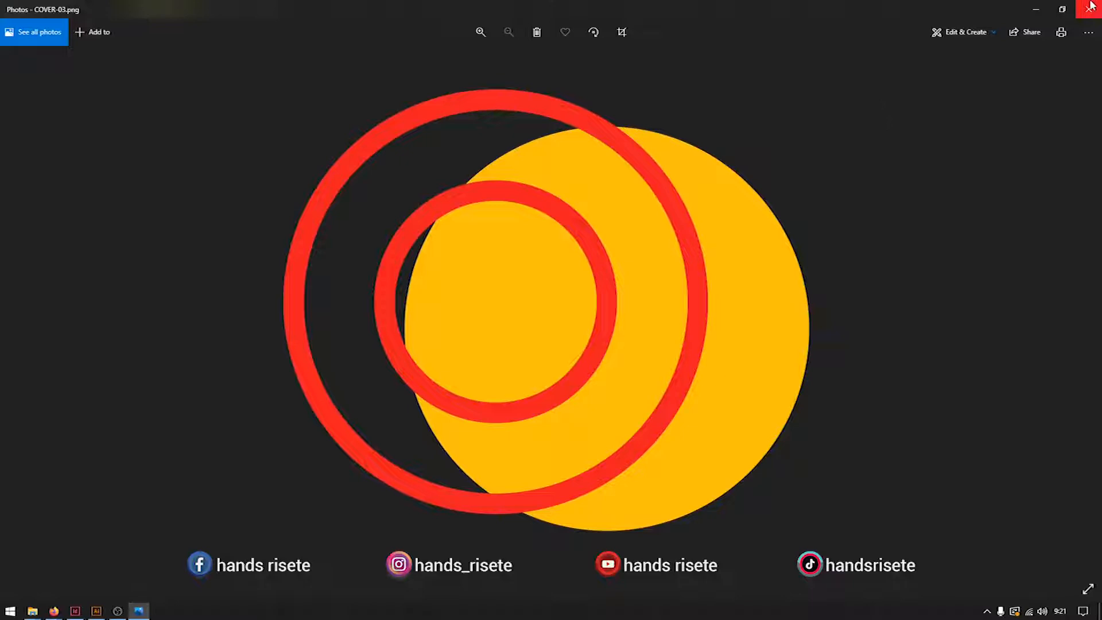
click(1091, 6)
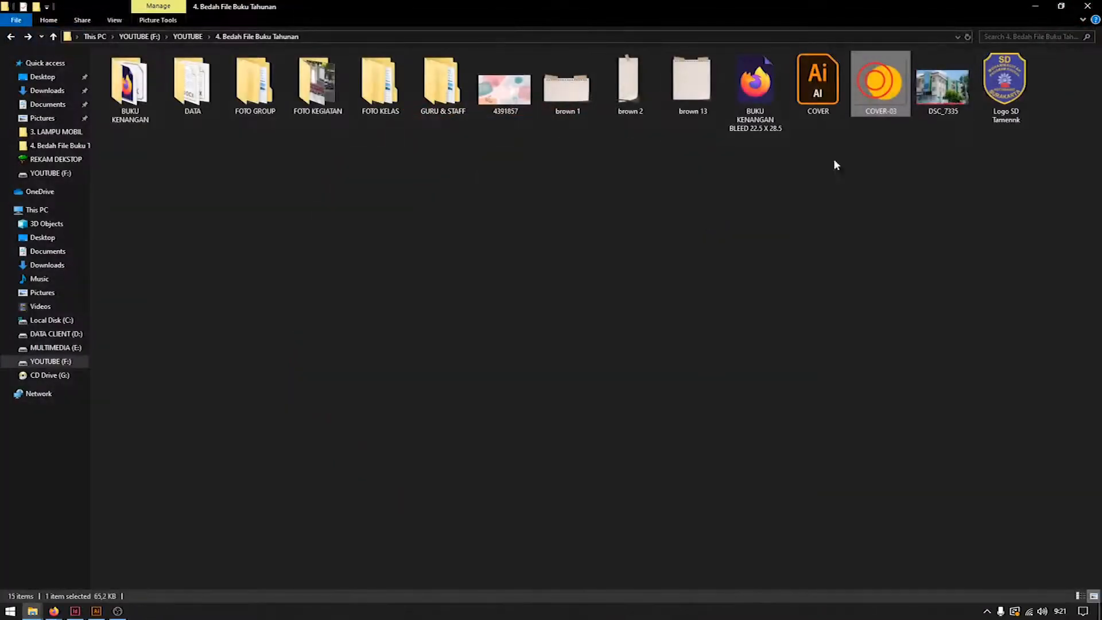
Step: Place COVER-03 beside the heading on the Visi & Misi spread, try shrinking its frame, and undo the frame changes
drag(881, 85, 548, 165)
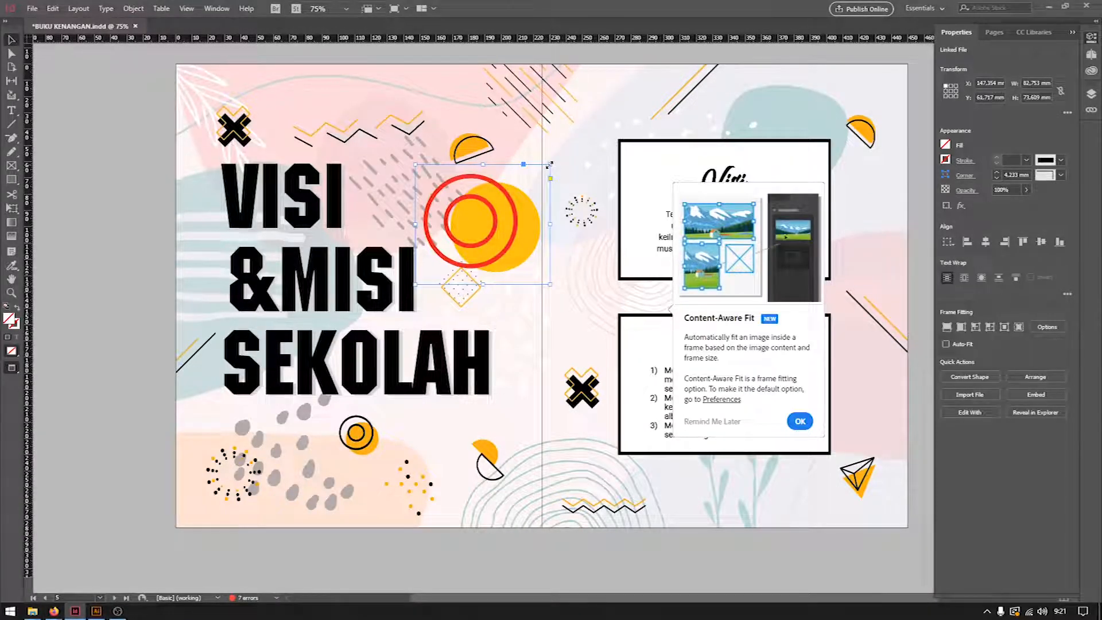
click(800, 421)
drag(550, 165, 495, 203)
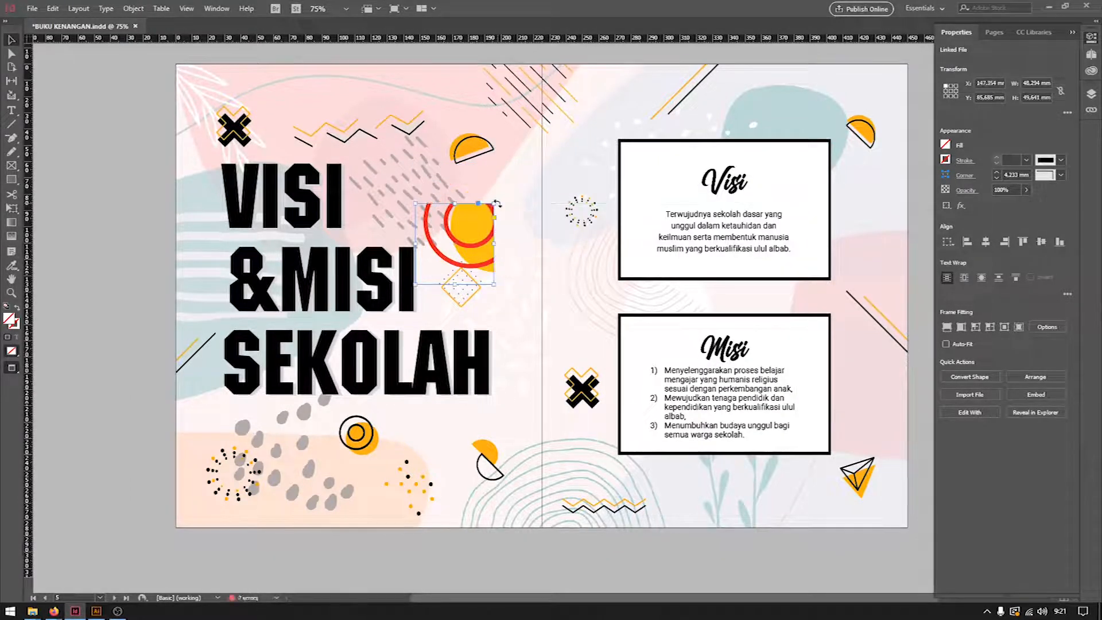
key(ctrl+z)
drag(547, 167, 504, 217)
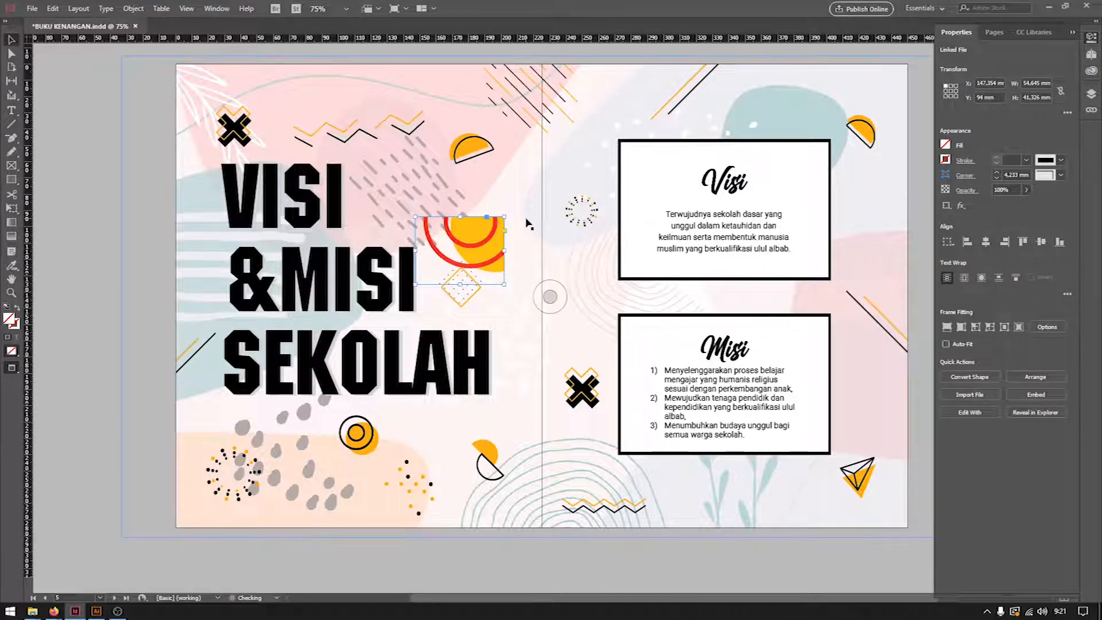
key(ctrl+z)
key(ctrl+z)
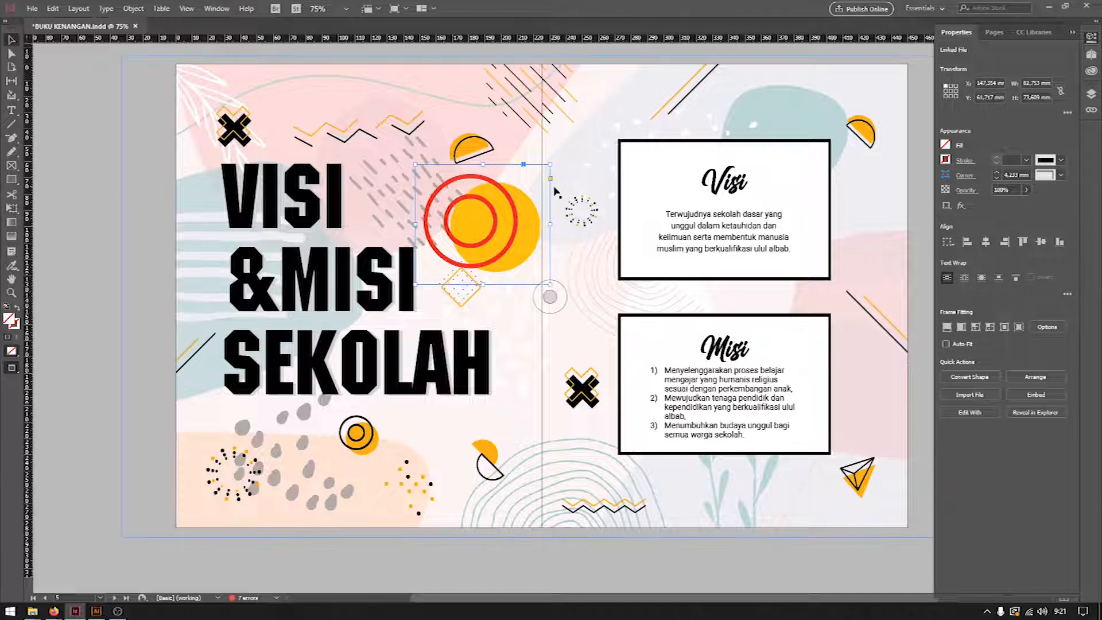
Step: Scale the placed COVER-03 image down to about 52.6 by 46.8 mm, and delete it from the spread
drag(550, 166, 522, 187)
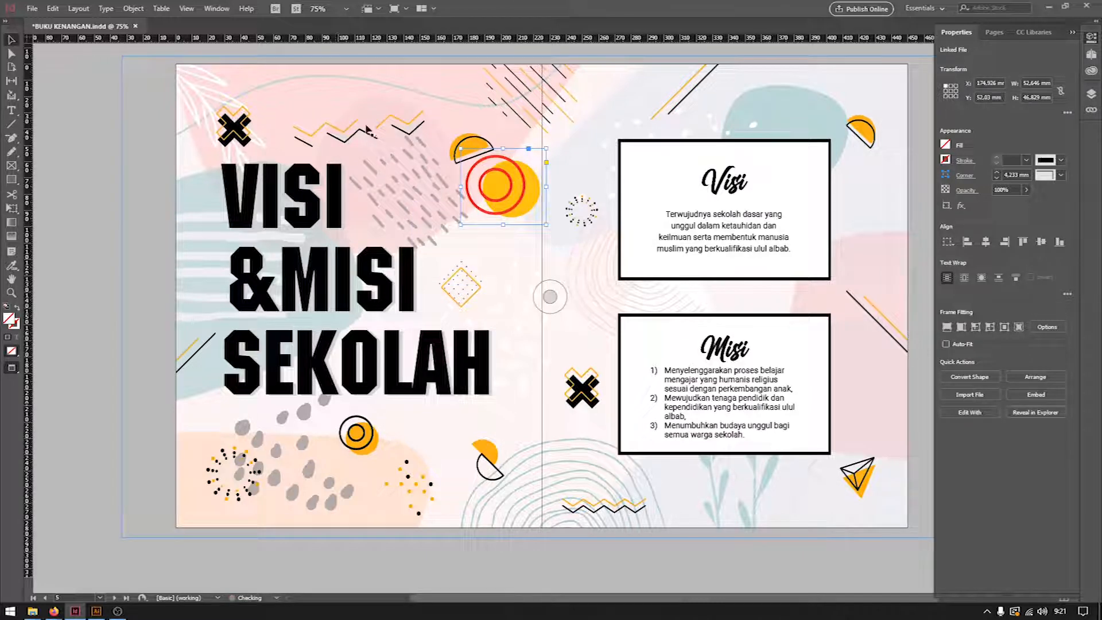
key(Delete)
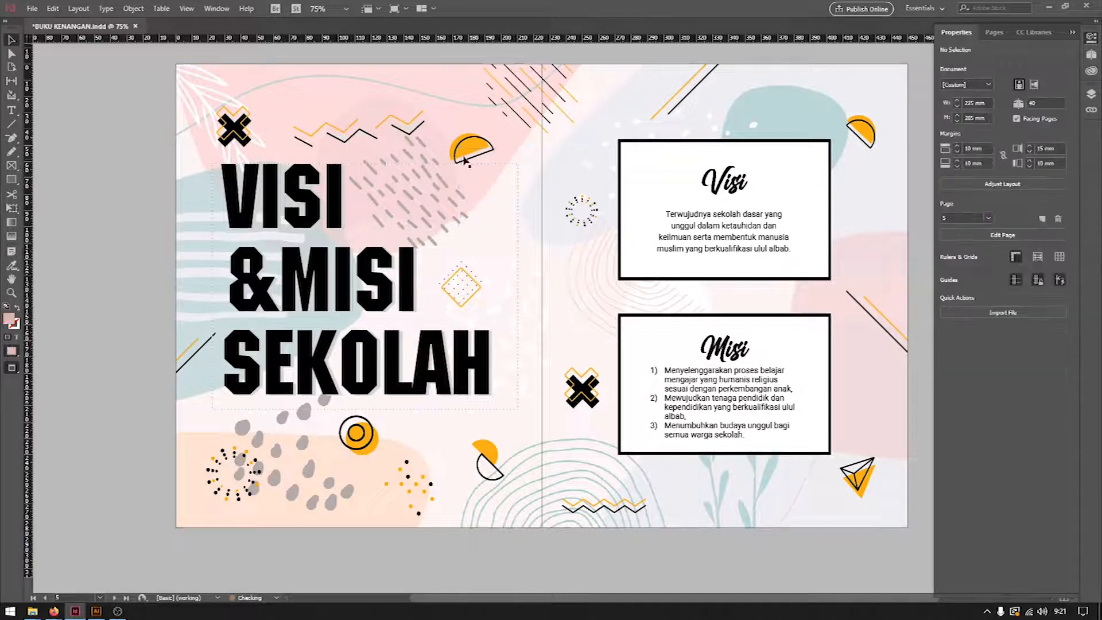
Step: Inspect the zigzag line group and the cross ornament above the VISI heading
click(360, 132)
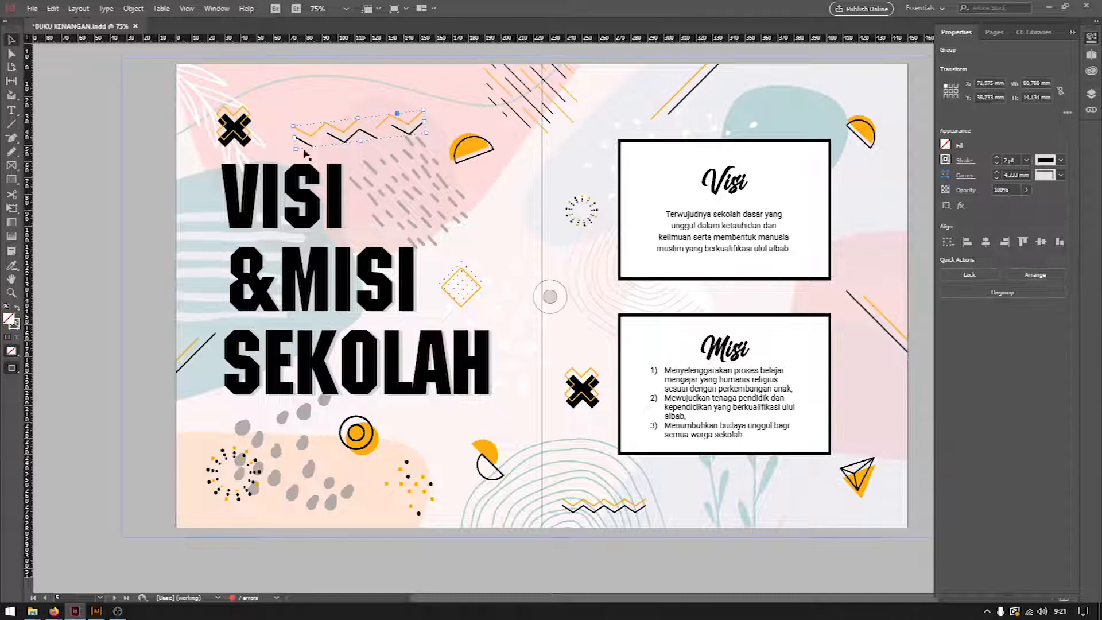
click(236, 132)
click(84, 288)
scroll(166, 287, up, 3)
scroll(667, 339, down, 1)
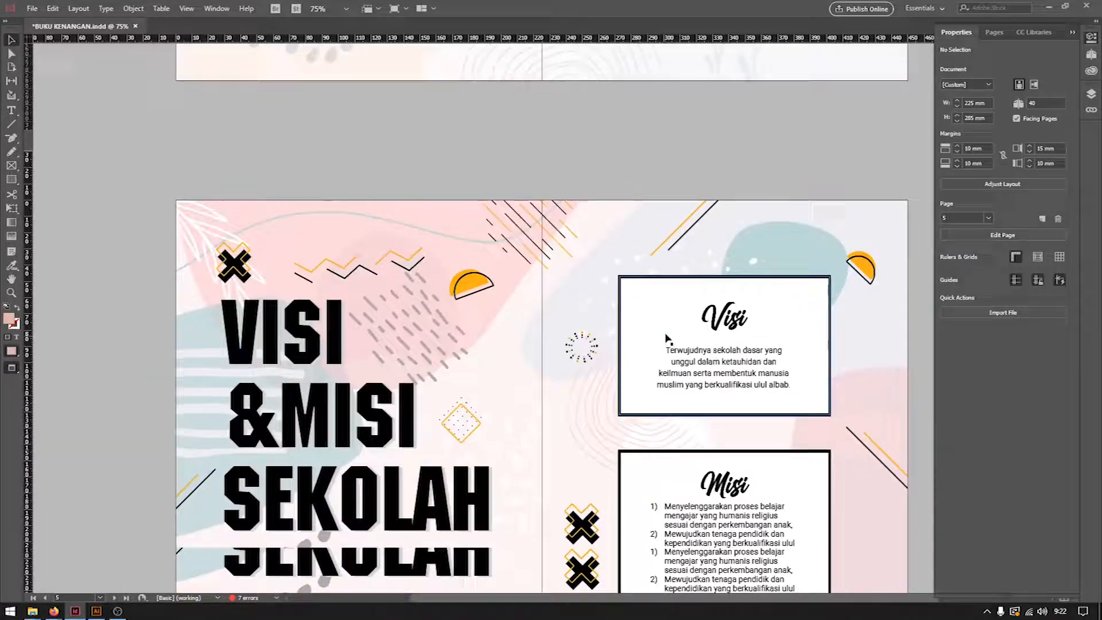
scroll(667, 340, down, 2)
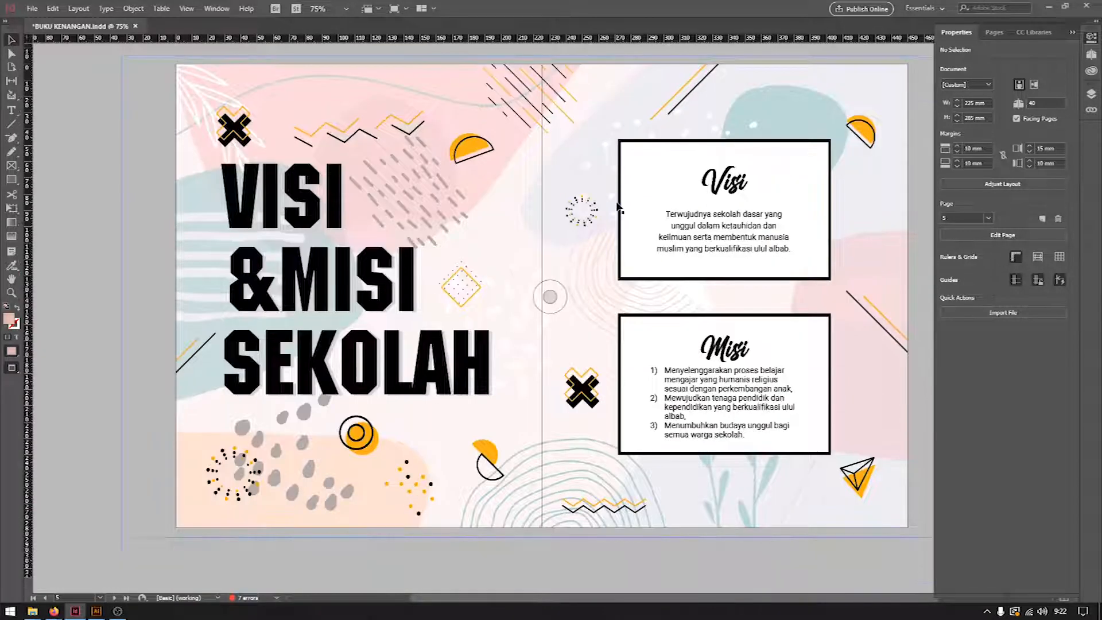
Step: Inspect the Visi title's text frame in the upper white box and its character settings
scroll(621, 207, down, 1)
click(724, 183)
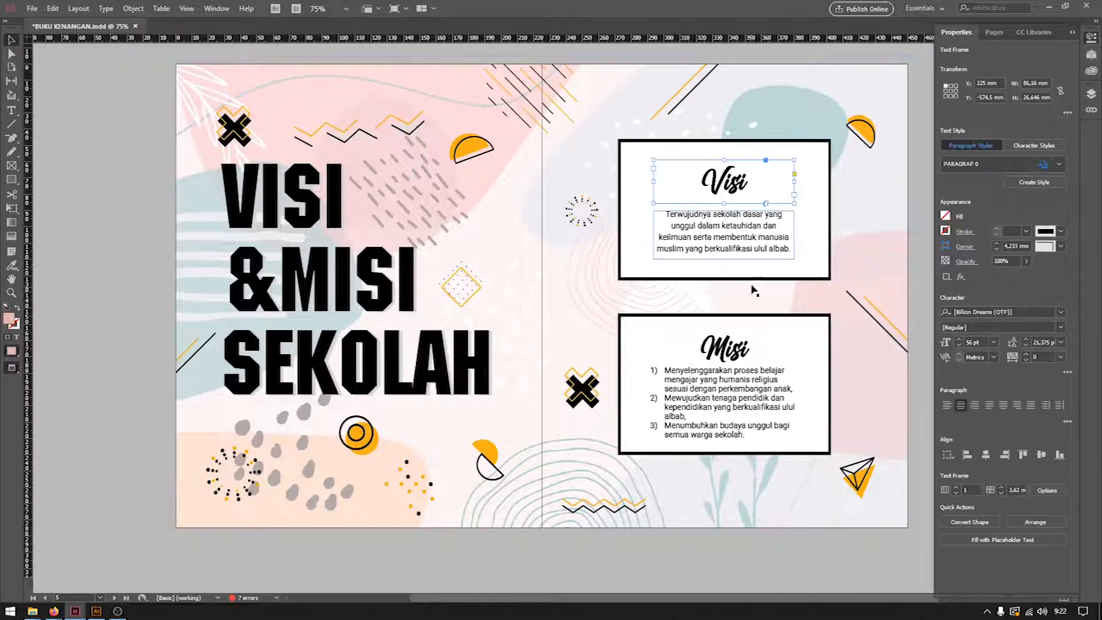
scroll(754, 293, down, 1)
key(Escape)
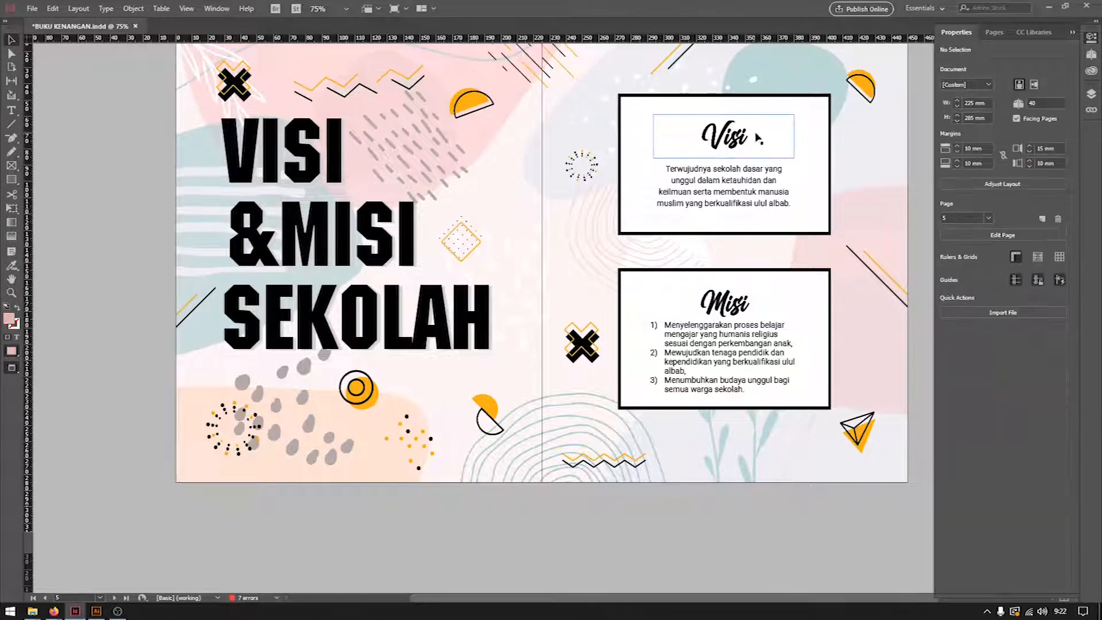
scroll(756, 137, up, 2)
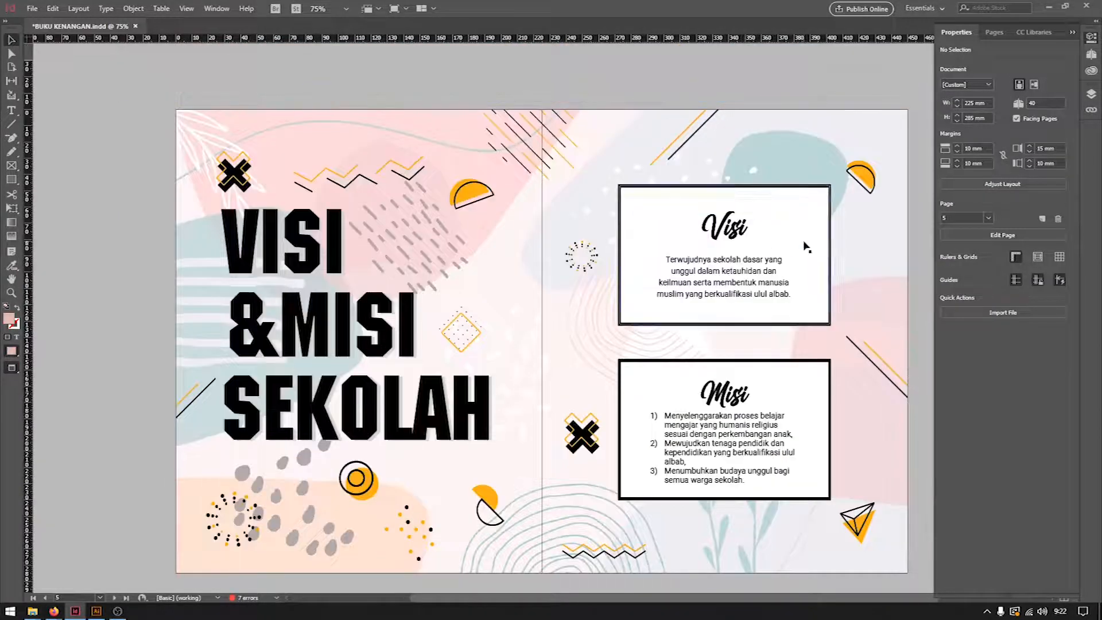
Step: Browse the spreads from Visi & Misi to Pesan dan Kesan Per Kelas, and return to the Visi & Misi spread
scroll(807, 247, down, 10)
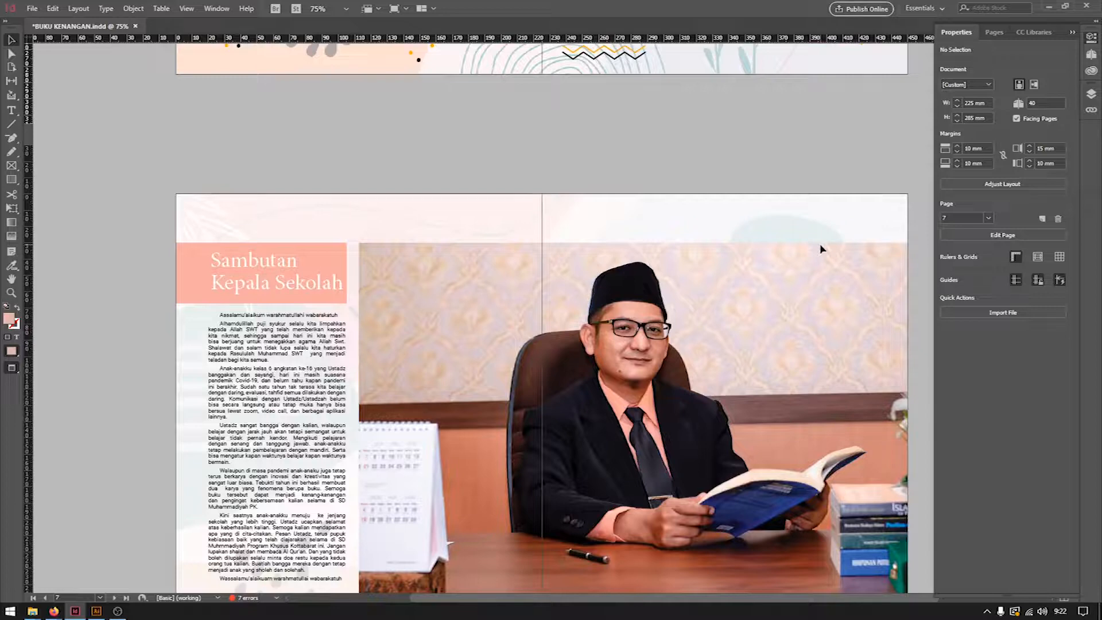
scroll(821, 248, down, 5)
scroll(807, 253, up, 7)
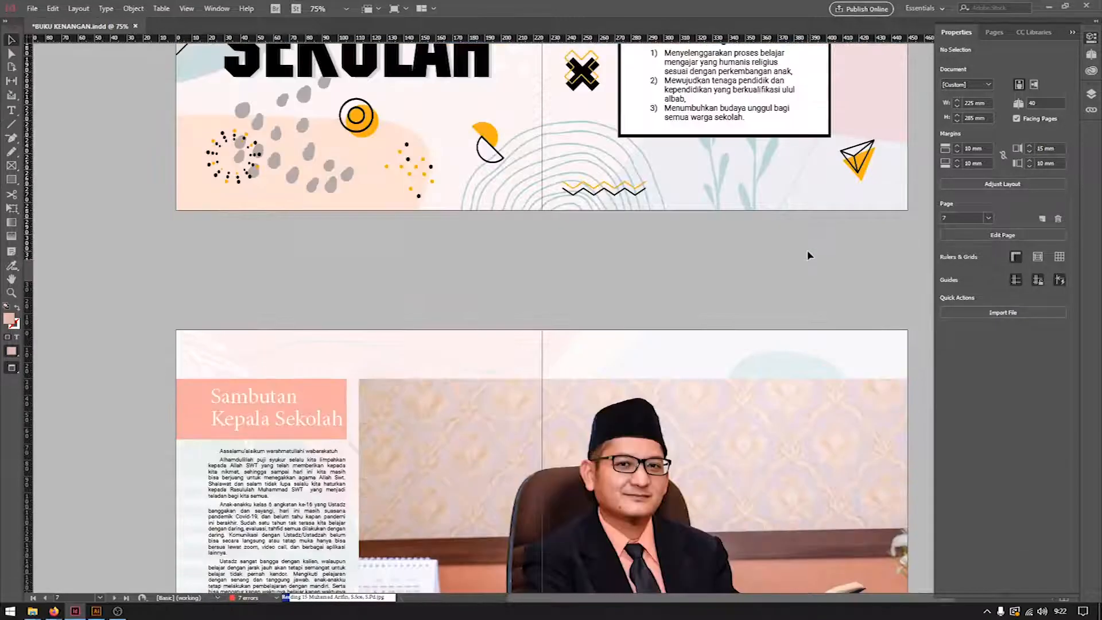
scroll(808, 249, up, 3)
scroll(803, 252, down, 15)
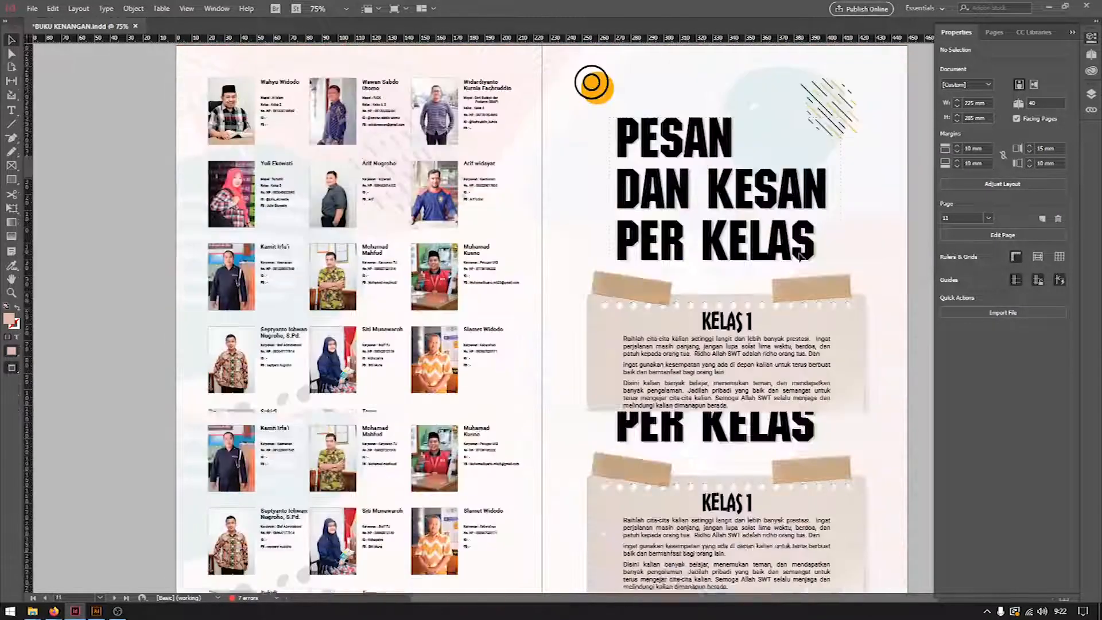
scroll(809, 323, up, 10)
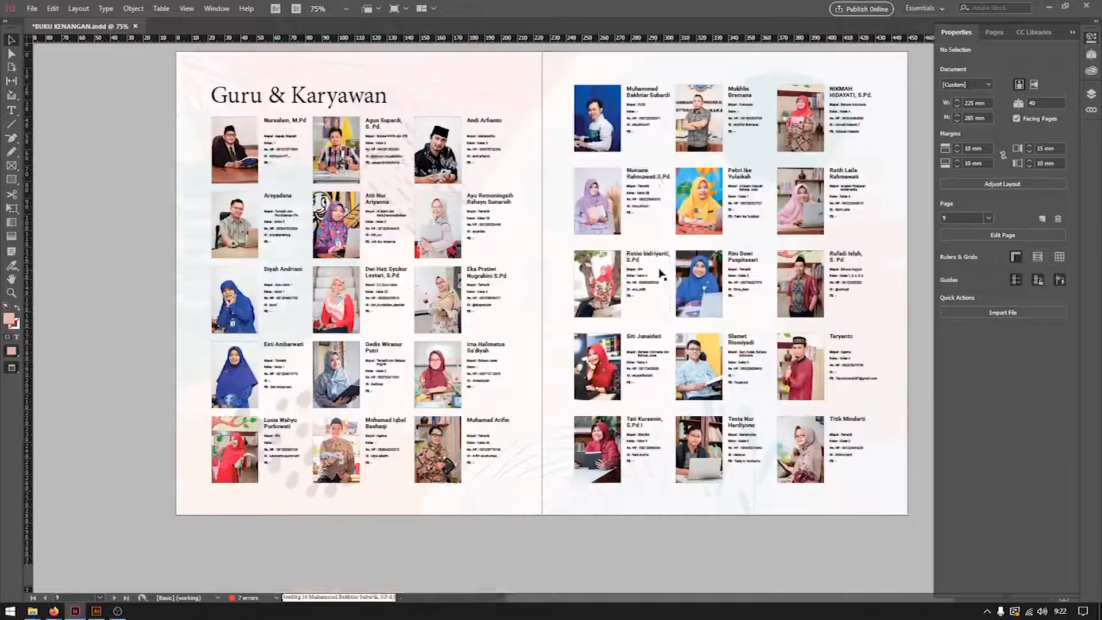
scroll(663, 270, up, 3)
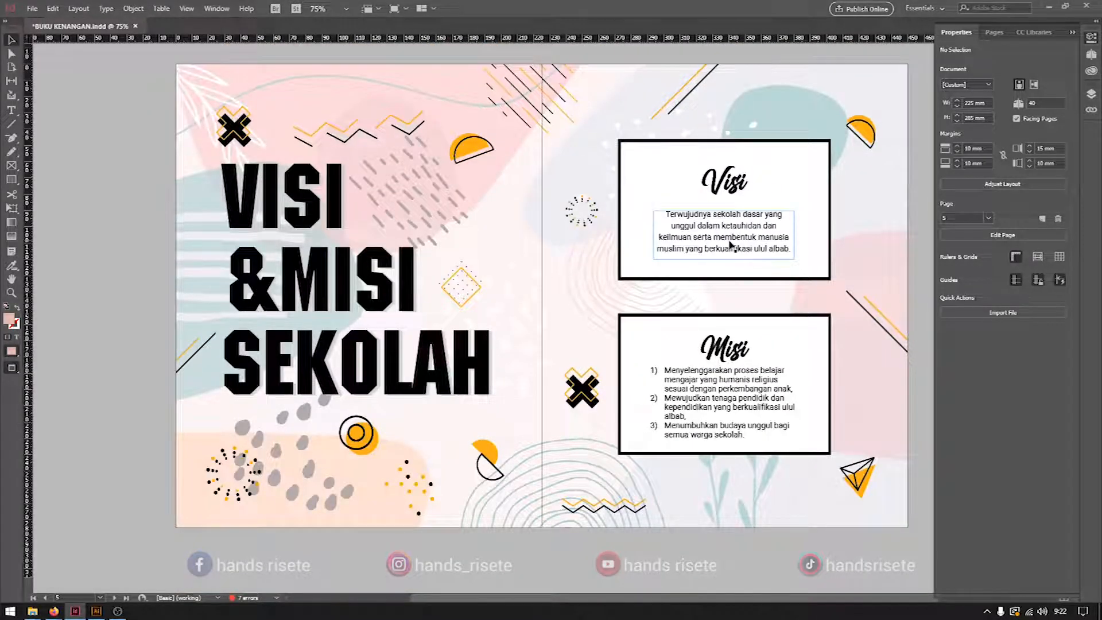
Step: Examine the Sambutan Kepala Sekolah spread and its heading block, and continue to the Guru & Karyawan spread
scroll(729, 247, down, 8)
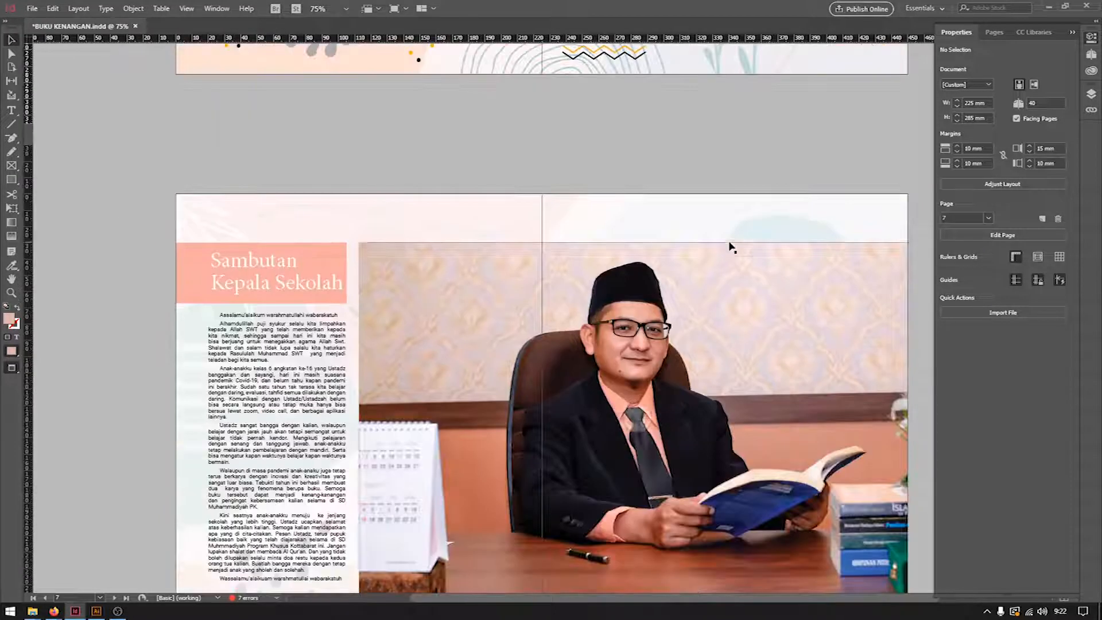
scroll(453, 190, down, 2)
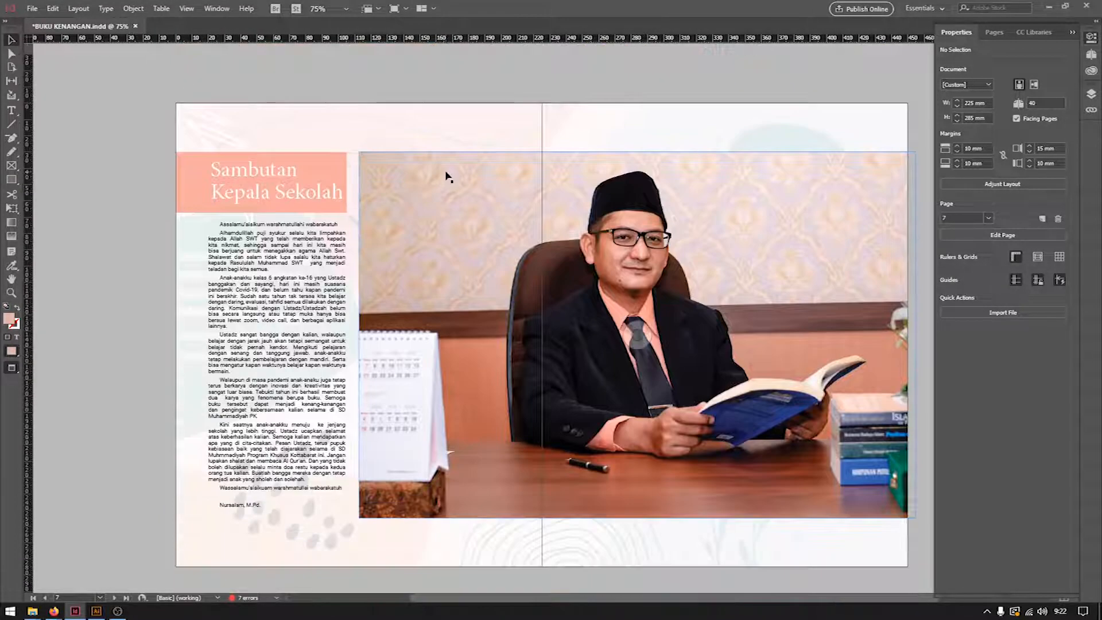
drag(143, 165, 221, 190)
click(106, 215)
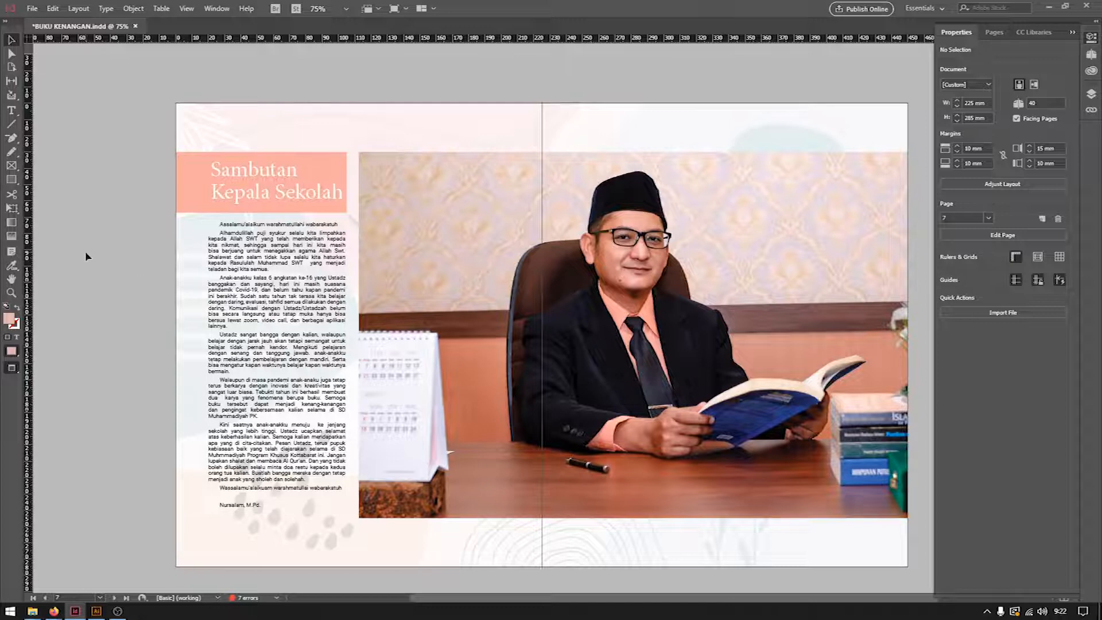
scroll(87, 253, down, 4)
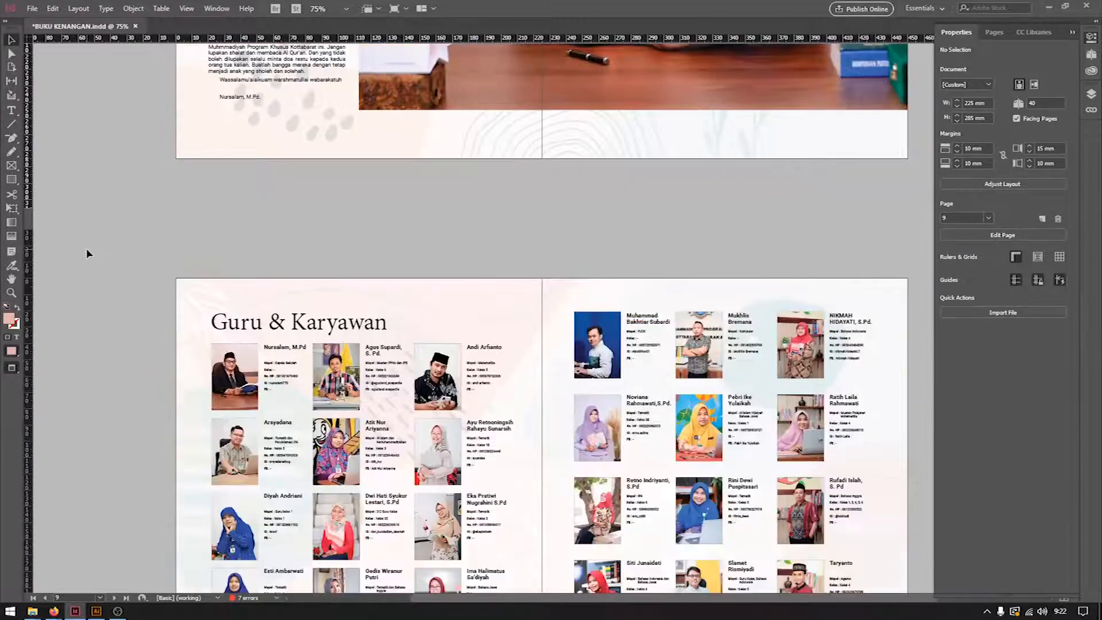
Step: Review the Sambutan Kepala Sekolah spread again and return to the Guru & Karyawan spread
scroll(87, 252, up, 2)
scroll(402, 155, up, 3)
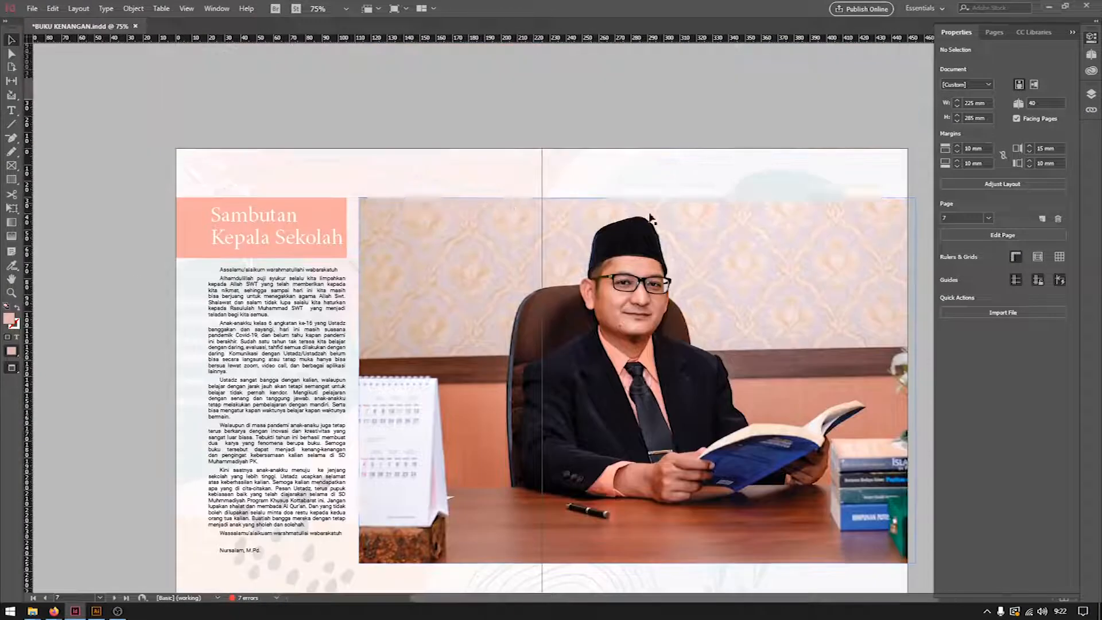
scroll(547, 279, down, 2)
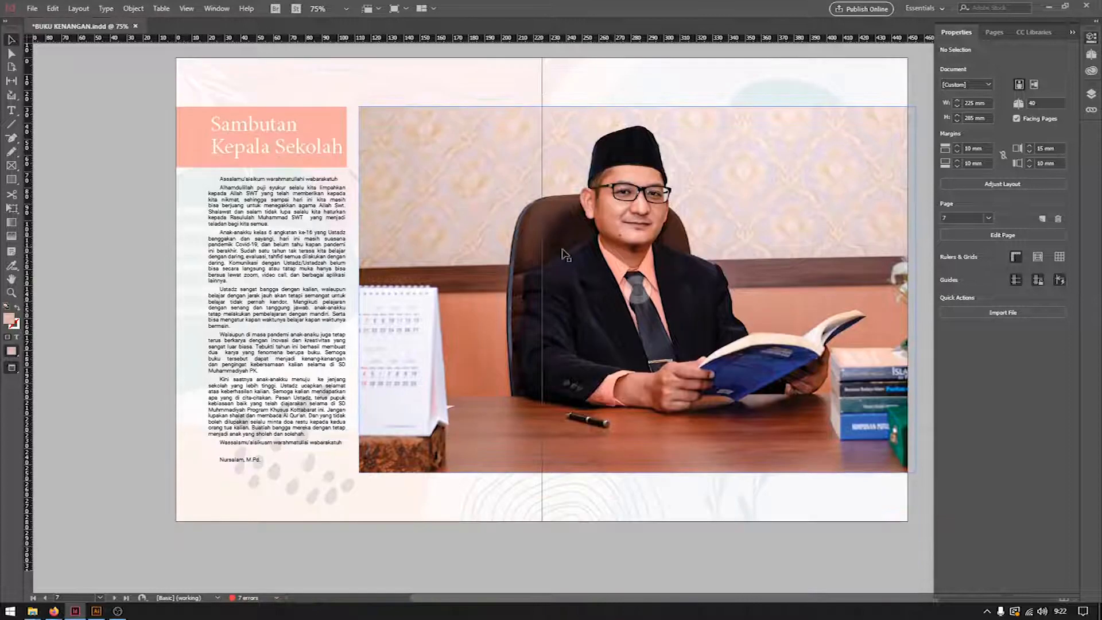
scroll(564, 256, down, 12)
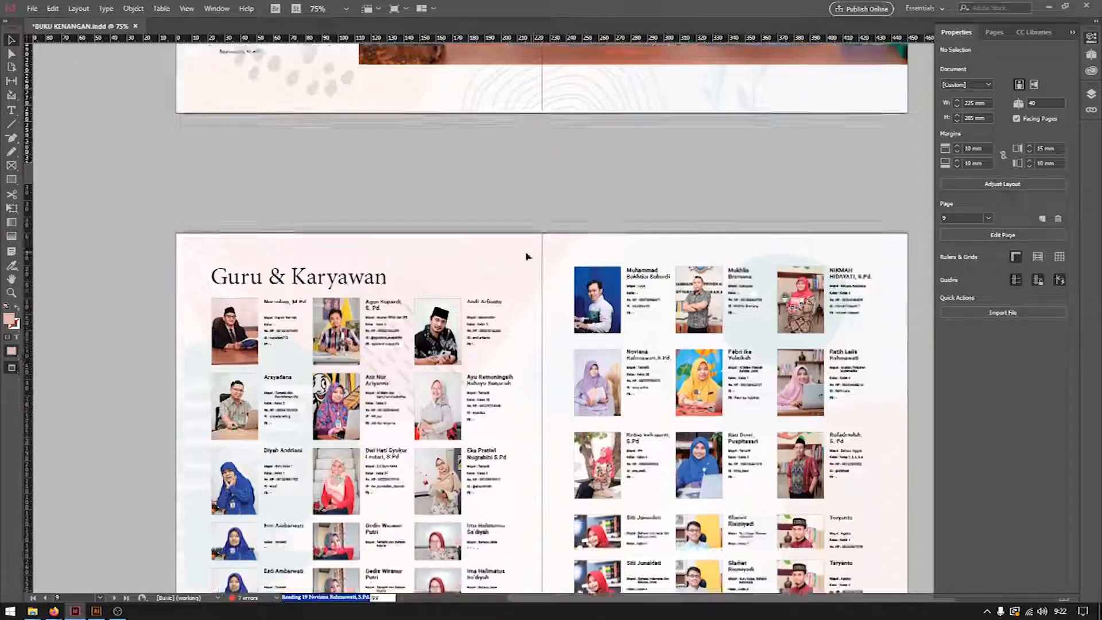
scroll(101, 229, down, 2)
scroll(101, 229, up, 3)
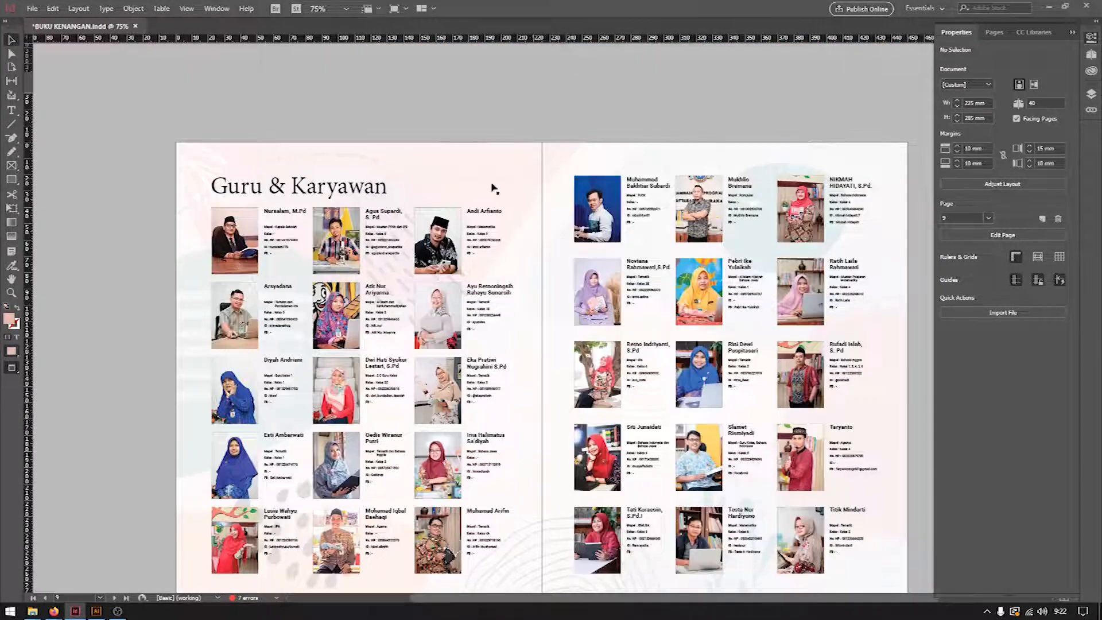
scroll(550, 182, down, 2)
scroll(401, 190, up, 1)
Step: Inspect several staff portrait frames in the first page's photo grid on the Guru & Karyawan spread
click(236, 198)
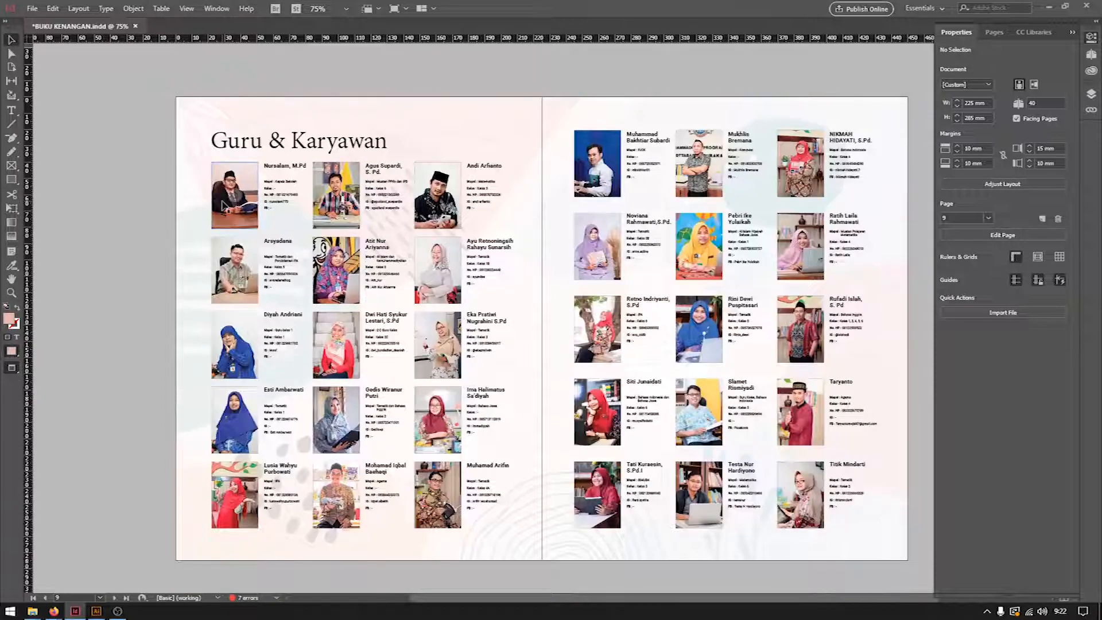
click(338, 195)
click(234, 269)
click(334, 265)
click(439, 266)
click(426, 340)
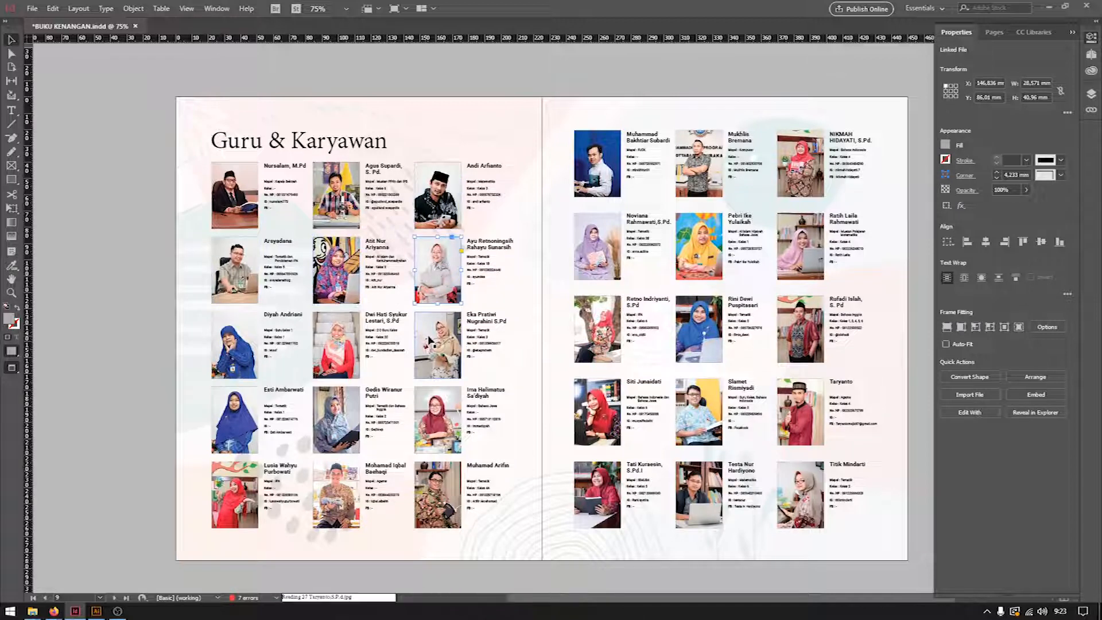
click(212, 323)
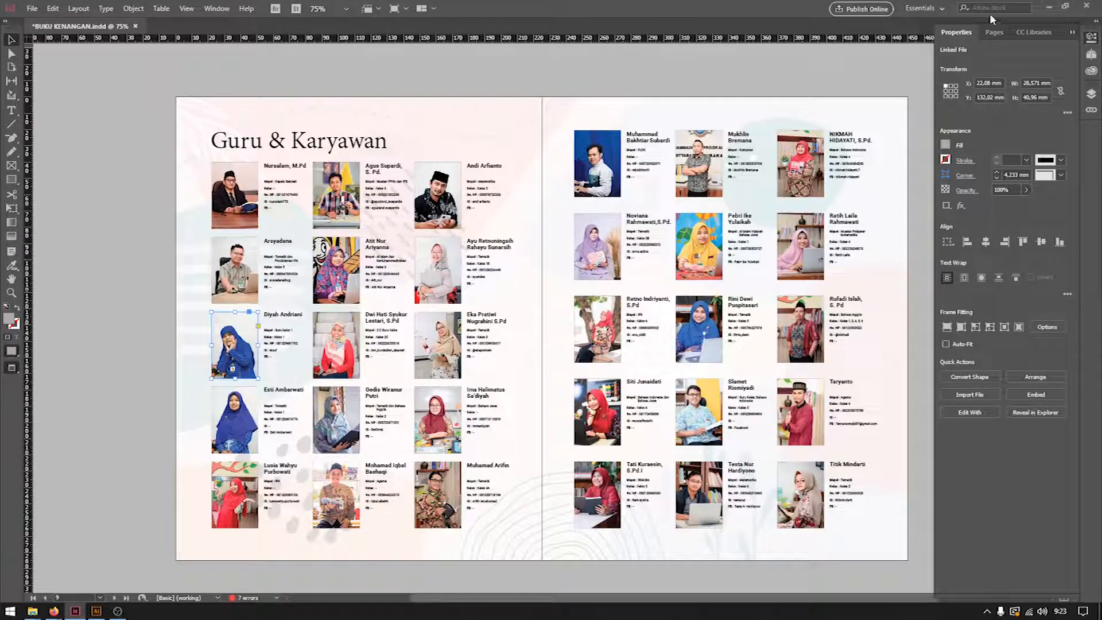
Step: Collapse the properties area to widen the workspace, and browse on to the Pesan dan Kesan Per Kelas page
click(1072, 35)
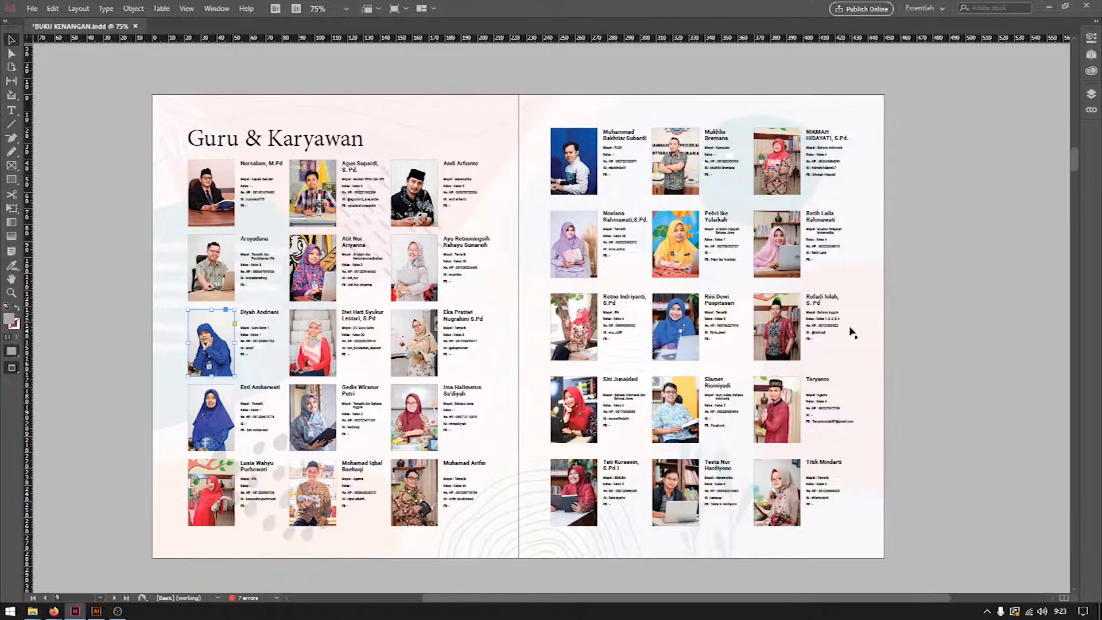
scroll(804, 331, down, 5)
click(729, 216)
scroll(728, 221, up, 3)
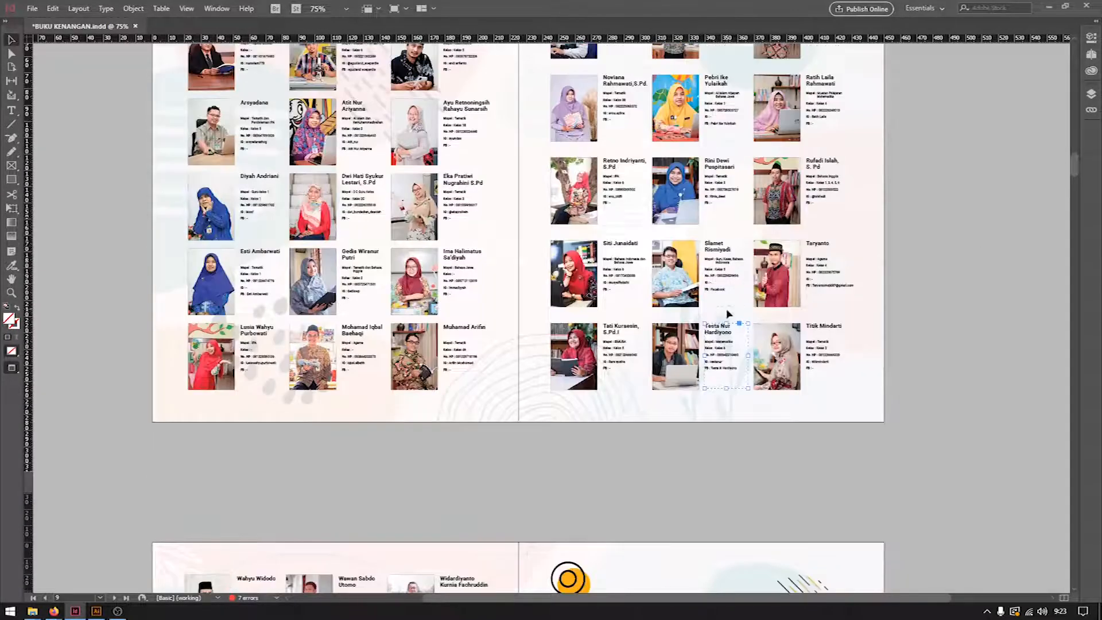
scroll(905, 342, down, 10)
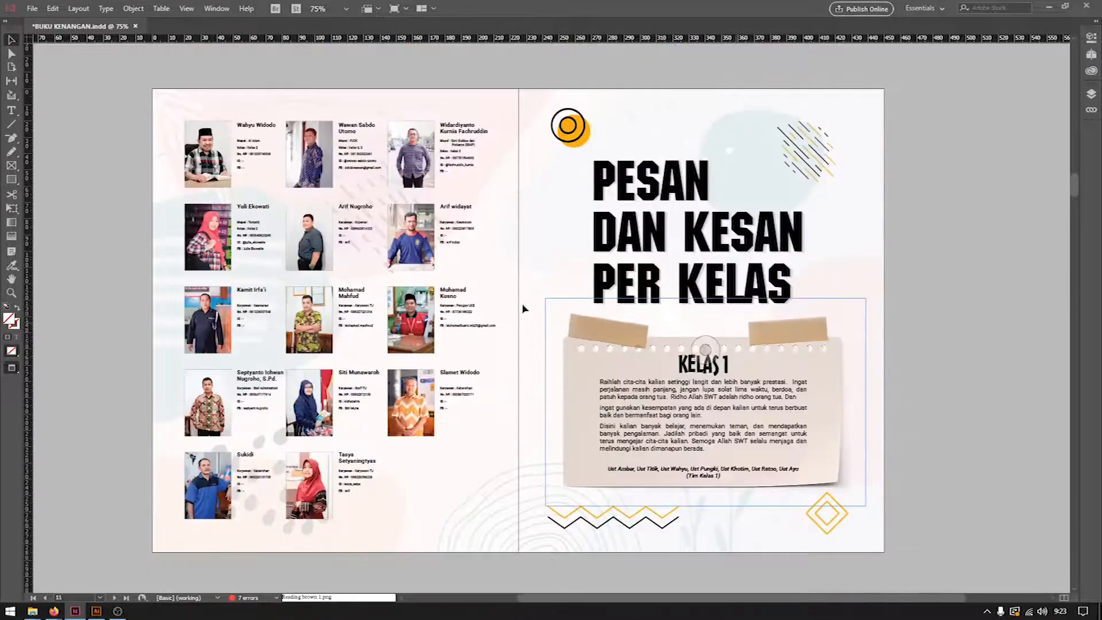
scroll(740, 195, down, 3)
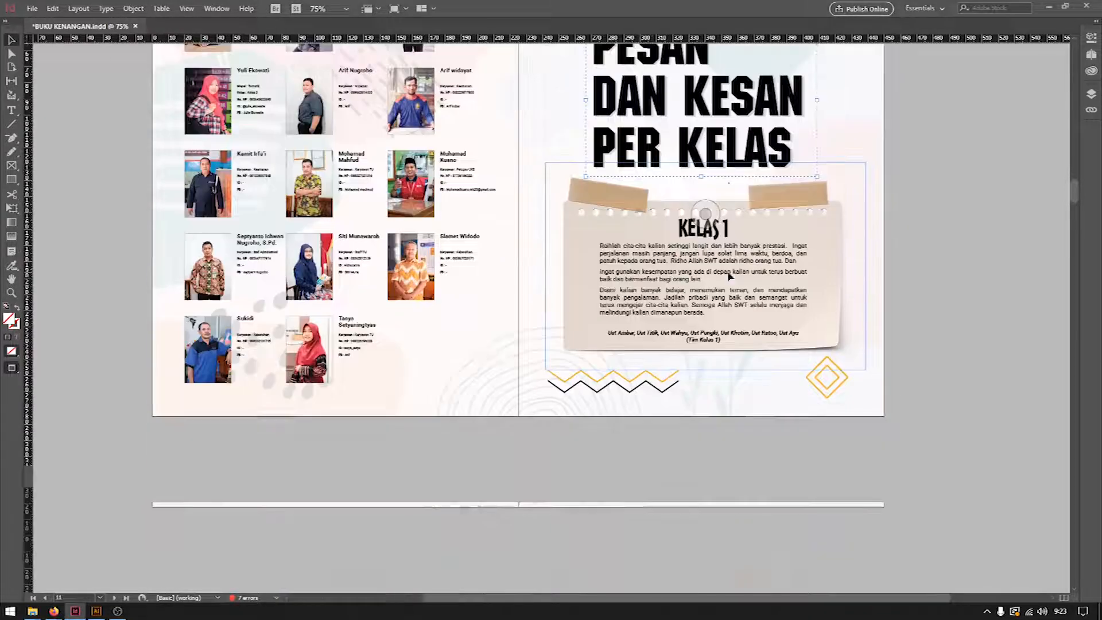
Step: Pull the Kelas 1 paper note aside, view its source image brown 1 from the project folder, and return to InDesign
click(801, 205)
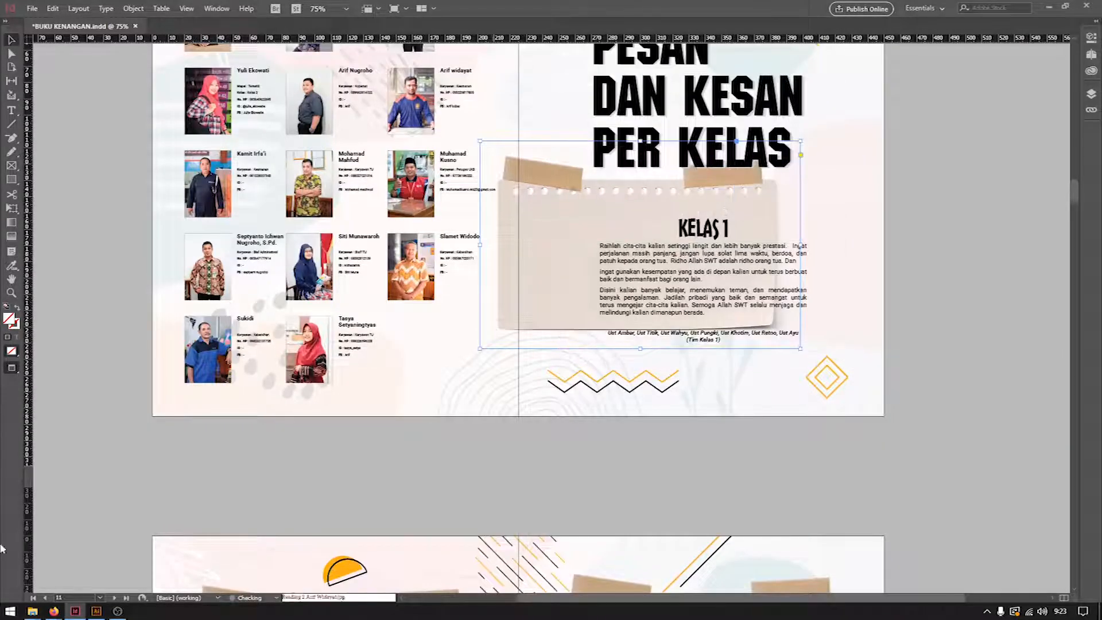
click(188, 564)
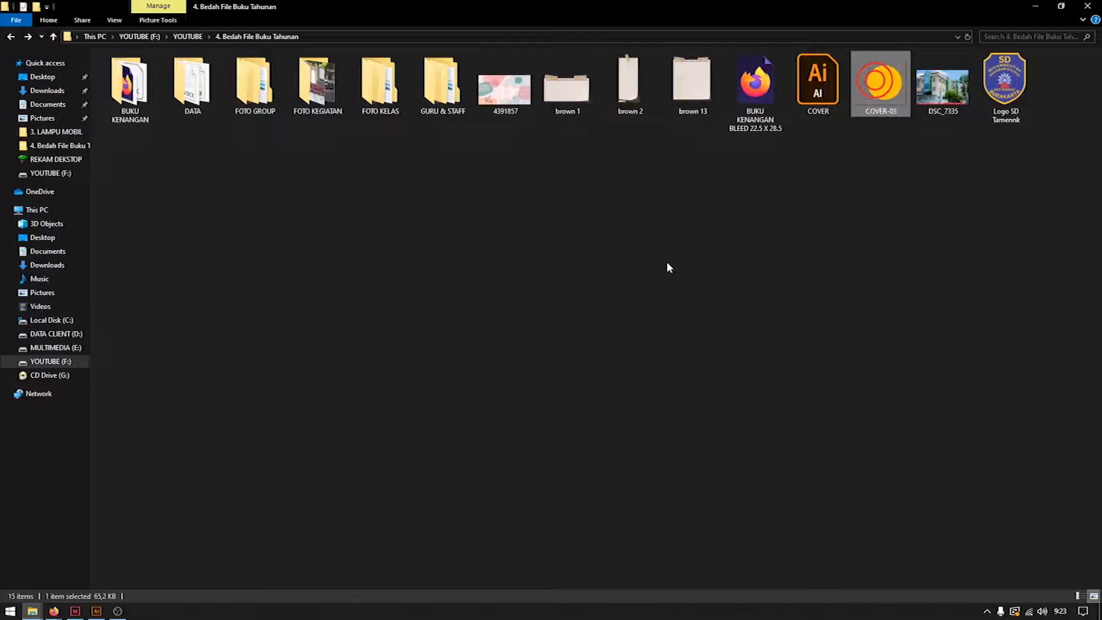
click(570, 104)
double_click(570, 104)
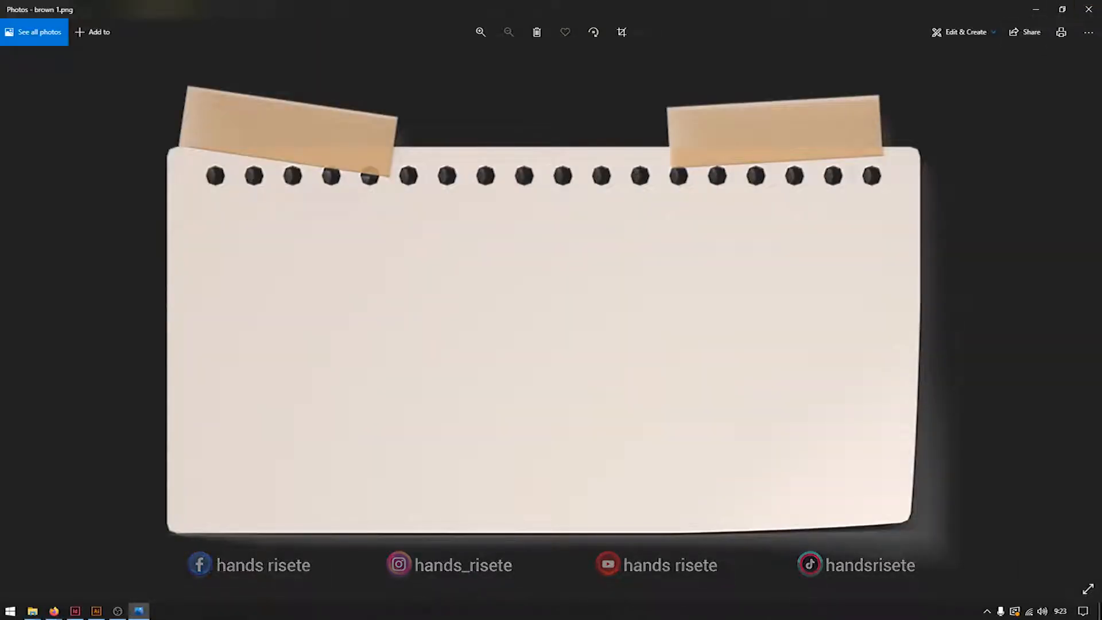
click(1090, 14)
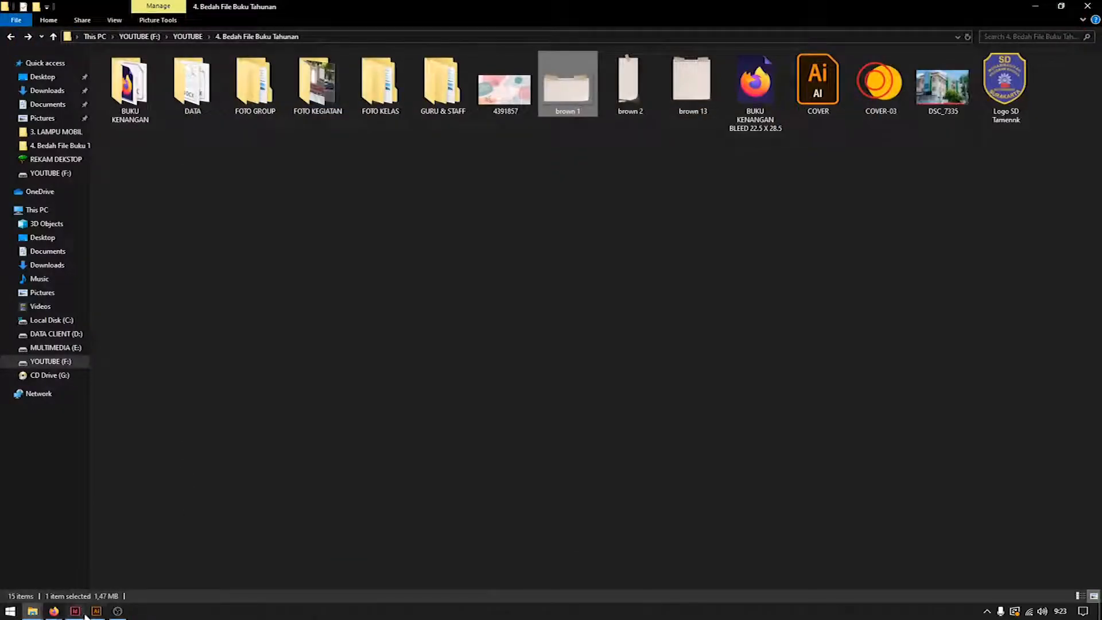
click(82, 612)
Step: Review the Kelas 1 note and move on to the spread with the Kelas 2 to Kelas 5 messages
scroll(861, 288, down, 1)
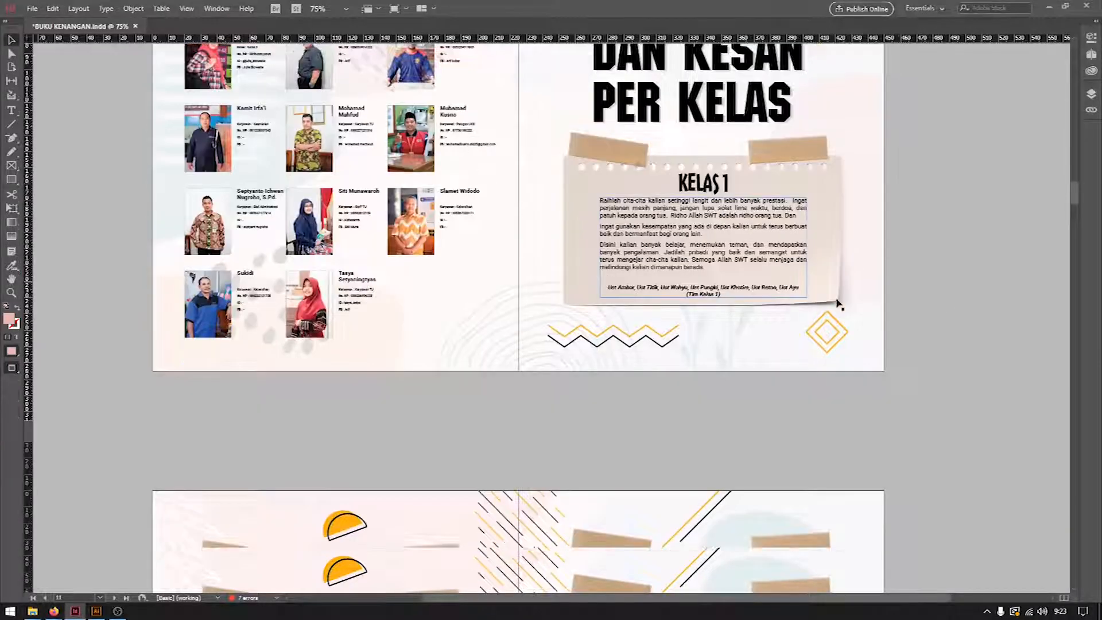
scroll(899, 290, up, 2)
click(899, 290)
scroll(925, 312, down, 9)
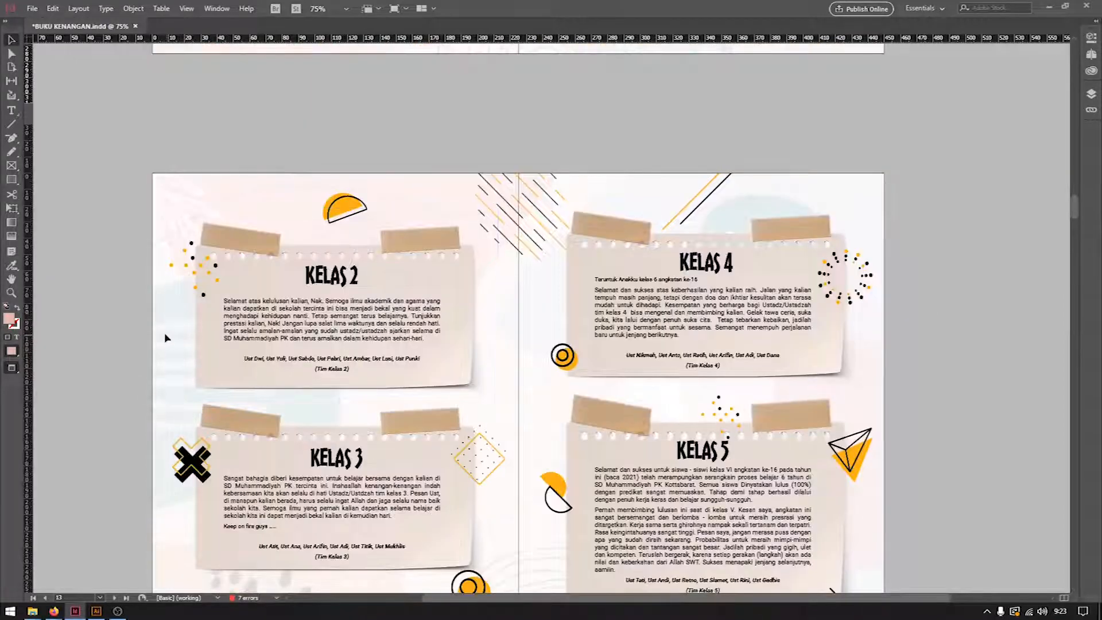
key(shift+Page_Up)
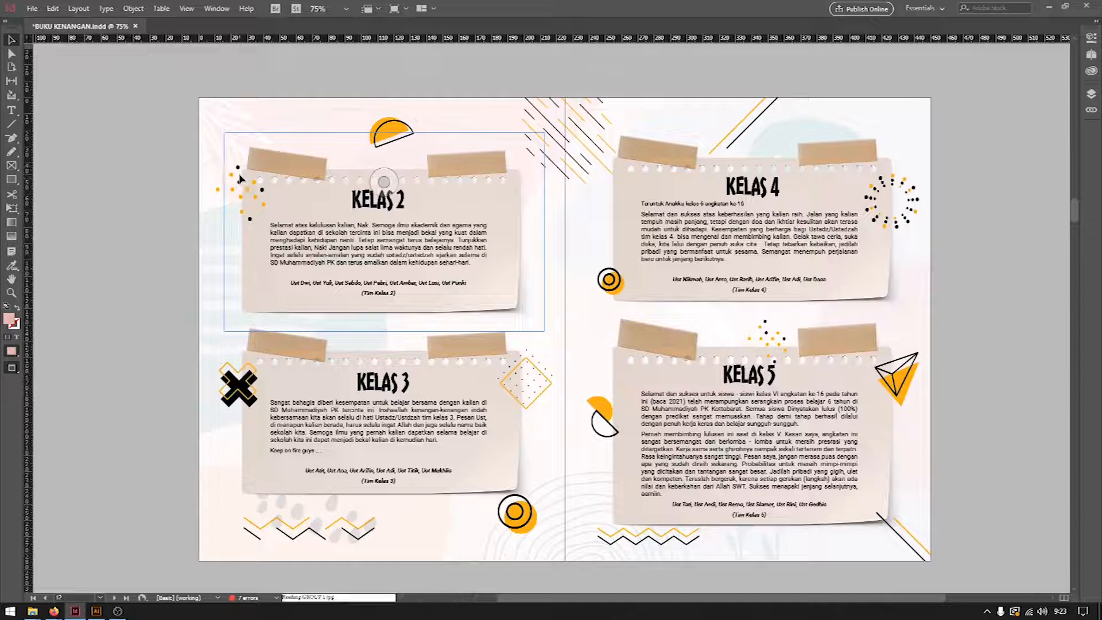
Step: Inspect the dotted, diamond and line ornaments placed around the Kelas 2 to Kelas 5 notes
click(241, 184)
drag(241, 193, 173, 204)
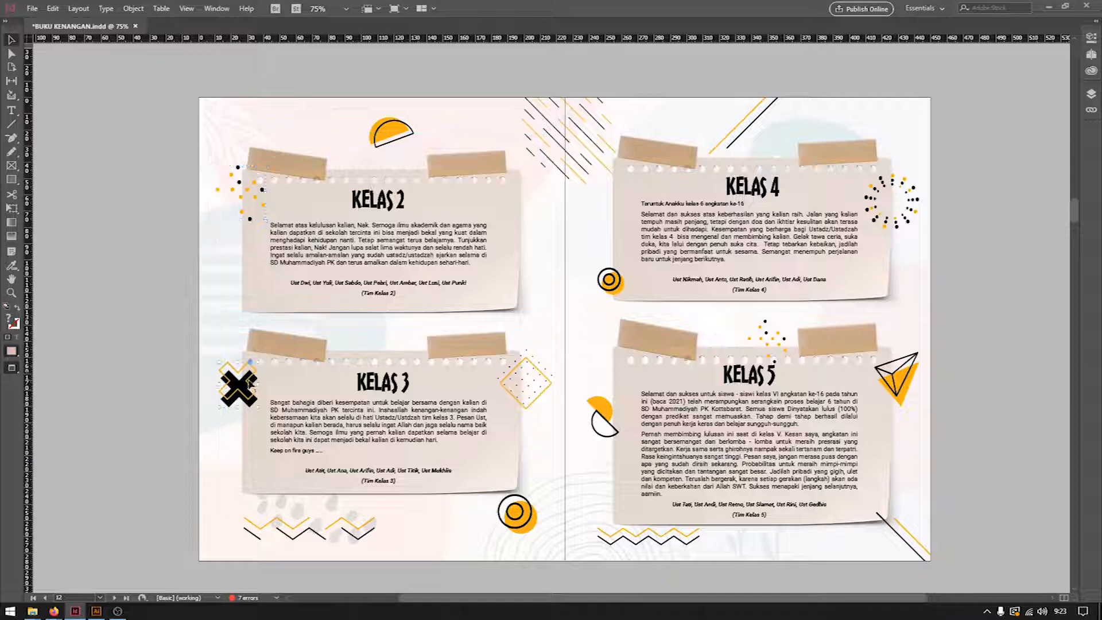
click(525, 380)
click(698, 545)
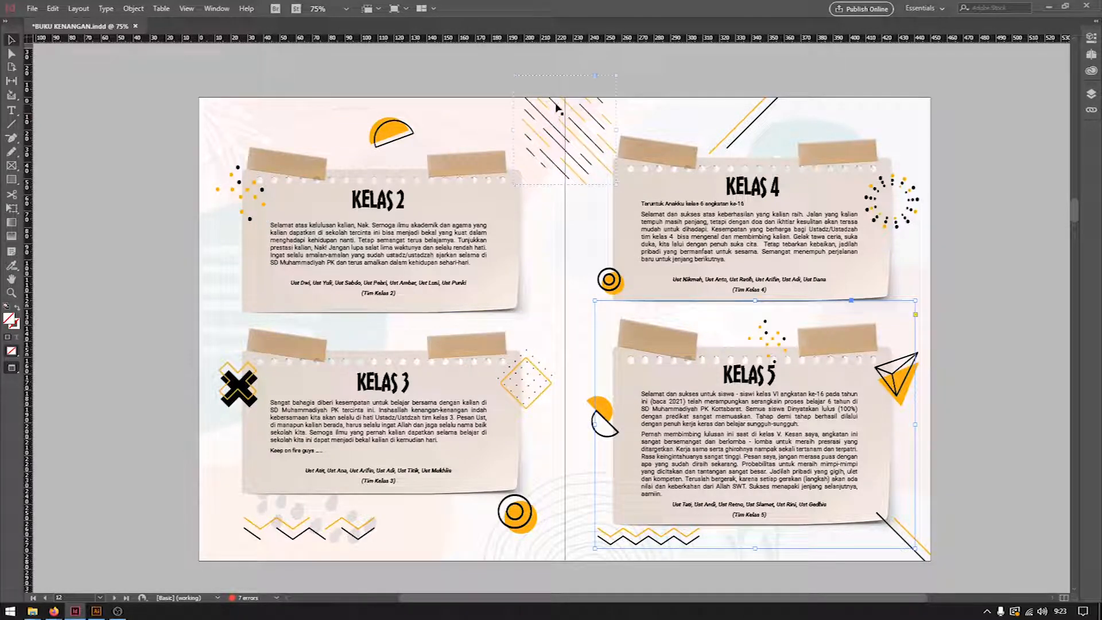
Step: Examine the Kelas 6 and Foto Group 6A spread, comparing its note with the earlier class message pages
scroll(540, 241, down, 10)
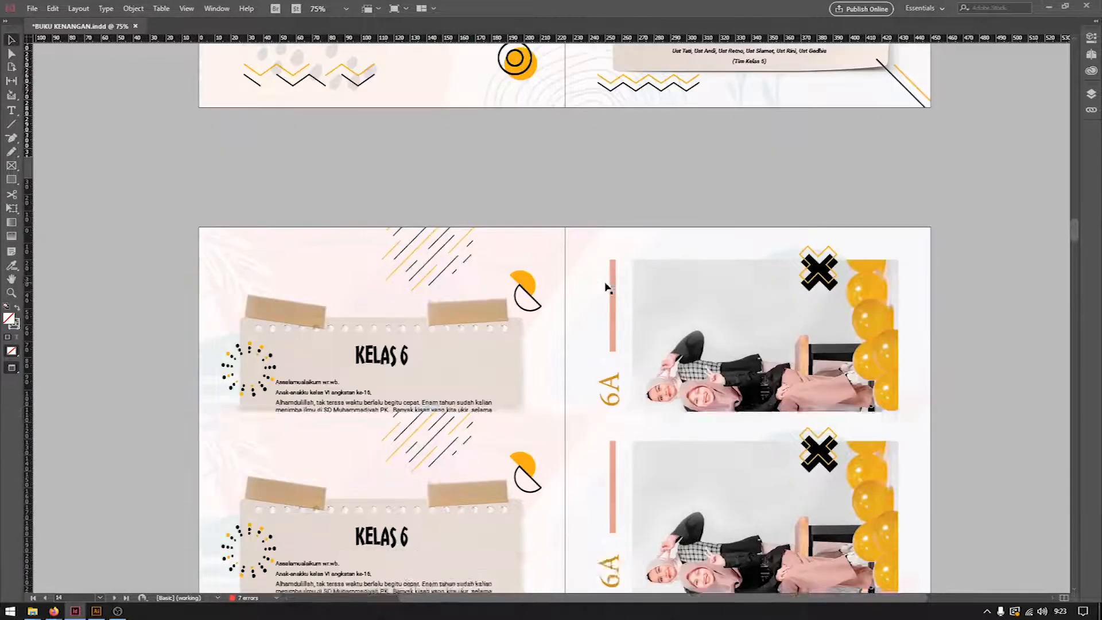
scroll(587, 277, down, 5)
scroll(578, 409, up, 1)
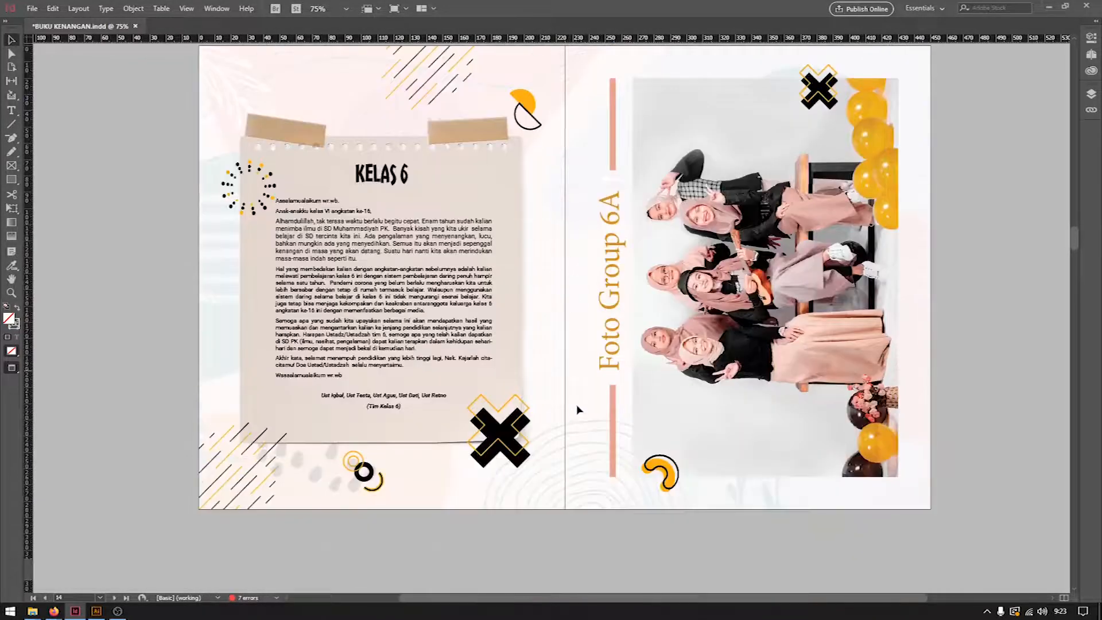
scroll(576, 409, up, 2)
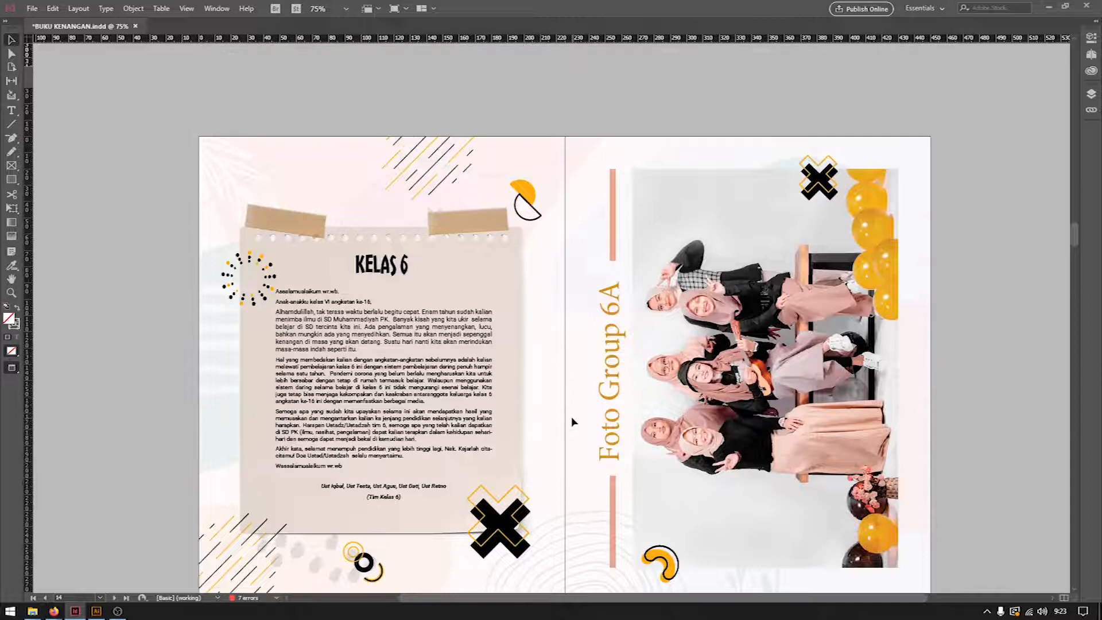
scroll(431, 278, down, 2)
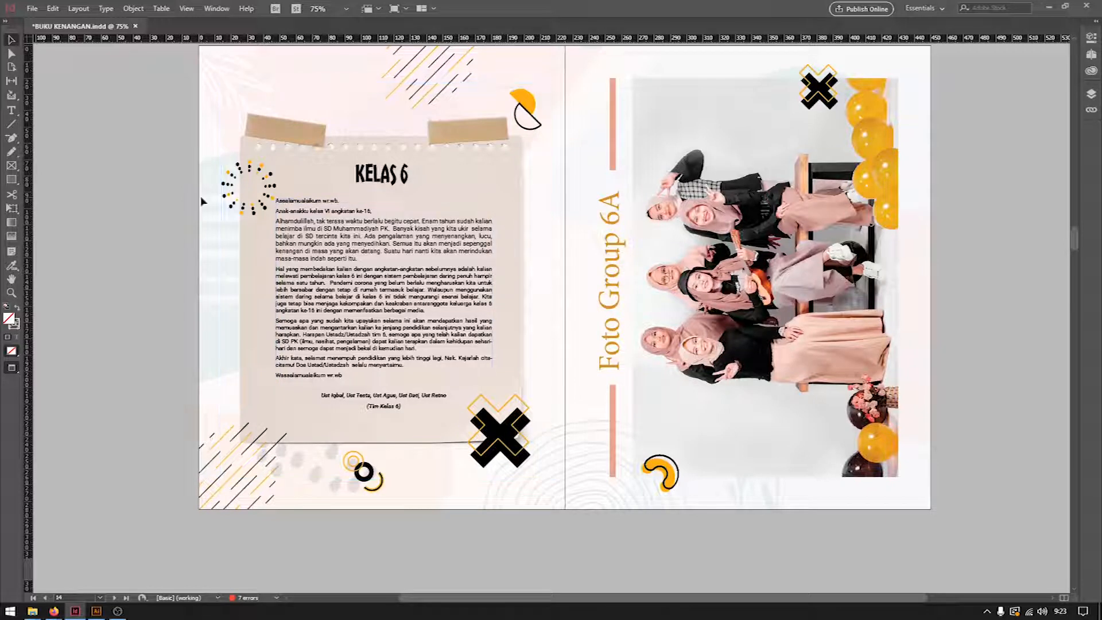
scroll(417, 243, up, 18)
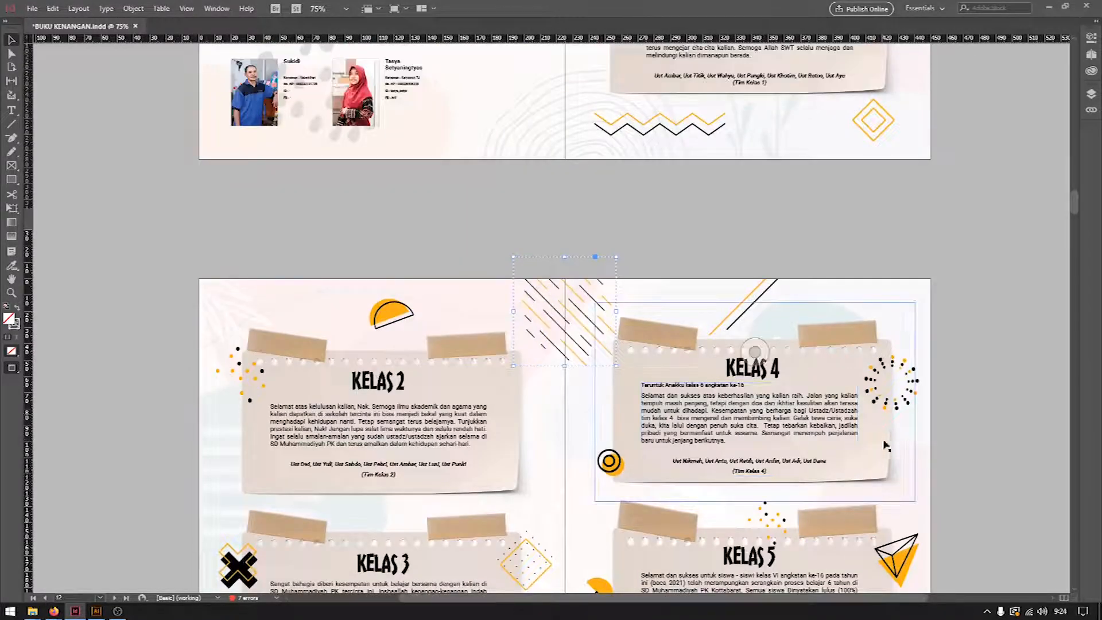
scroll(859, 441, down, 16)
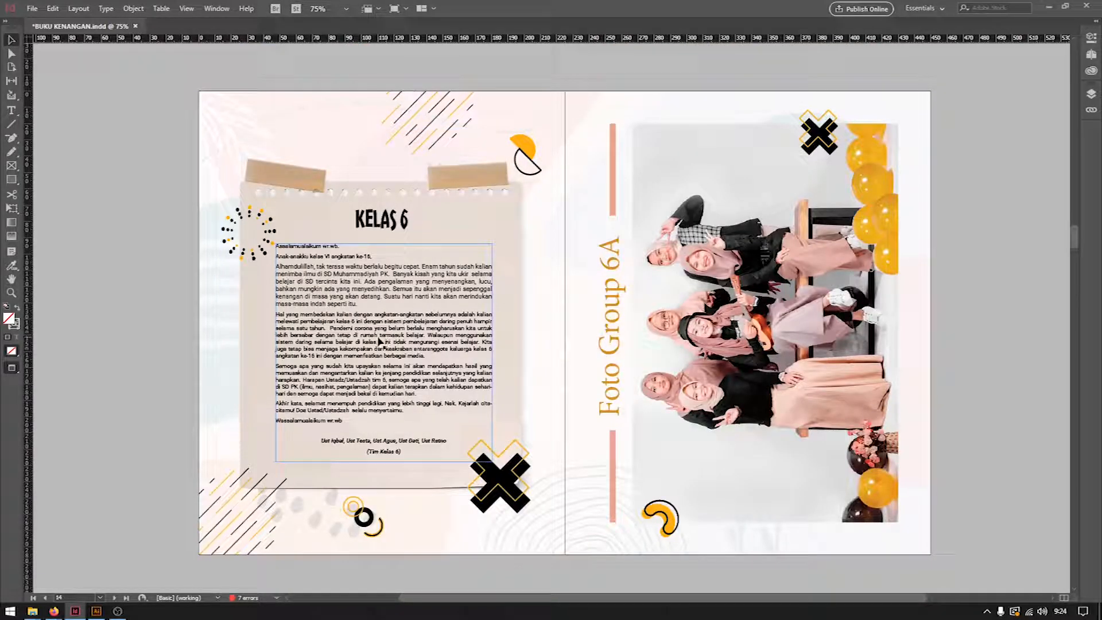
Step: Try rotating the Foto Group 6A photo by 180 degrees, and undo the rotation
click(147, 253)
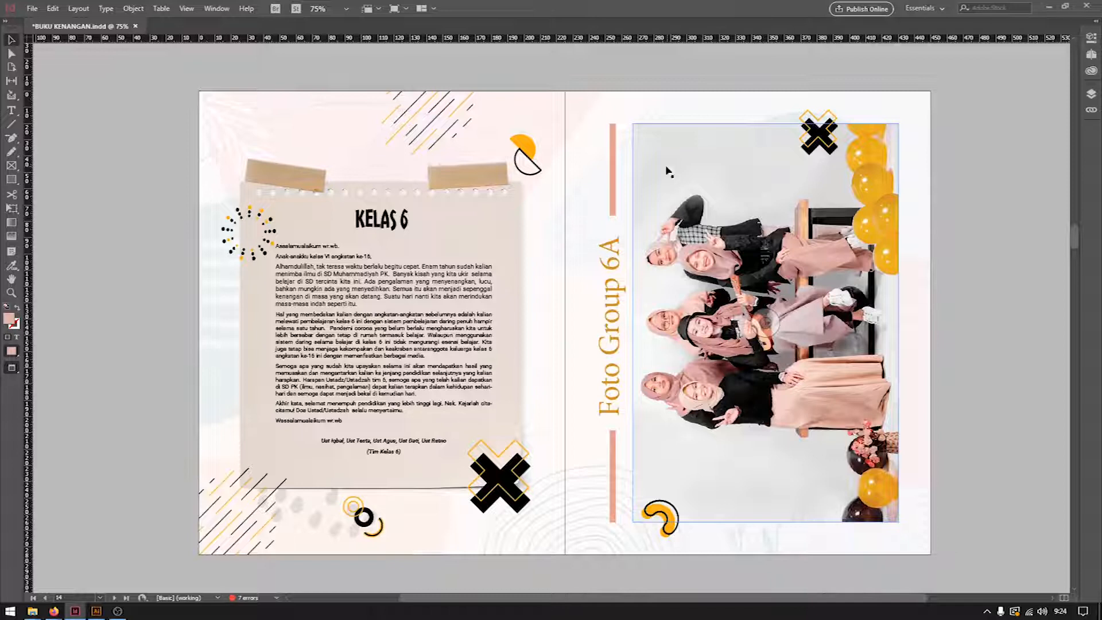
drag(901, 119, 718, 452)
click(1005, 376)
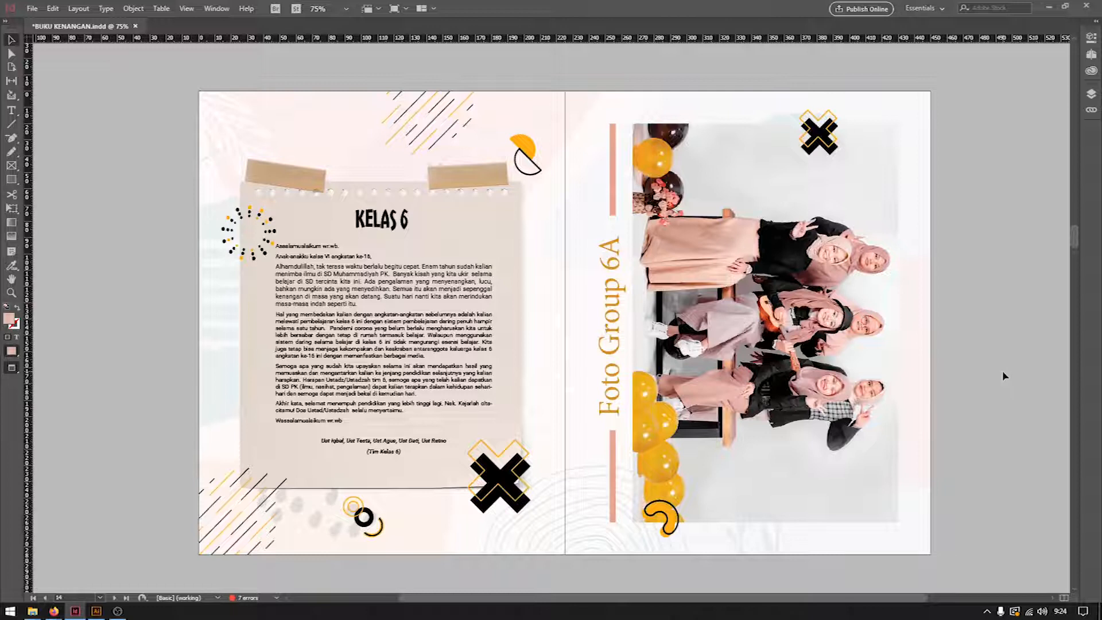
key(ctrl+z)
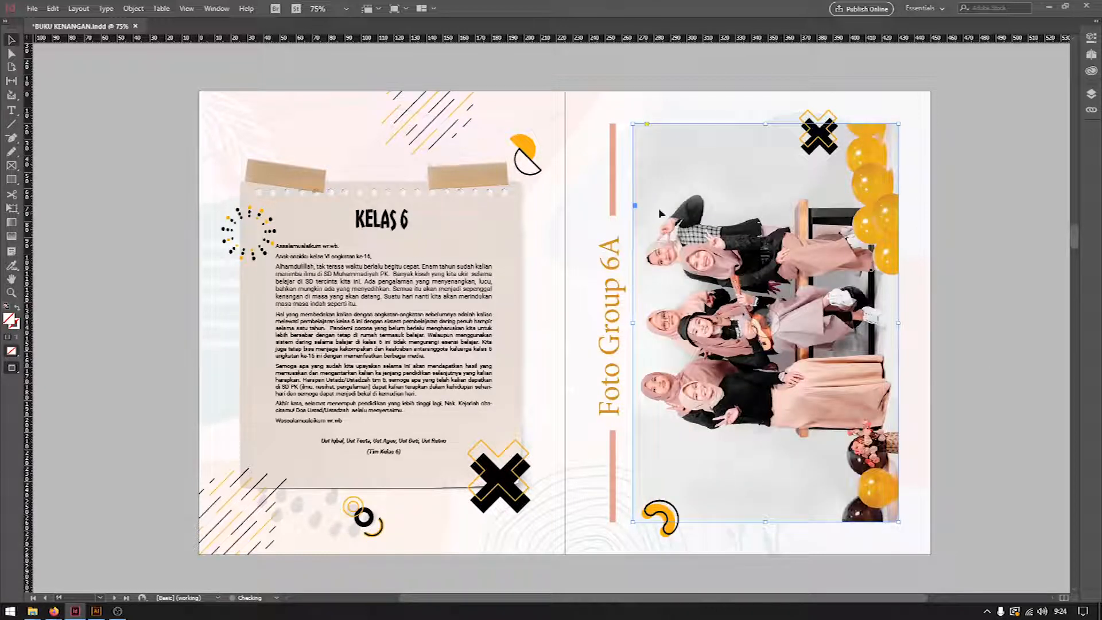
click(1010, 246)
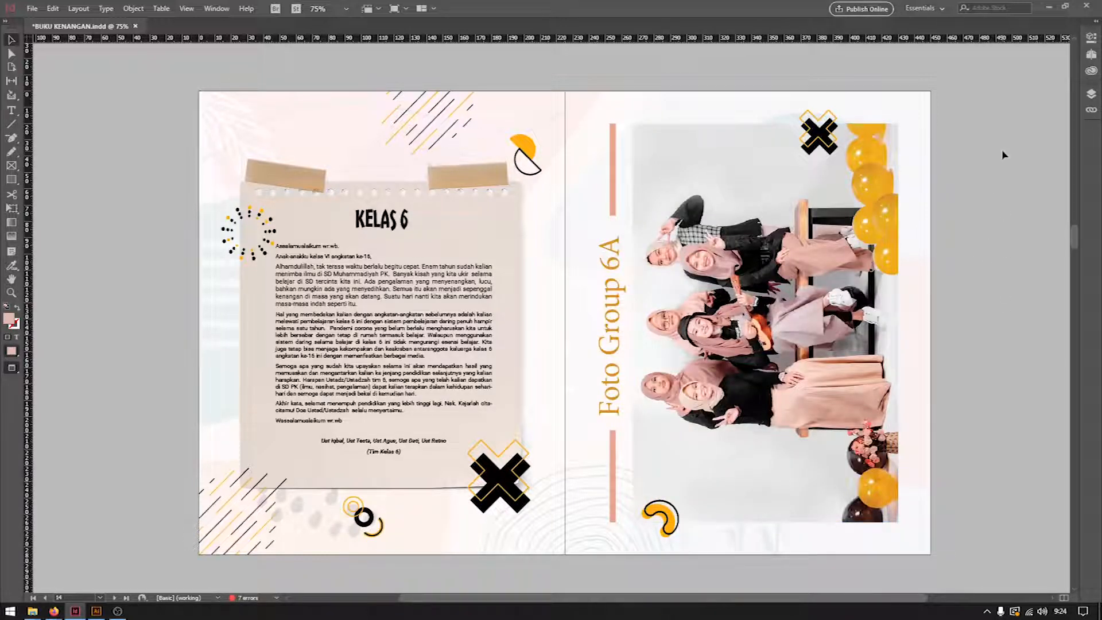
Step: Check the Foto Group 6A photo's placement and browse the sideways group photo spreads that follow
click(793, 285)
scroll(729, 270, up, 1)
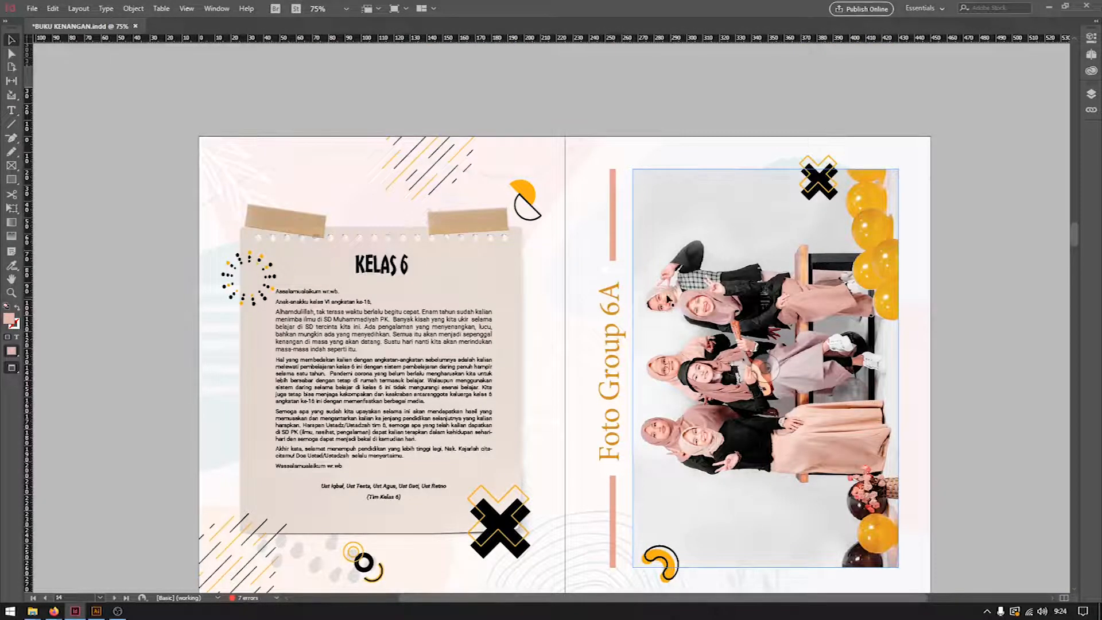
click(588, 302)
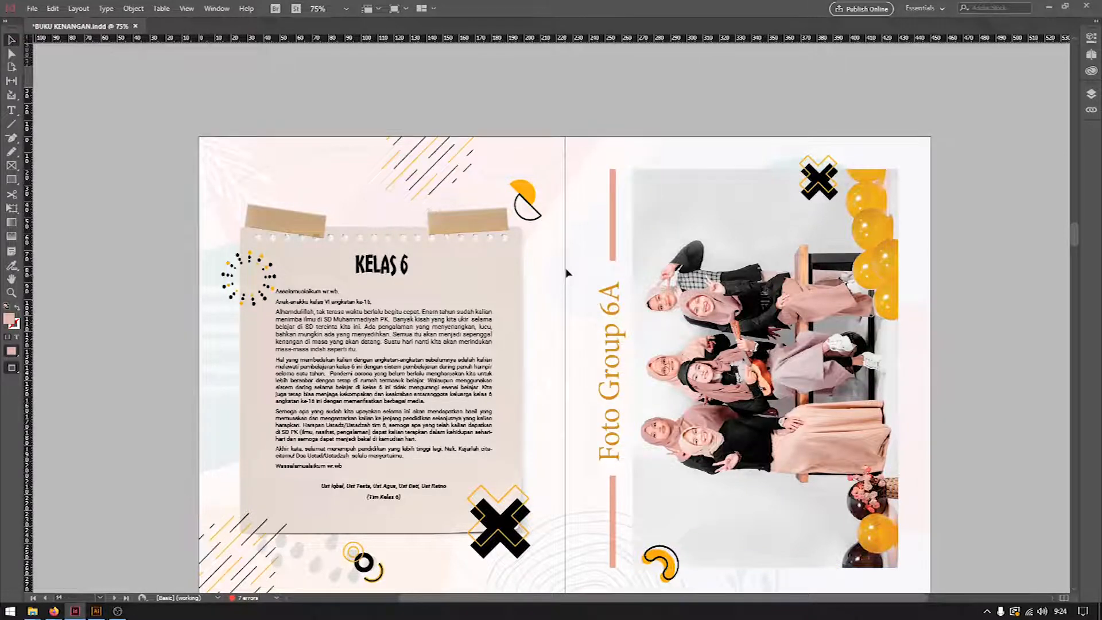
scroll(567, 278, down, 14)
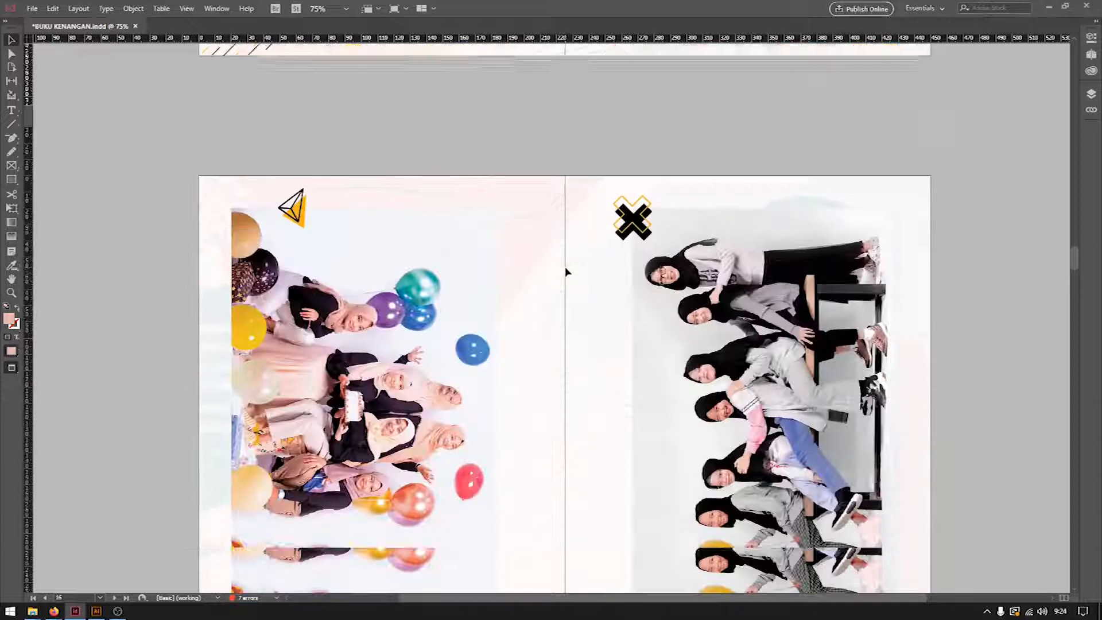
scroll(475, 224, down, 2)
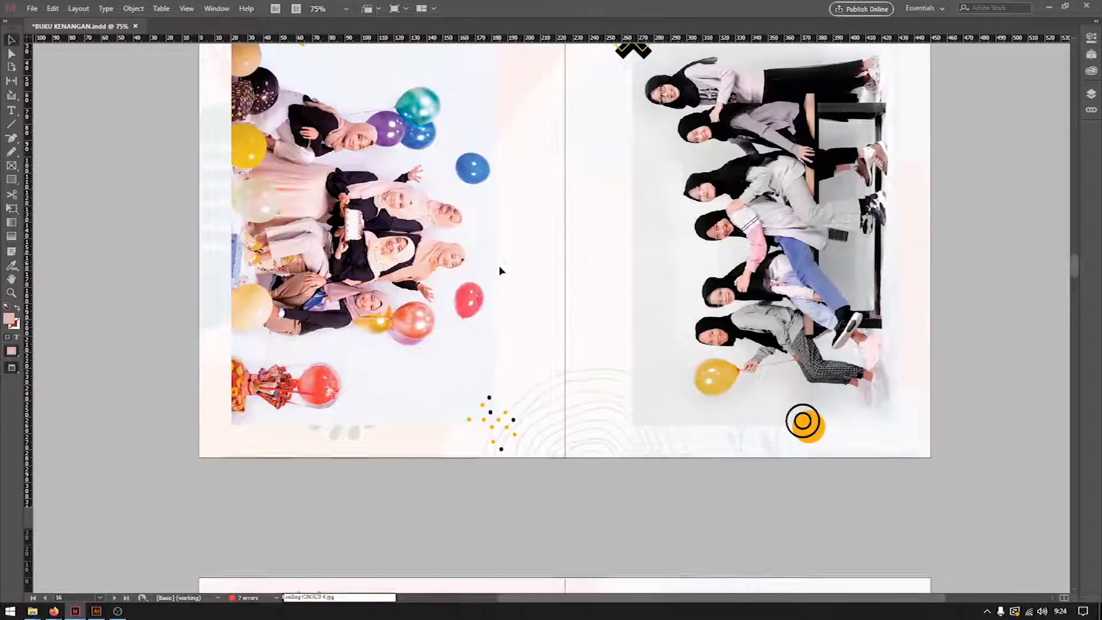
scroll(659, 258, down, 10)
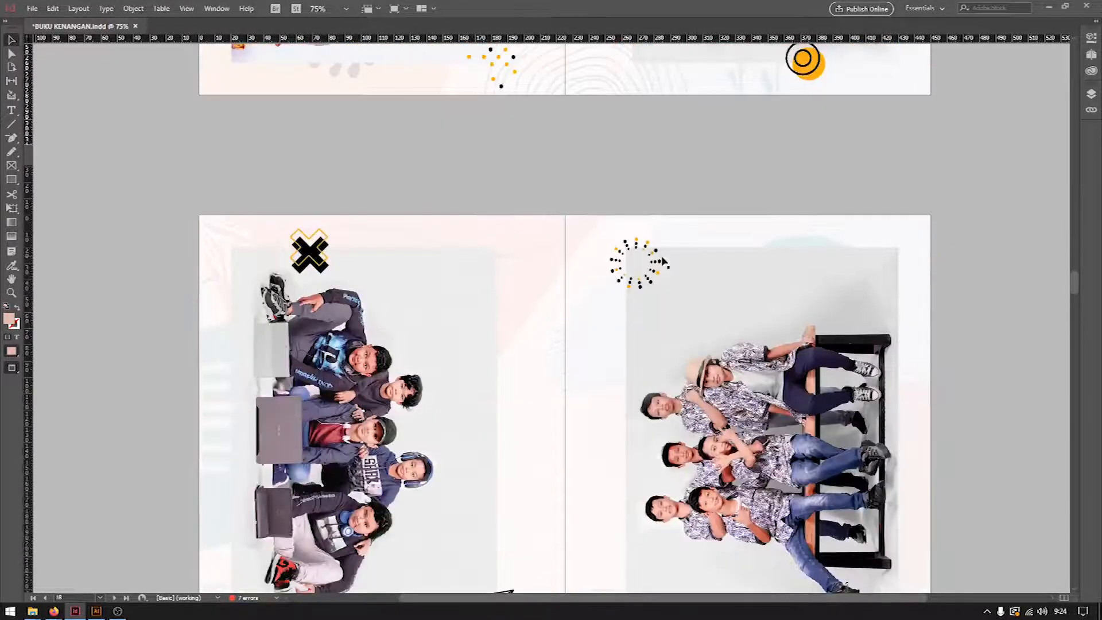
Step: Examine the Teman Sekelas 6A heading, student portraits and profile text up close
scroll(600, 253, down, 10)
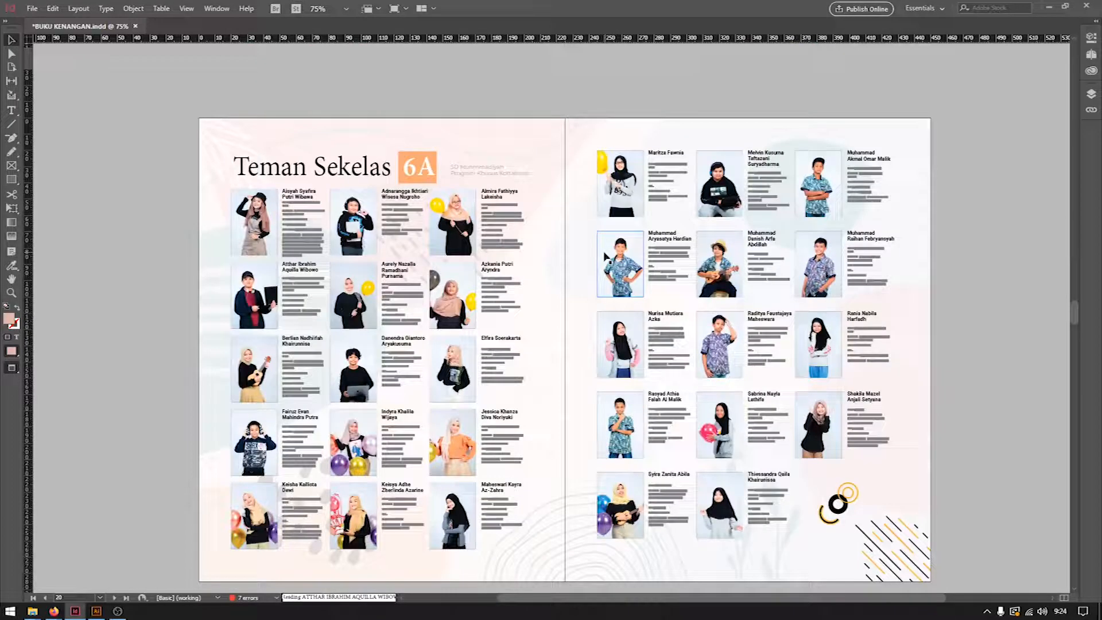
scroll(295, 153, down, 1)
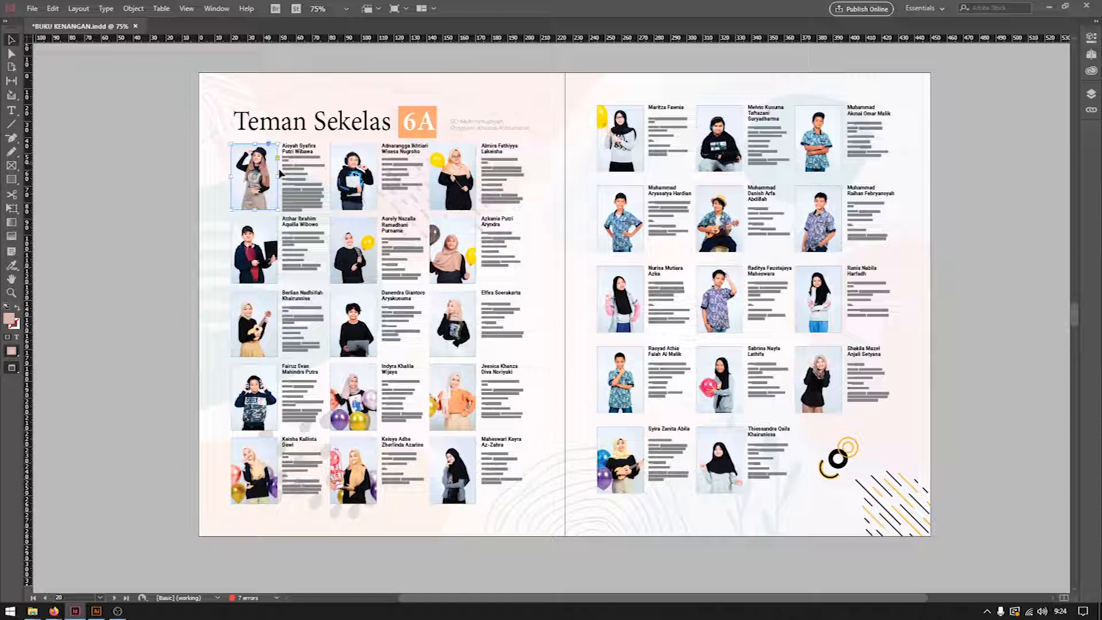
key(z)
drag(252, 132, 366, 243)
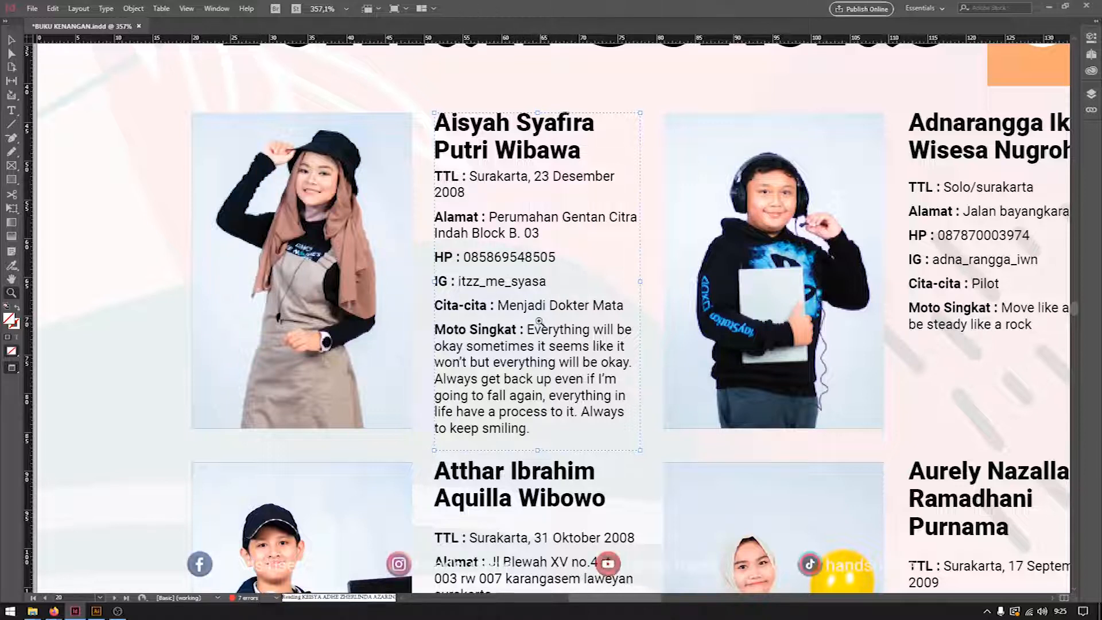
key(ctrl+2)
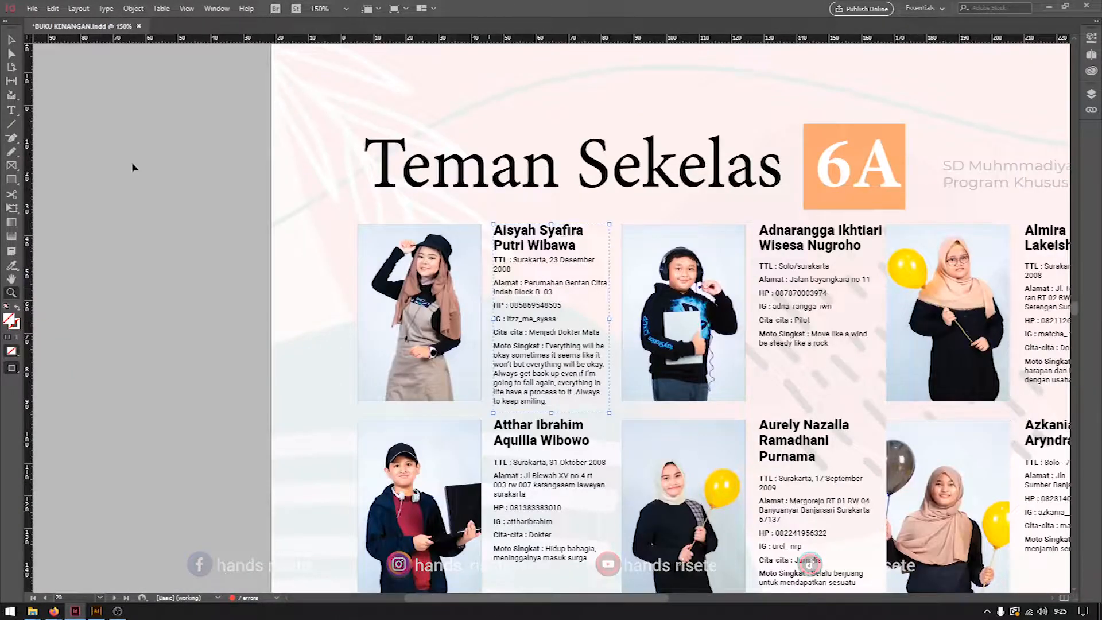
key(ctrl+minus)
key(v)
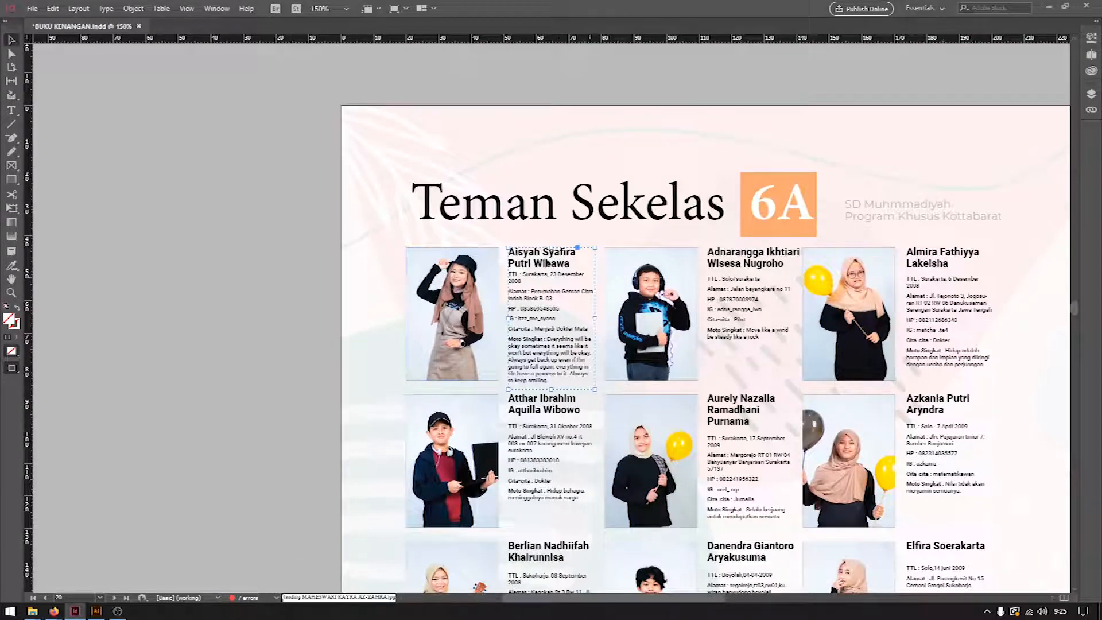
click(379, 308)
drag(378, 308, 203, 244)
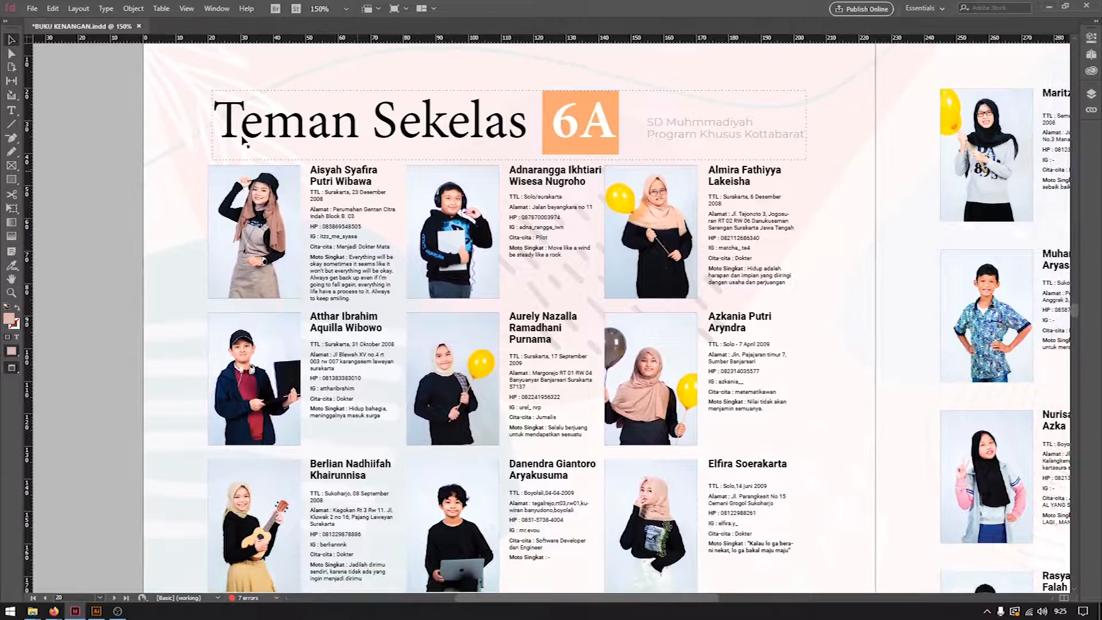
Step: Review the whole Teman Sekelas 6A spread, including its portrait grid and the circle and line ornaments on the second page
scroll(626, 143, down, 3)
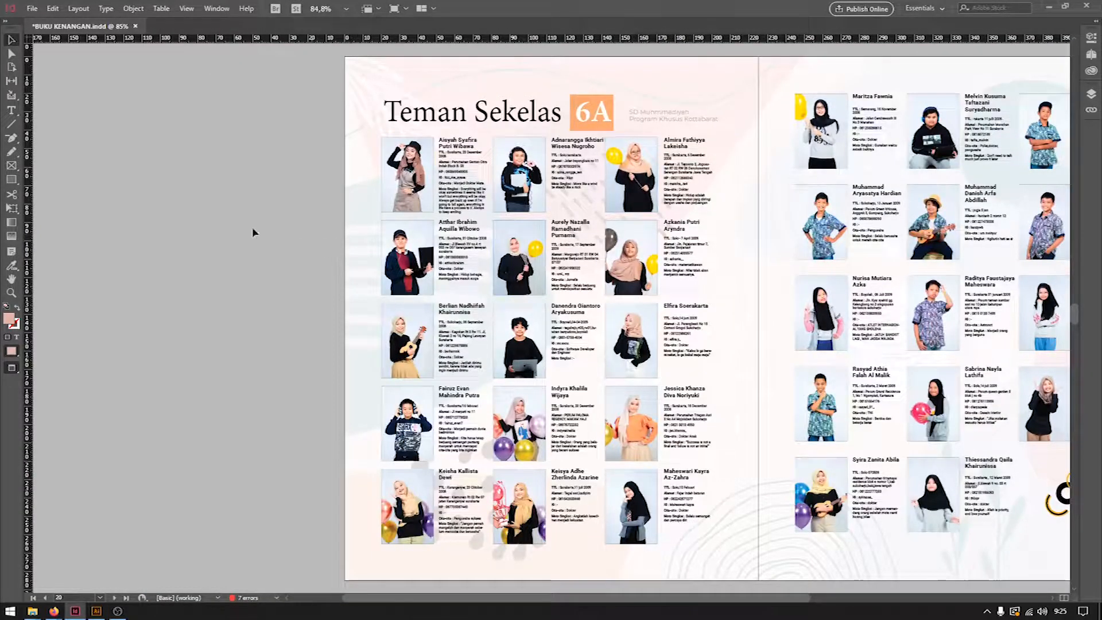
scroll(694, 259, right, 5)
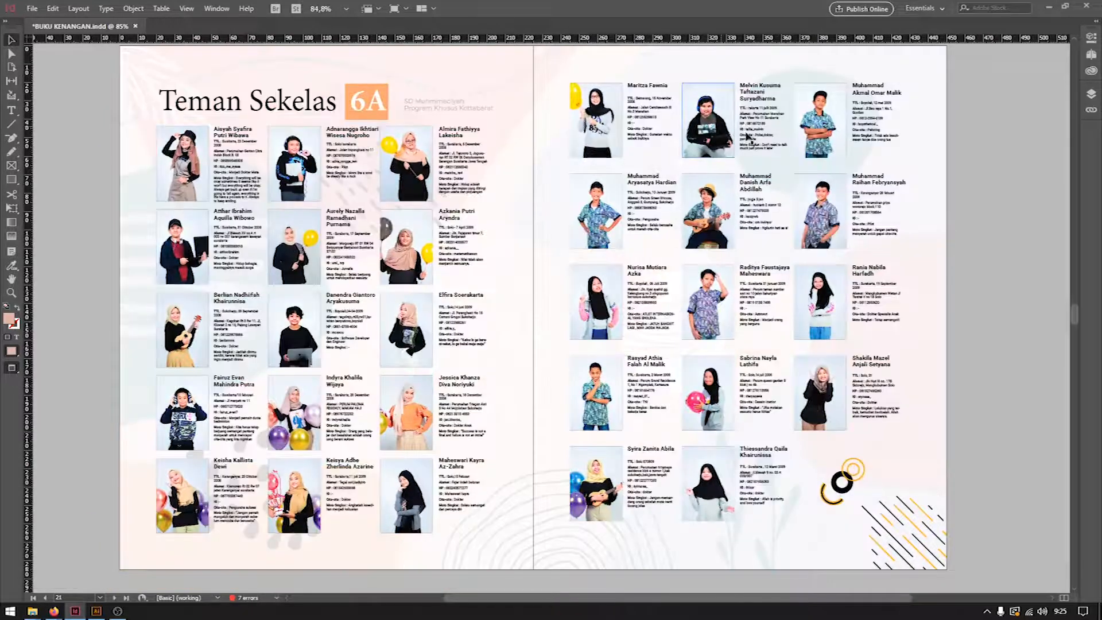
scroll(953, 402, down, 2)
scroll(953, 402, left, 1)
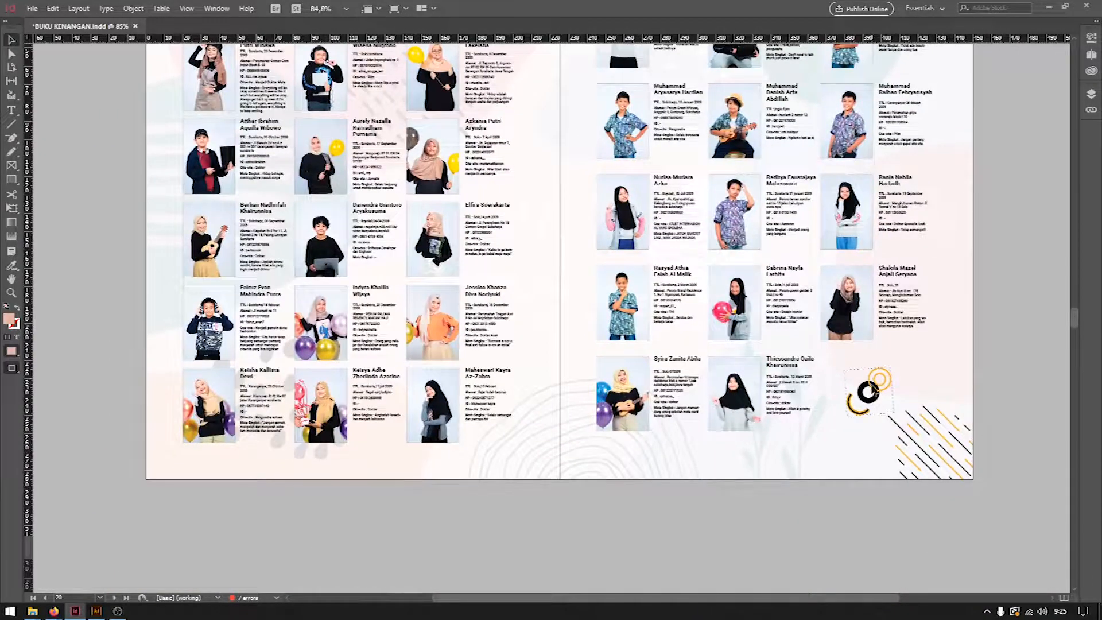
scroll(929, 413, left, 2)
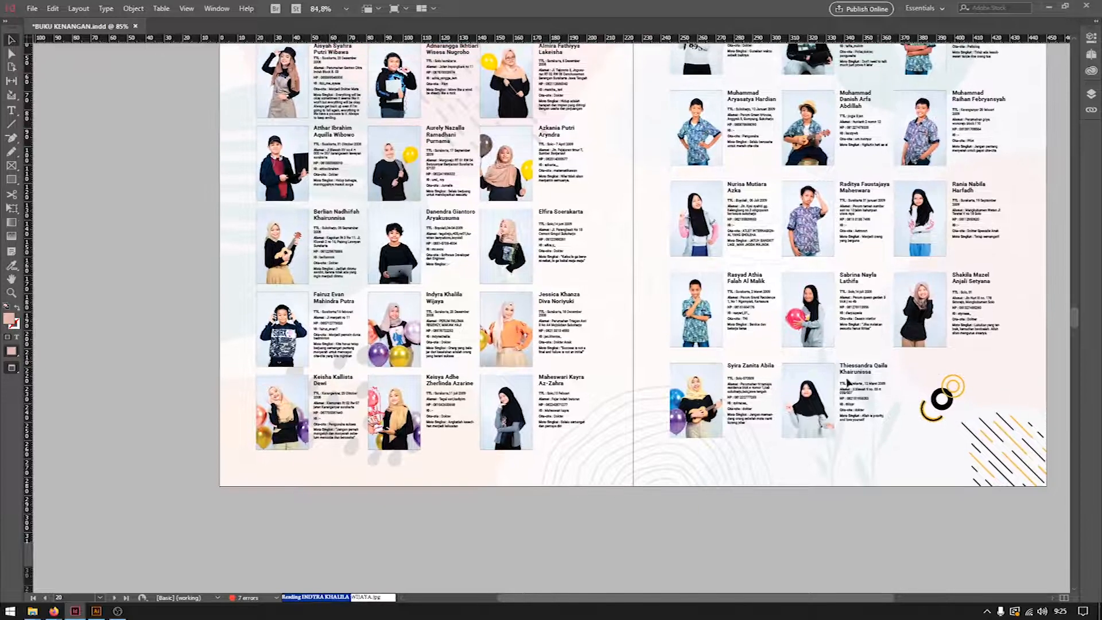
scroll(726, 371, down, 4)
drag(727, 371, 730, 128)
Step: Inspect the Foto Group 6B spread with its vertical title, sideways group photos and ornaments
scroll(649, 210, down, 3)
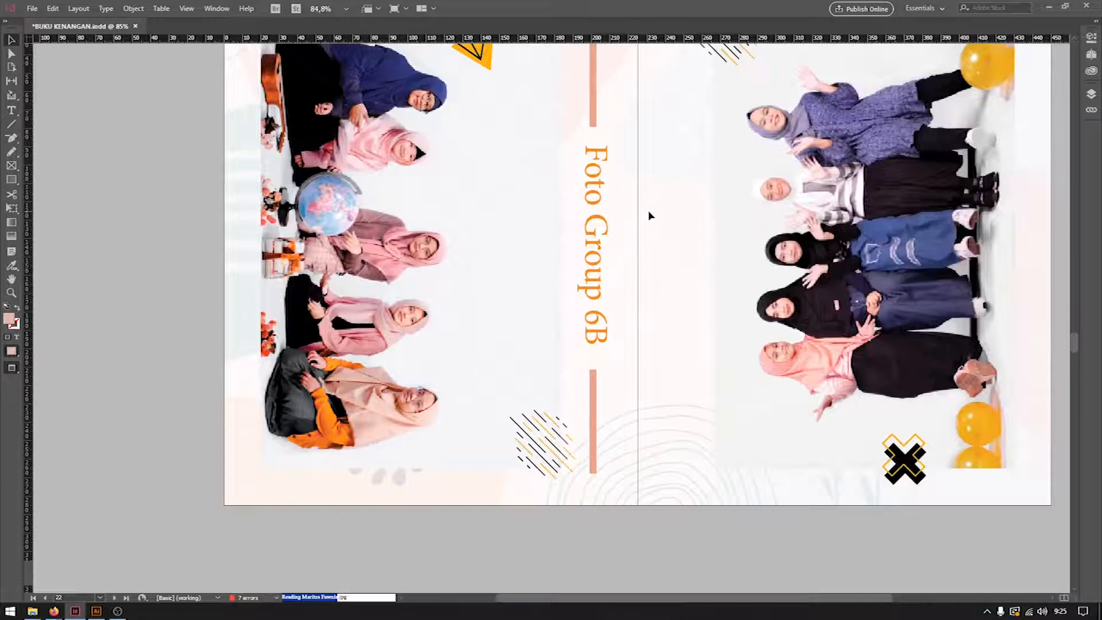
scroll(649, 210, up, 2)
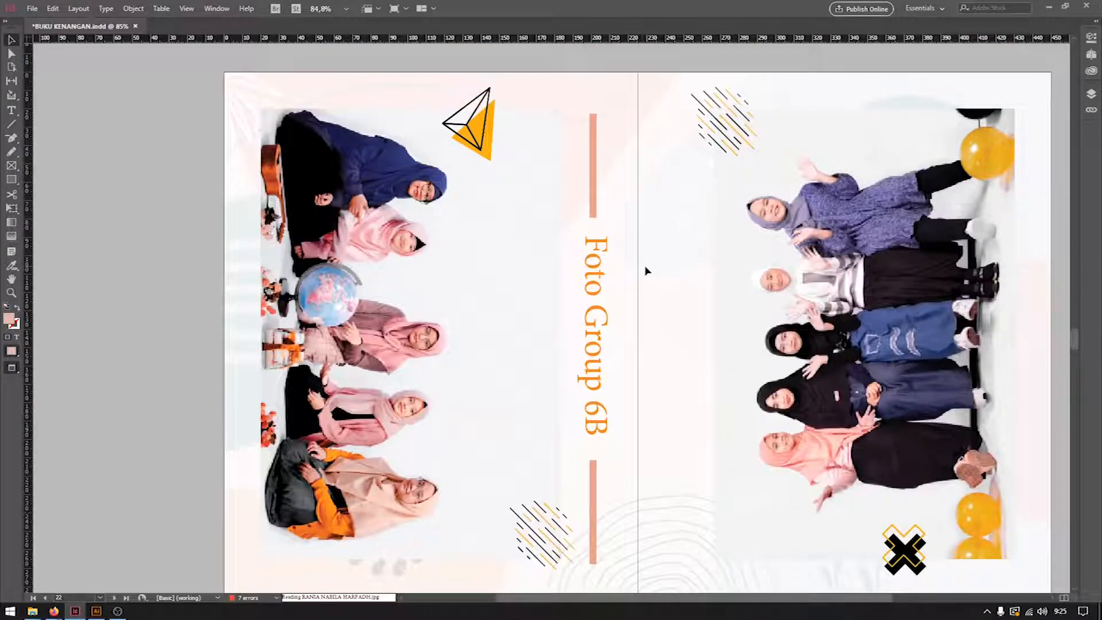
scroll(648, 270, down, 10)
right_click(644, 280)
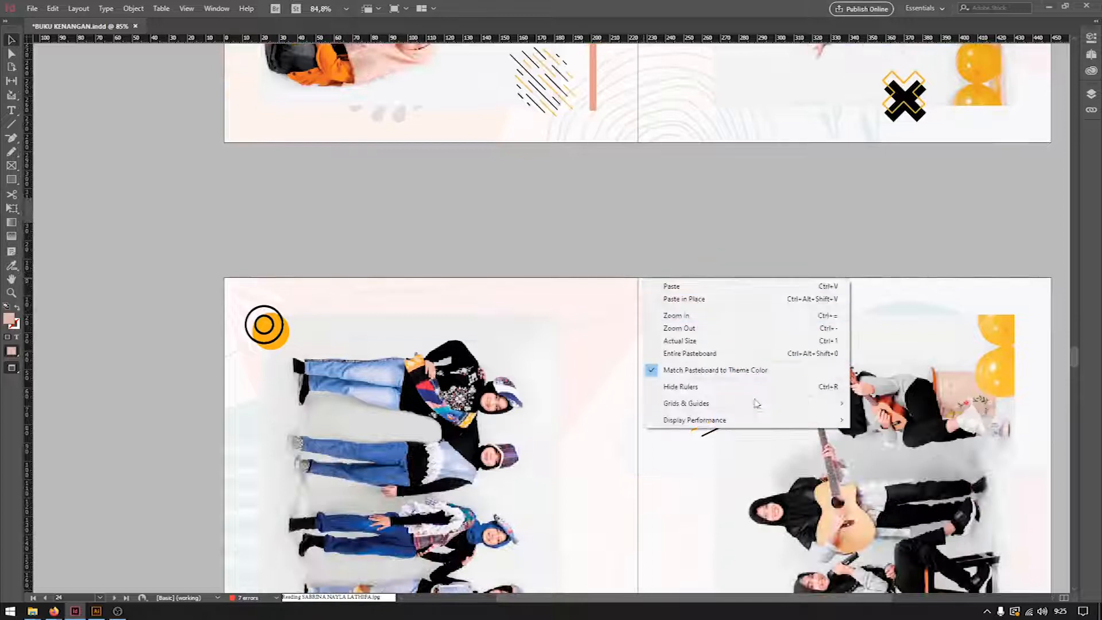
click(659, 211)
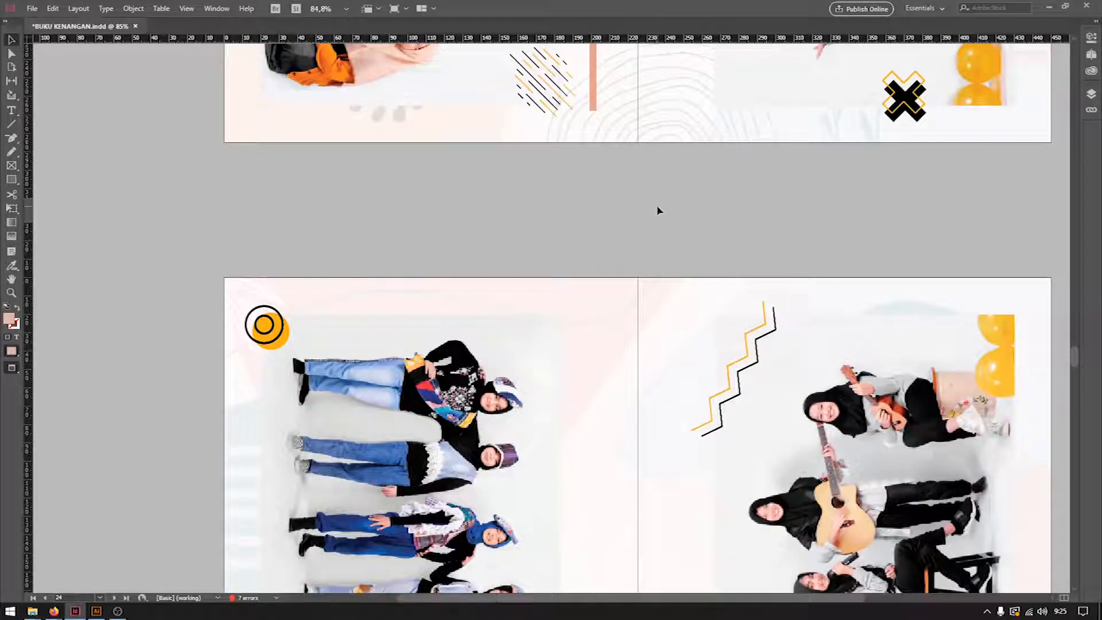
Step: Browse the sideways group photo spreads following Foto Group 6B, checking their zigzag, triangle, cross and diamond ornaments
scroll(658, 211, down, 5)
scroll(651, 213, up, 1)
scroll(631, 206, right, 1)
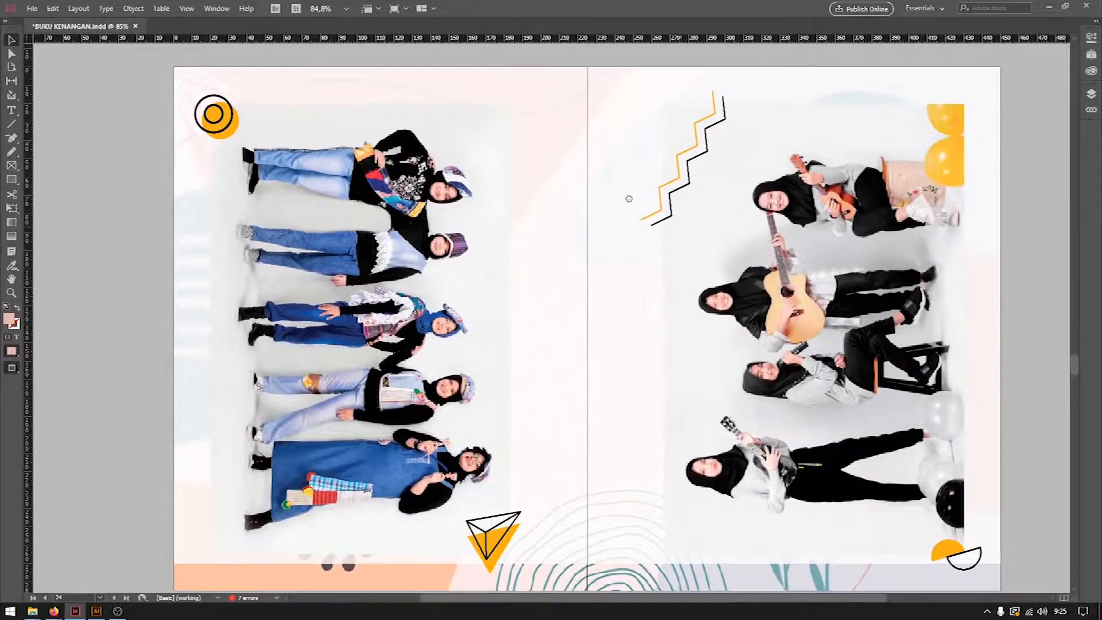
scroll(631, 221, down, 12)
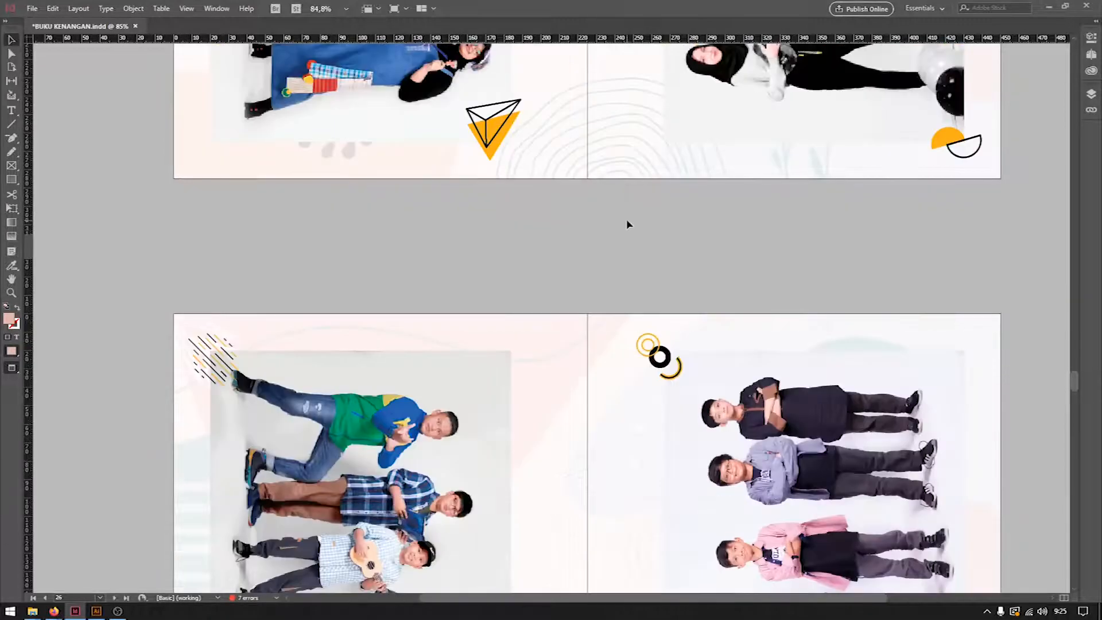
scroll(541, 255, down, 12)
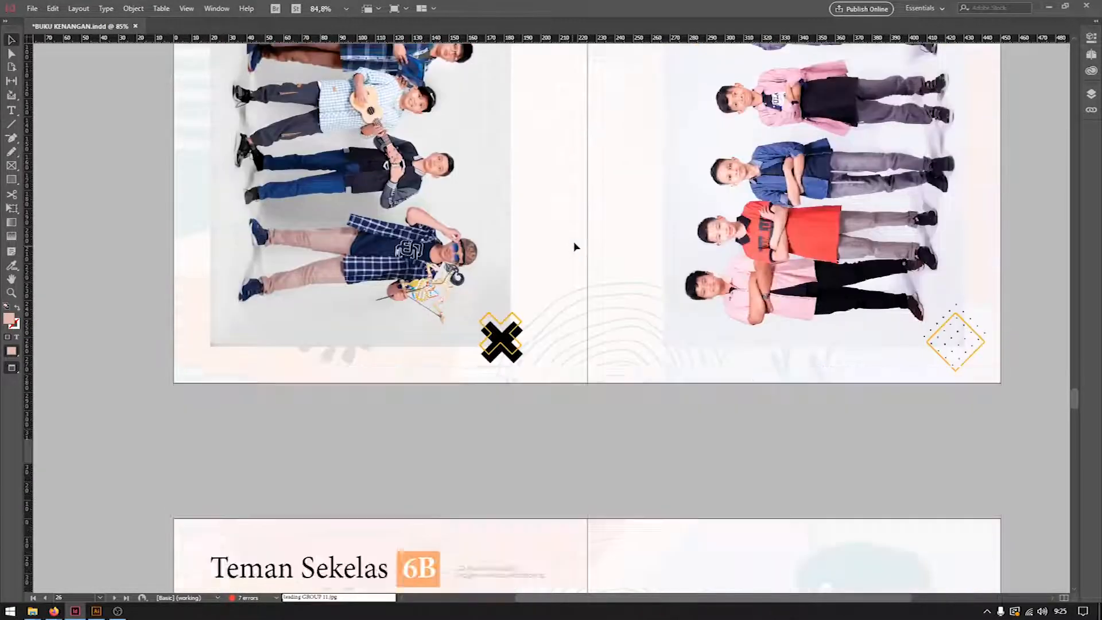
Step: Review the Teman Sekelas 6B portrait spread and browse the group photo spreads after it
scroll(532, 200, down, 10)
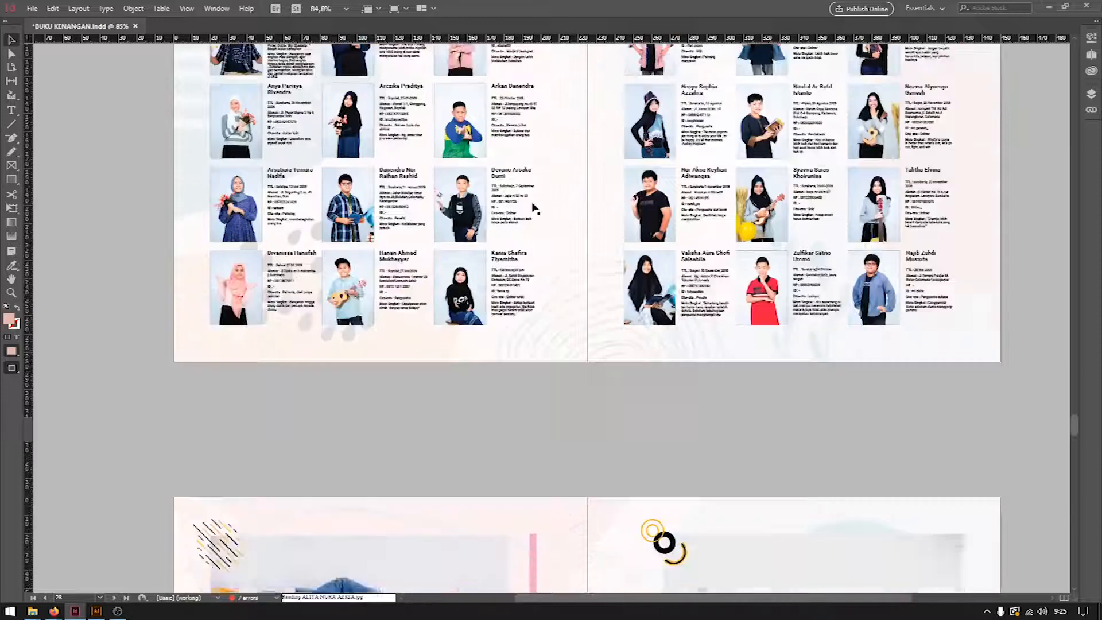
scroll(532, 206, up, 4)
scroll(530, 201, up, 5)
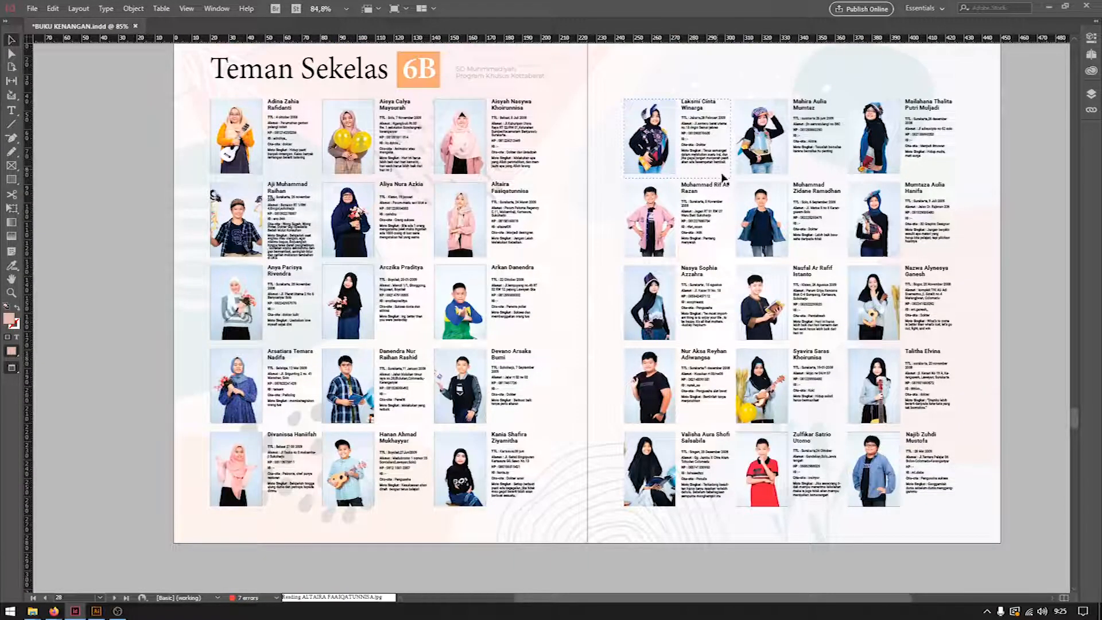
scroll(676, 283, down, 8)
scroll(563, 402, down, 10)
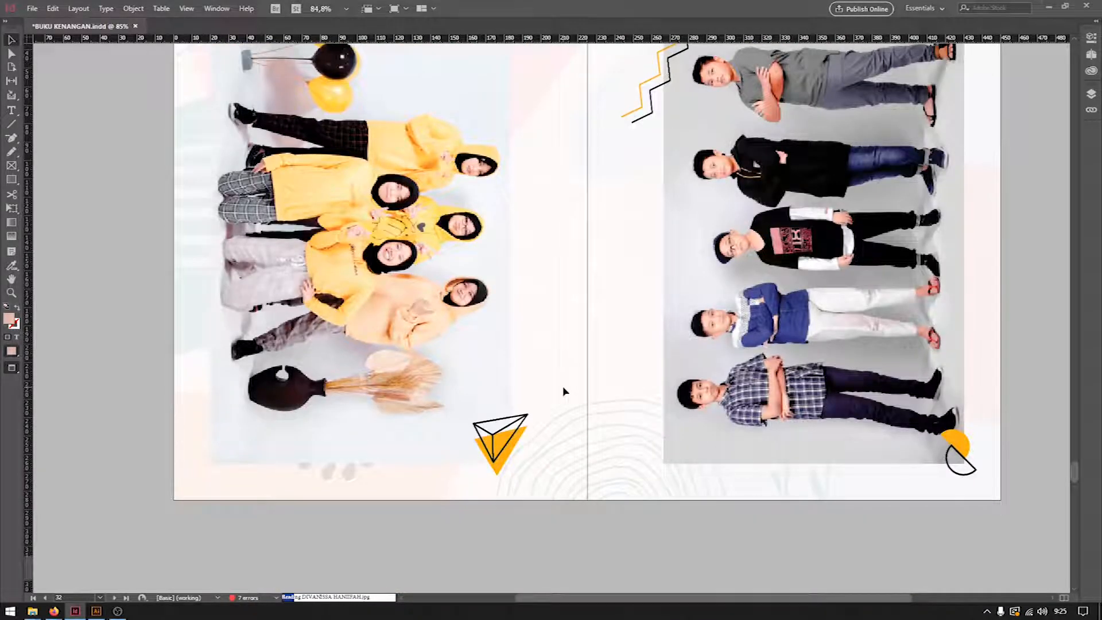
Step: Check the spread pairing a sideways group photo with the Teman Sekelas 6C portrait page
scroll(562, 389, down, 6)
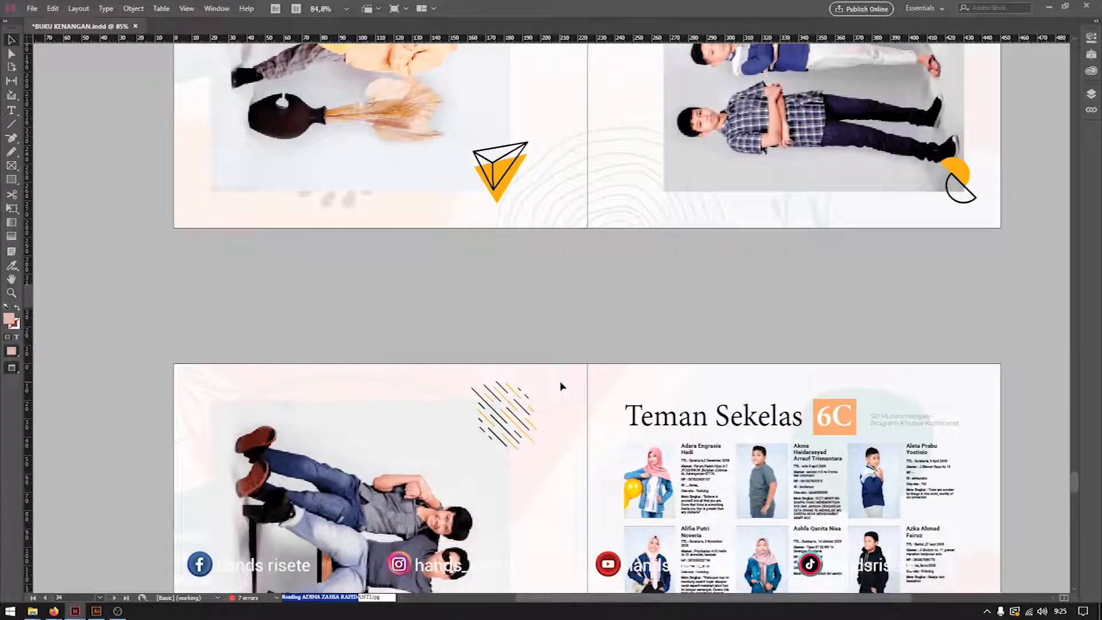
scroll(560, 387, down, 3)
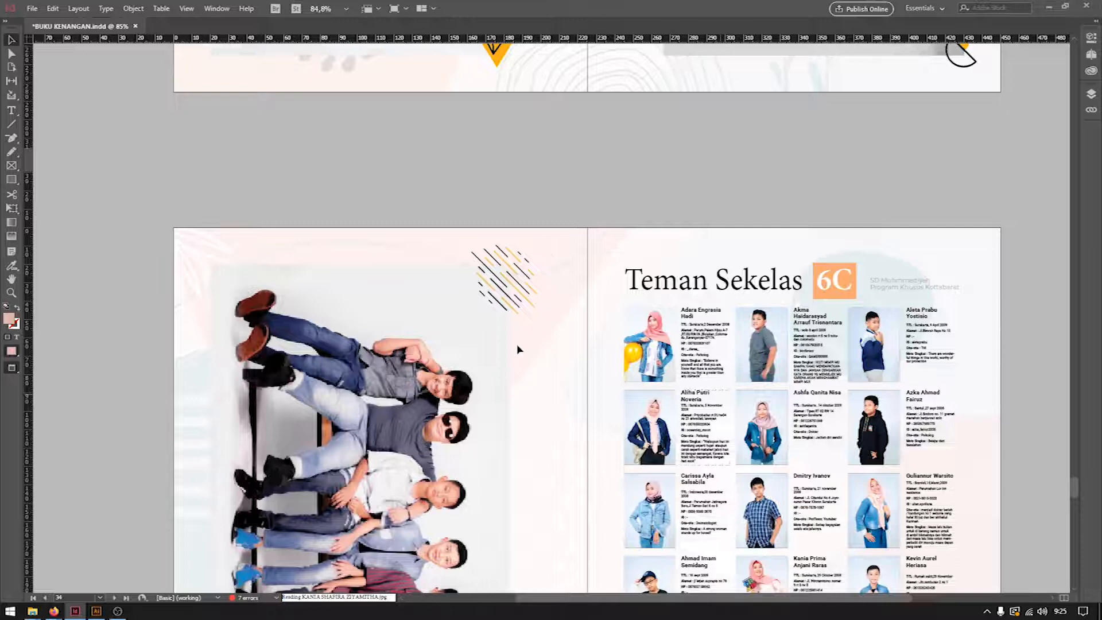
scroll(515, 343, up, 5)
scroll(400, 211, down, 15)
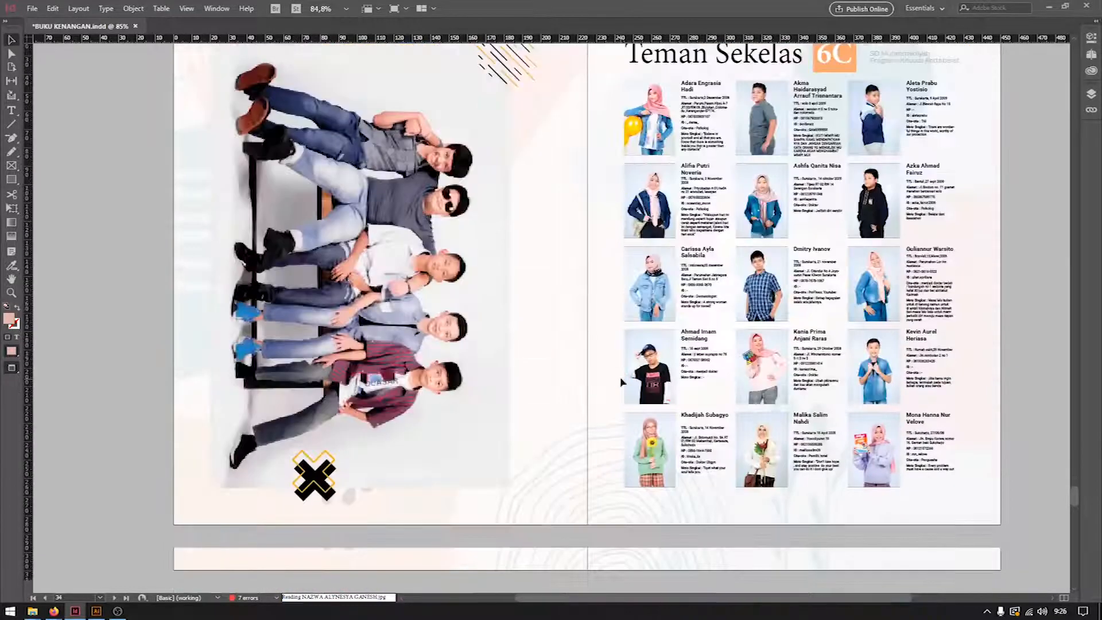
Step: Examine the spread with the remaining class portraits beside the sideways Tim 6 photo
scroll(553, 361, down, 4)
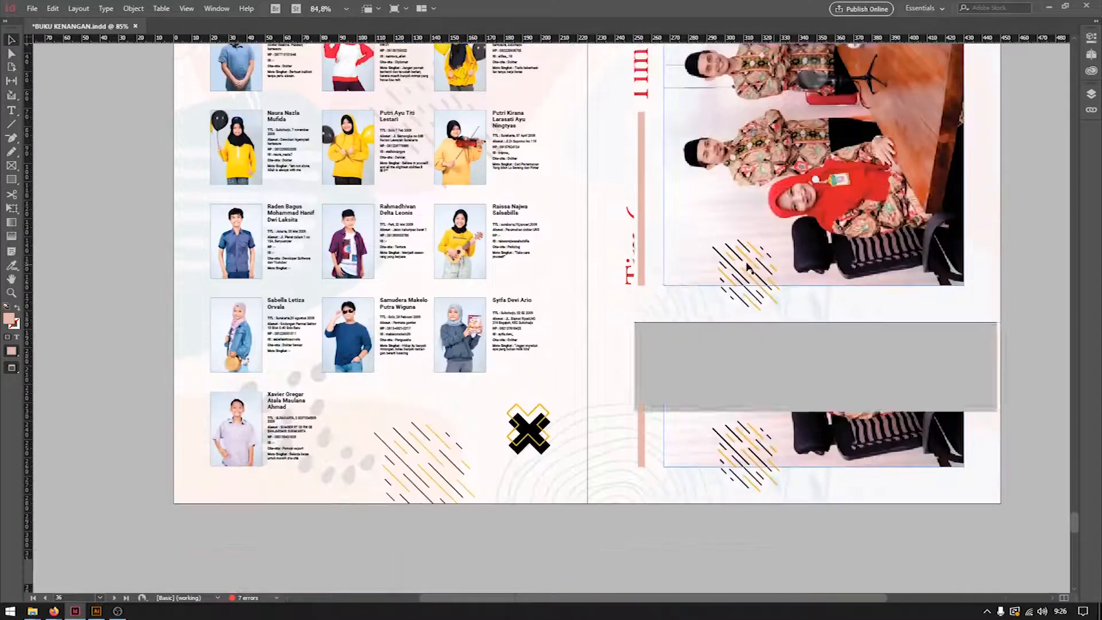
scroll(791, 209, up, 2)
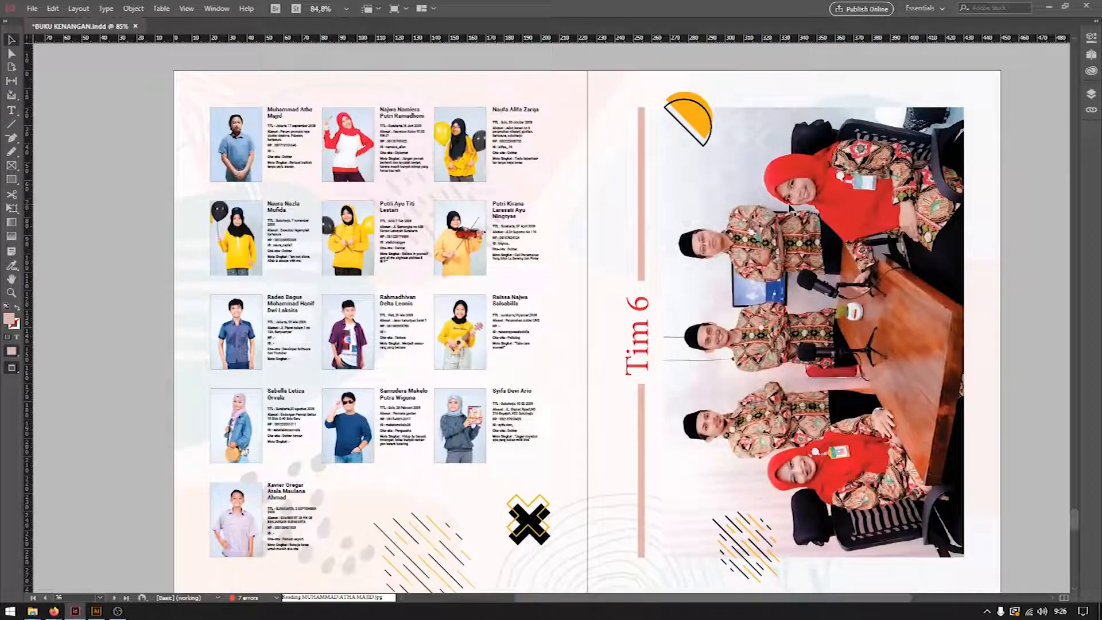
scroll(794, 211, down, 3)
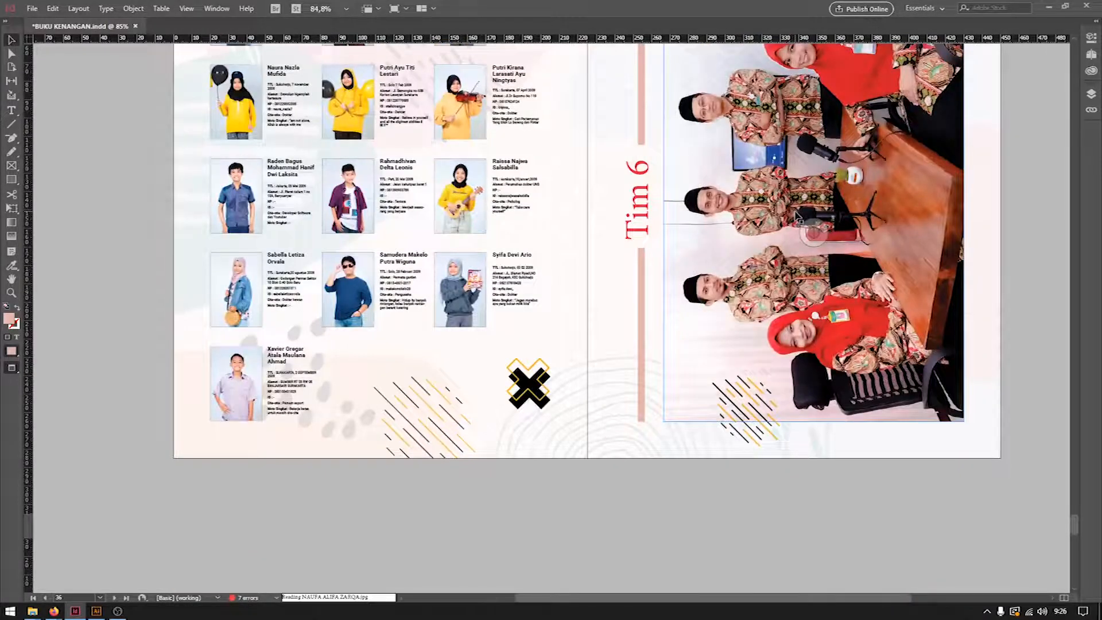
scroll(798, 218, down, 4)
Step: Inspect the Kepala Sekolah Bersama Staff photo page and the facing TEMAN PINDAH SEKOLAH page
scroll(796, 217, down, 7)
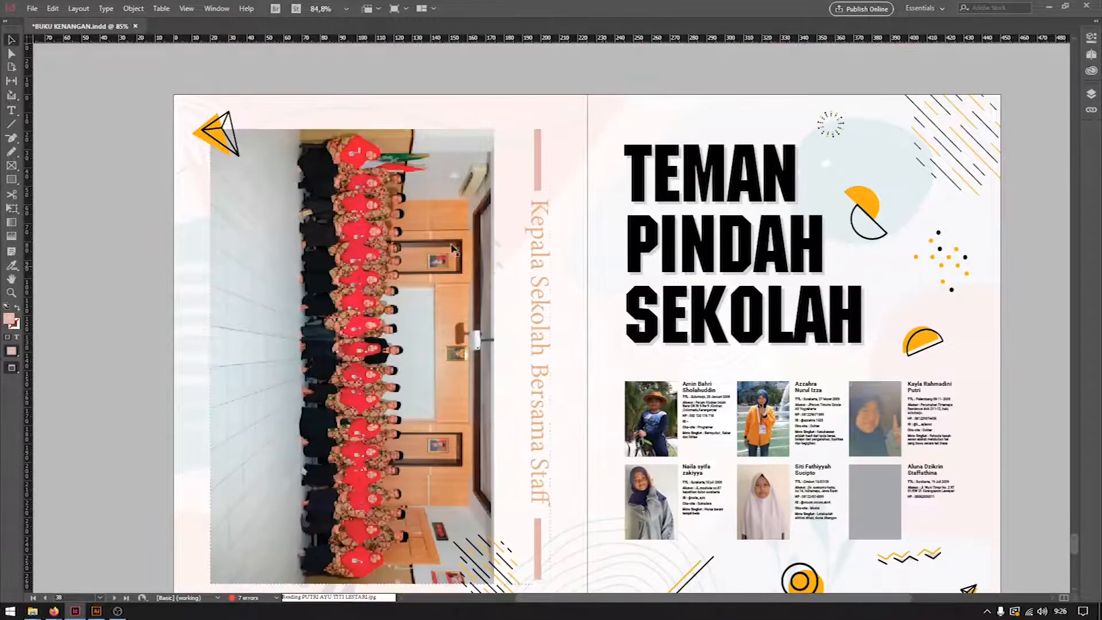
scroll(430, 331, down, 2)
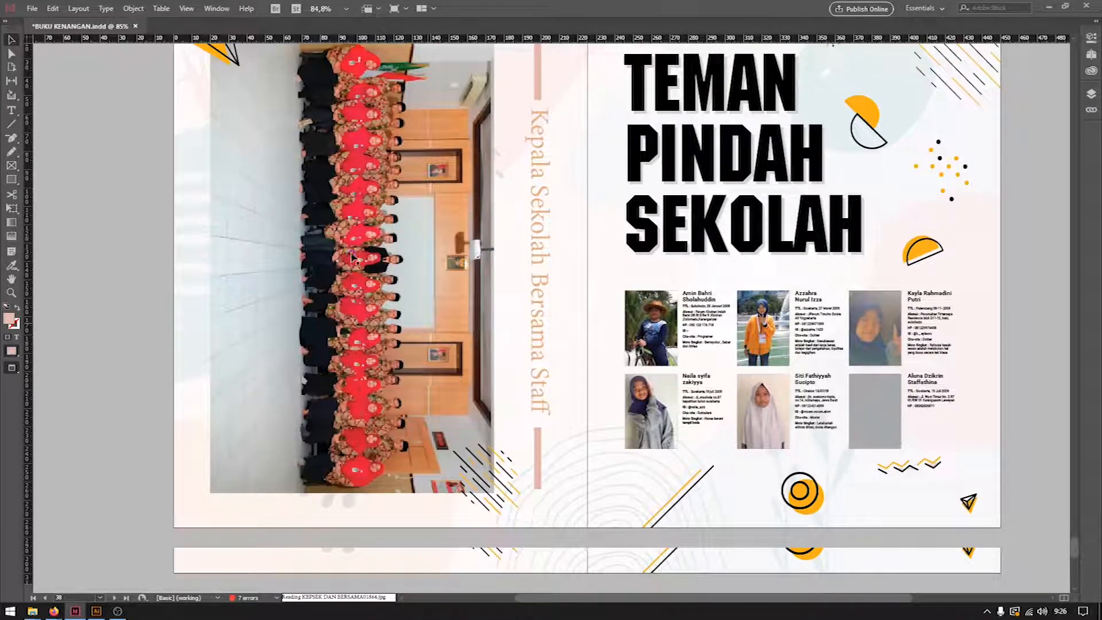
scroll(351, 251, up, 2)
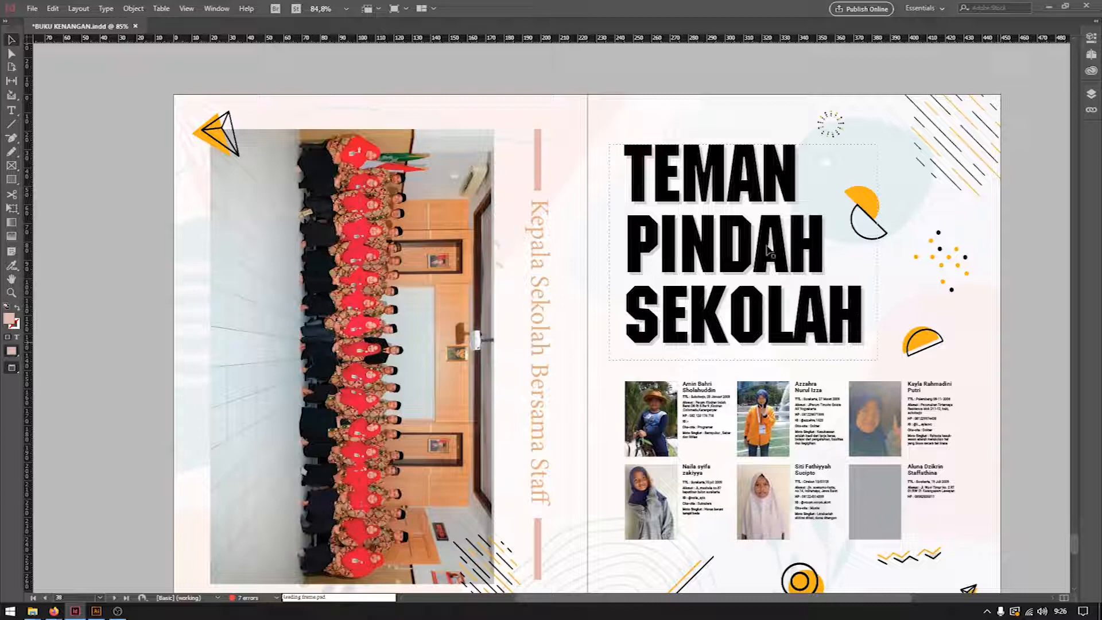
scroll(797, 269, down, 2)
scroll(740, 230, up, 2)
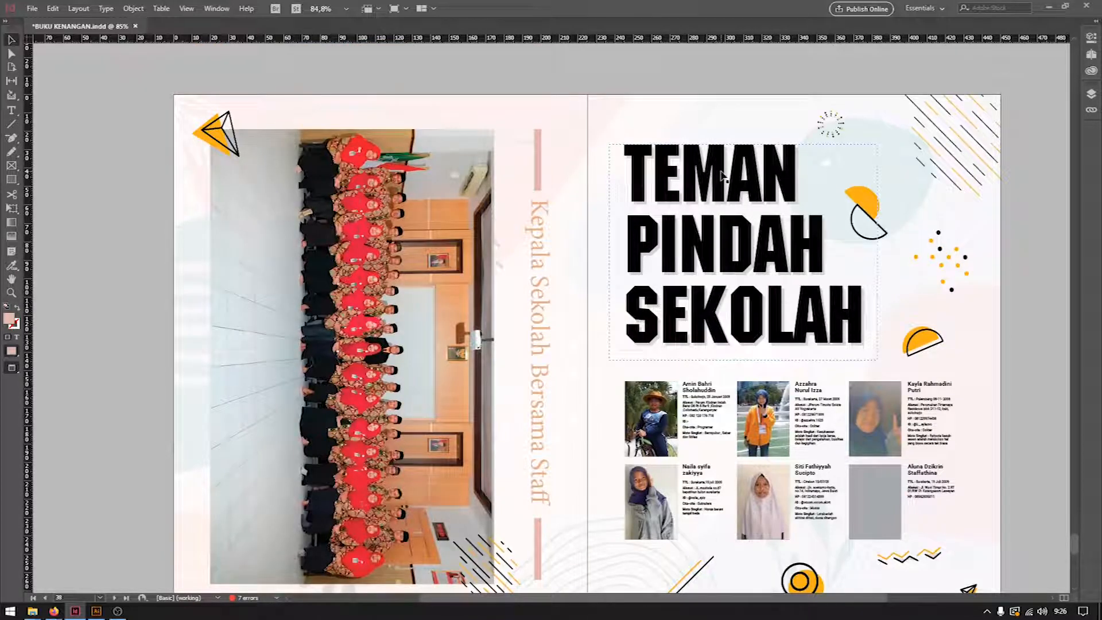
Step: Try moving the TEMAN PINDAH SEKOLAH title, undo the move, and examine the lettering's grey shadow up close
drag(708, 176, 678, 127)
key(ctrl+z)
key(z)
drag(759, 162, 832, 253)
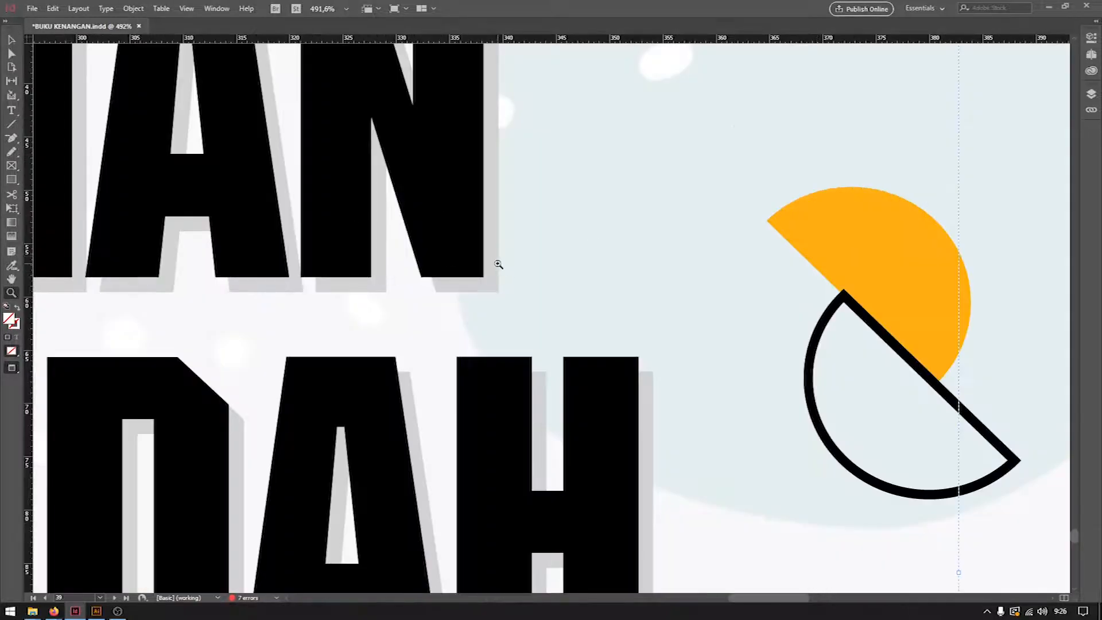
click(10, 40)
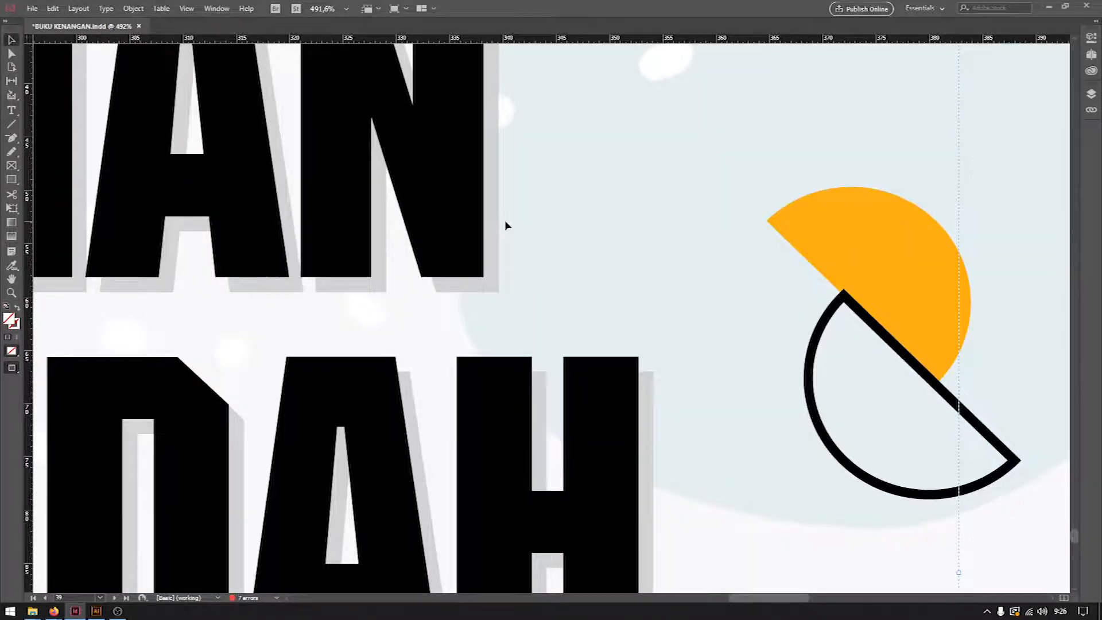
scroll(711, 285, down, 4)
scroll(711, 286, down, 1)
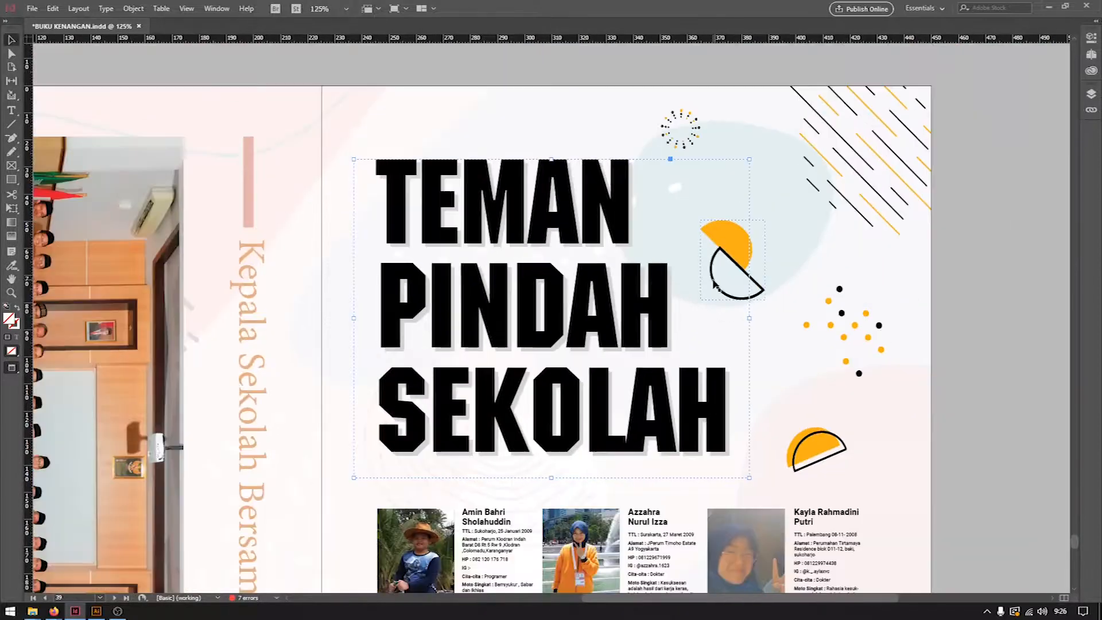
Step: Check the transferred students' portraits, profile texts and ornaments around the TEMAN PINDAH SEKOLAH title
scroll(903, 315, down, 1)
drag(908, 336, 983, 238)
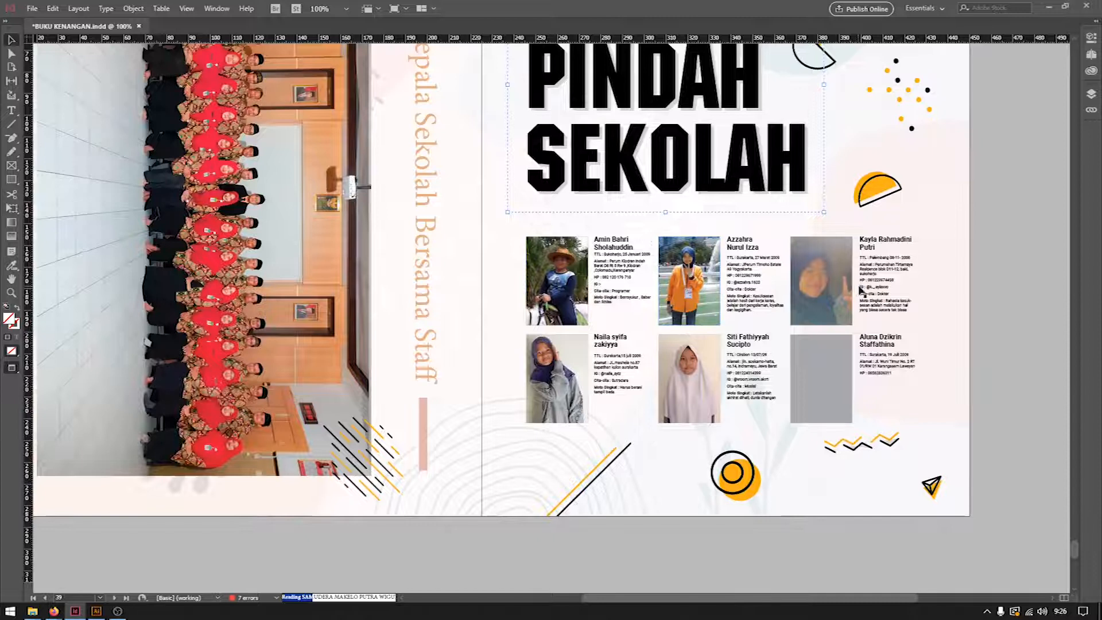
scroll(812, 317, up, 2)
scroll(813, 316, up, 3)
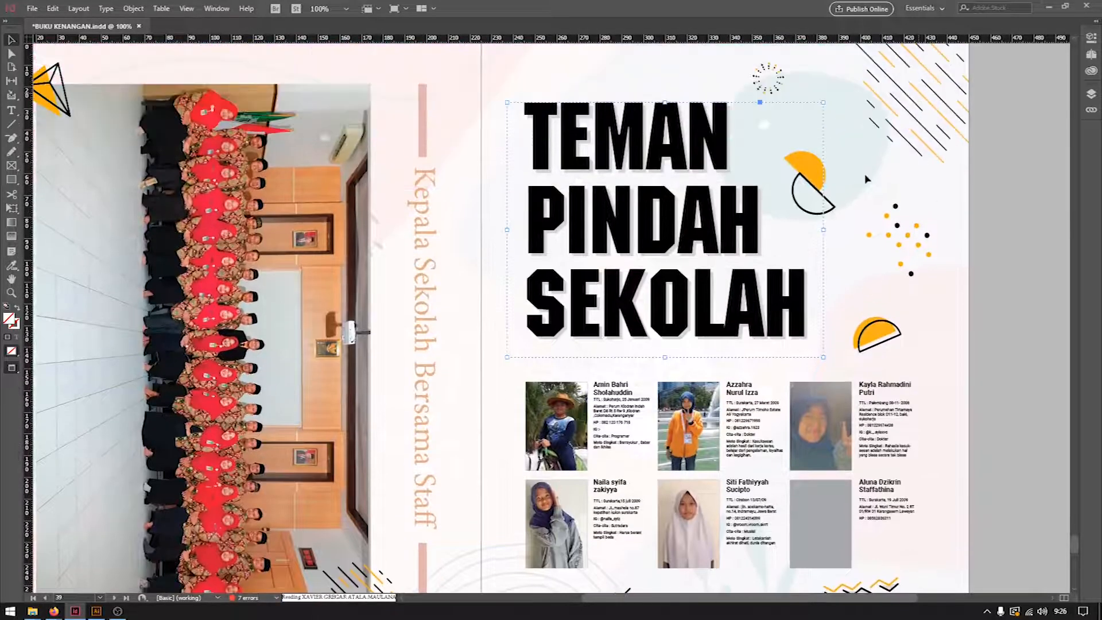
Step: Examine the half-circle ornament beside TEMAN PINDAH SEKOLAH and the photo grid on the FOTO KEGIATAN SEKOLAH page
click(861, 348)
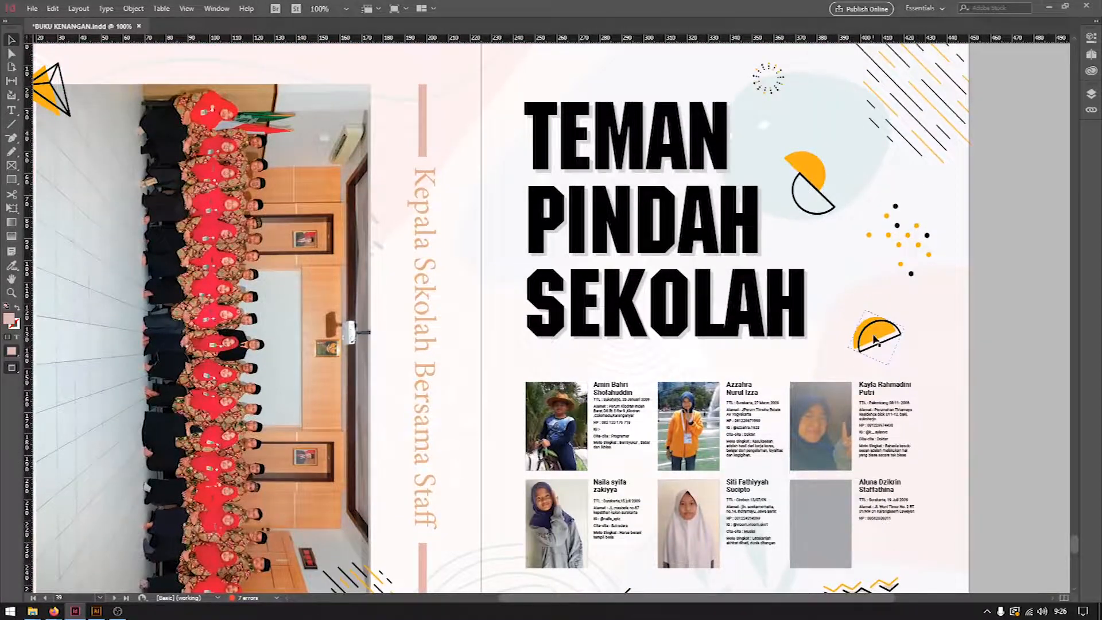
scroll(1006, 327, down, 15)
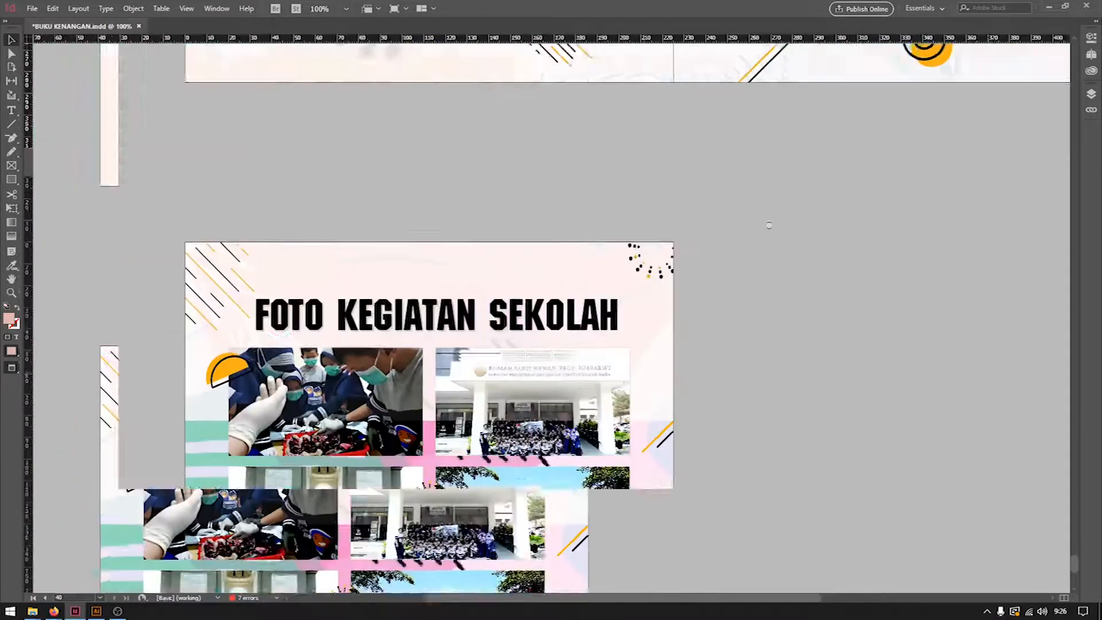
scroll(781, 310, down, 1)
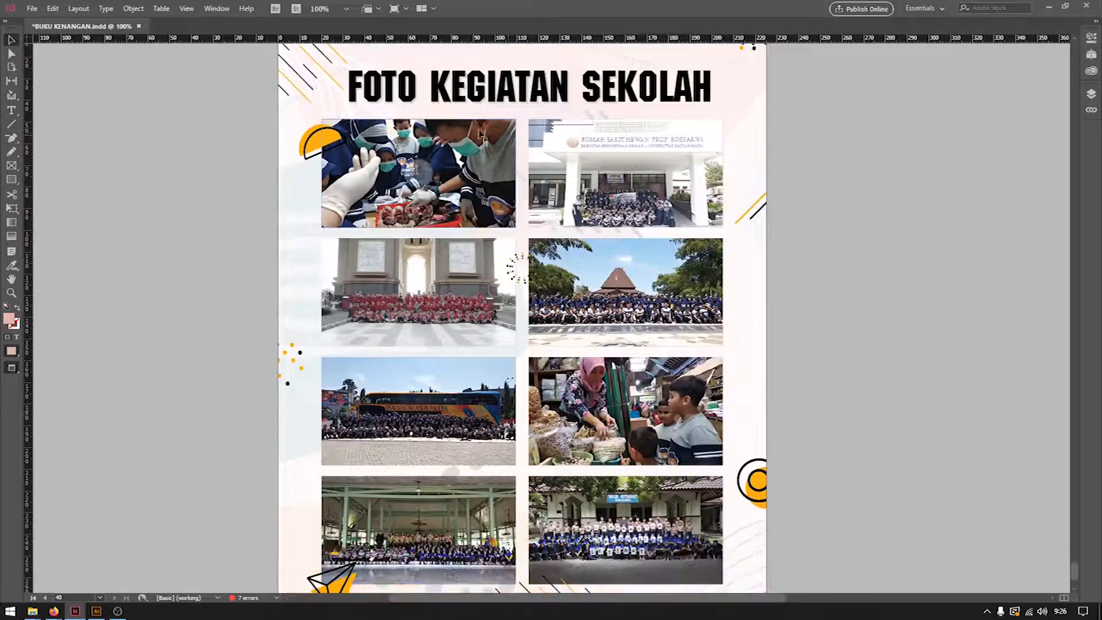
scroll(448, 143, down, 1)
scroll(402, 152, up, 1)
scroll(856, 201, down, 1)
scroll(855, 201, right, 1)
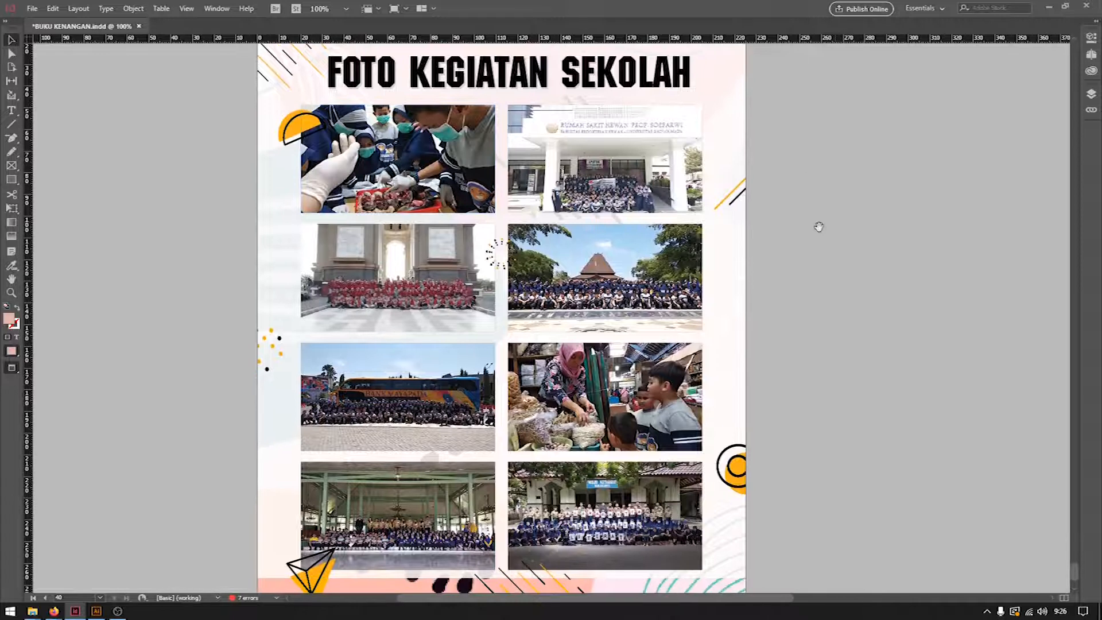
click(516, 232)
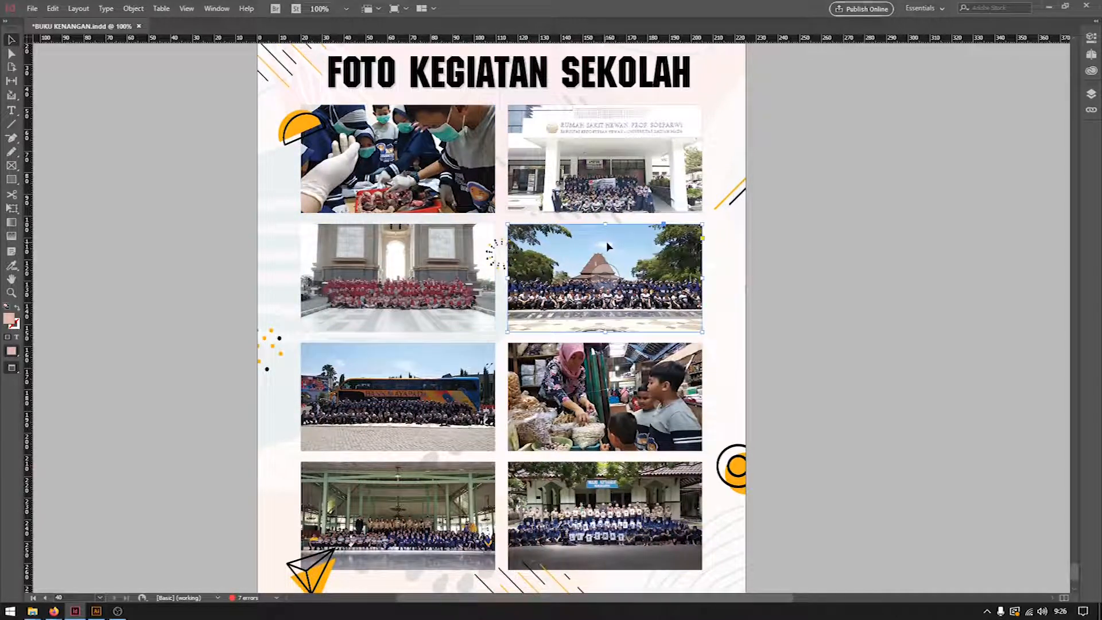
click(826, 216)
scroll(804, 260, up, 5)
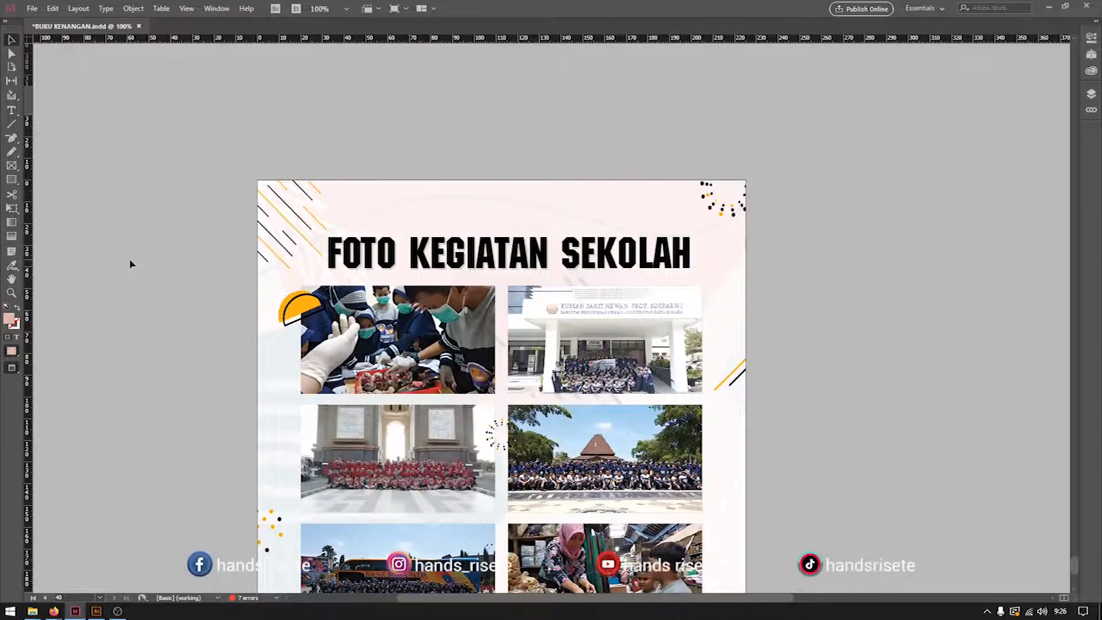
Step: Return to the first page with the school logo and review the yearbook's page size and margins in Document Setup
scroll(130, 264, up, 15)
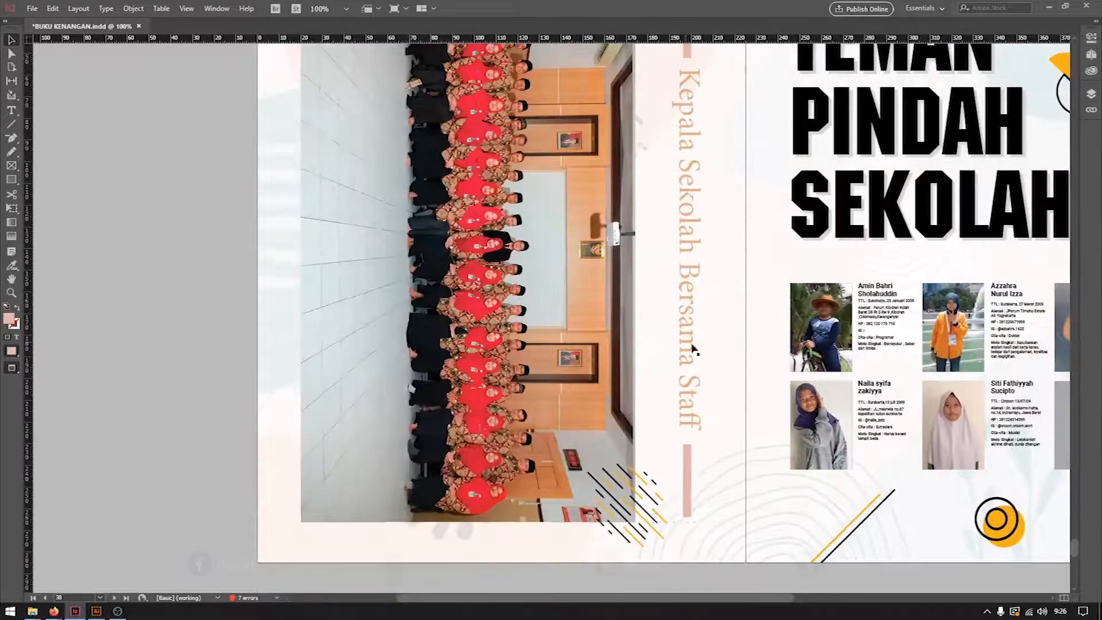
drag(1068, 550, 1074, 52)
key(ctrl+minus)
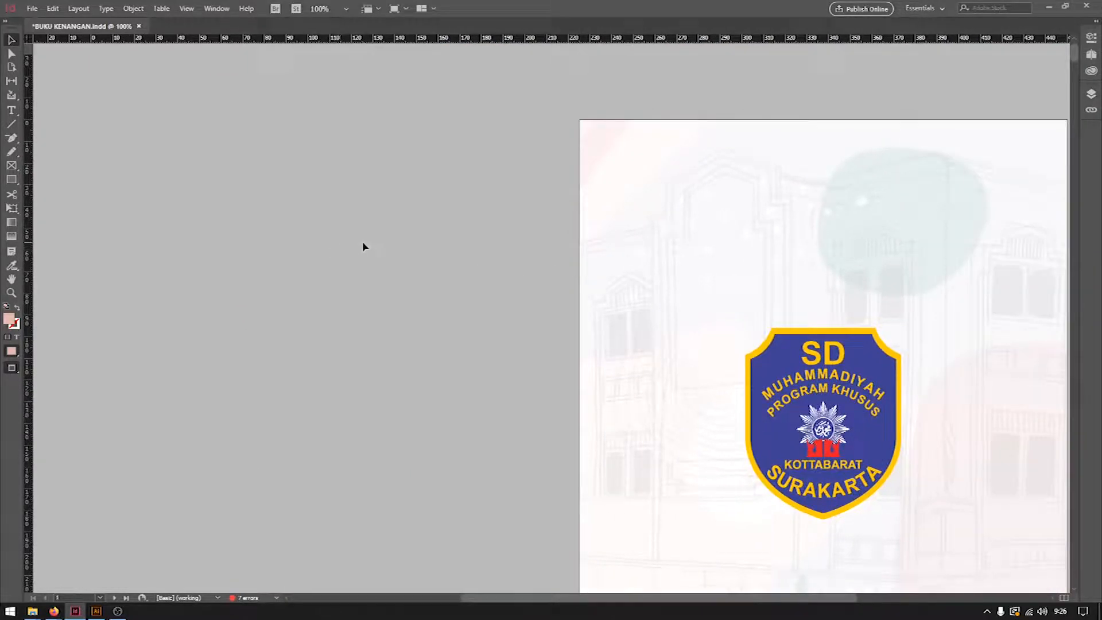
click(32, 8)
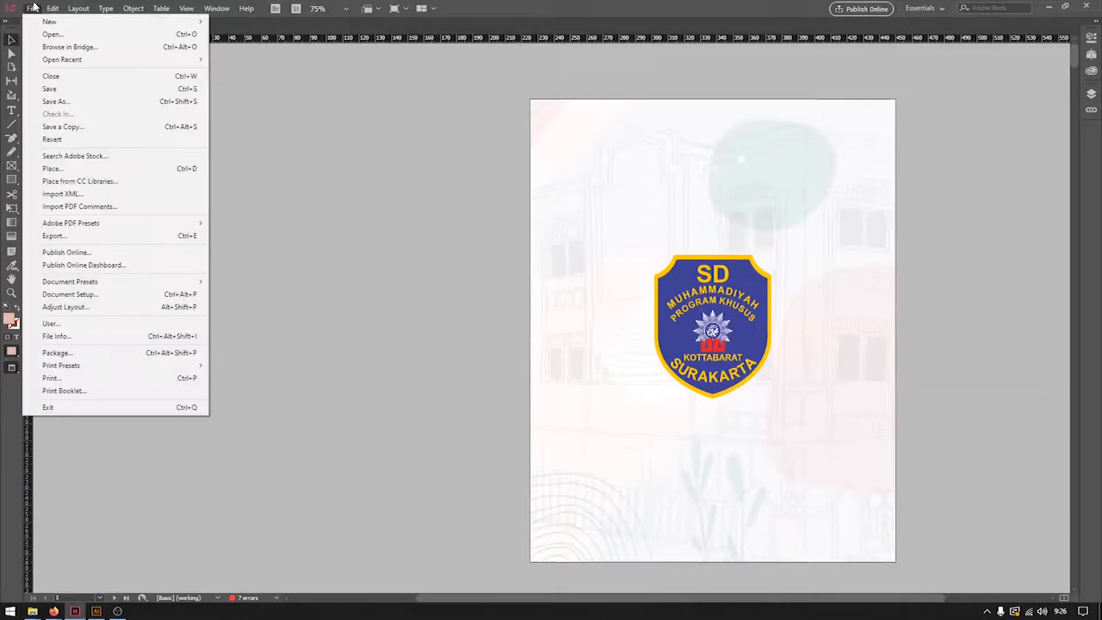
click(116, 296)
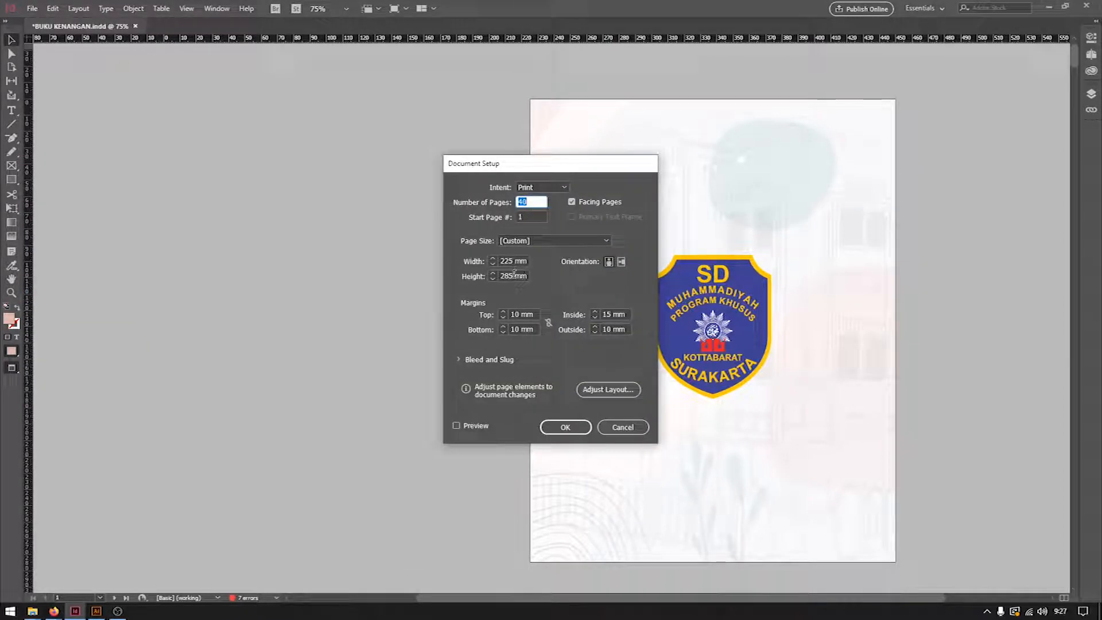
click(623, 427)
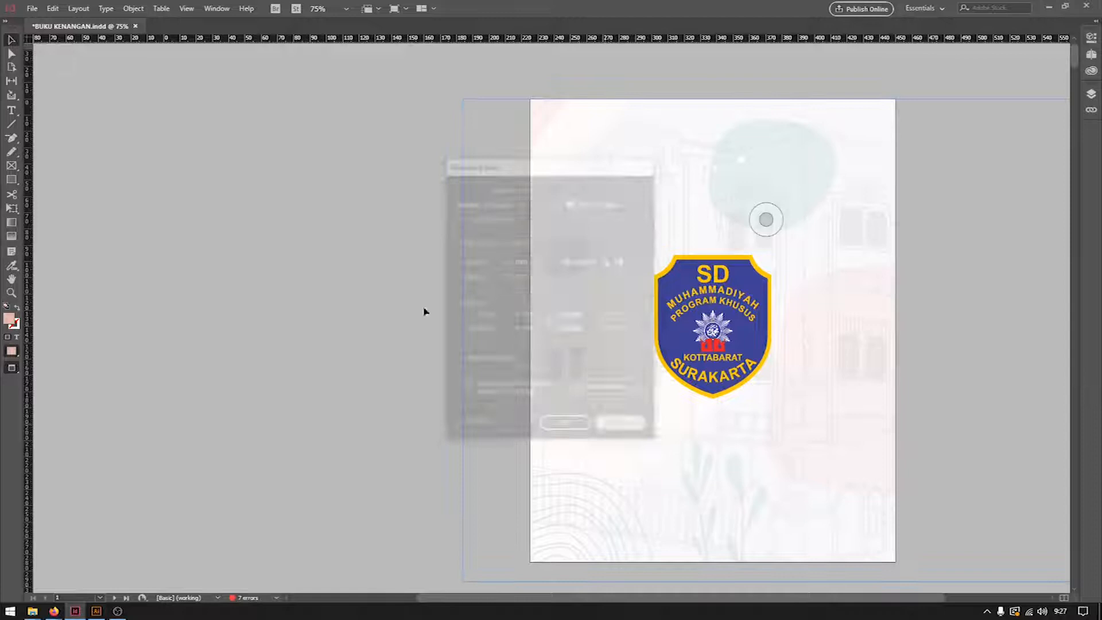
click(33, 10)
mouse_move(36, 21)
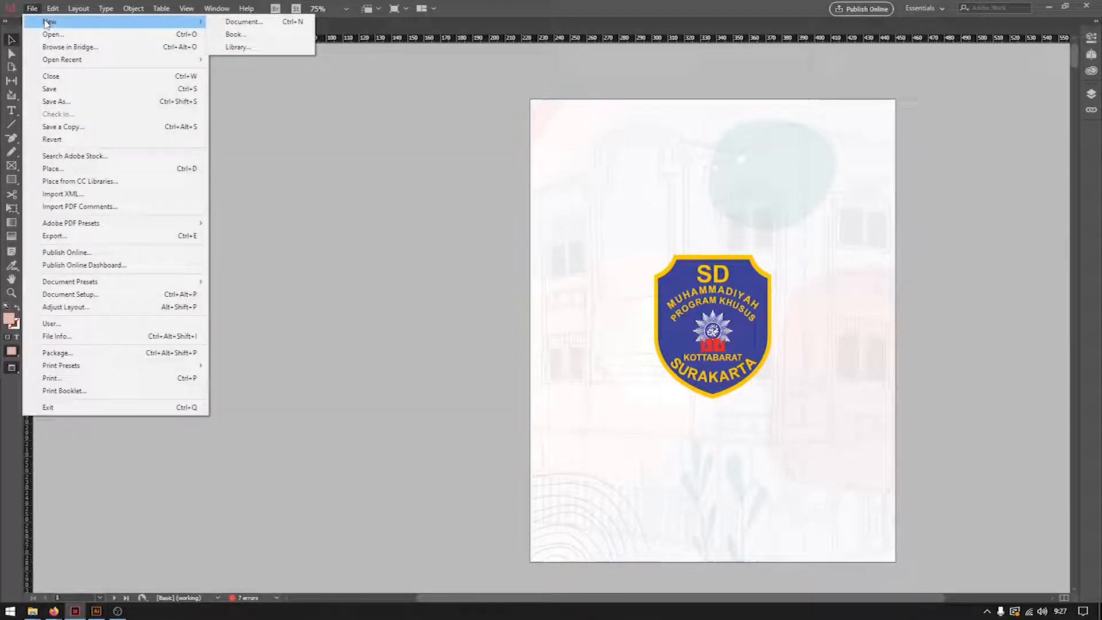
click(241, 22)
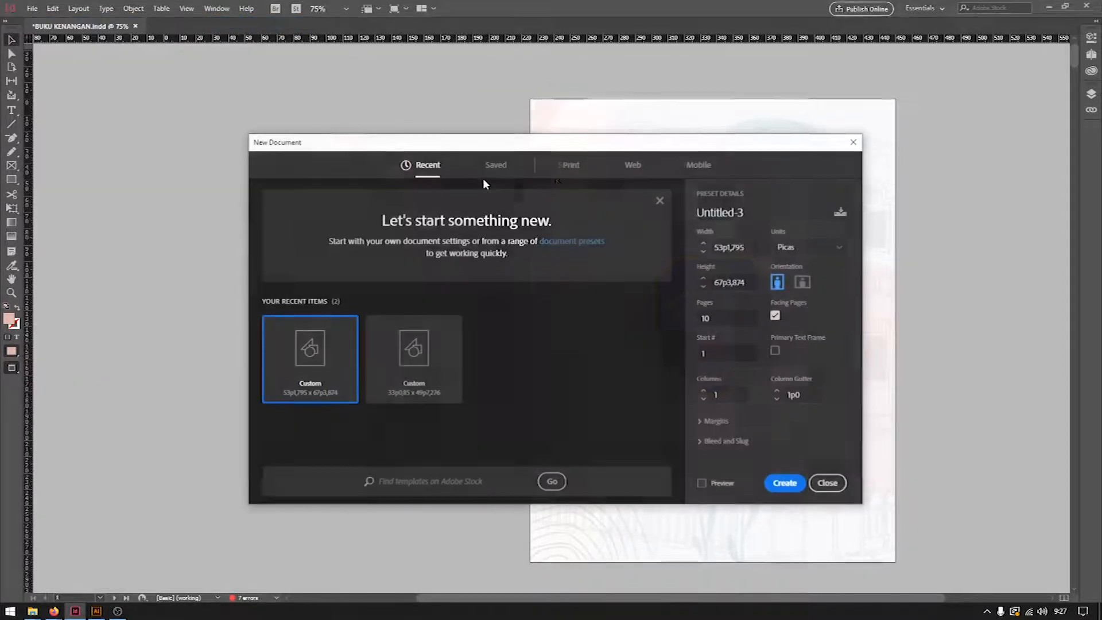
click(802, 250)
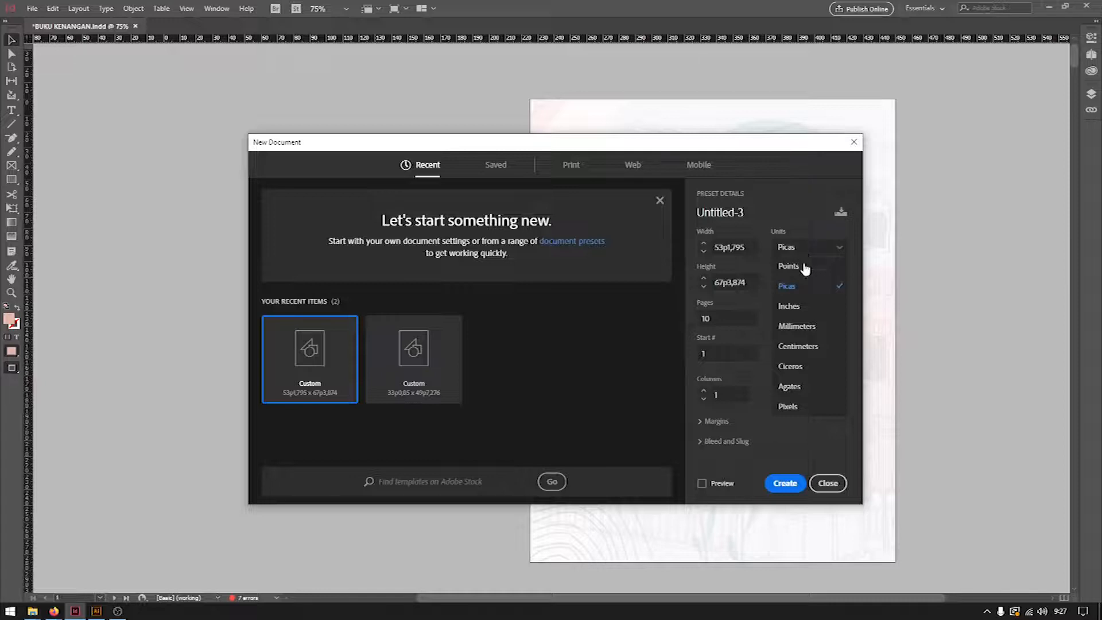
click(811, 325)
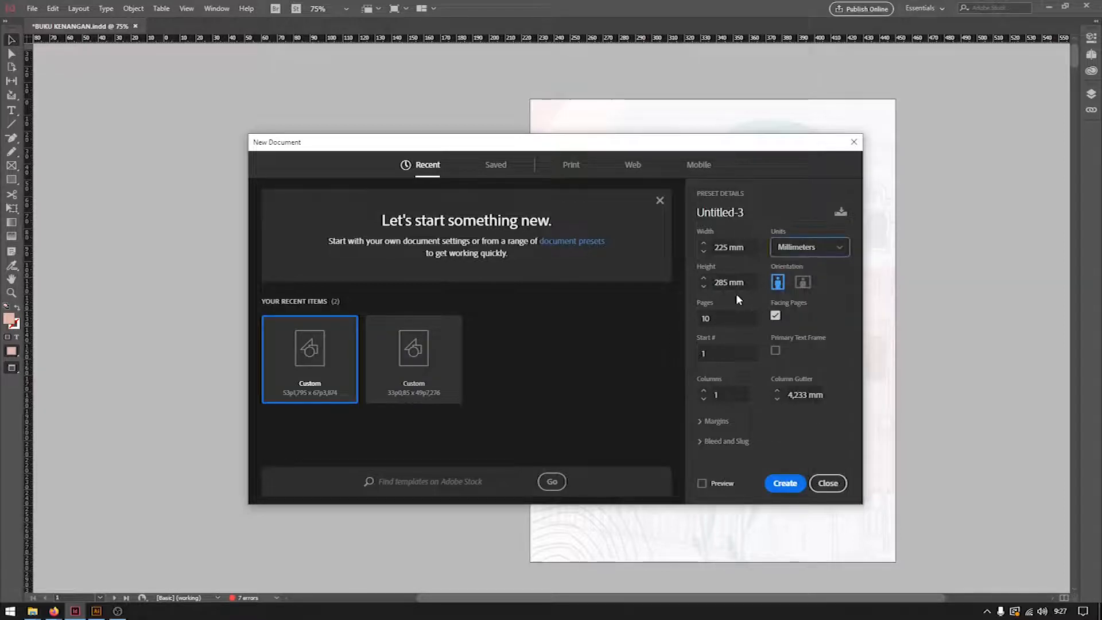
click(728, 318)
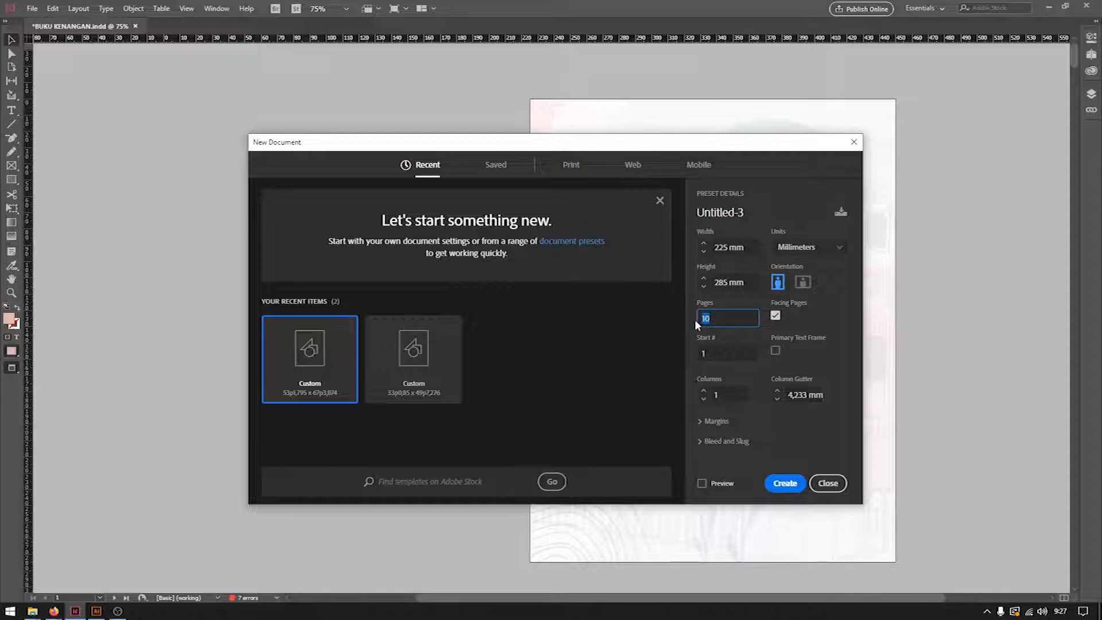
click(828, 483)
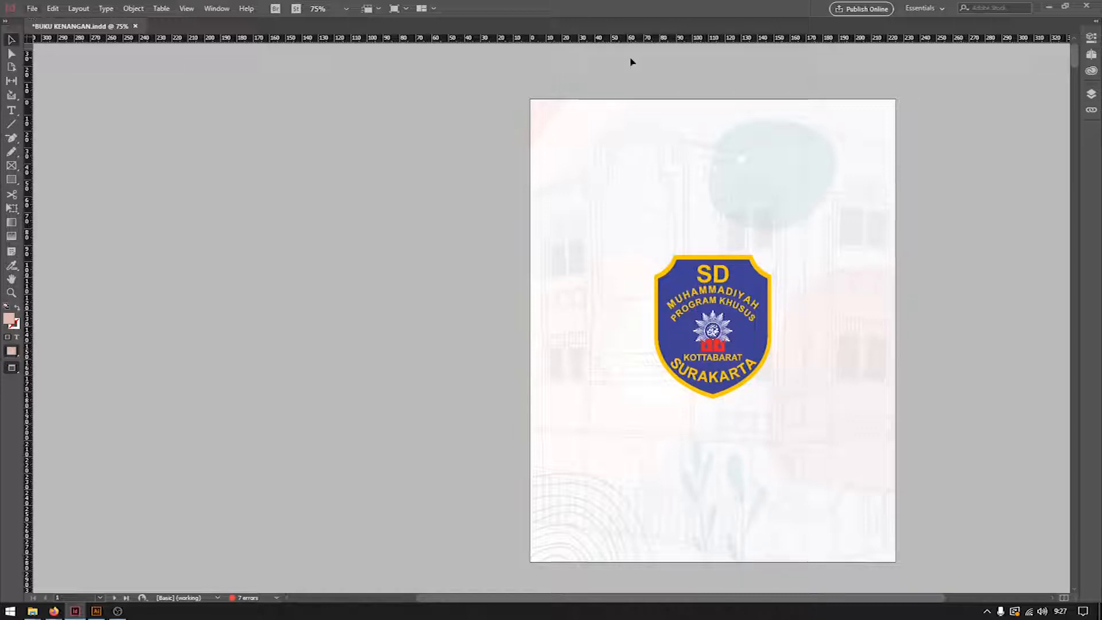
click(30, 10)
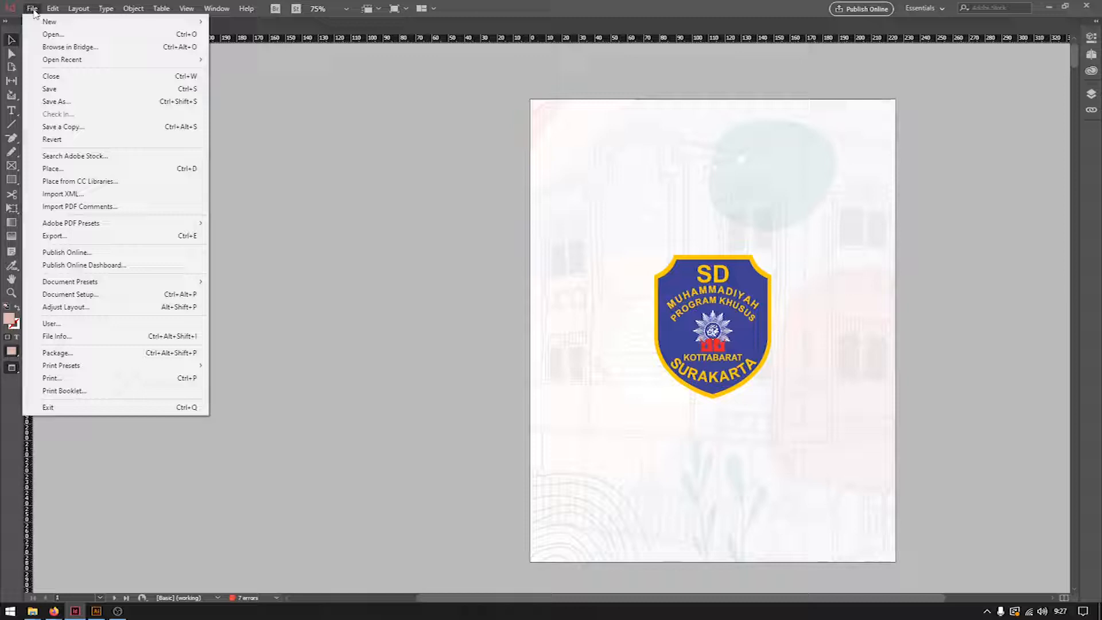
mouse_move(40, 26)
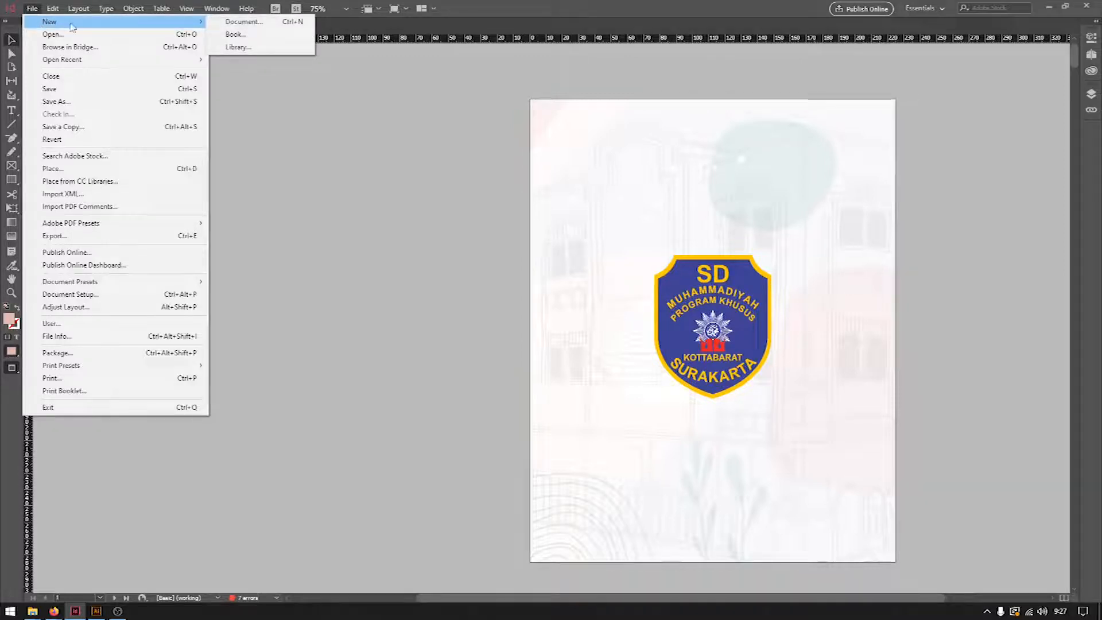
click(244, 21)
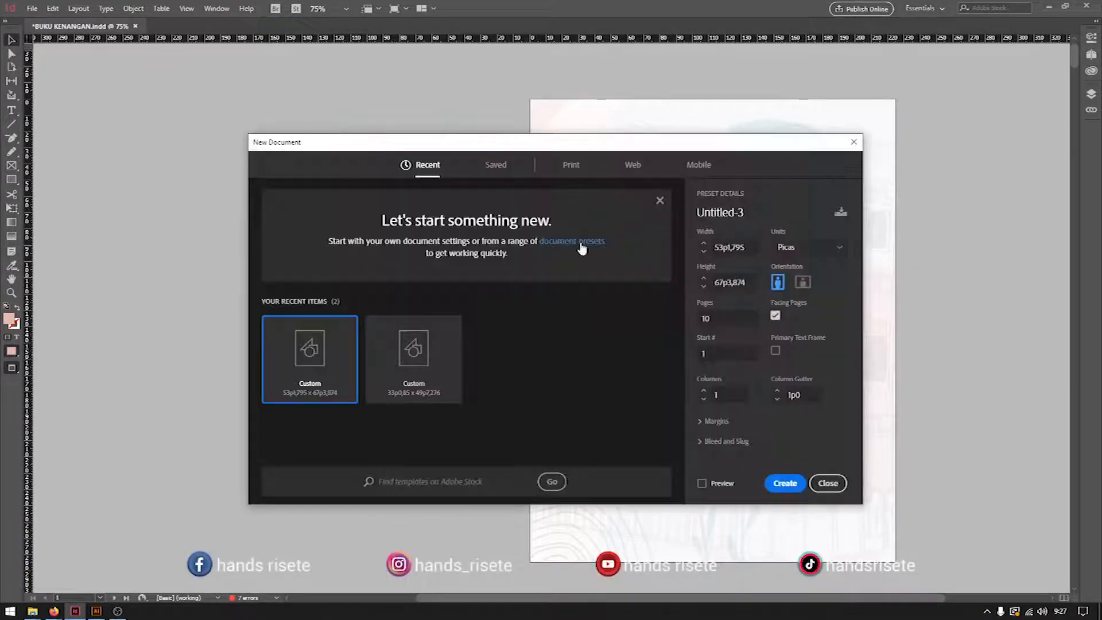
click(805, 247)
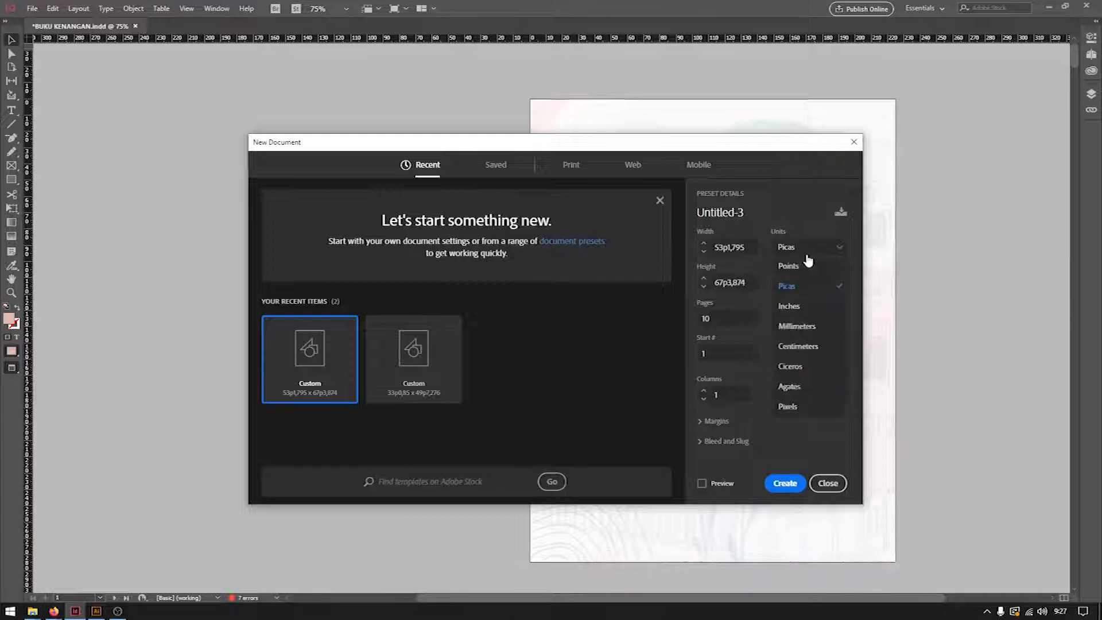
click(808, 328)
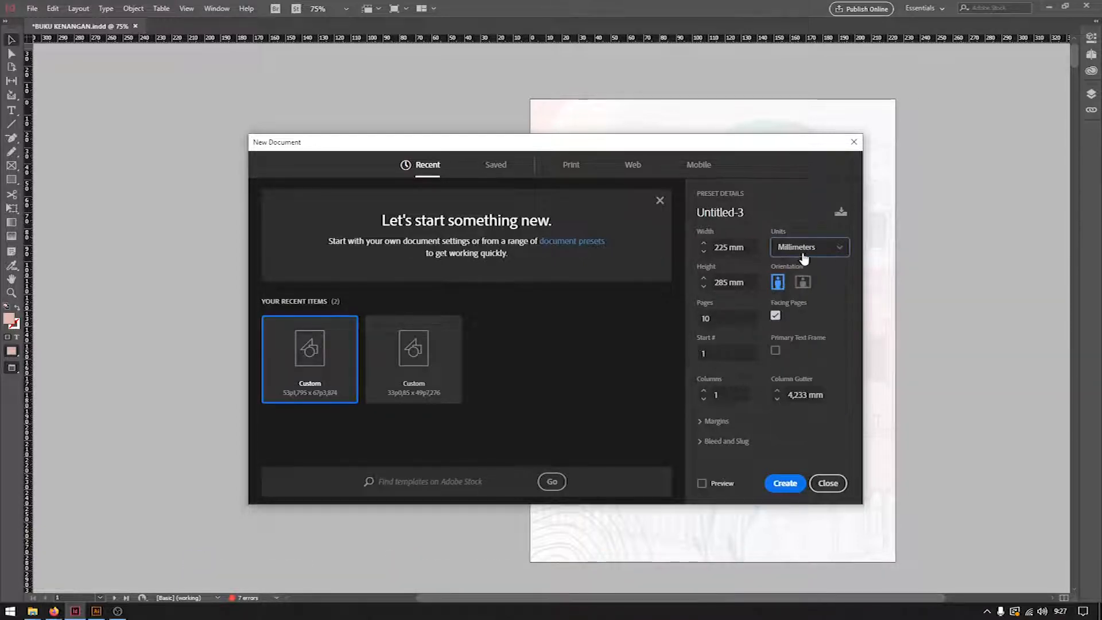
key(shift+Tab)
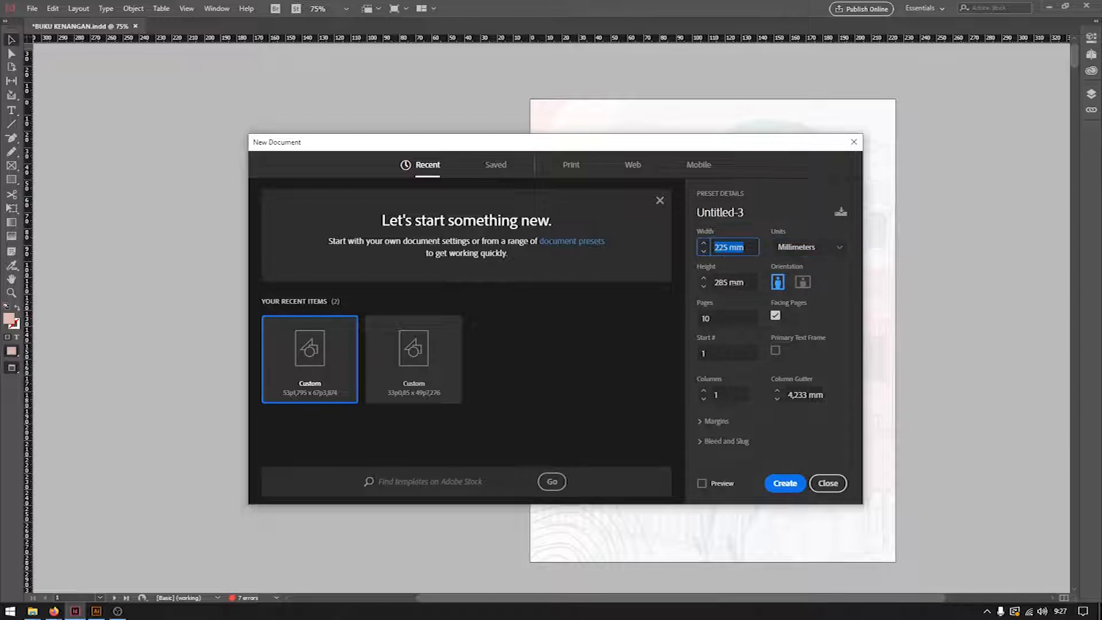
key(Tab)
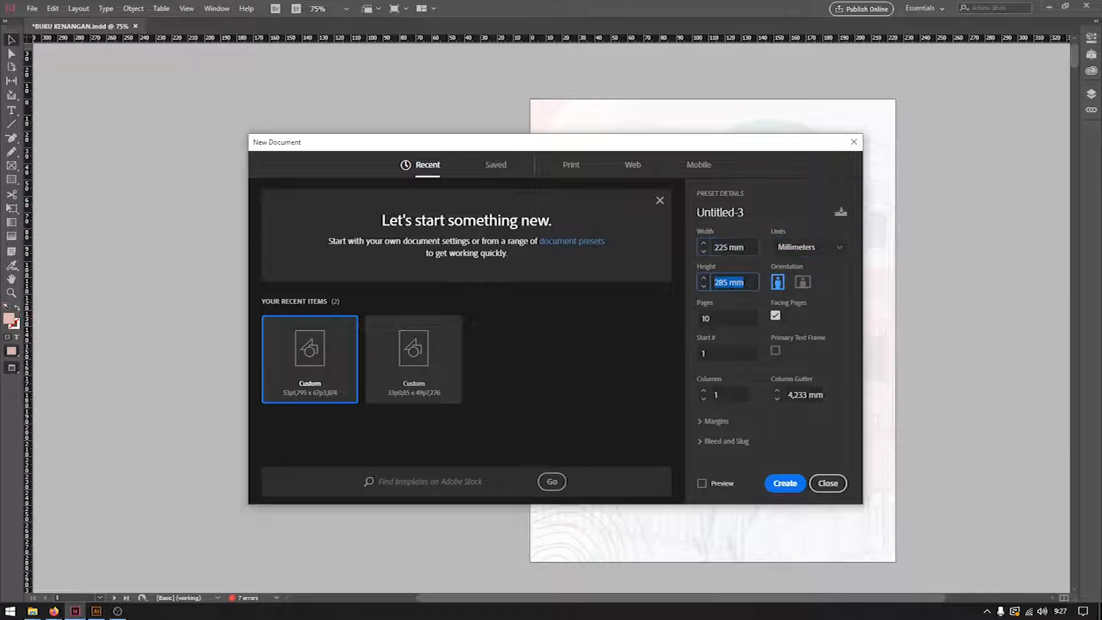
key(Tab)
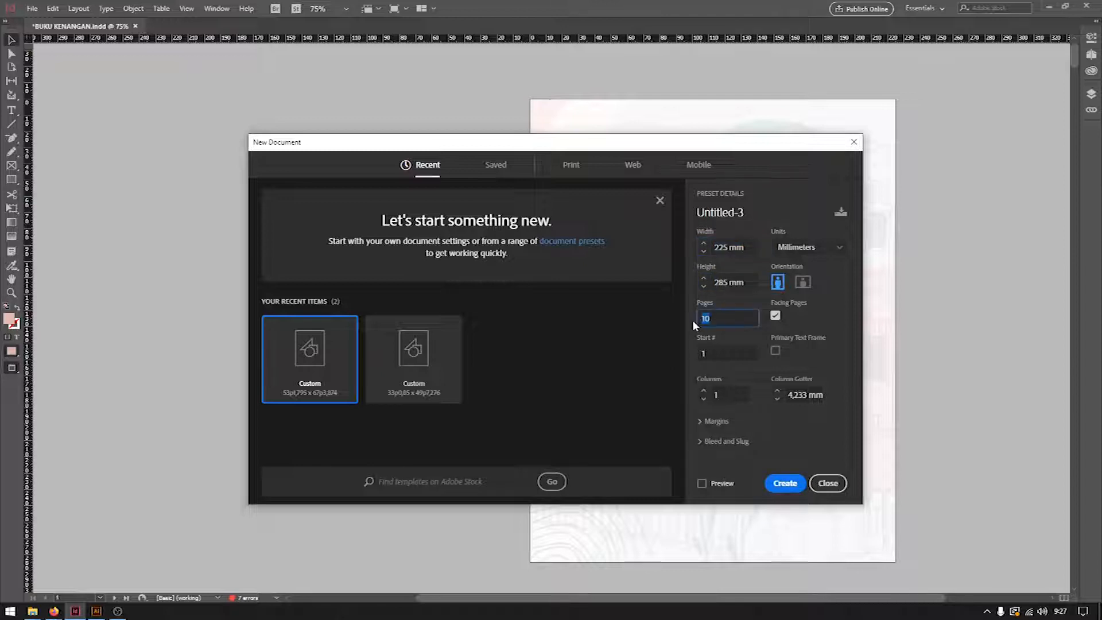
key(Tab)
click(703, 395)
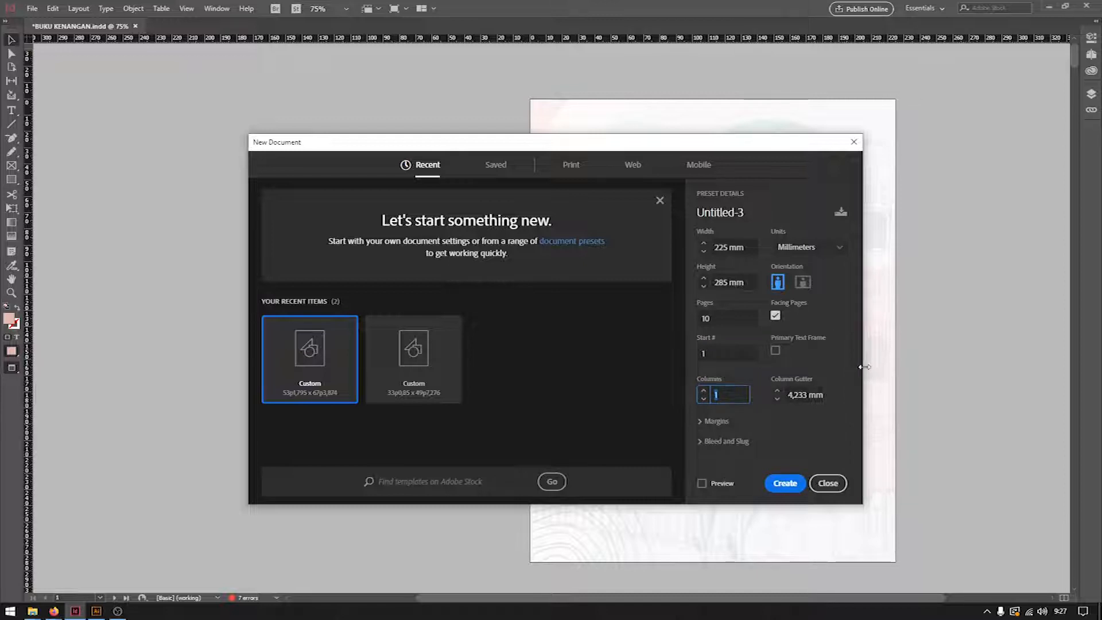
click(854, 142)
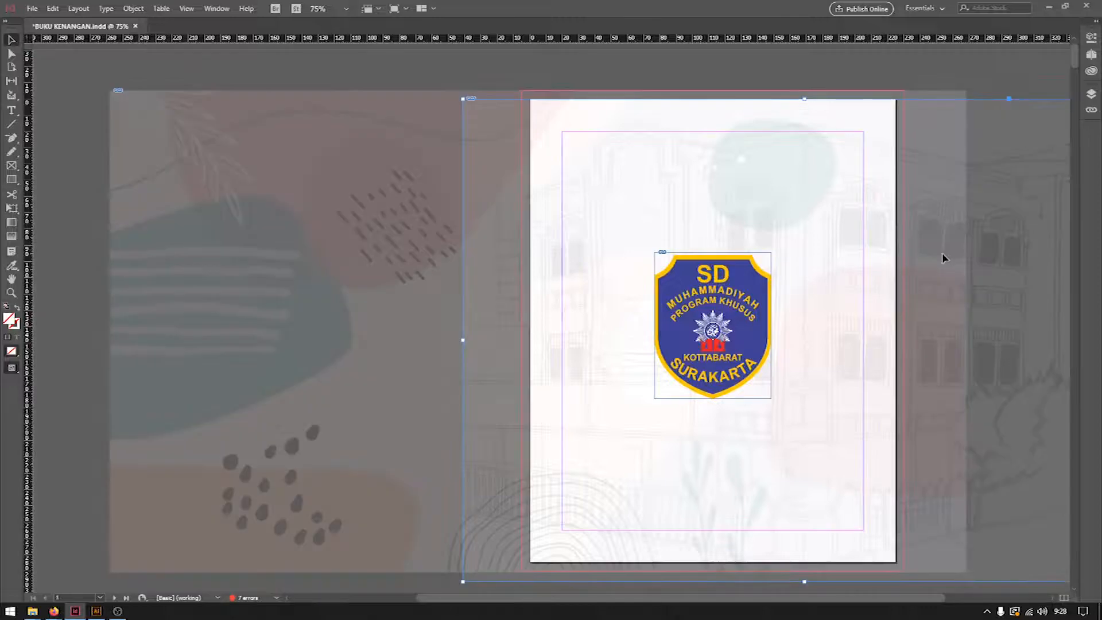
key(w)
Step: Create a new 10-page document with facing pages, units in Millimeters and a page size of 225 x 285 mm
click(33, 8)
mouse_move(45, 20)
click(244, 20)
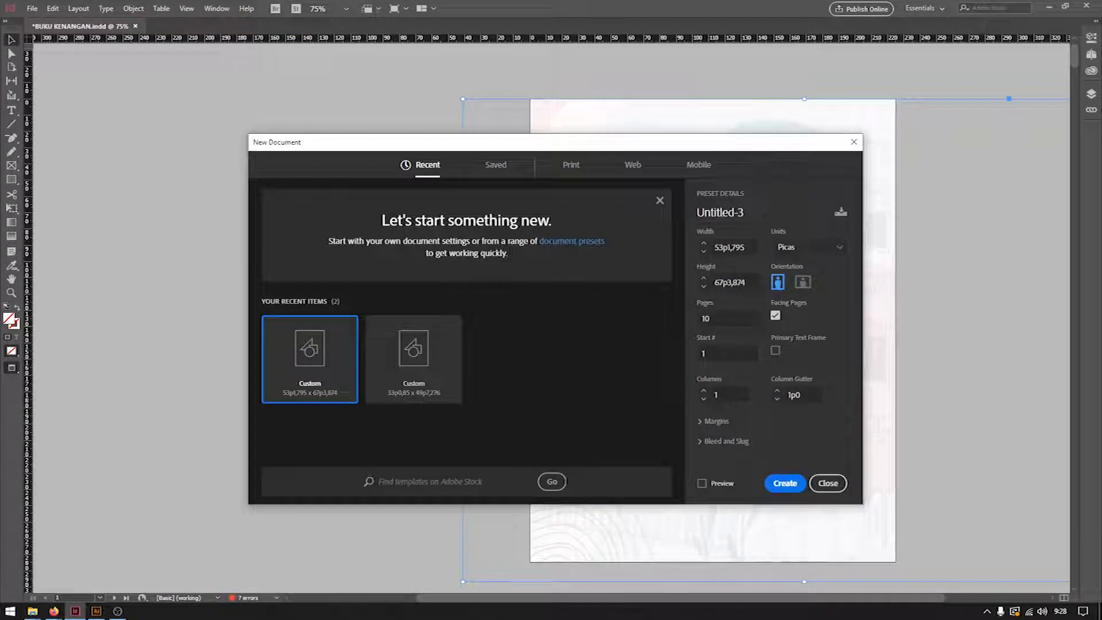
click(794, 251)
click(803, 324)
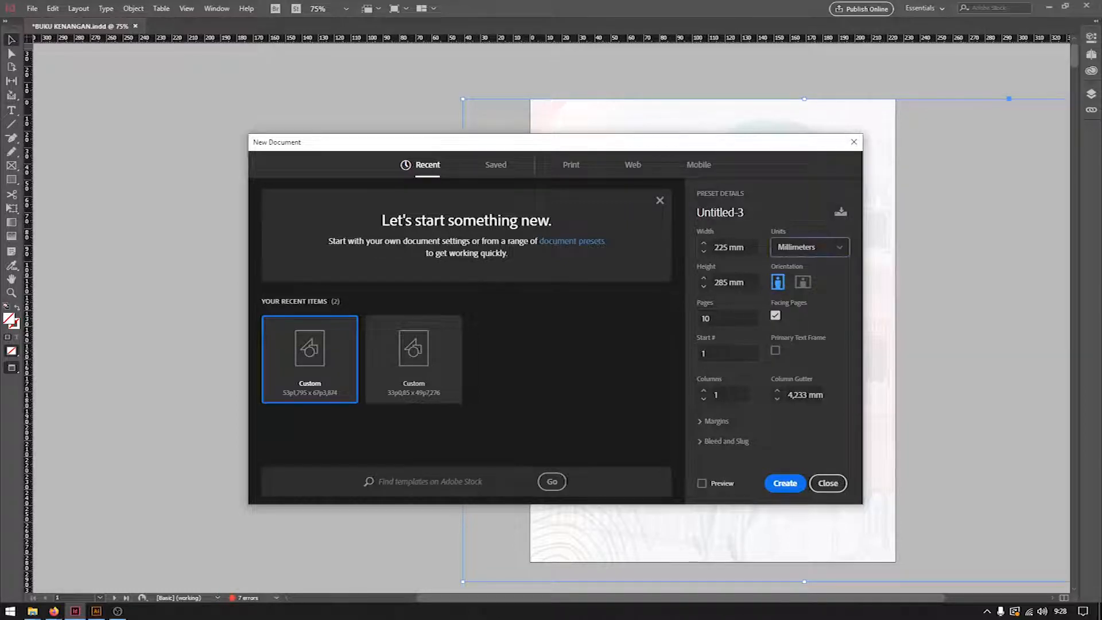
click(785, 483)
Step: Look over the new document's blank spreads and open its A-Master spread
scroll(677, 331, down, 5)
scroll(667, 335, down, 3)
scroll(666, 336, up, 8)
key(ctrl+minus)
scroll(502, 347, down, 15)
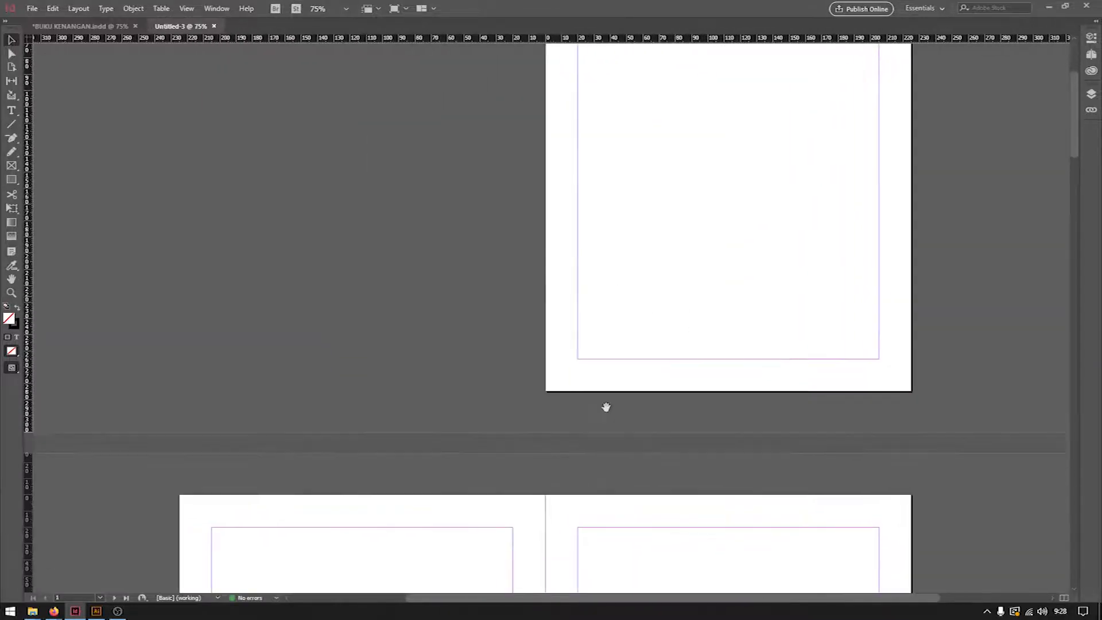
scroll(591, 378, down, 10)
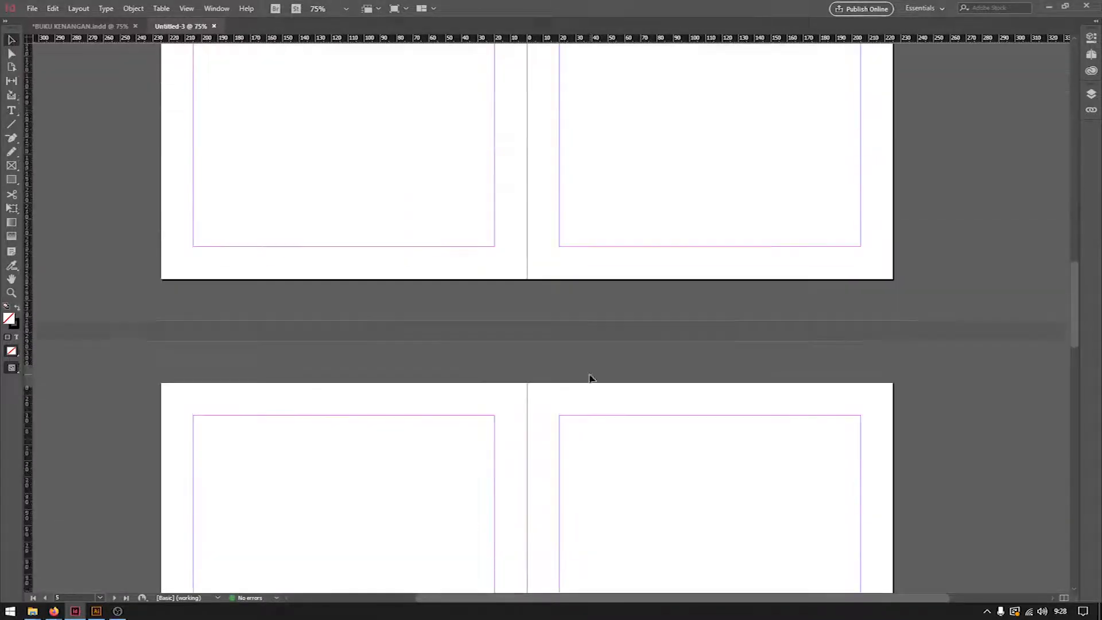
scroll(124, 540, up, 2)
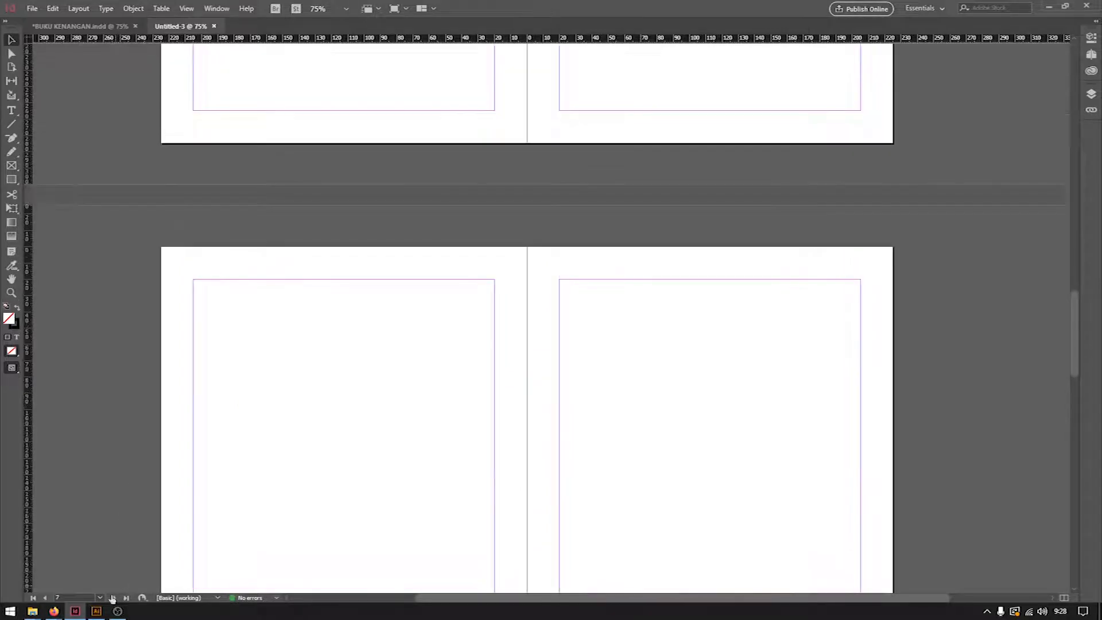
click(101, 598)
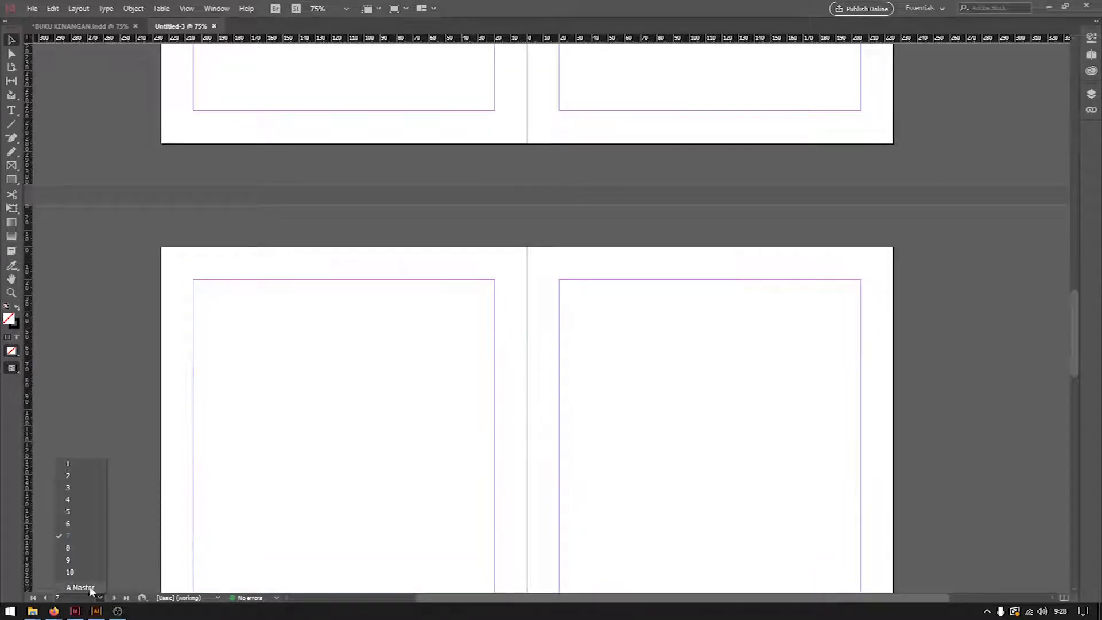
click(80, 587)
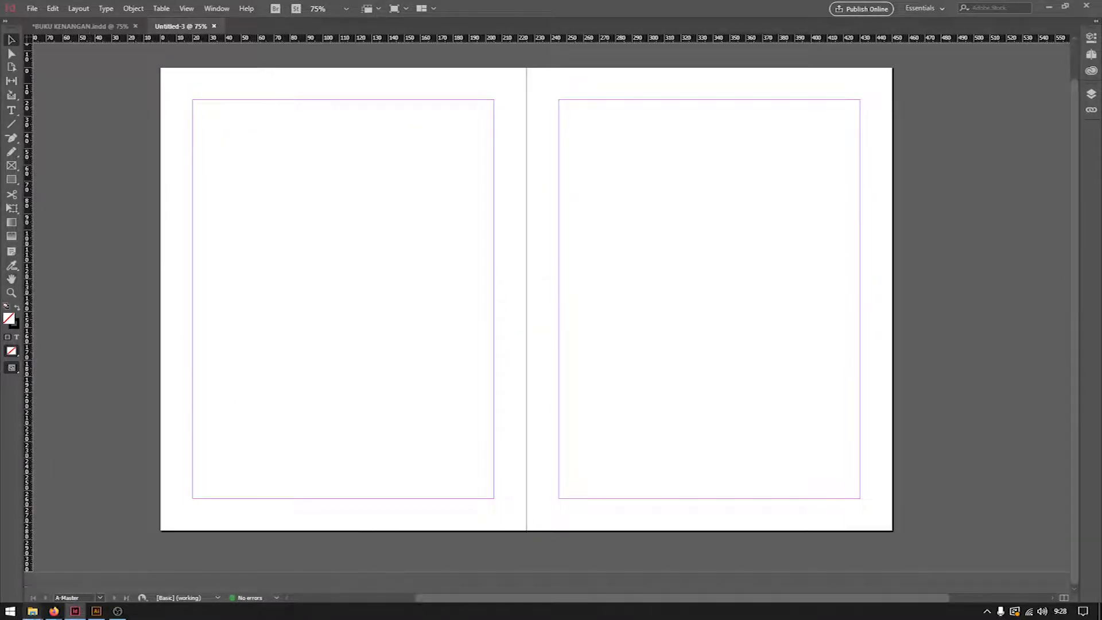
Step: Place the background image 4391857 from the 4. Bedah File Buku Tahunan folder onto the A-Master spread
mouse_move(32, 610)
click(172, 559)
drag(504, 89, 167, 494)
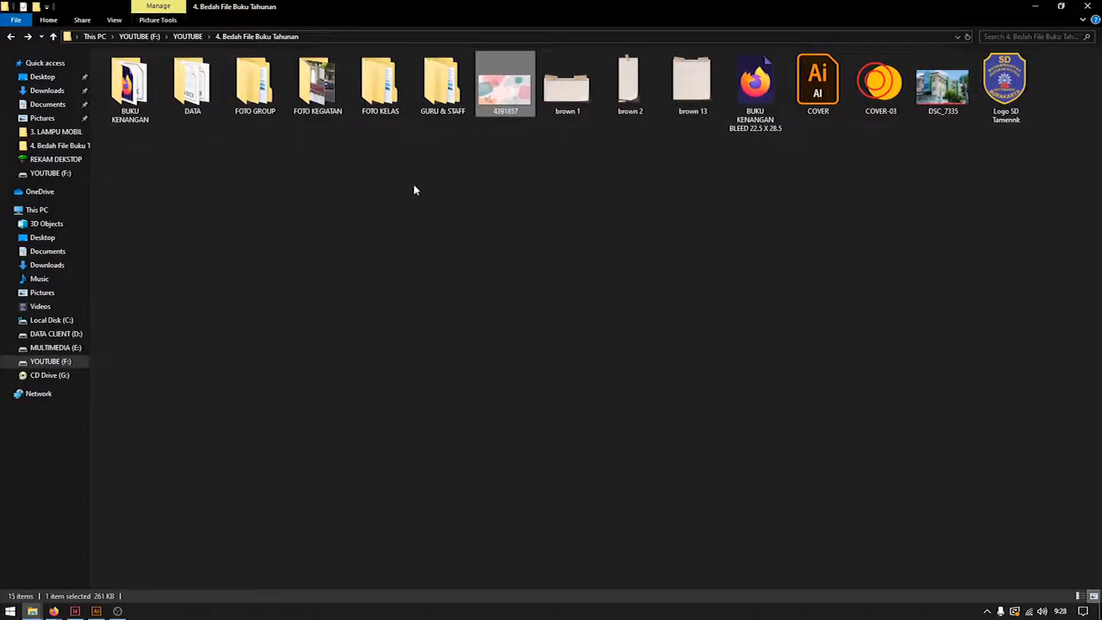
drag(494, 97, 492, 221)
drag(593, 249, 250, 116)
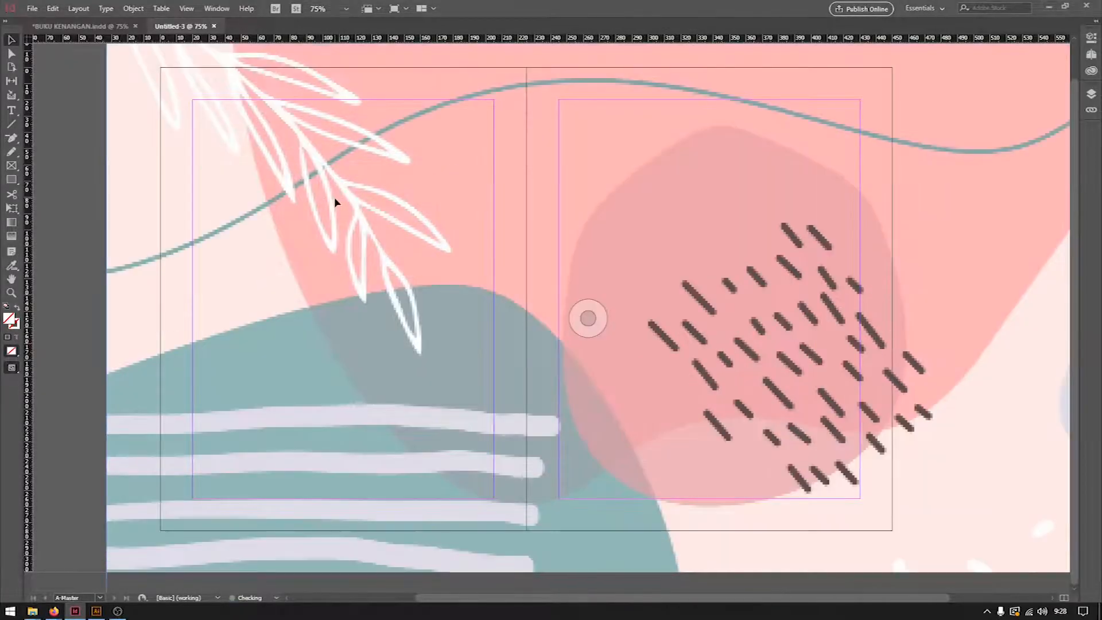
Step: Scale the background image proportionally to about 536 x 302 mm and centre it so it covers both master pages past their edges
key(ctrl+minus)
key(ctrl+minus)
drag(504, 295, 585, 236)
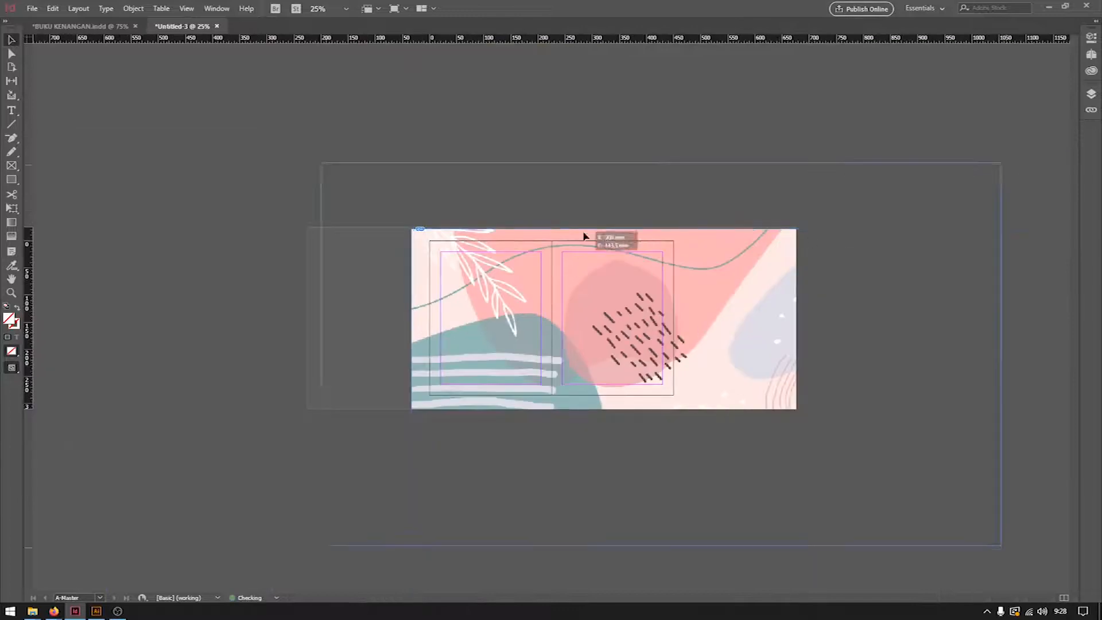
drag(702, 291, 636, 248)
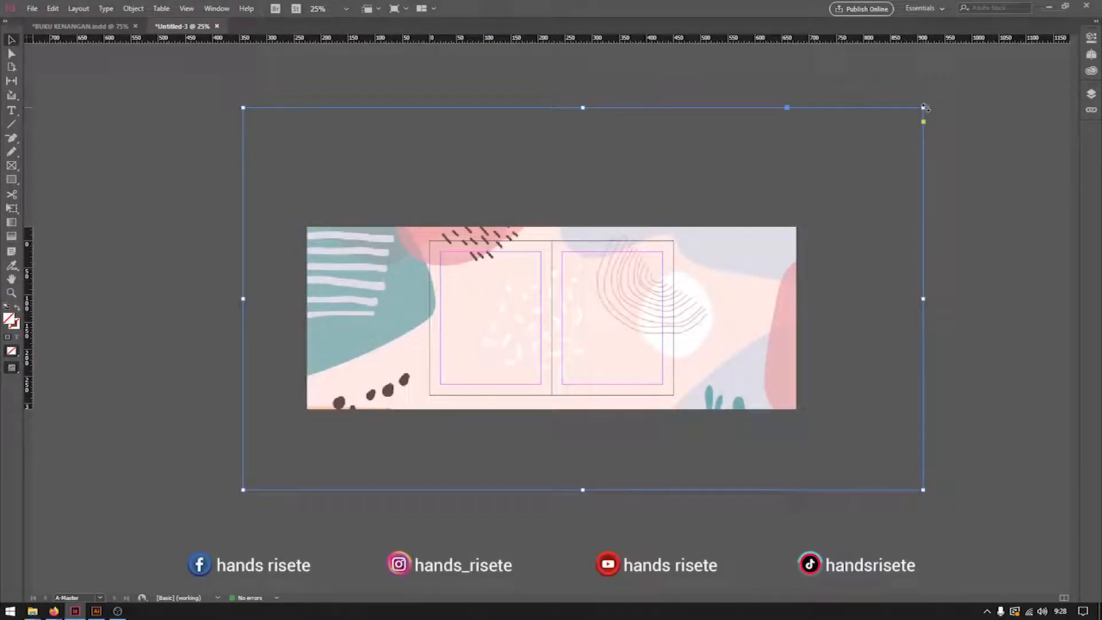
drag(924, 107, 475, 357)
click(602, 270)
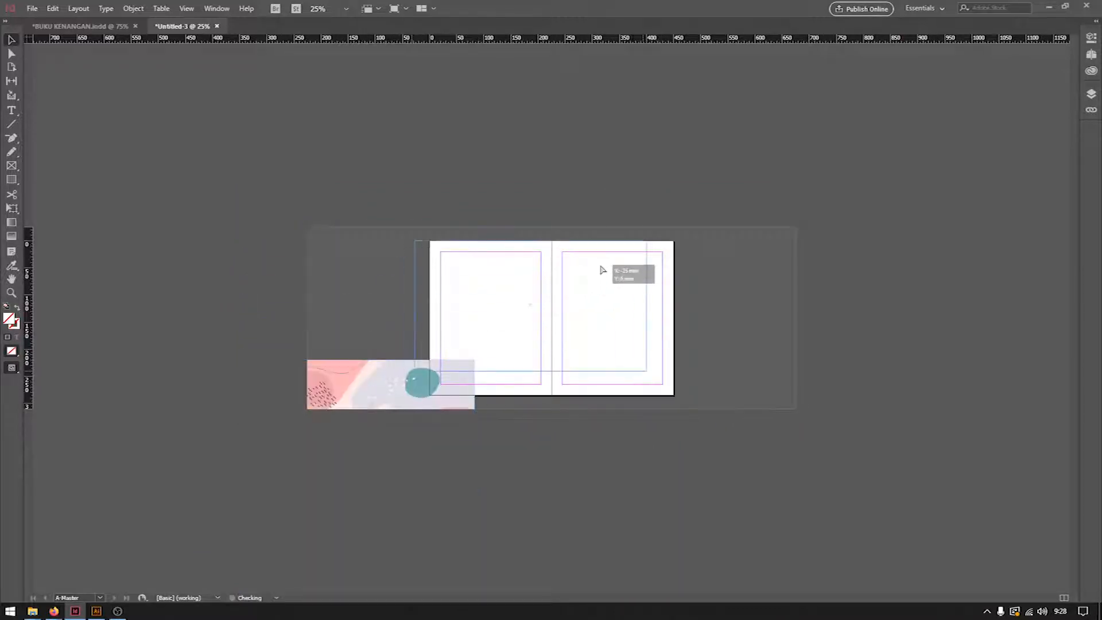
key(ctrl+z)
drag(654, 362, 677, 394)
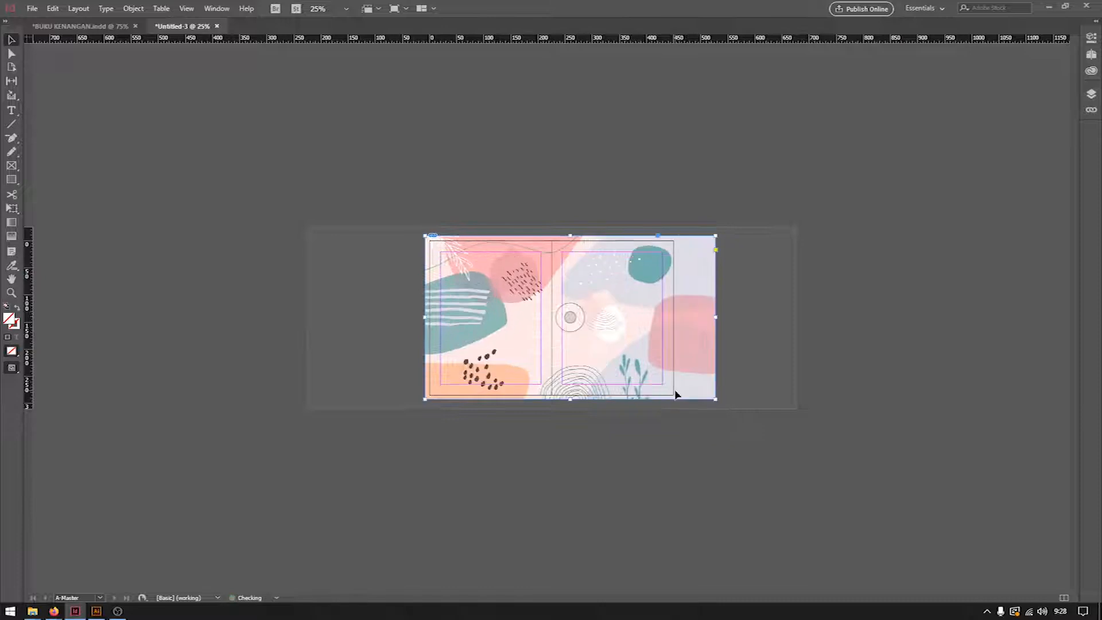
click(568, 307)
click(753, 197)
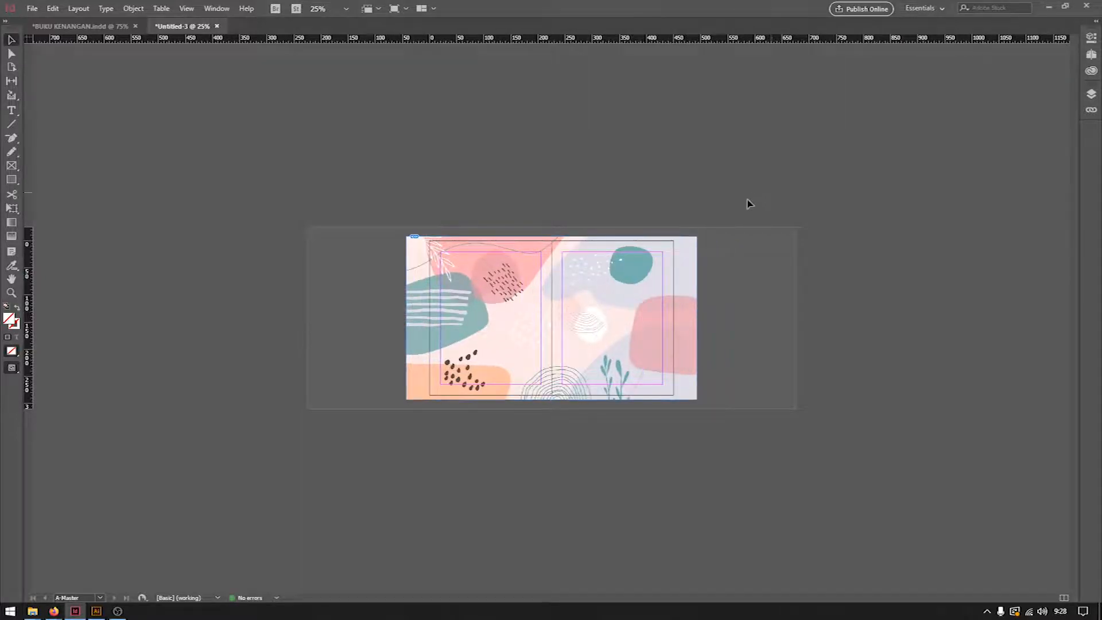
Step: Set the opacity of the master's background image to 19%
key(ctrl+=)
key(ctrl+=)
key(ctrl+-)
key(ctrl+=)
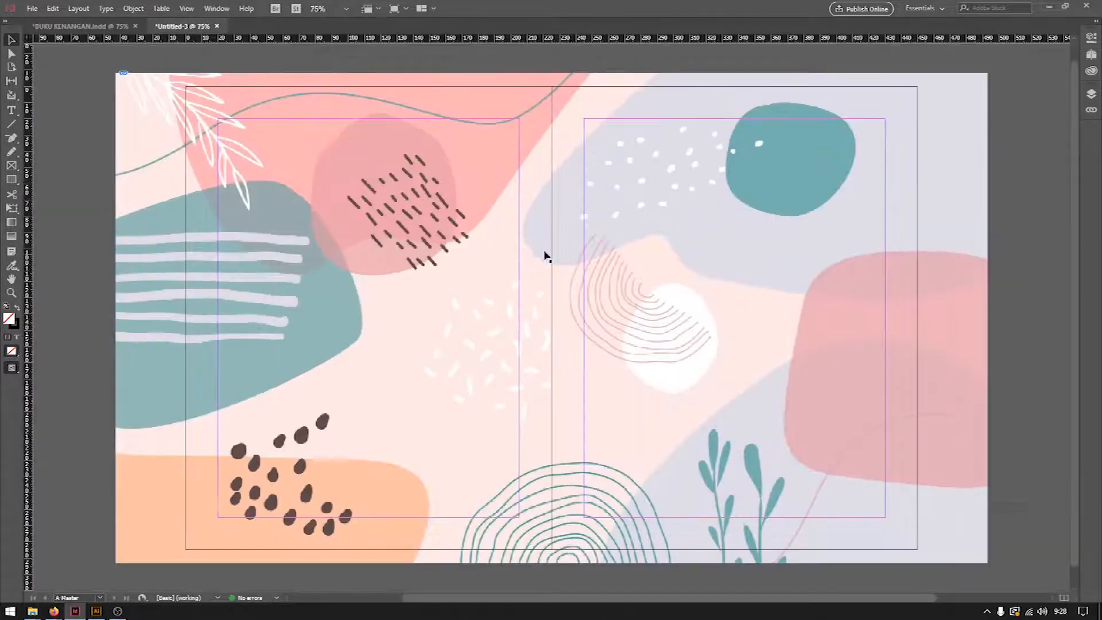
key(ctrl+minus)
click(592, 208)
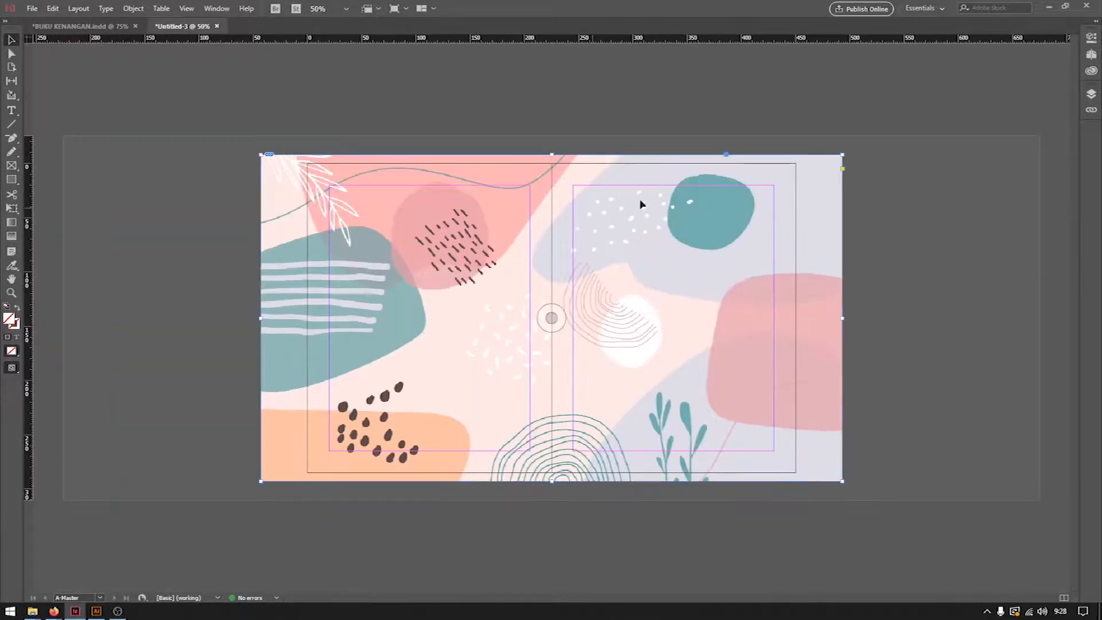
click(1092, 38)
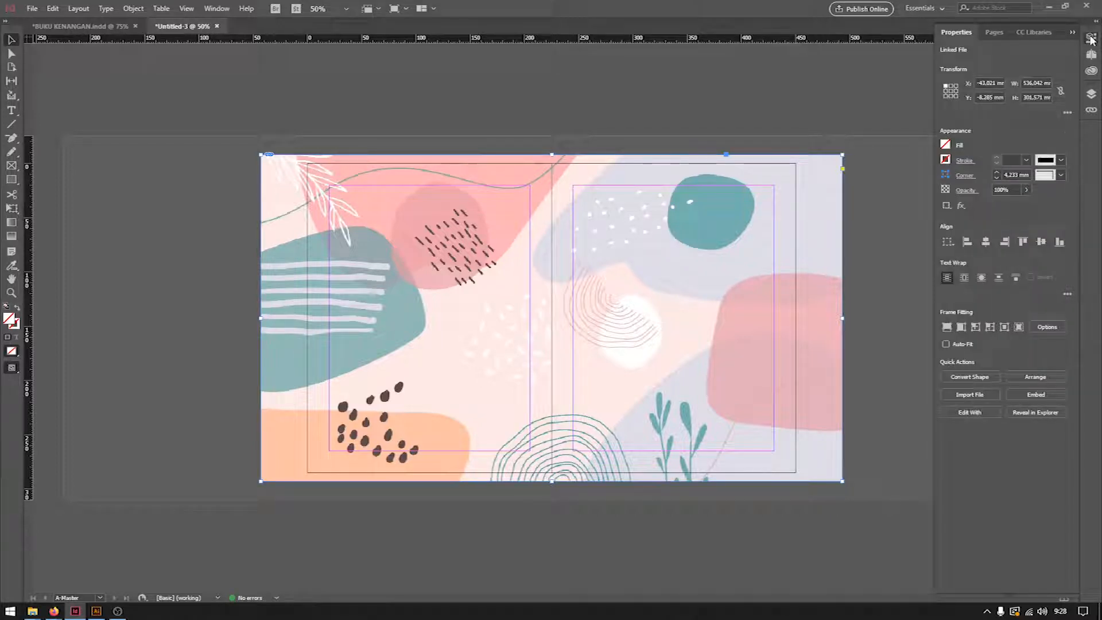
click(1012, 192)
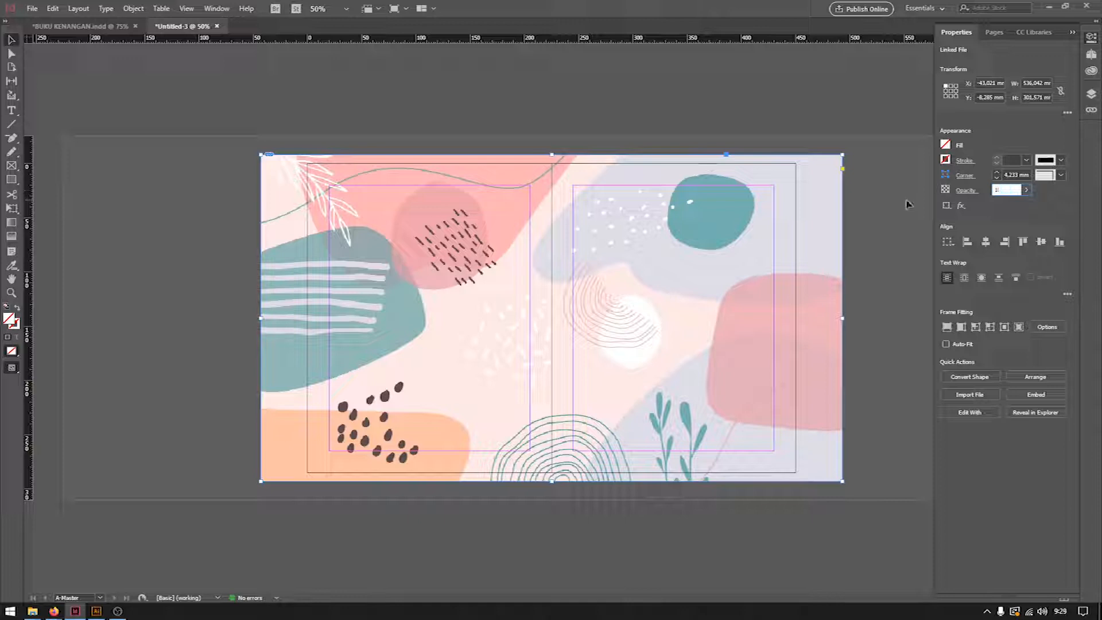
text(19)
key(Return)
click(673, 100)
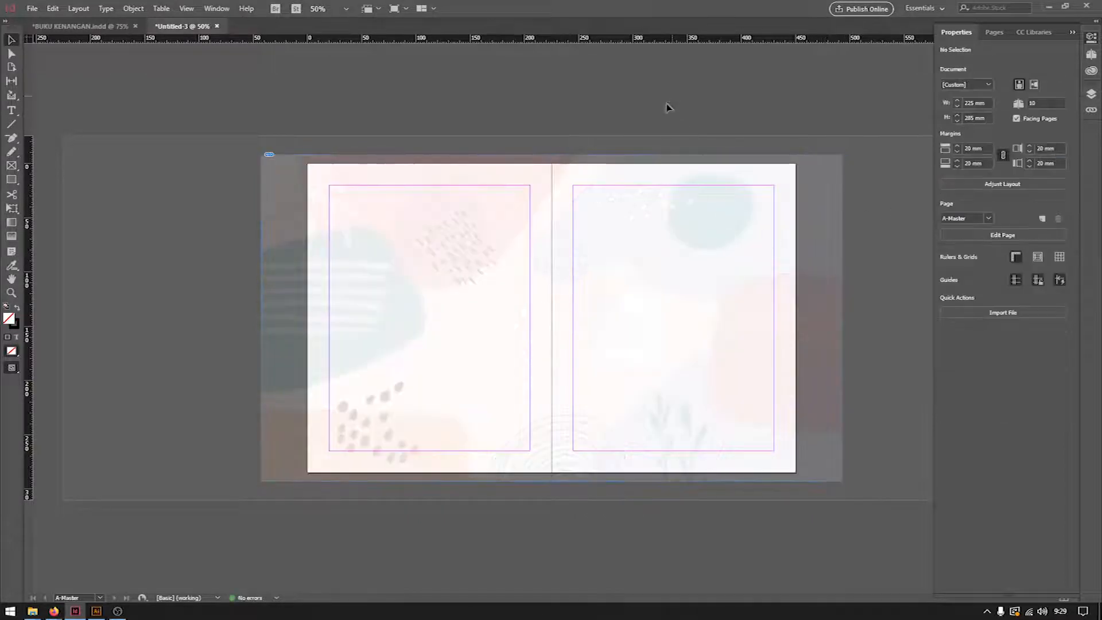
Step: Go to page 1 and look over how the master background appears on the document's spreads
click(100, 597)
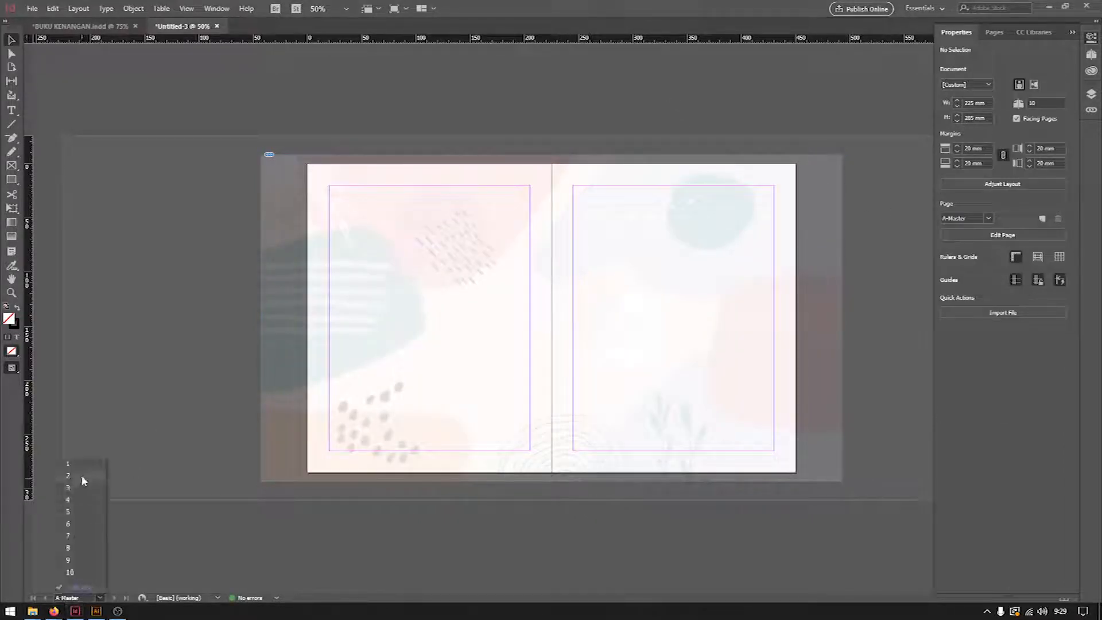
click(68, 463)
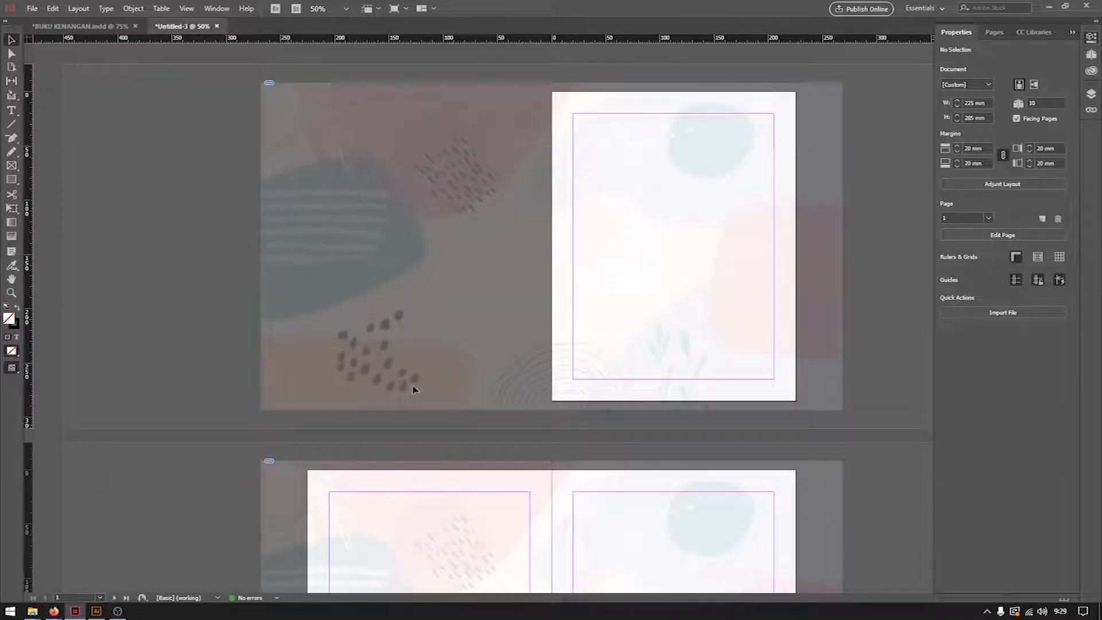
scroll(432, 377, down, 4)
scroll(433, 377, up, 2)
scroll(481, 349, down, 2)
scroll(869, 263, up, 4)
key(Tab)
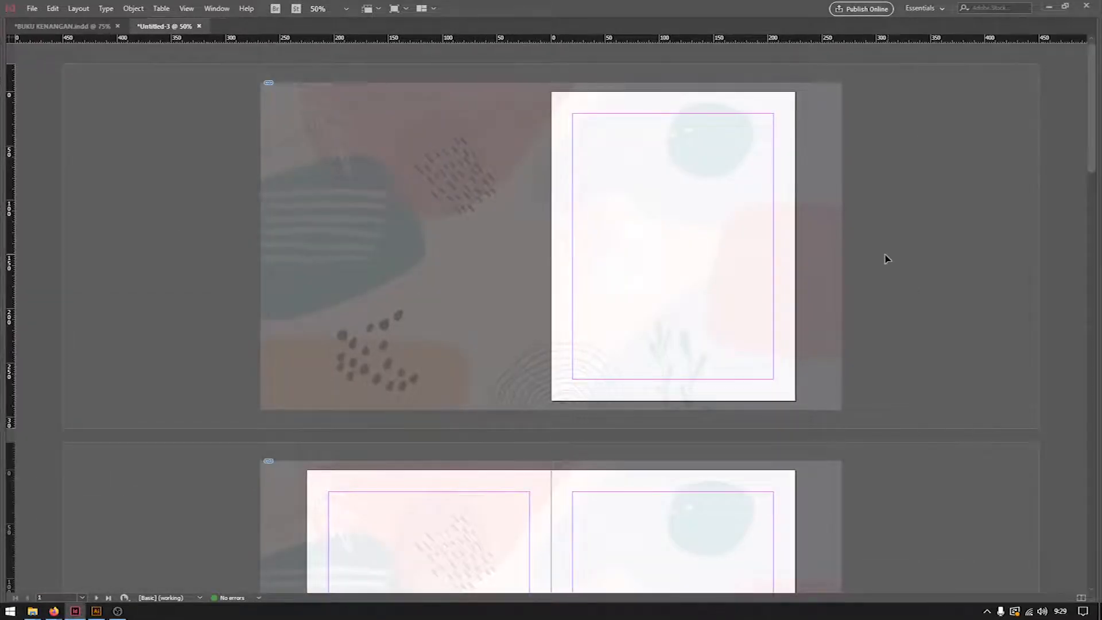
key(Tab)
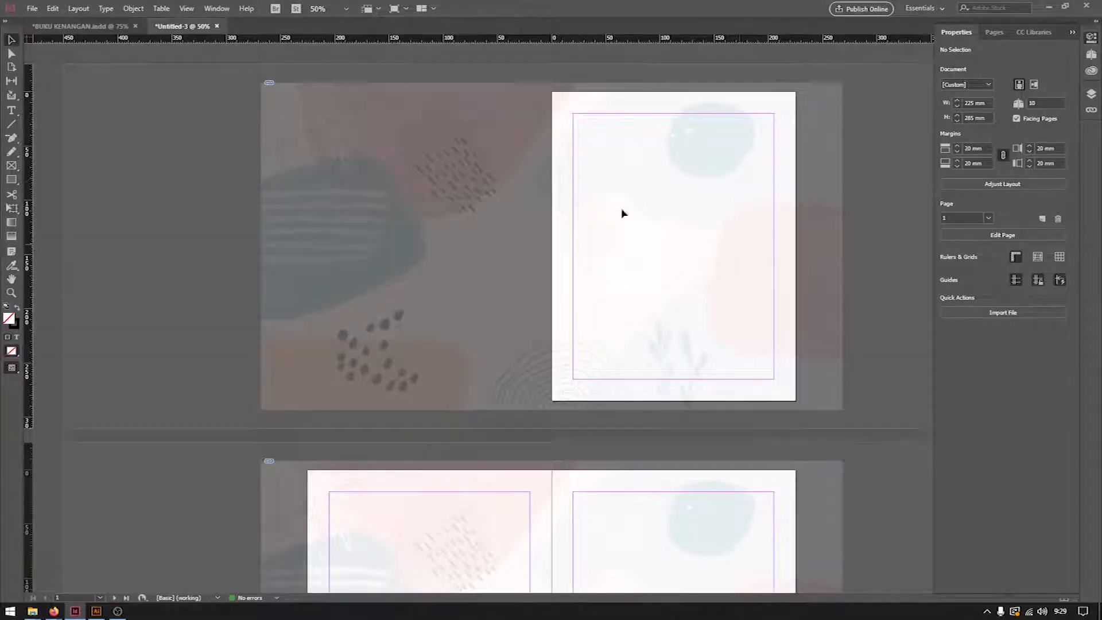
scroll(297, 170, down, 2)
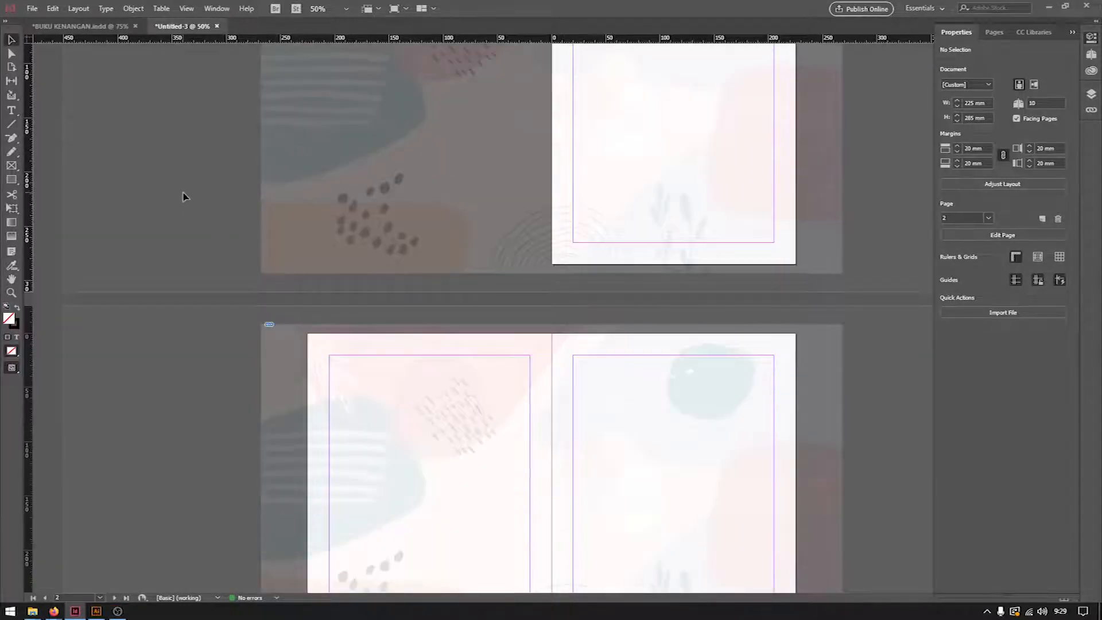
scroll(310, 278, up, 2)
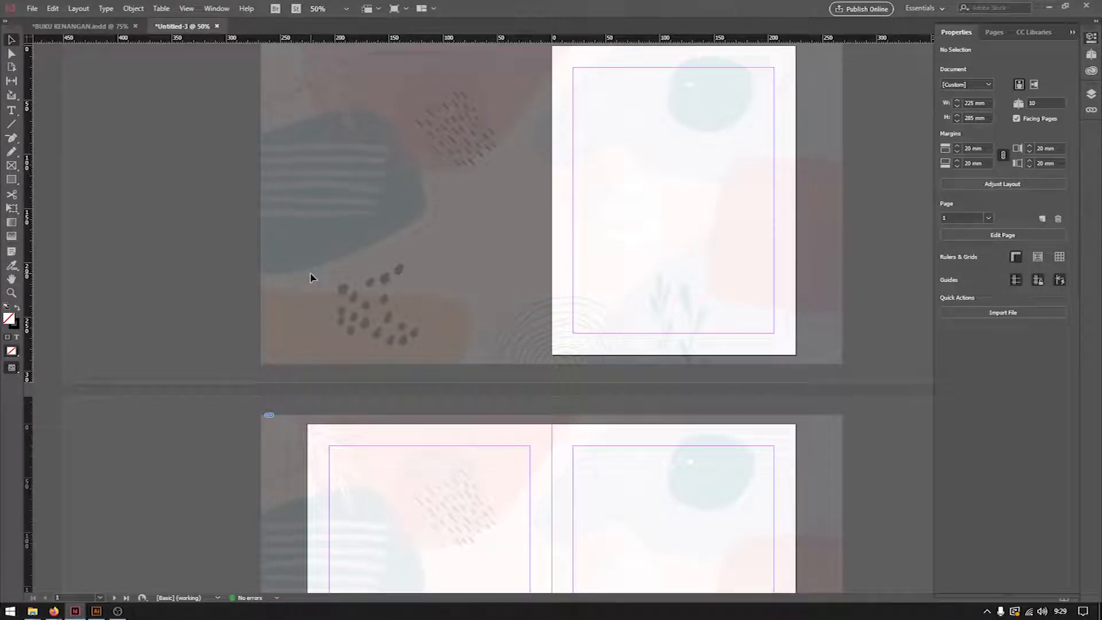
Step: Switch to the Preview screen mode and check the background across the trimmed pages
key(w)
scroll(642, 279, down, 7)
scroll(633, 285, up, 8)
Step: Place the school logo from the yearbook folder on page 1, about 94 x 115 mm, centred on the page
mouse_move(33, 611)
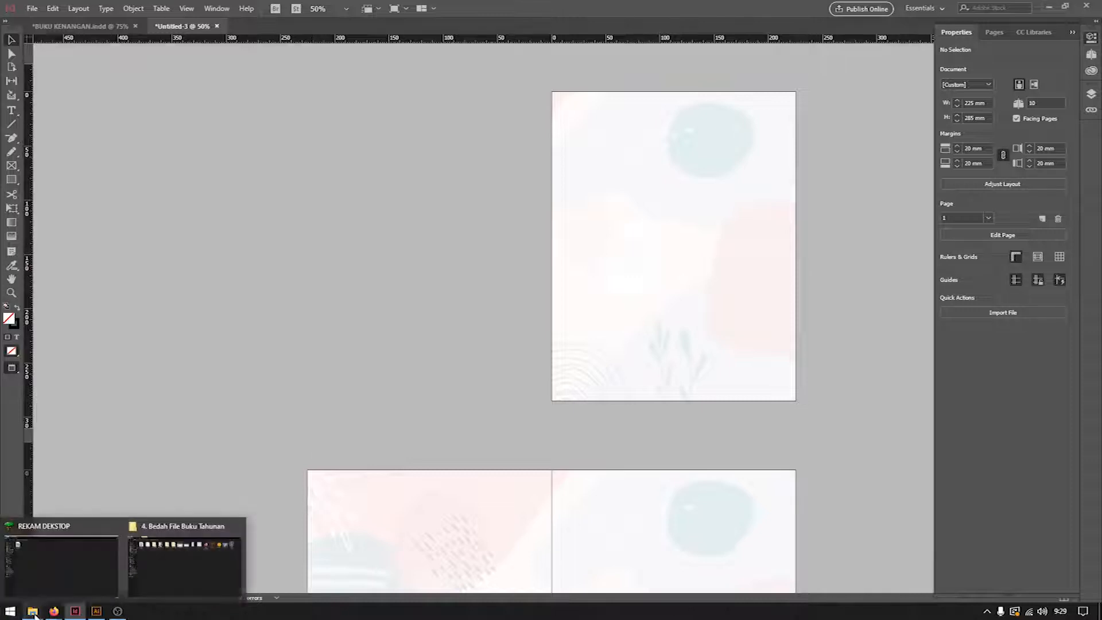
click(195, 577)
drag(1006, 86, 654, 176)
drag(761, 141, 692, 223)
drag(672, 282, 706, 248)
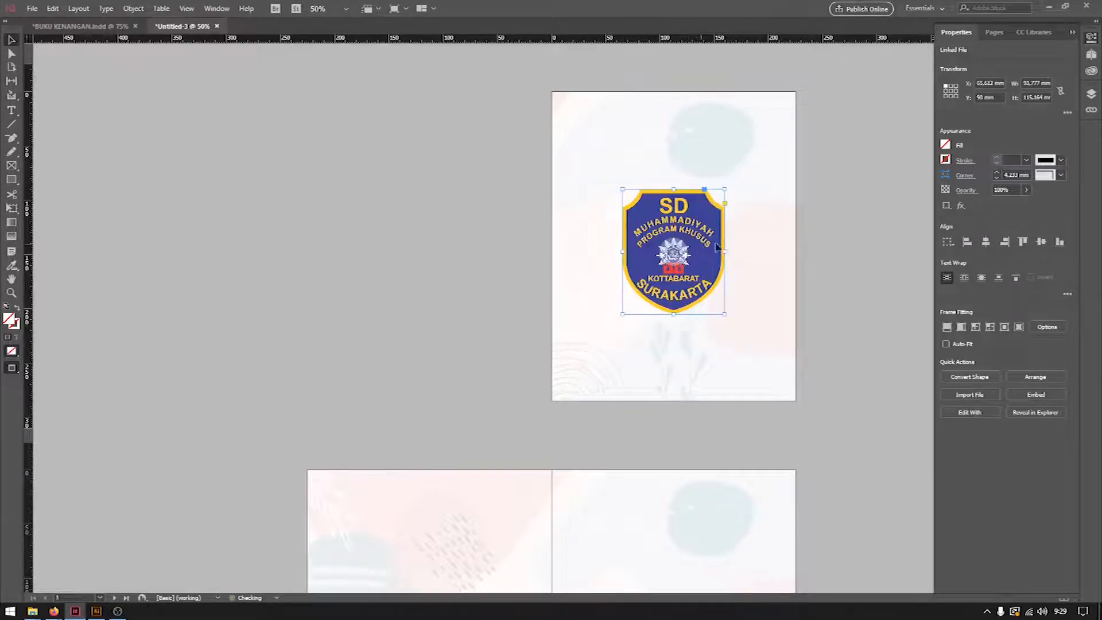
click(438, 187)
Step: Compare the new first page with the one in BUKU KENANGAN.indd and look over the source files in the yearbook folder
click(80, 26)
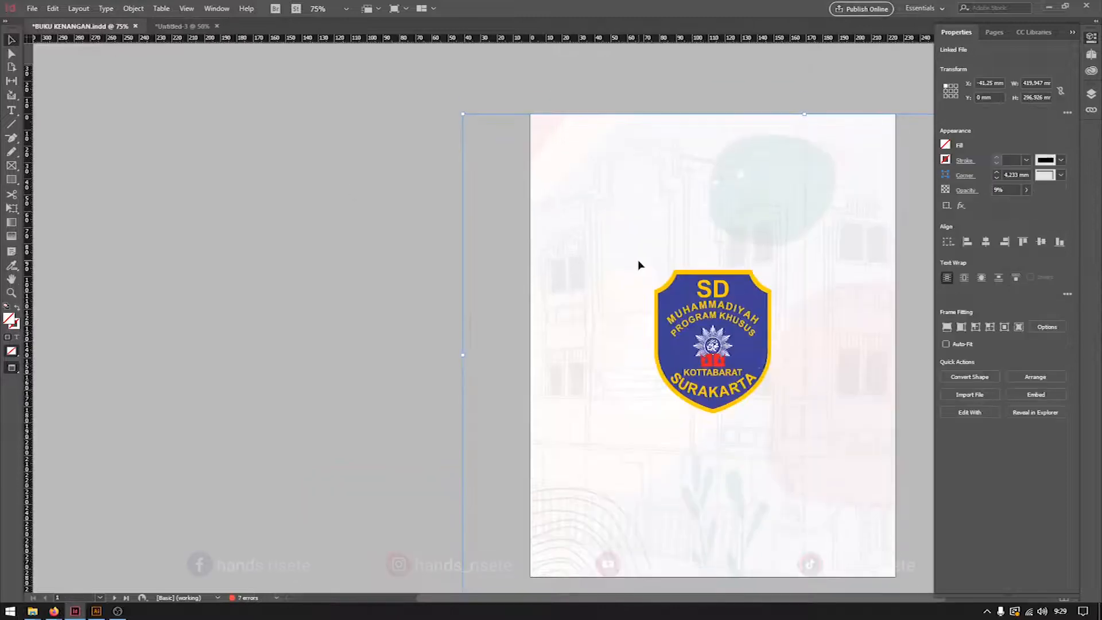
click(184, 26)
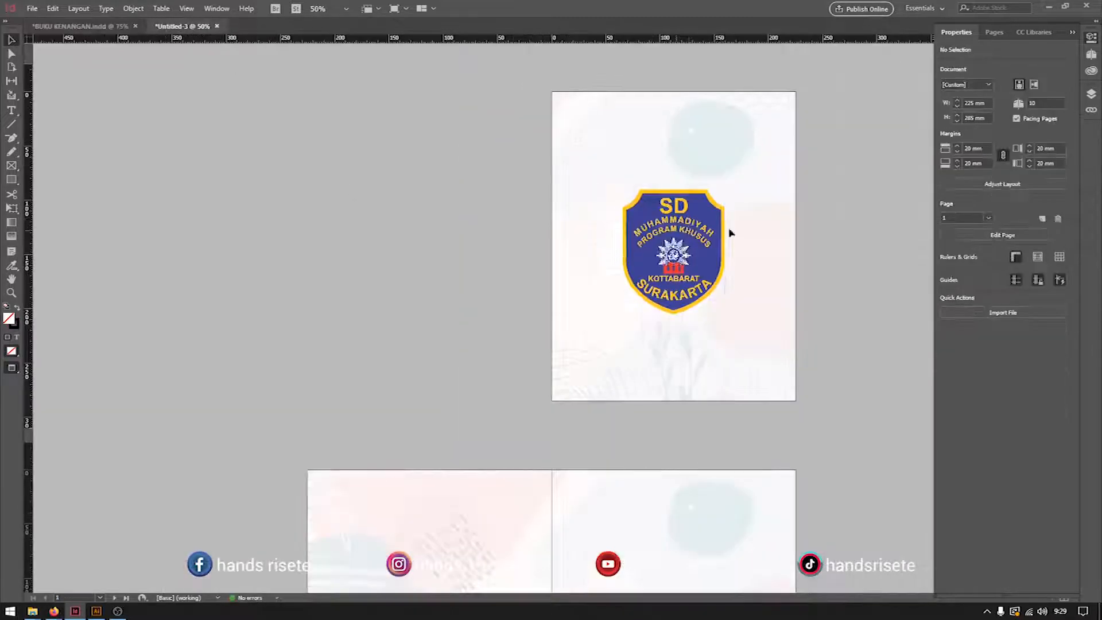
click(80, 26)
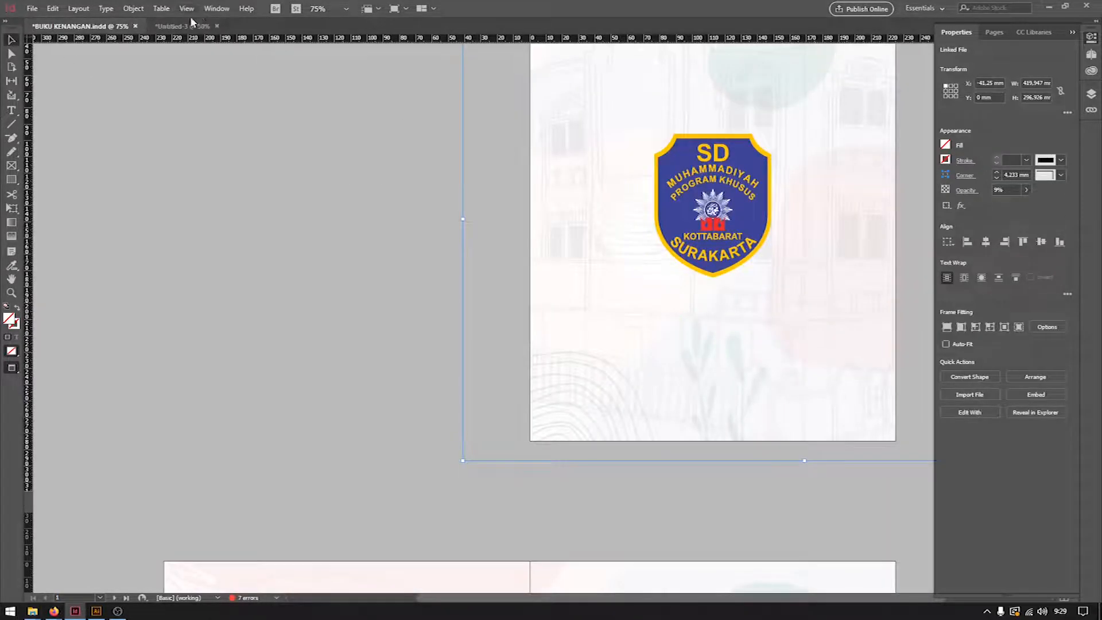
click(191, 26)
mouse_move(32, 611)
click(235, 552)
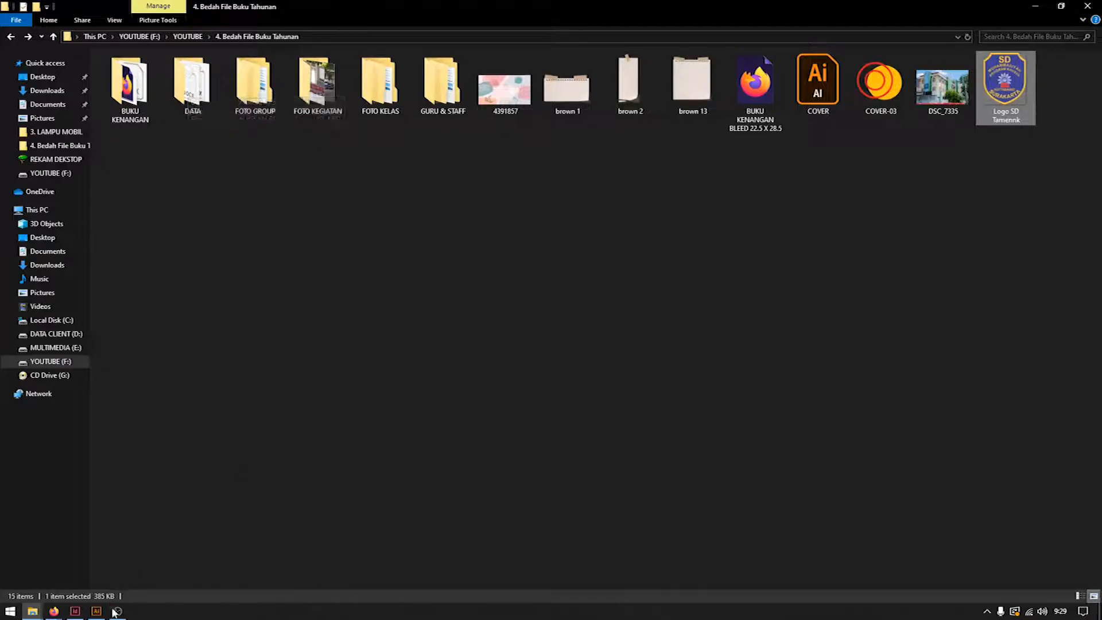
click(75, 612)
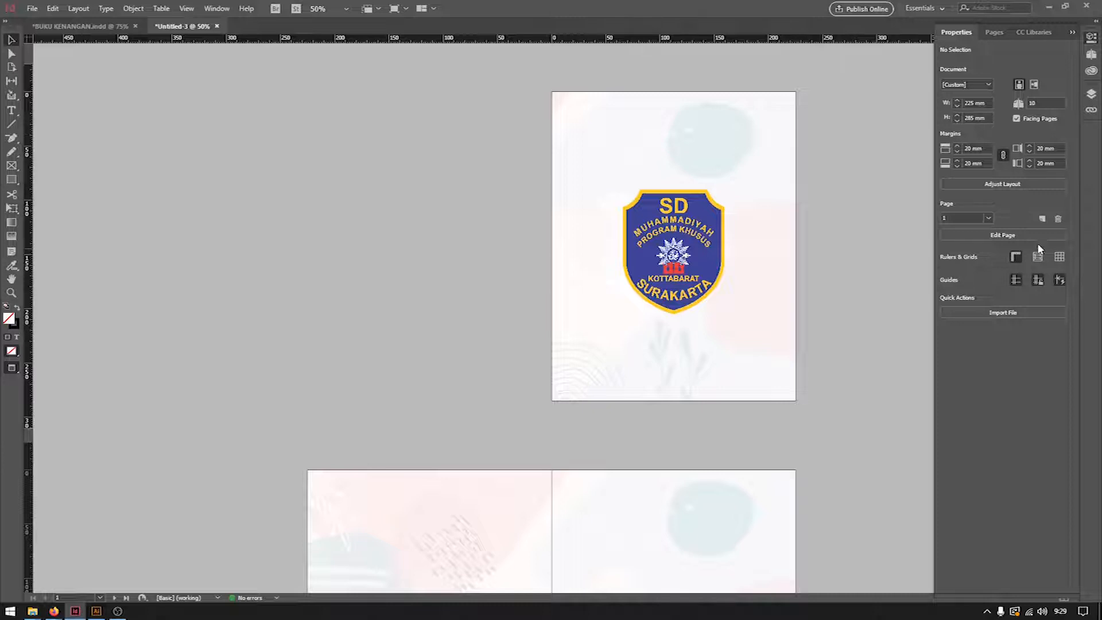
Step: Examine the empty page 2–3 spread and the matching Sejarah Singkat spread with its wide school photo in BUKU KENANGAN.indd
scroll(721, 261, down, 5)
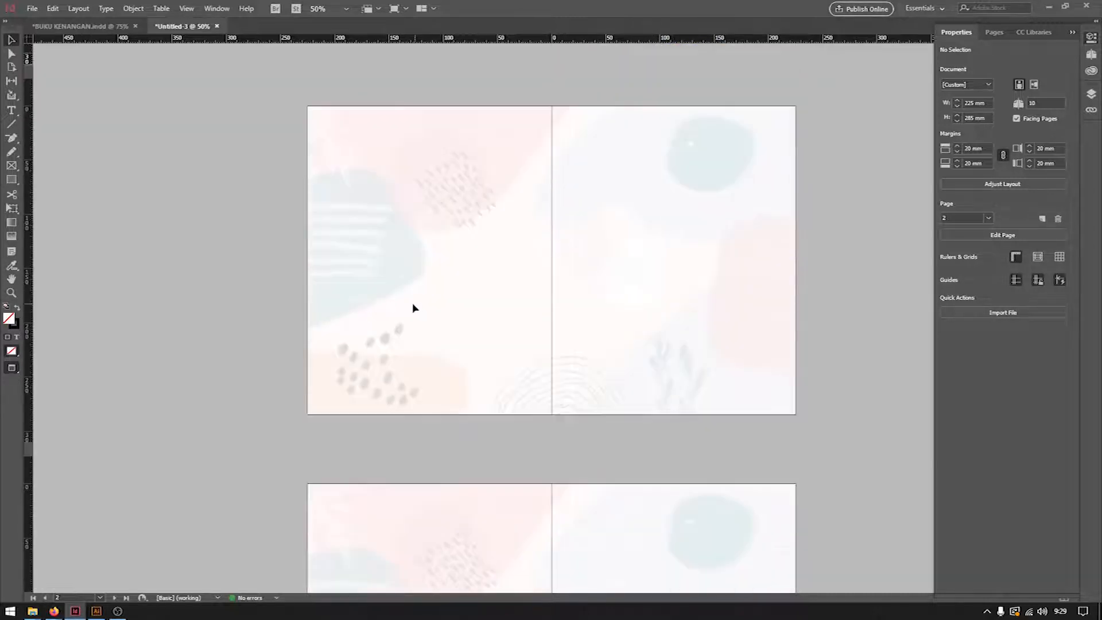
key(ctrl+Tab)
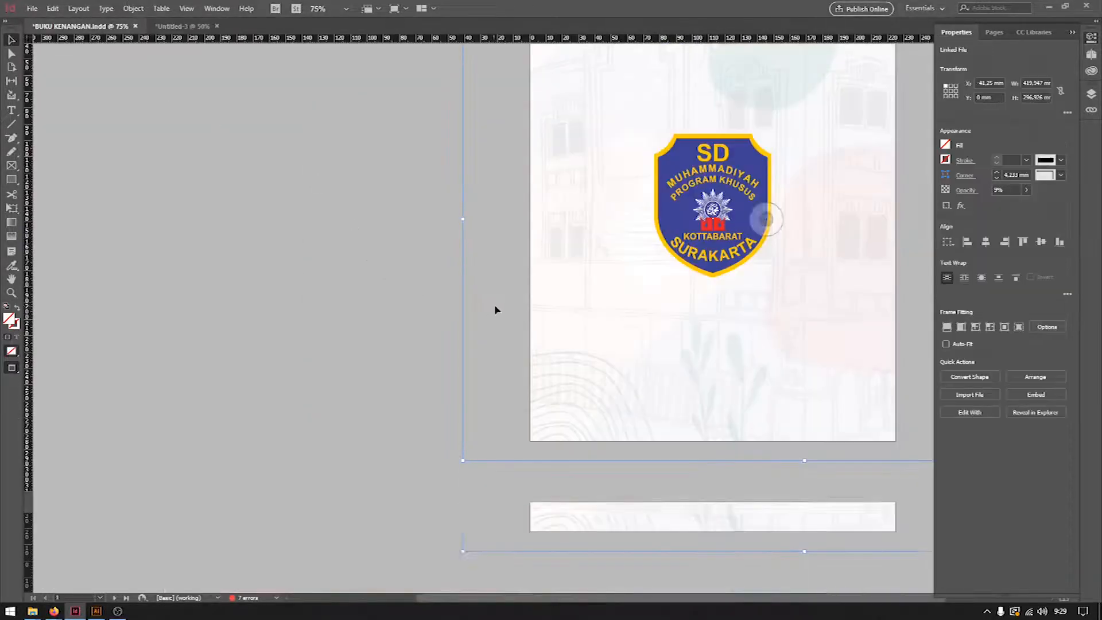
scroll(494, 304, down, 5)
key(ctrl+minus)
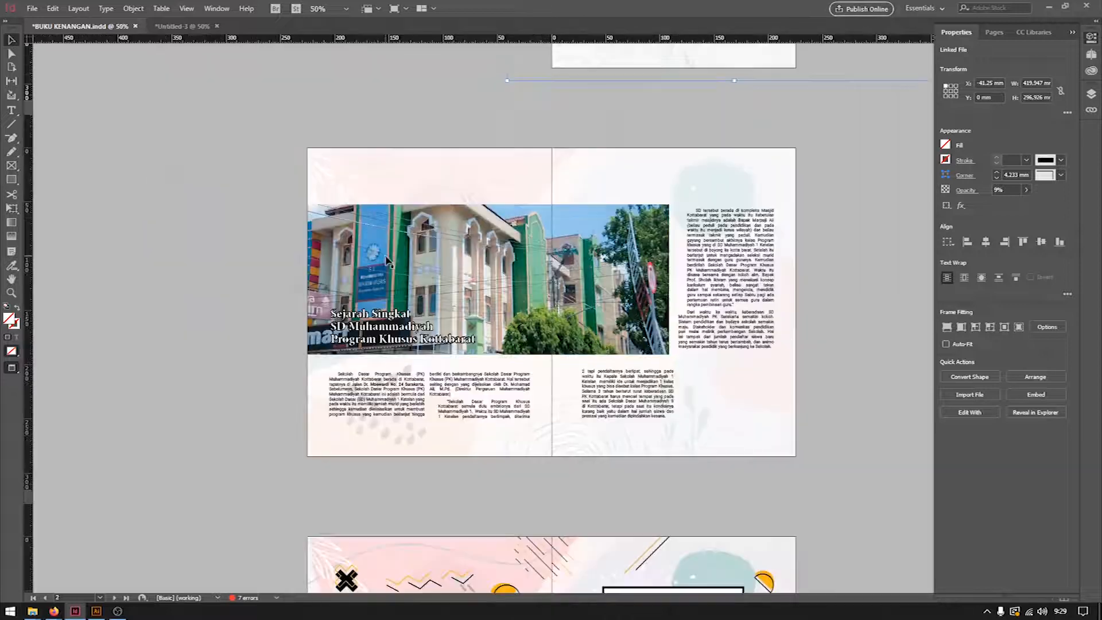
click(218, 228)
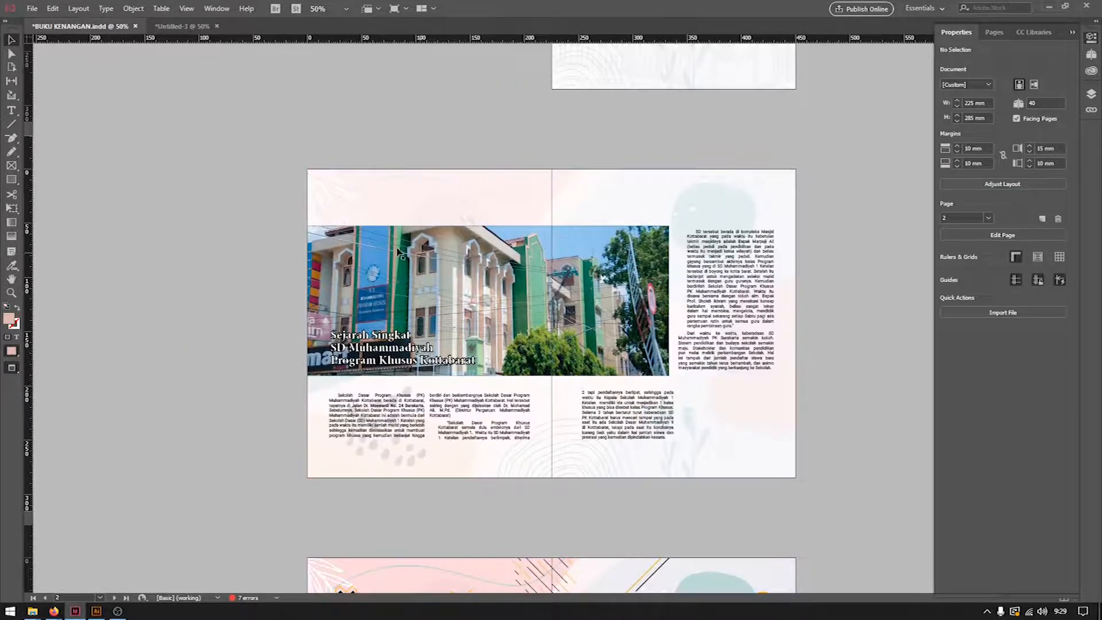
Step: In the new document, draw a rectangle about 374 x 122 mm across pages 2 and 3, extending beyond page 2's outer edge
click(183, 27)
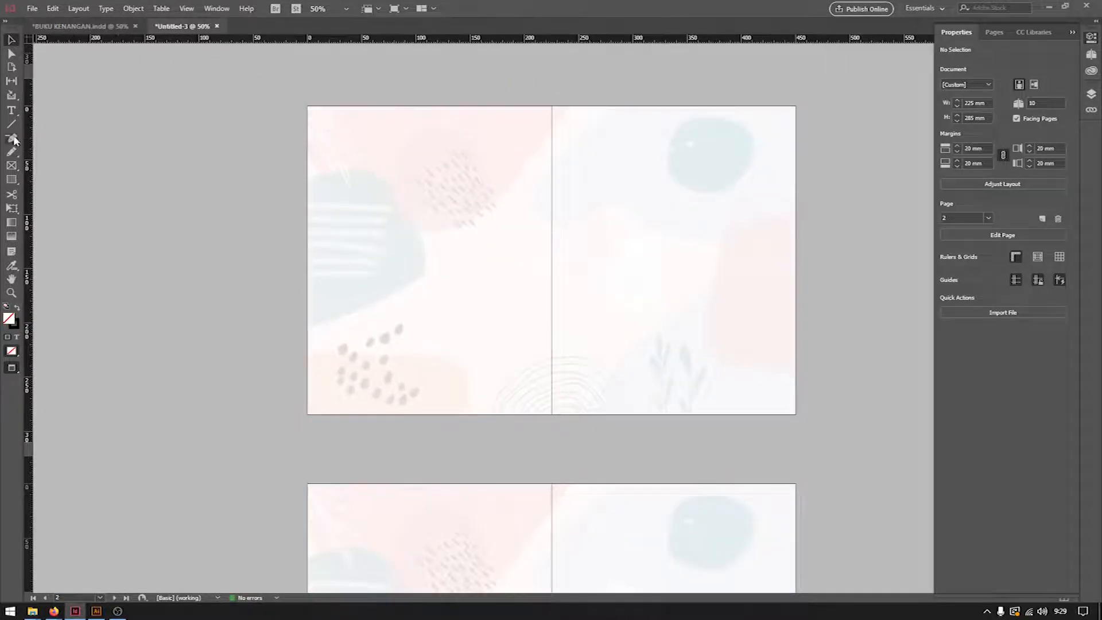
drag(12, 179, 35, 190)
drag(260, 172, 666, 304)
click(10, 43)
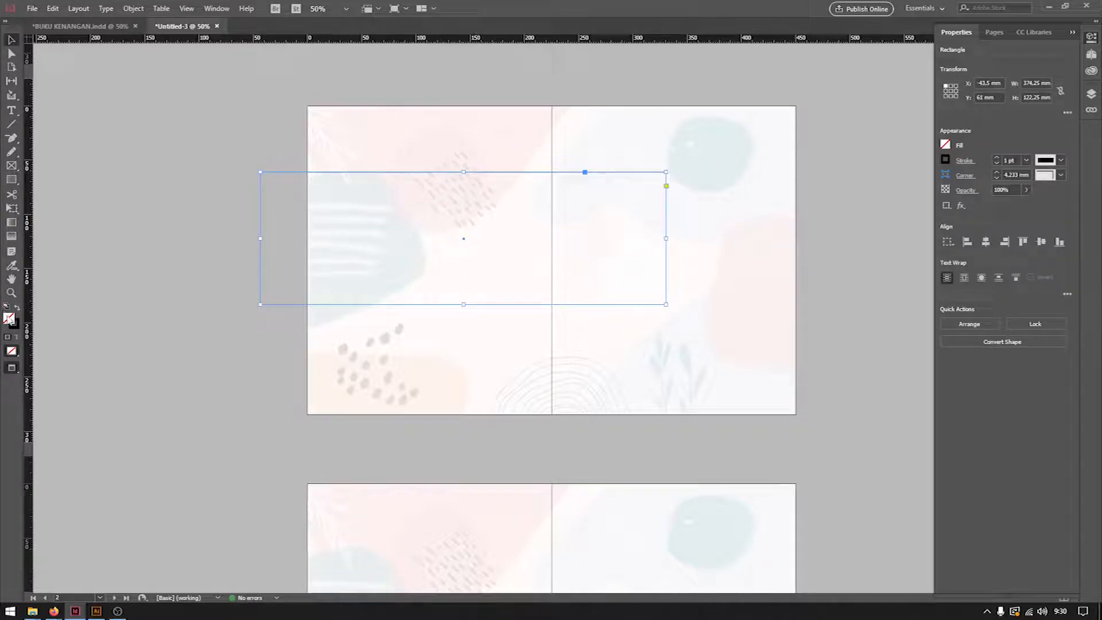
Step: Fill the rectangle with grey at C=0 M=0 Y=0 K=40 and set its stroke to None
double_click(19, 319)
click(655, 342)
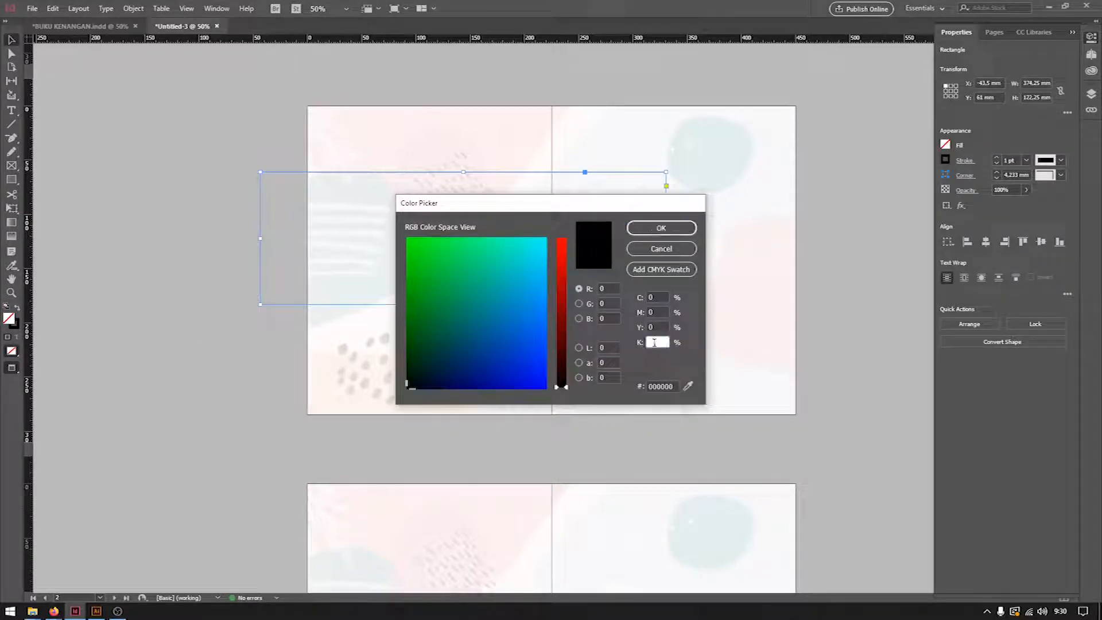
text(40)
click(677, 228)
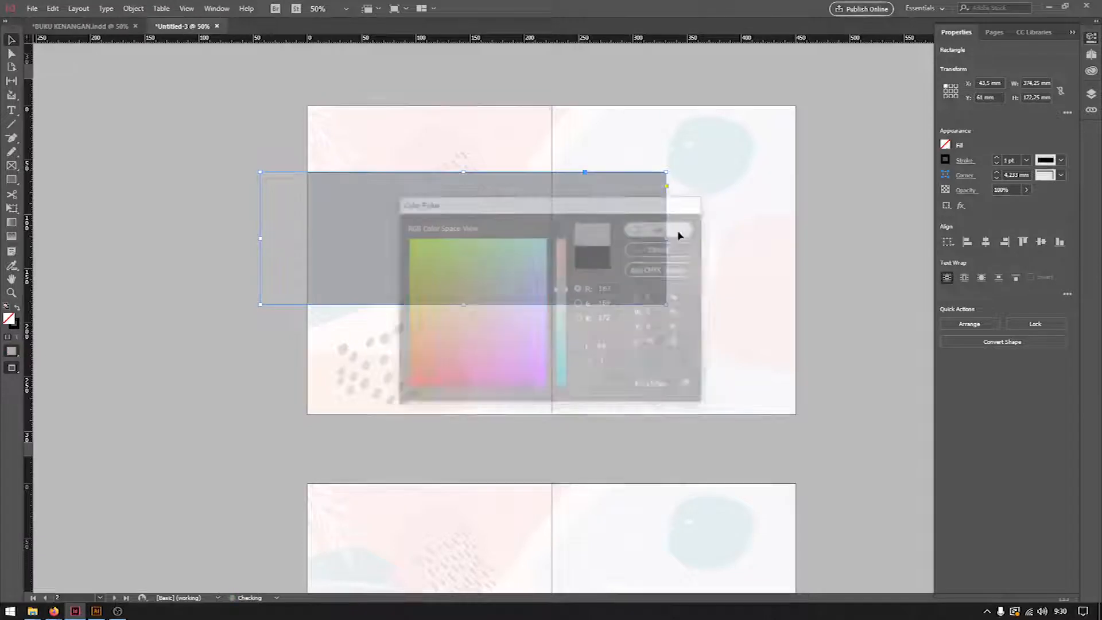
click(946, 160)
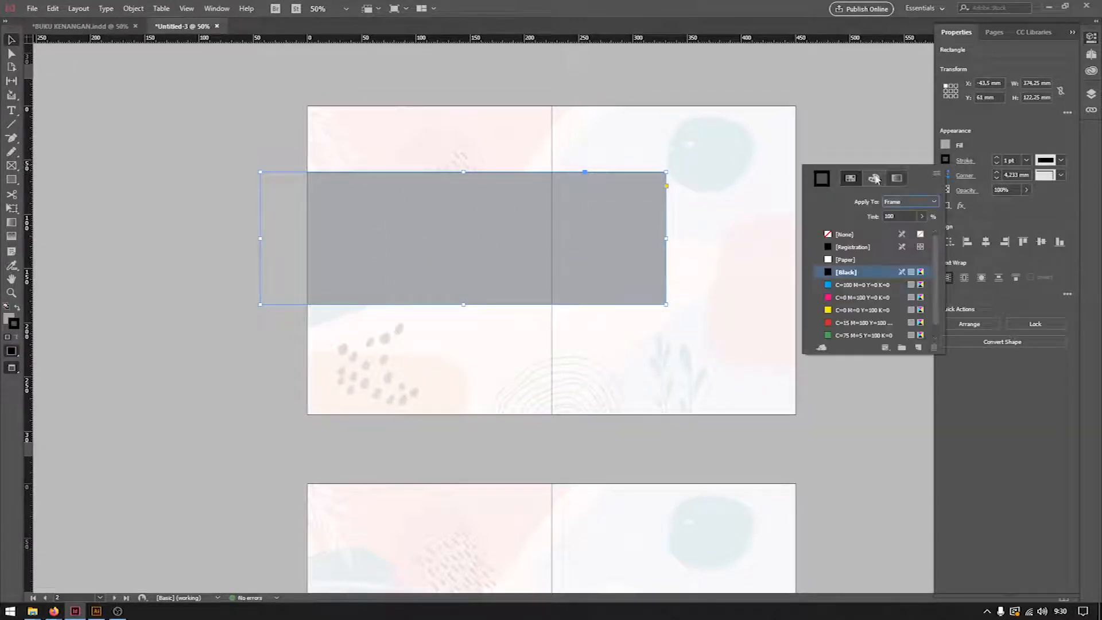
click(831, 235)
click(612, 97)
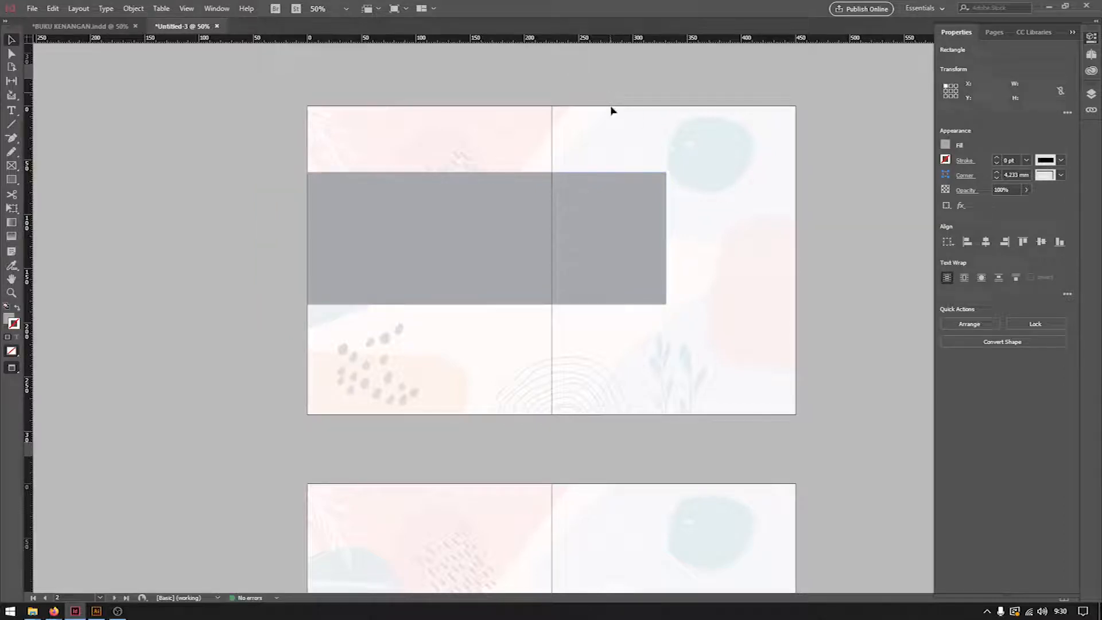
Step: Compare the grey rectangle with the photo in BUKU KENANGAN.indd, then extend its height to about 136 mm with its upper edge at Y 56.5 mm
click(630, 216)
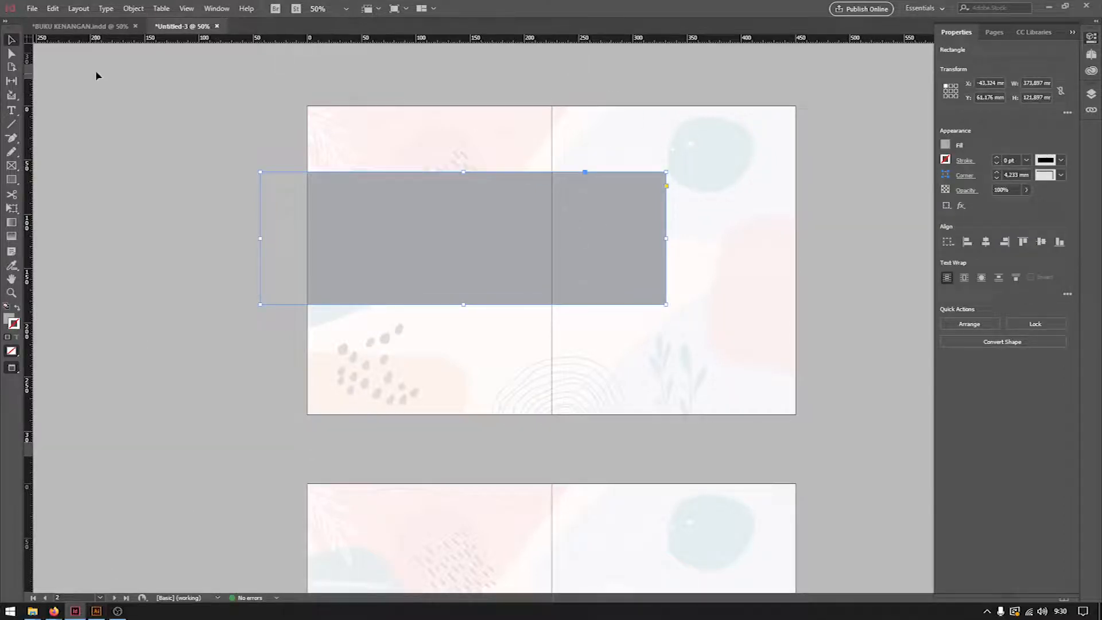
click(109, 26)
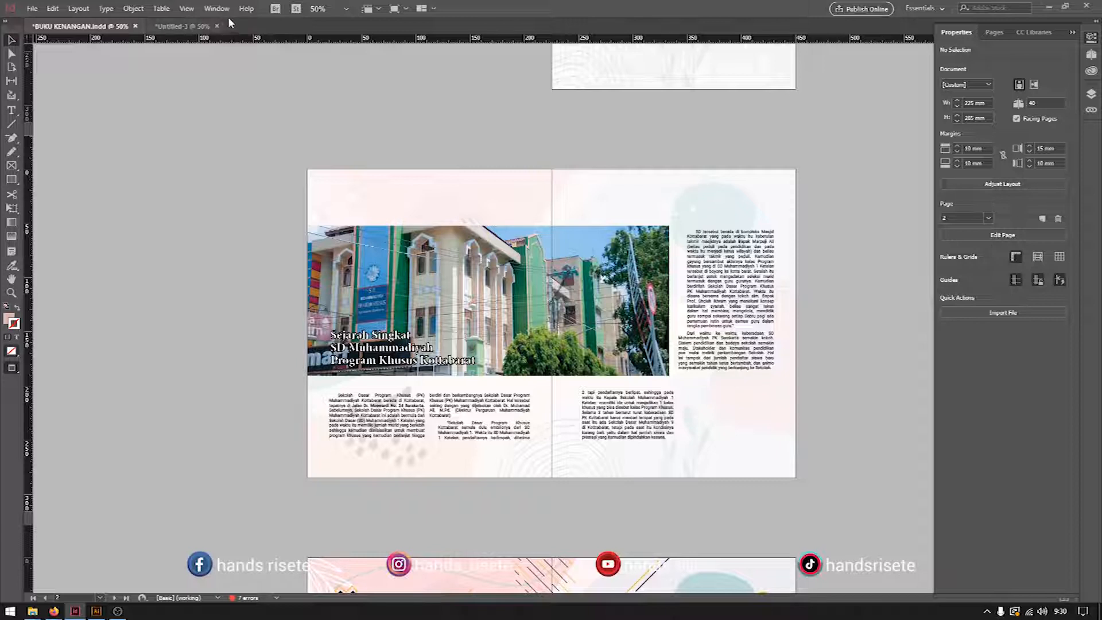
click(183, 26)
drag(464, 305, 464, 320)
drag(410, 240, 405, 235)
Step: Draw a text frame about 90 x 69 mm below the grey rectangle on page 2 and fill a line with dummy characters
key(t)
drag(332, 318, 431, 395)
text(dgdgdfgdfgdfgdfgdfgdfgdfgfgfgfgdfg)
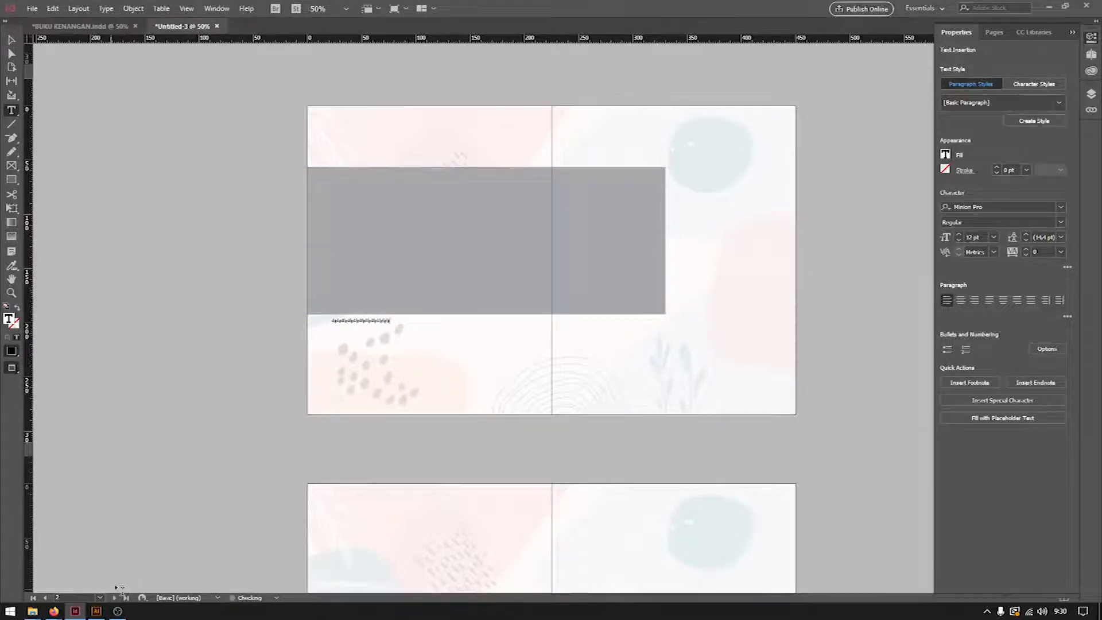
Step: Replace the dummy characters with the full history text copied from the Sejarah Singkat spread in BUKU KENANGAN.indd
click(86, 26)
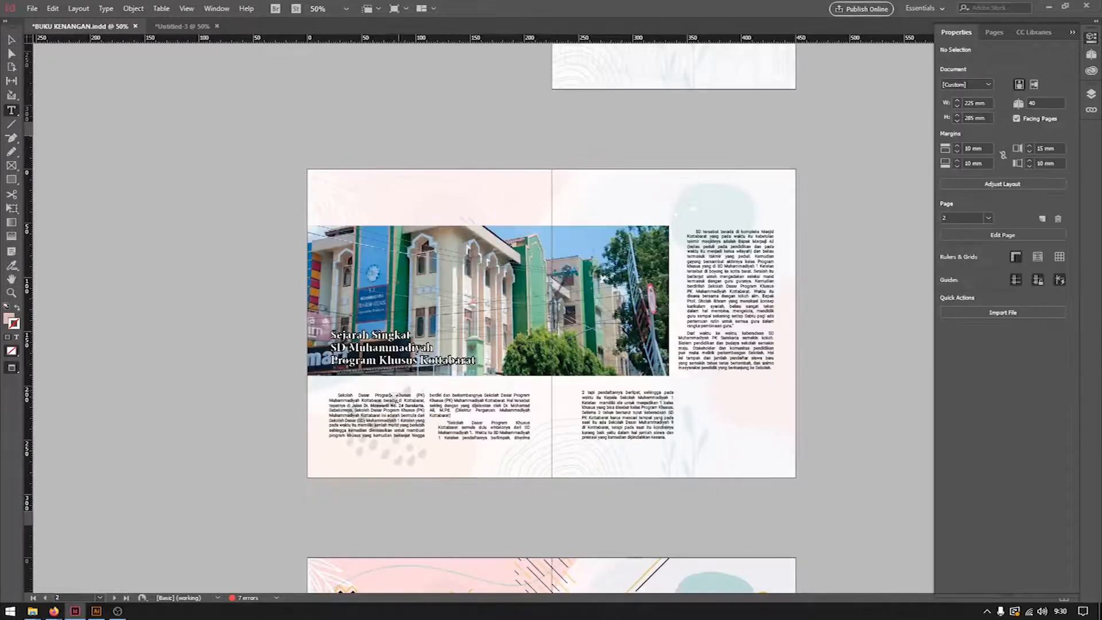
click(382, 394)
key(ctrl+a)
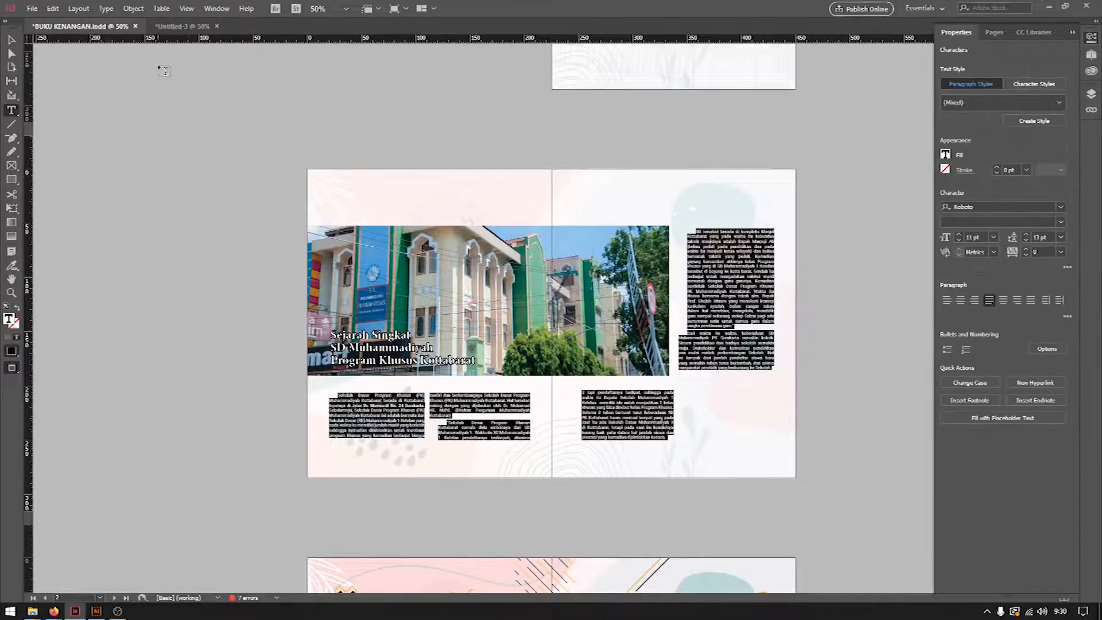
click(182, 26)
key(ctrl+a)
key(ctrl+v)
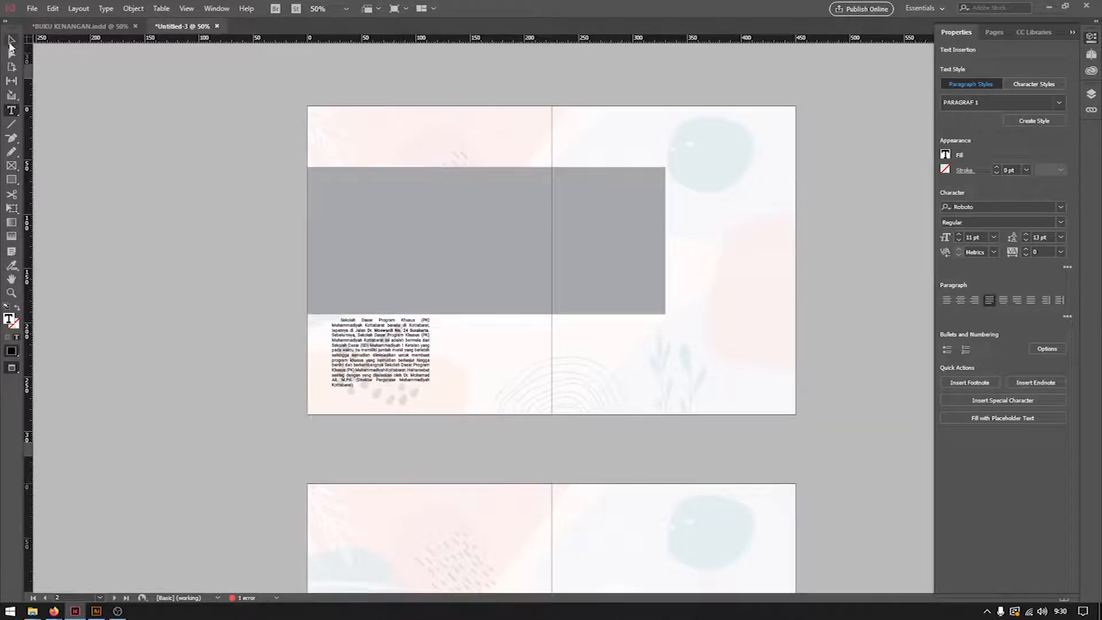
click(11, 46)
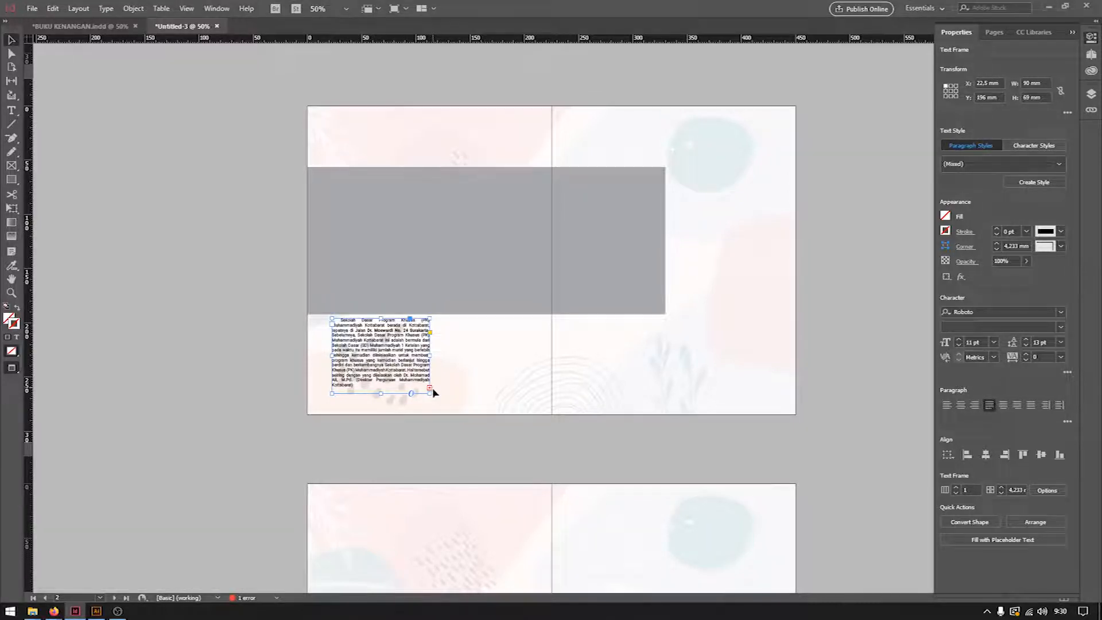
Step: Continue the overset history text from the first frame into a new threaded text frame on page 2
key(ctrl+equal)
key(ctrl+equal)
key(ctrl+equal)
key(ctrl+equal)
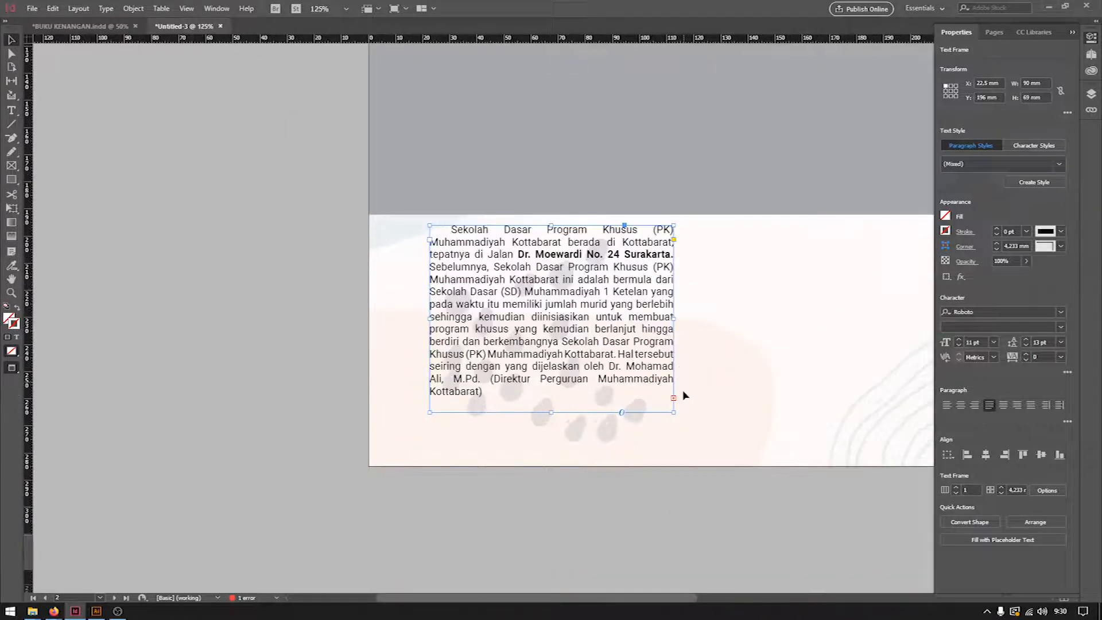
click(674, 398)
click(735, 277)
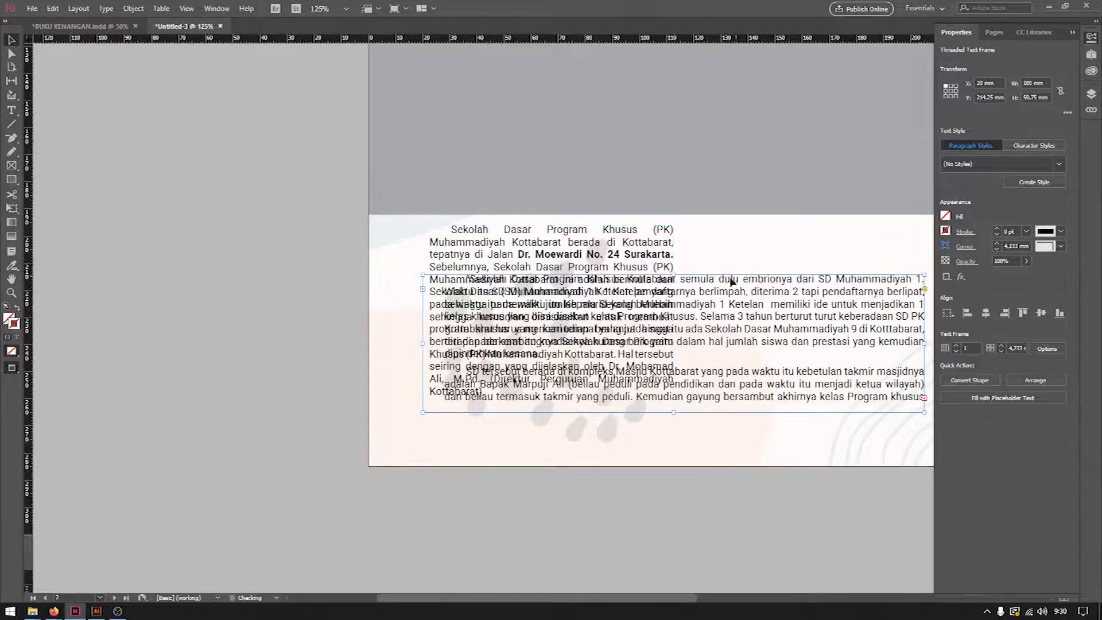
Step: Narrow the threaded frame to 90 mm, place it beside the first text column on page 2 and extend its height to 66 mm
key(ctrl+minus)
drag(780, 301, 739, 321)
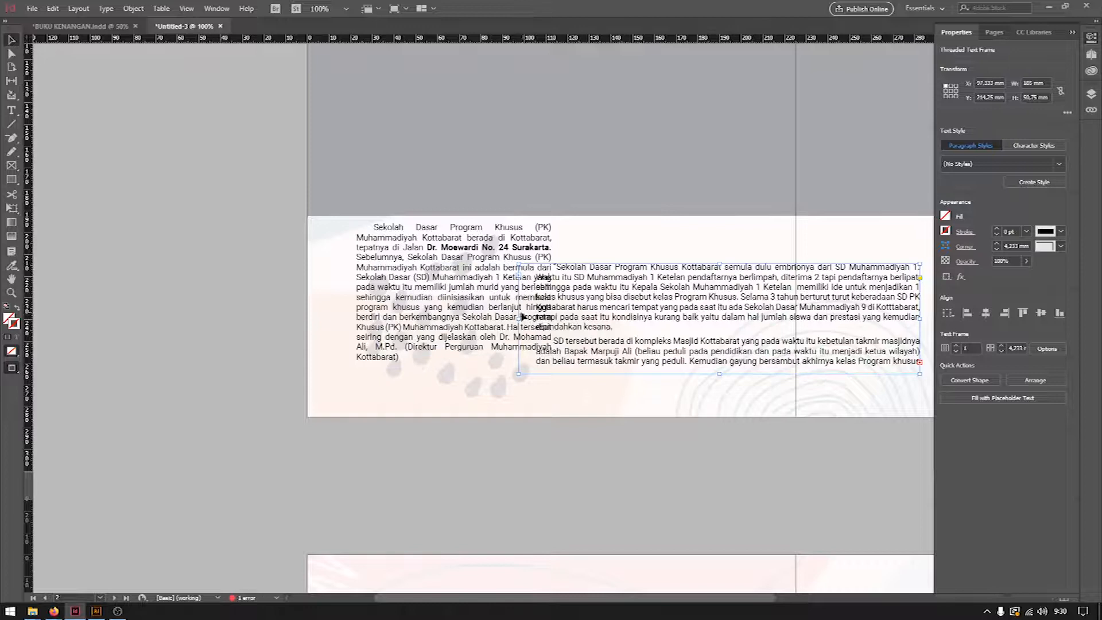
drag(518, 319, 635, 265)
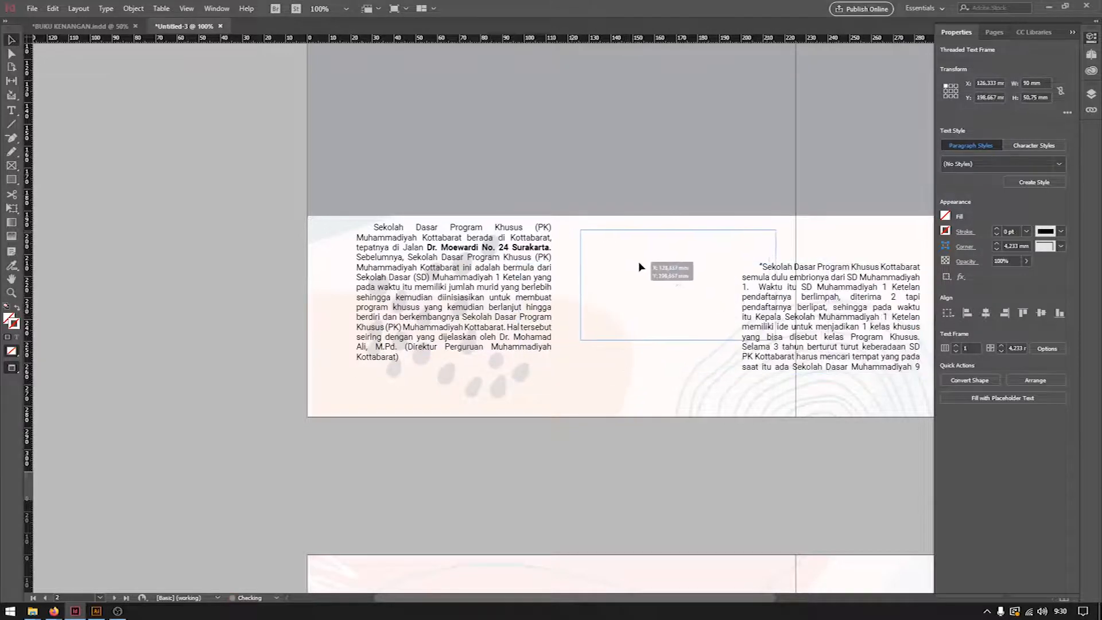
drag(683, 340, 640, 373)
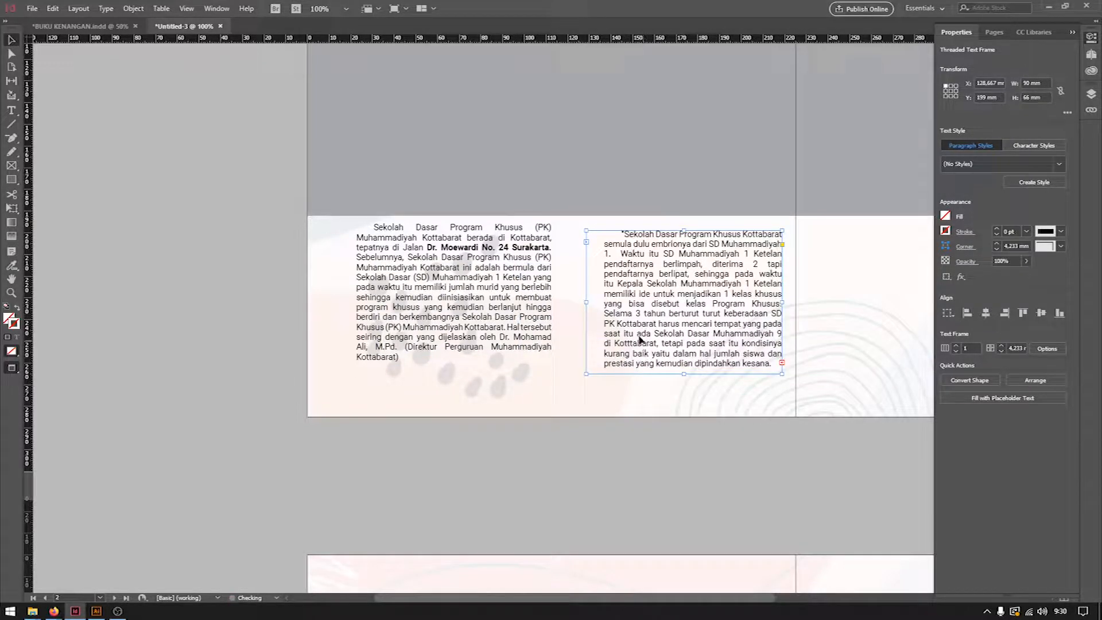
key(ctrl+minus)
click(175, 246)
scroll(167, 239, up, 1)
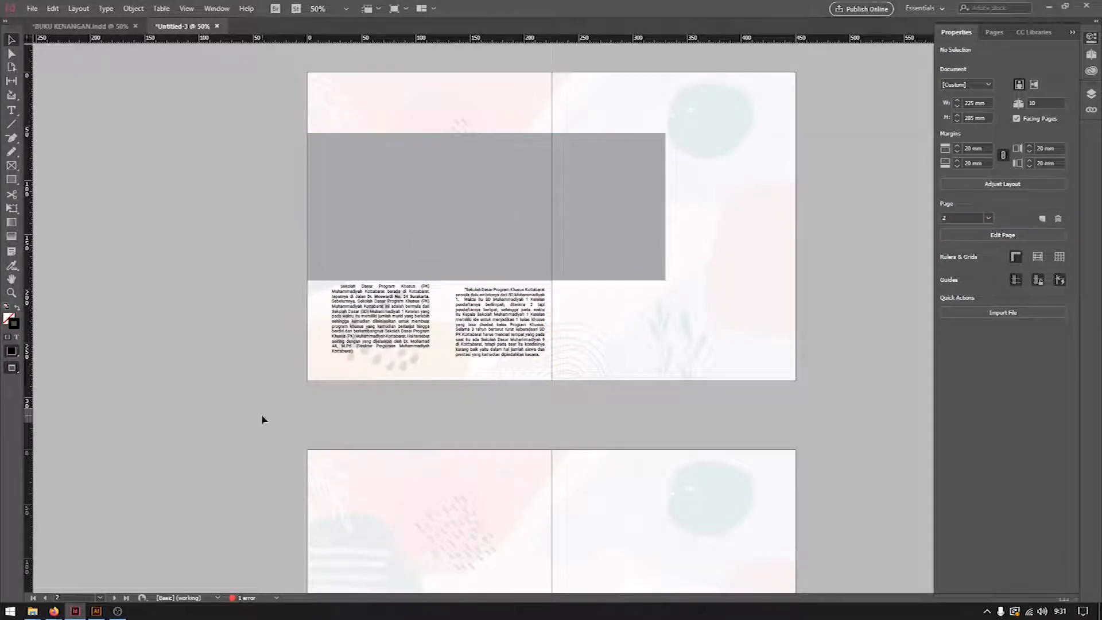
Step: Copy the title "Sejarah Singkat SD Muhammadiyah Program Khusus Kottabarat" from BUKU KENANGAN.indd and return to the new document with the Type tool
click(109, 25)
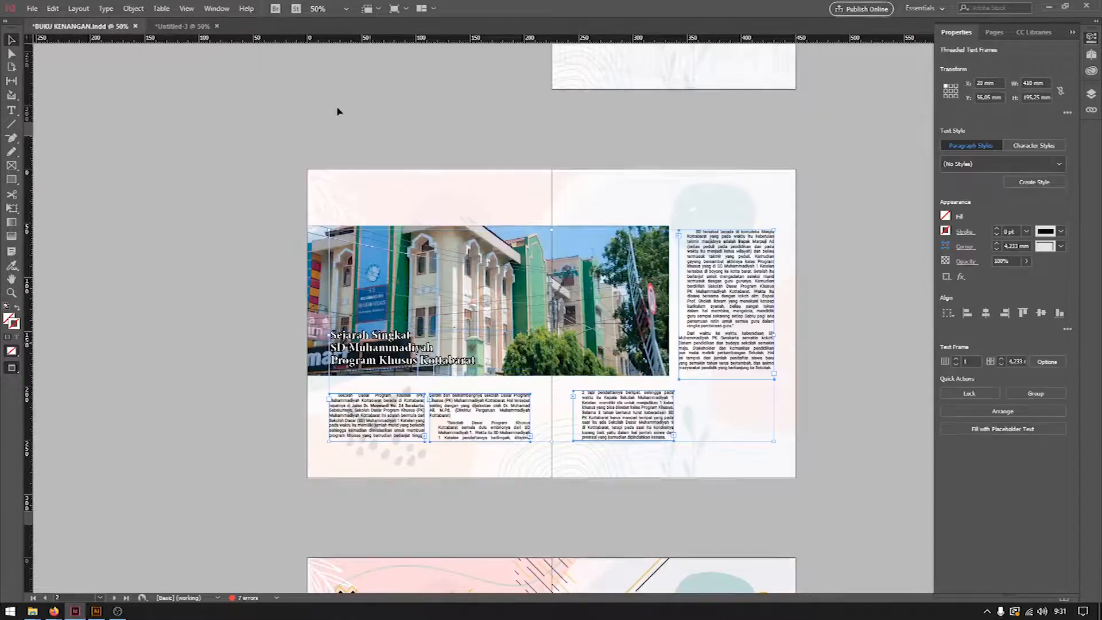
click(11, 111)
click(369, 335)
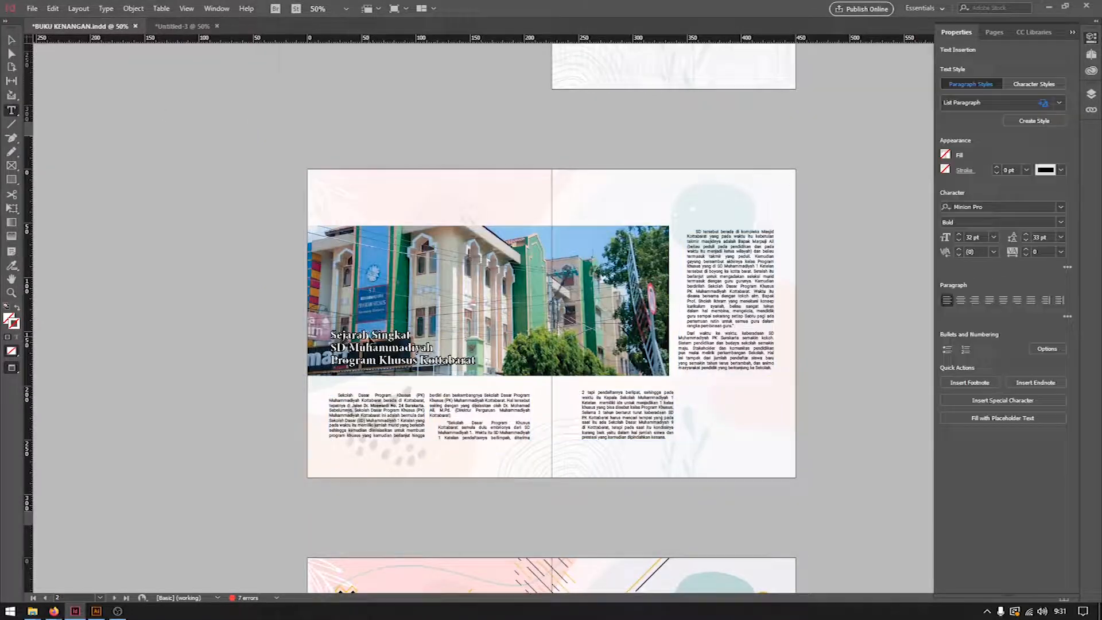
click(179, 26)
click(11, 40)
click(12, 112)
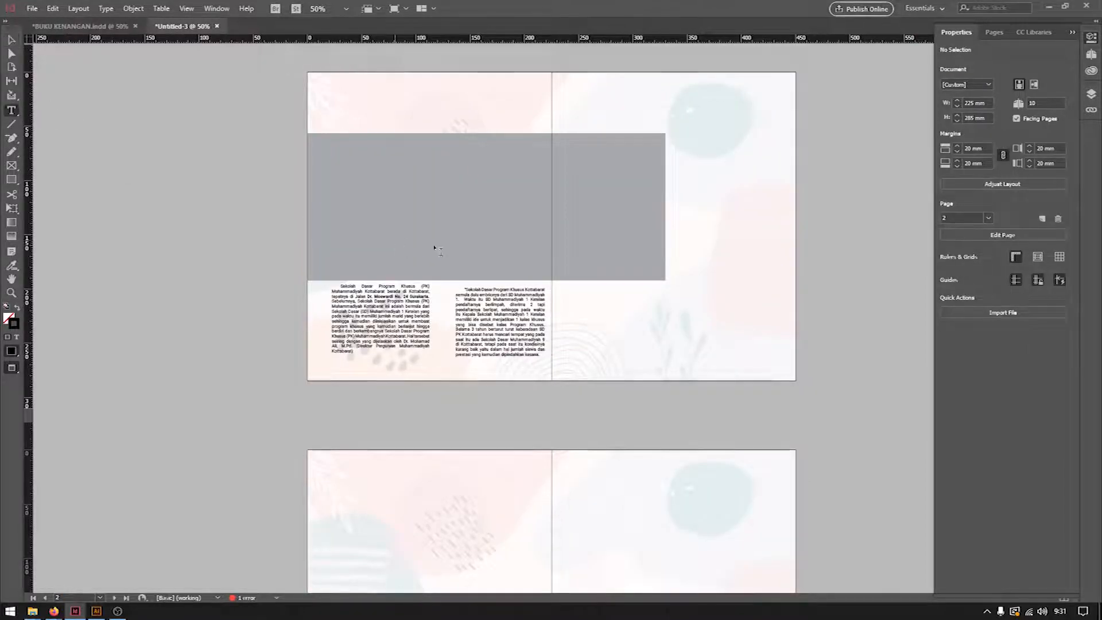
drag(574, 308, 777, 340)
click(436, 266)
click(606, 322)
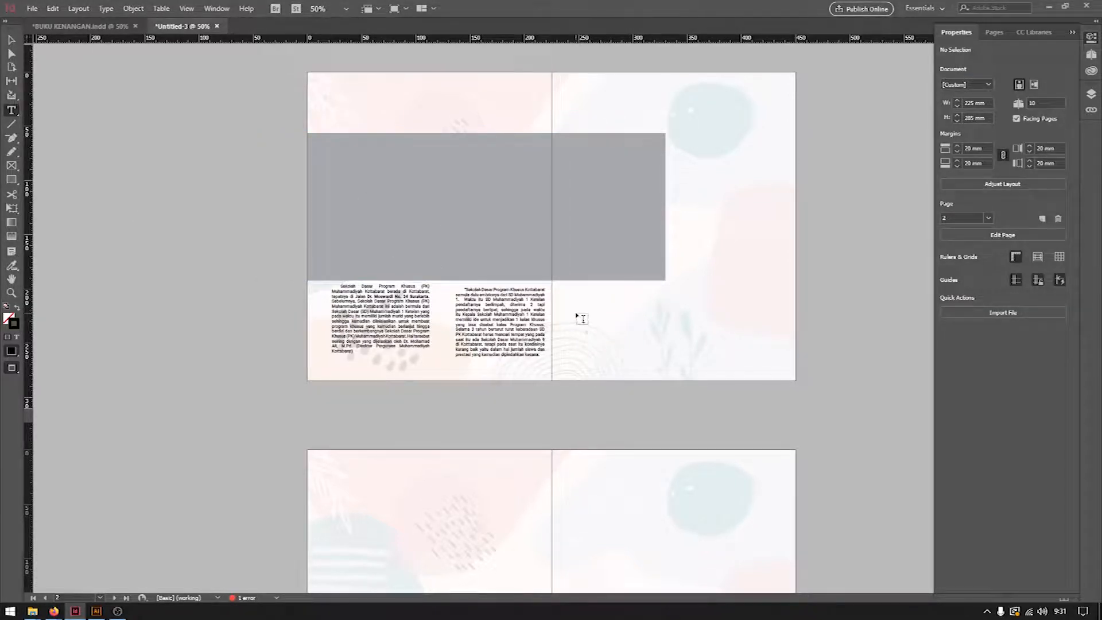
Step: Paste the title into a new text frame about 253 x 52 mm and place it over the lower part of the grey rectangle on page 2
drag(571, 296, 839, 328)
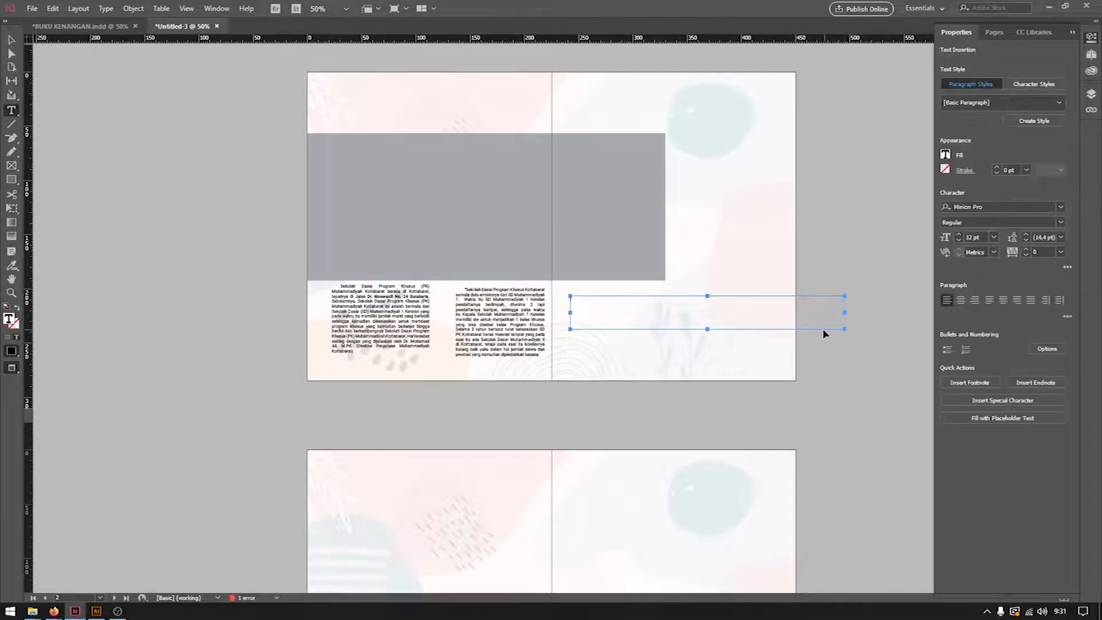
key(ctrl+v)
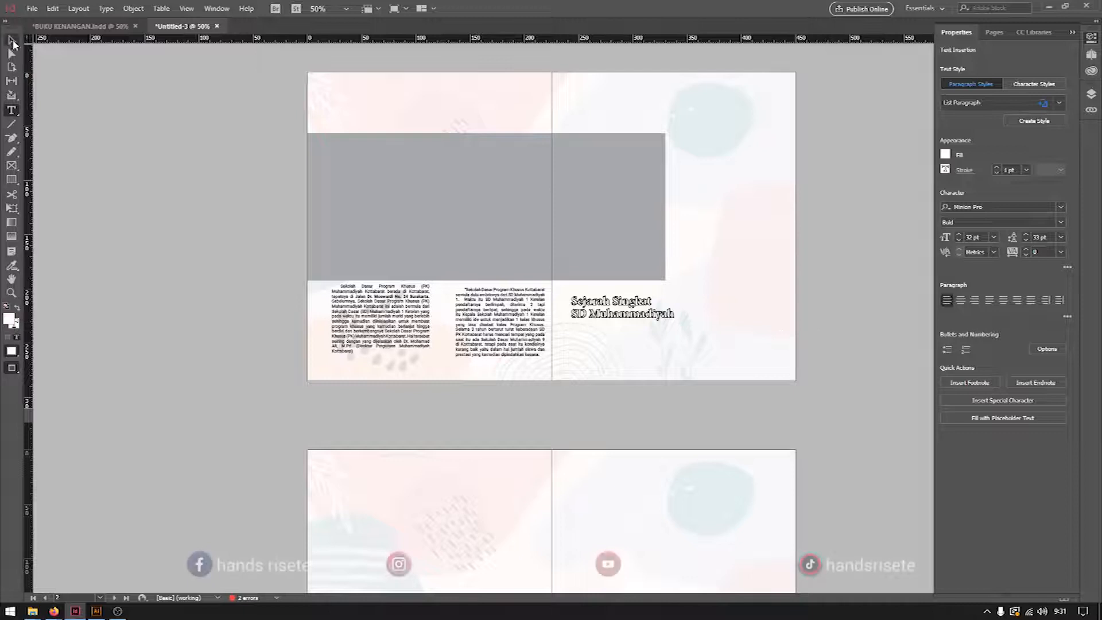
key(Escape)
drag(707, 329, 707, 352)
drag(629, 321, 382, 255)
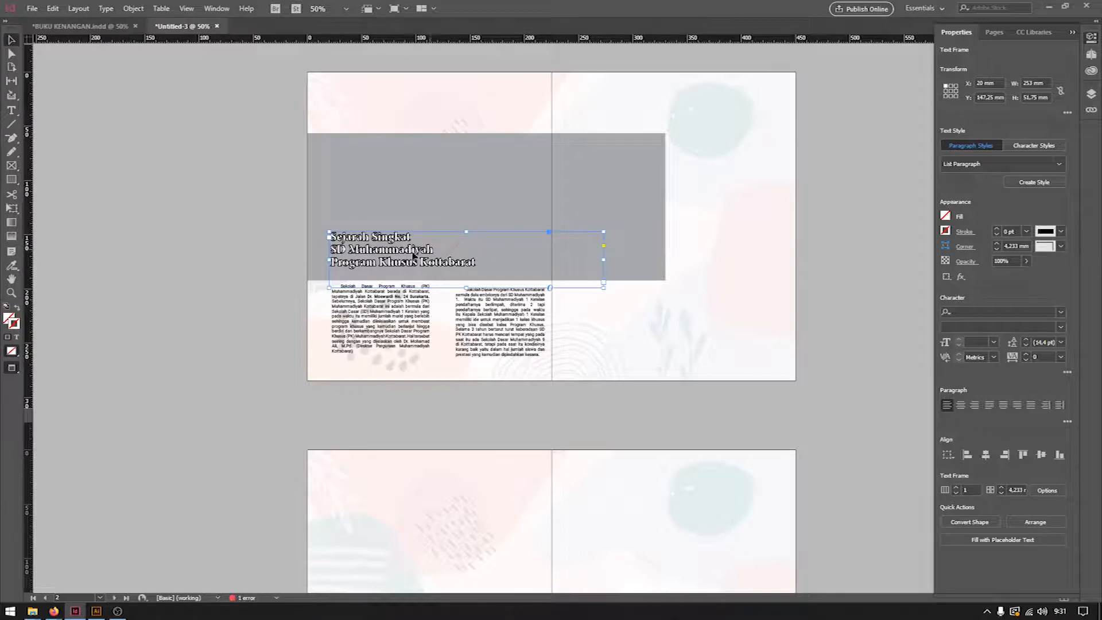
Step: Set the whole title's stroke weight to 0,5 pt and its fill to a pinkish red swatch
key(t)
key(ctrl+a)
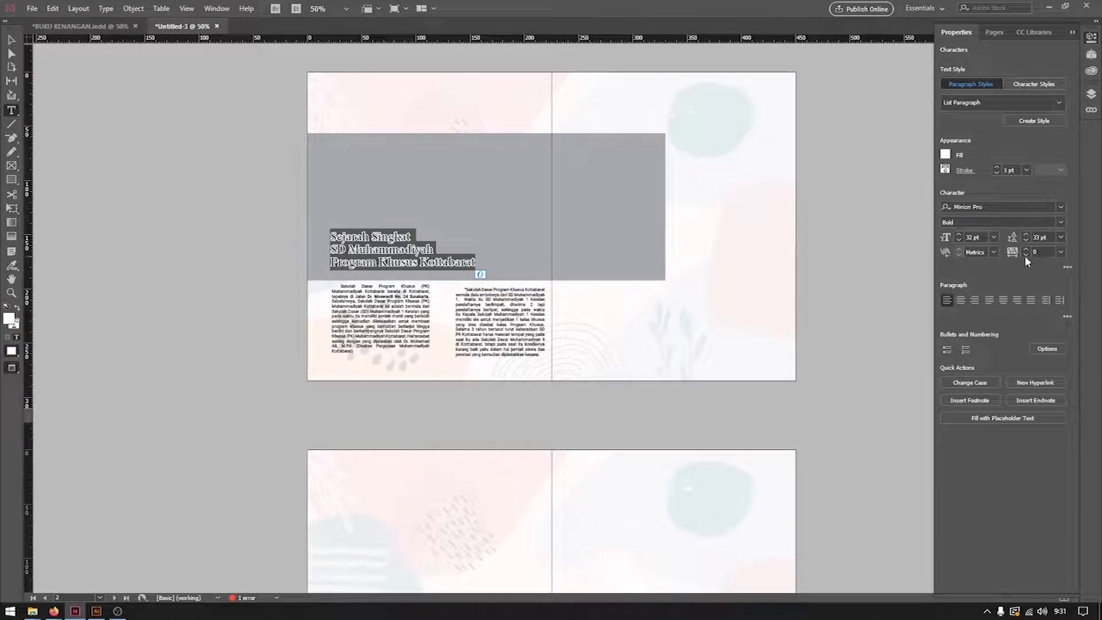
click(1026, 170)
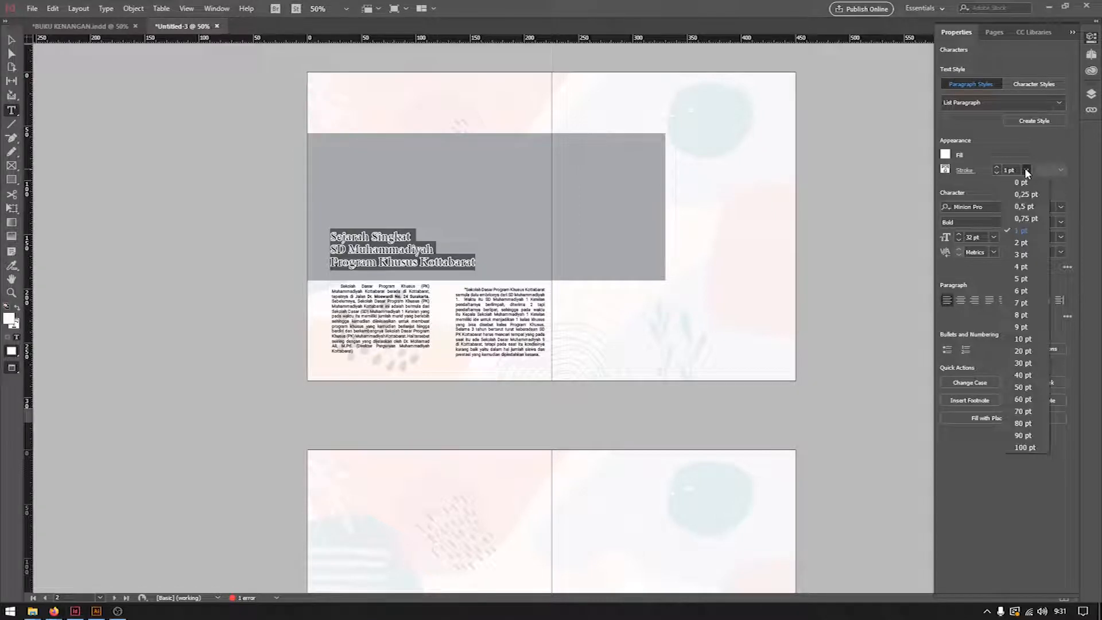
click(1025, 207)
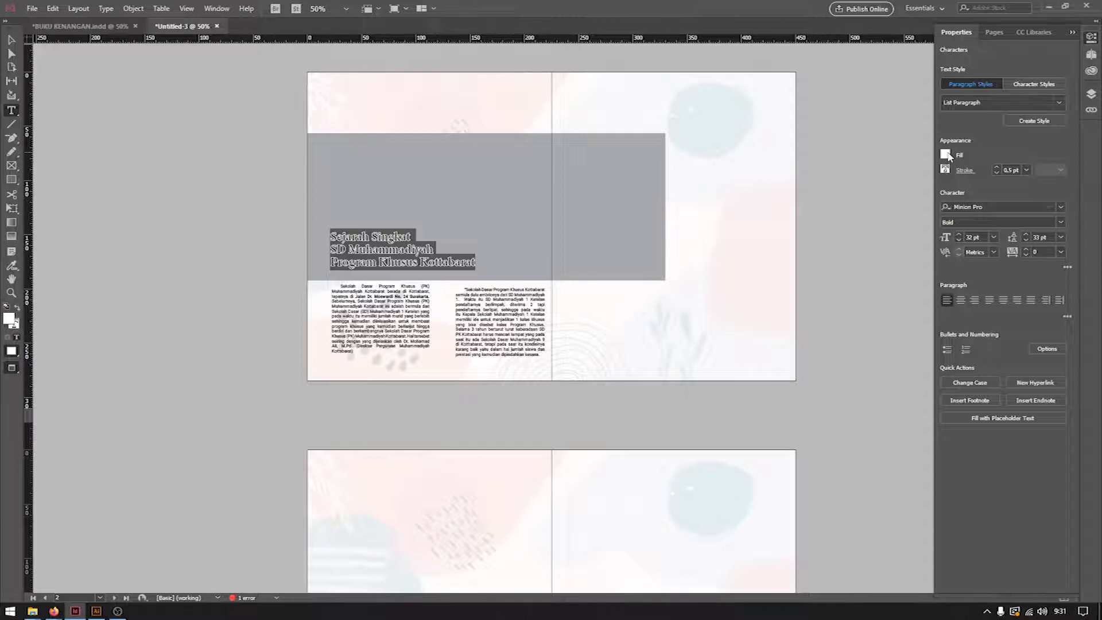
click(945, 154)
click(827, 294)
click(11, 40)
click(163, 142)
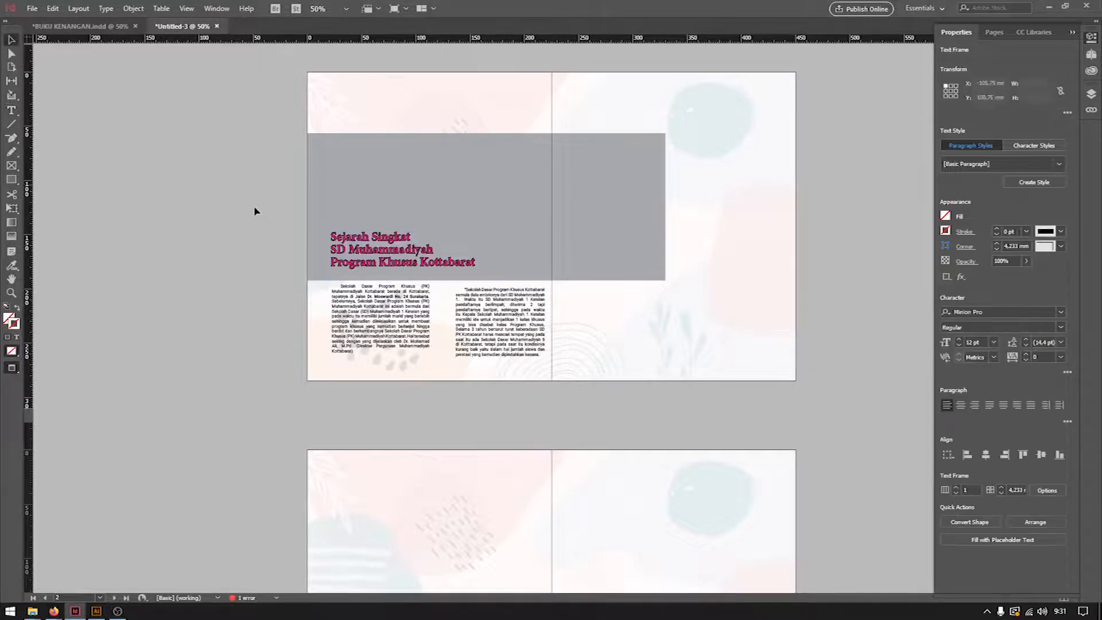
Step: Duplicate the second text column onto page 3 beside the grey rectangle, resize the copy to about 90 x 200 mm and adjust its position
scroll(310, 217, up, 2)
click(506, 372)
drag(506, 372, 728, 353)
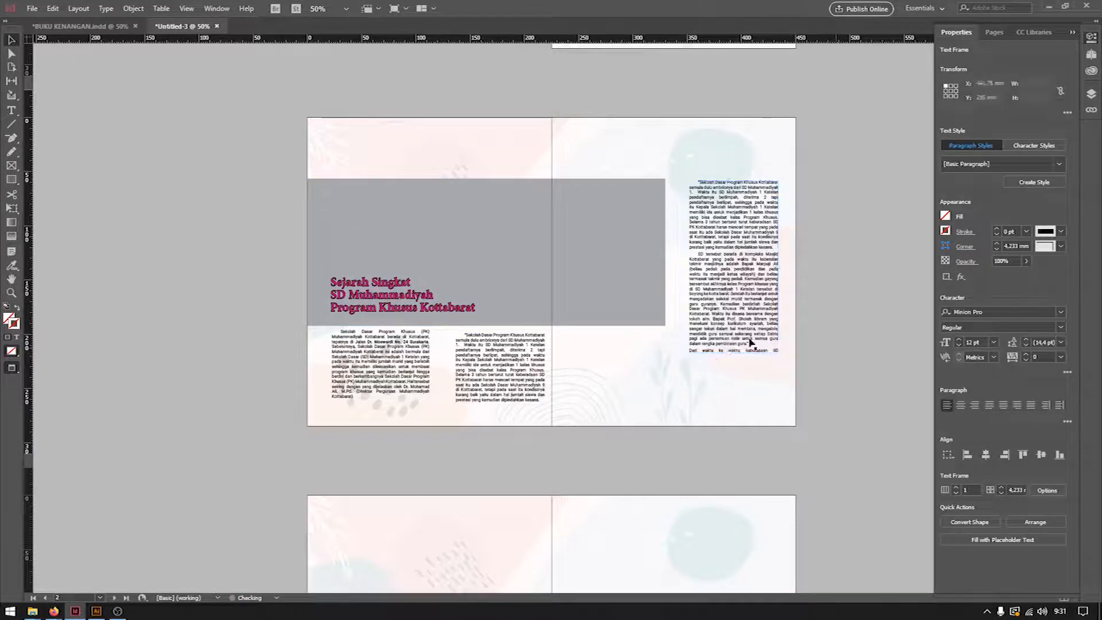
drag(728, 351, 728, 389)
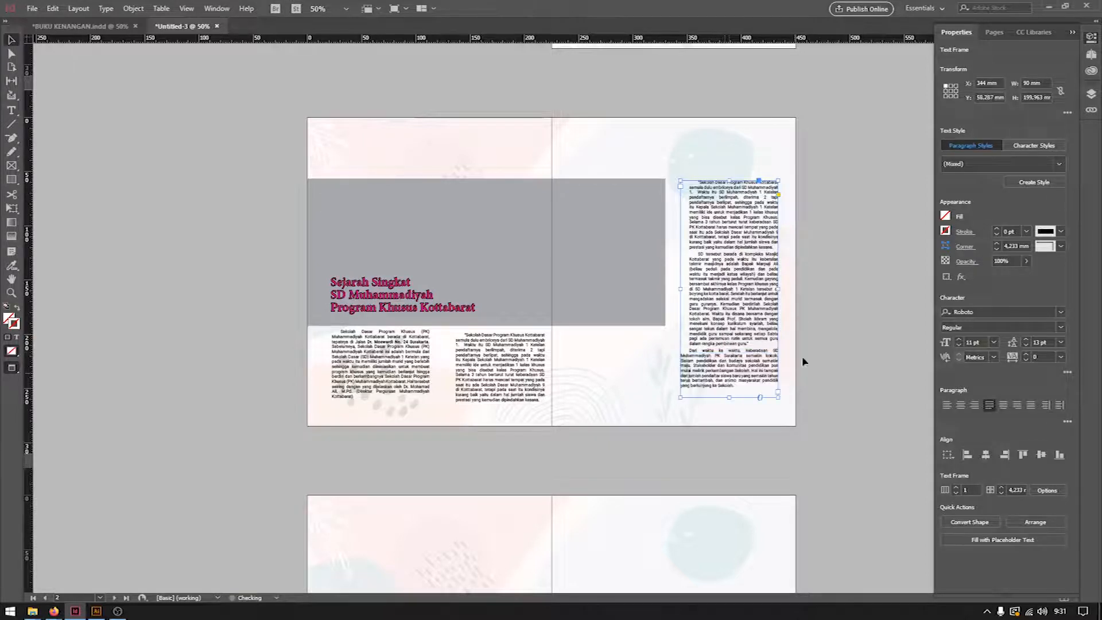
click(805, 266)
click(731, 253)
click(843, 253)
Step: Place the school photo DSC_7335 inside the grey rectangle
click(544, 228)
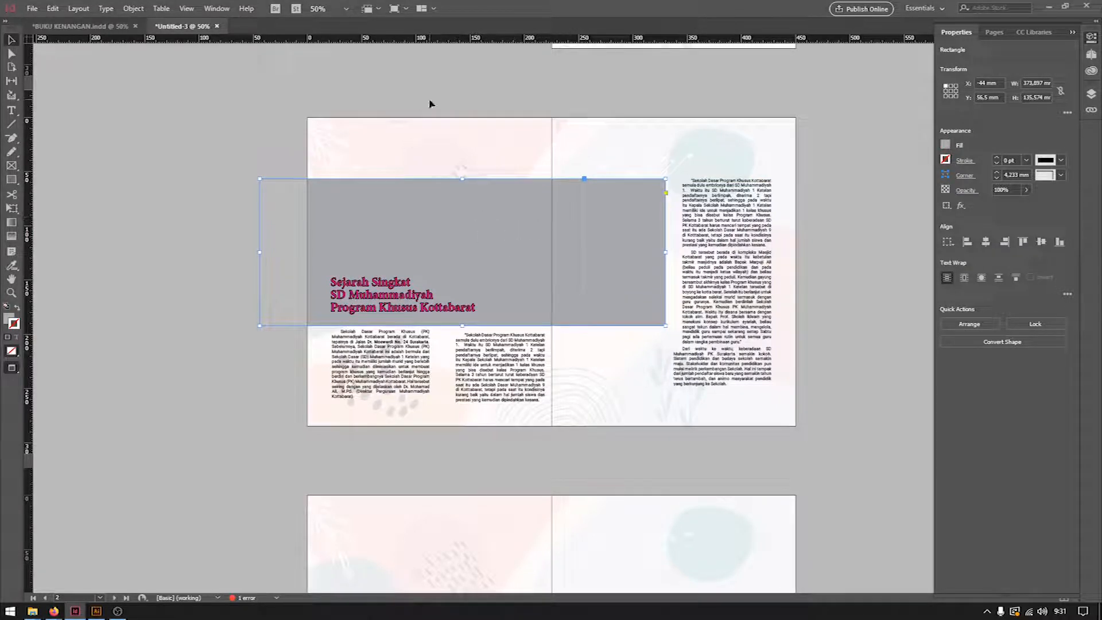
scroll(478, 211, down, 3)
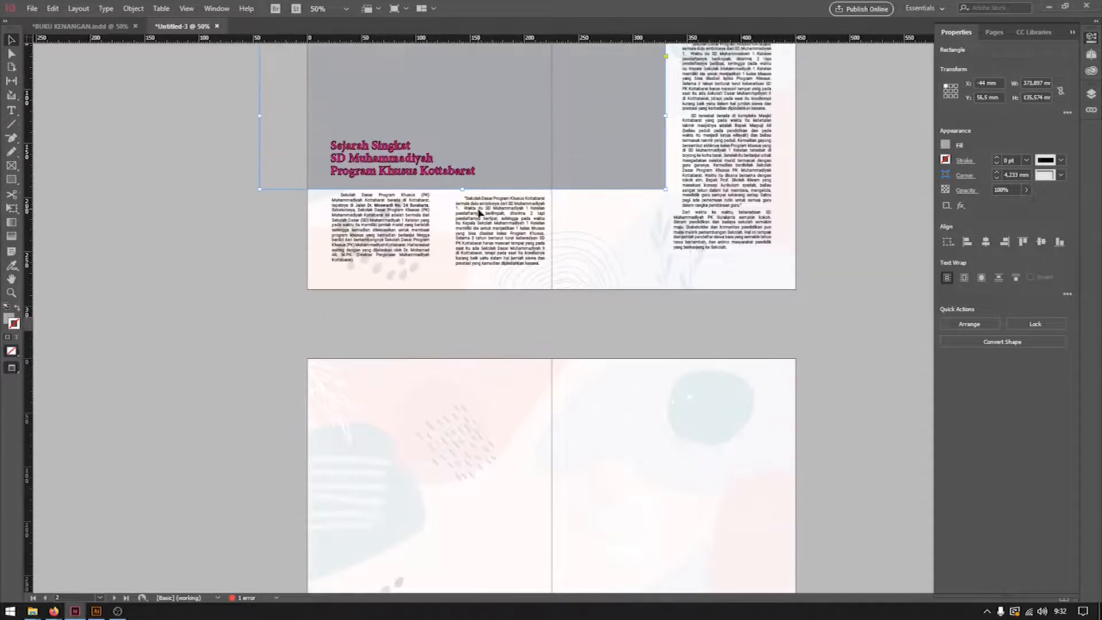
scroll(479, 210, up, 1)
key(ctrl+d)
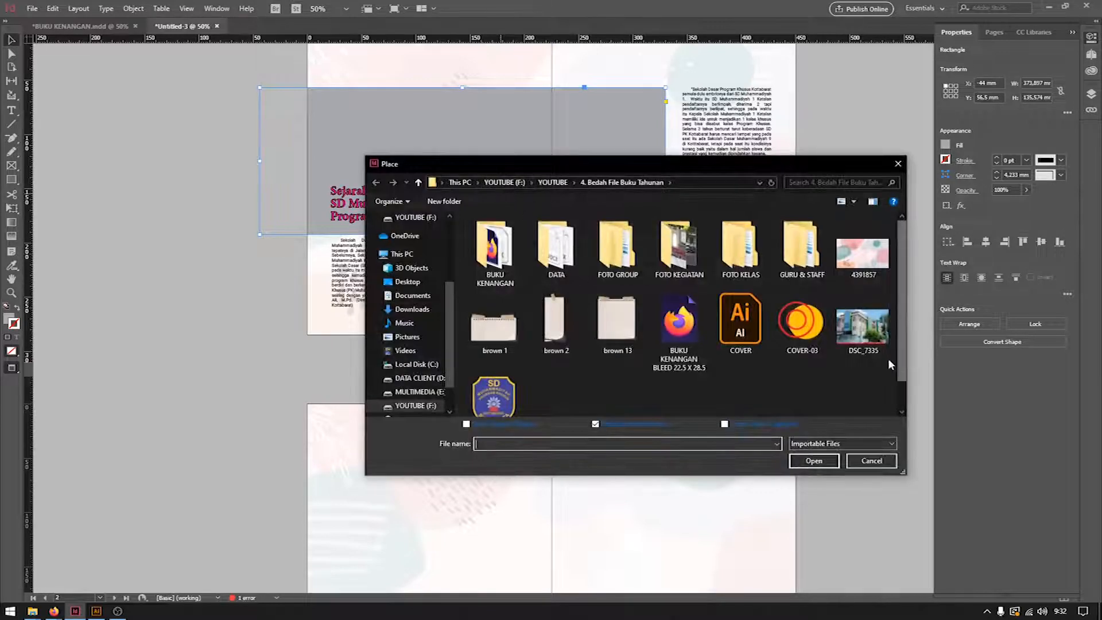
click(871, 334)
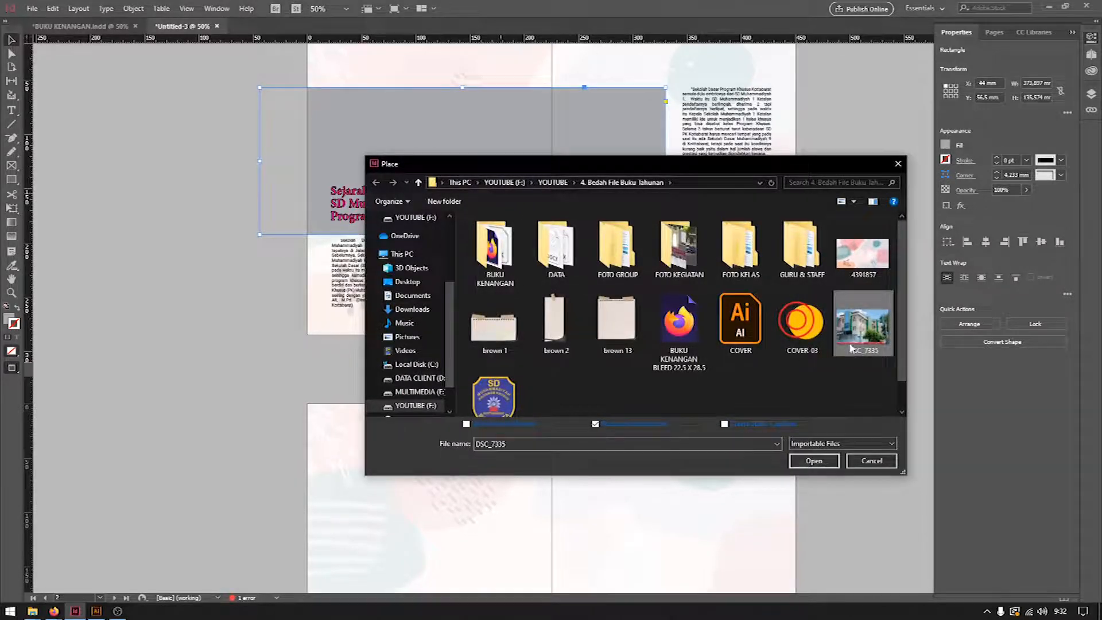
click(814, 461)
scroll(423, 190, up, 3)
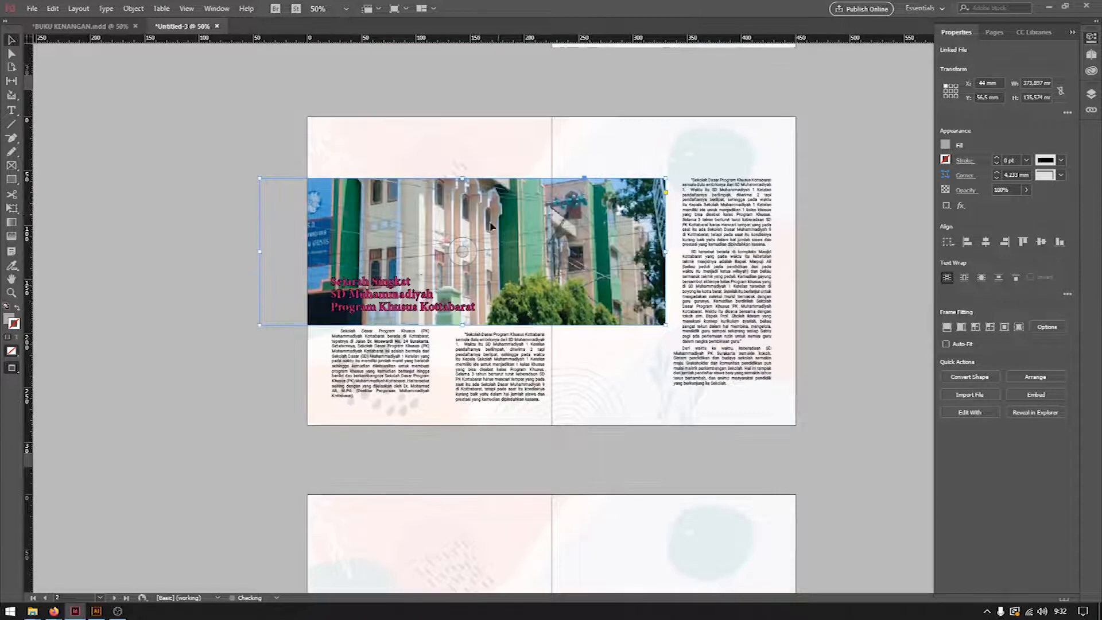
Step: Scale the school photo inside its frame to about 346 x 230 mm and shift it down to show more of the building's upper part
double_click(542, 263)
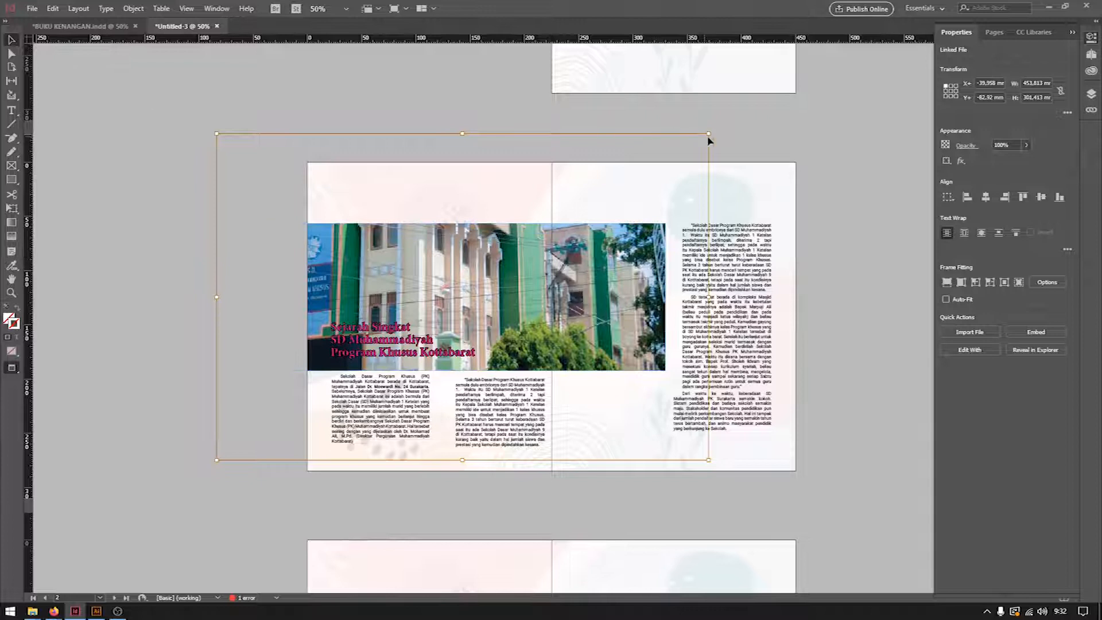
drag(708, 135, 590, 208)
drag(217, 460, 294, 405)
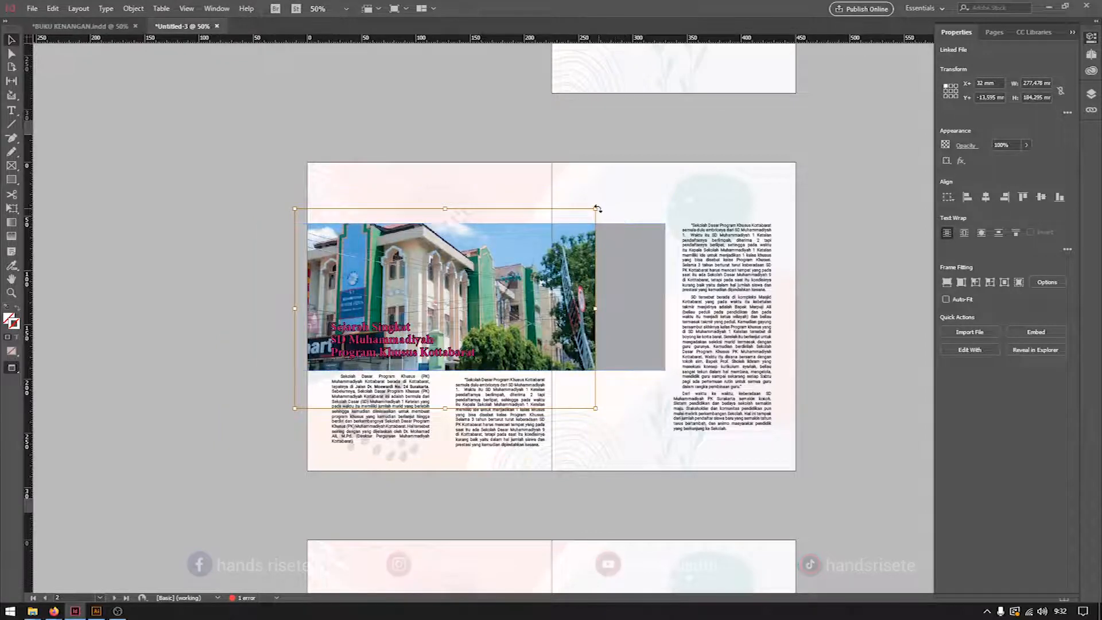
drag(595, 209, 670, 160)
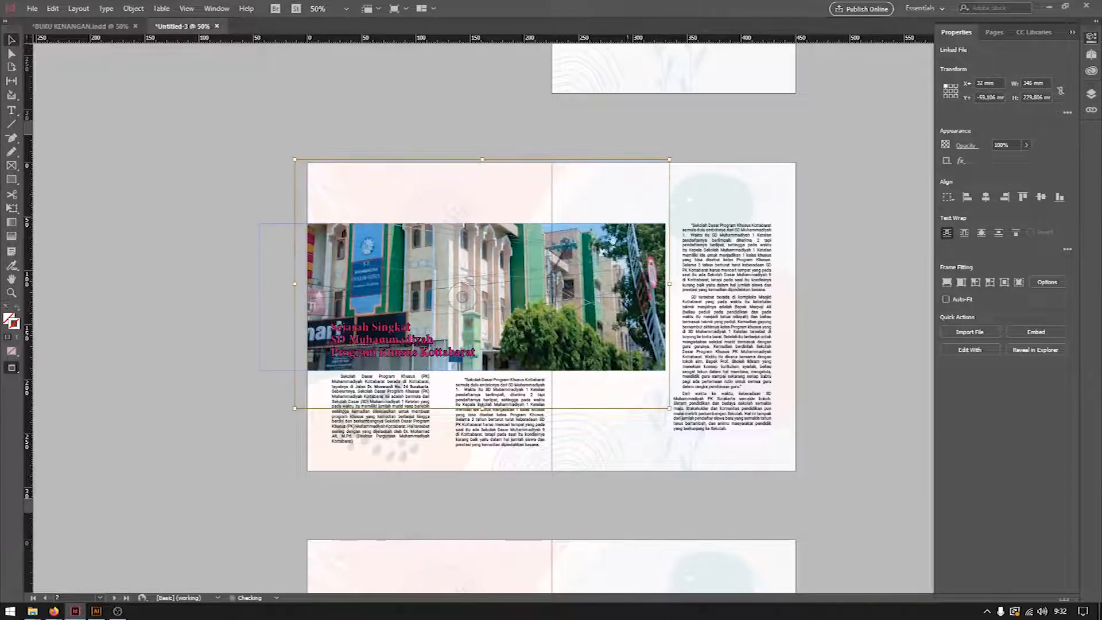
drag(589, 288, 589, 313)
click(799, 272)
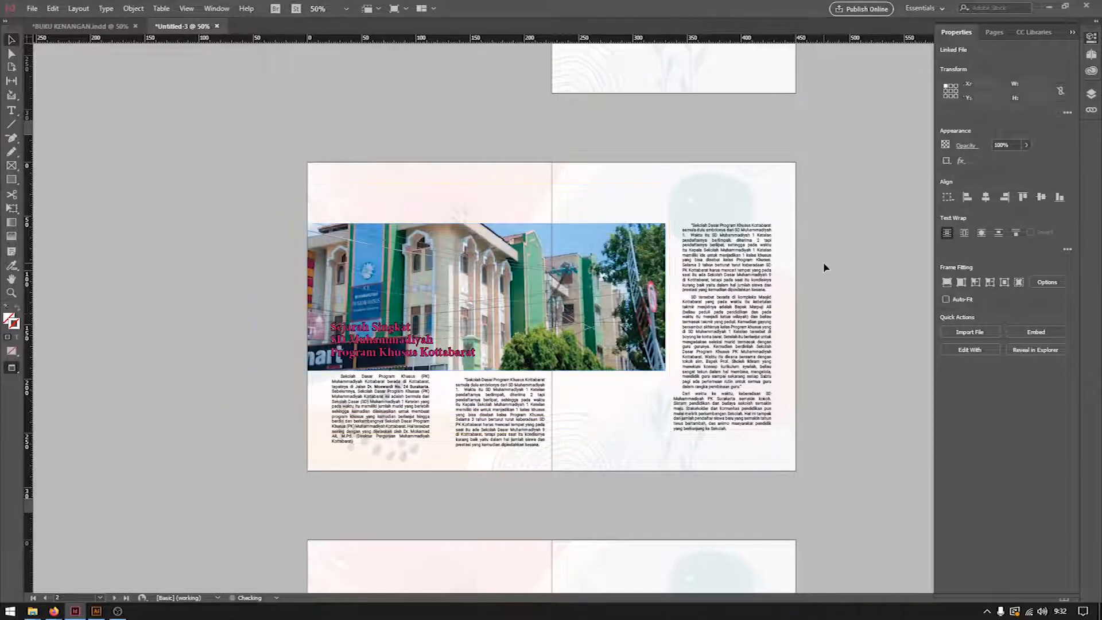
Step: Examine the finished BUKU KENANGAN document's spreads down to the Guru & Karyawan portrait layout
scroll(201, 126, down, 5)
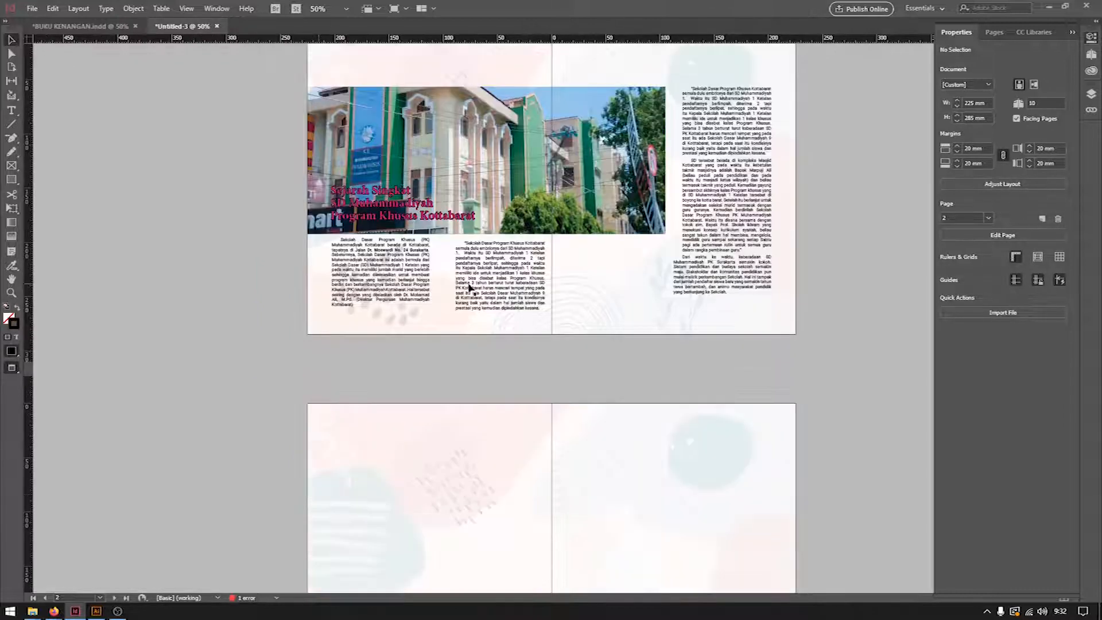
click(81, 26)
scroll(470, 326, down, 7)
scroll(470, 326, down, 1)
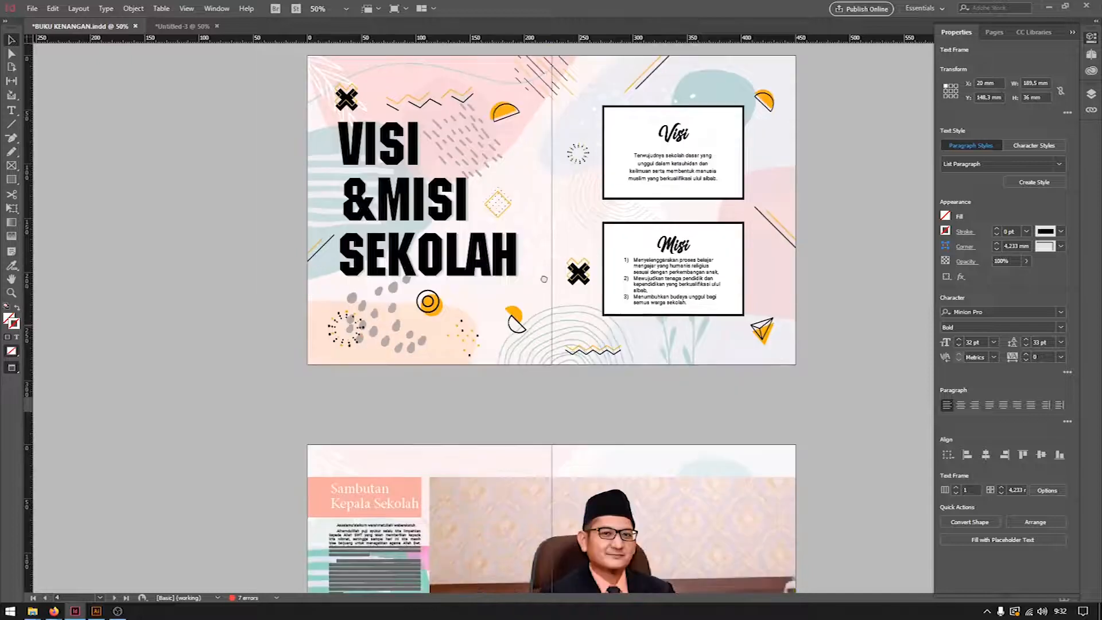
scroll(548, 344, down, 4)
scroll(548, 344, down, 5)
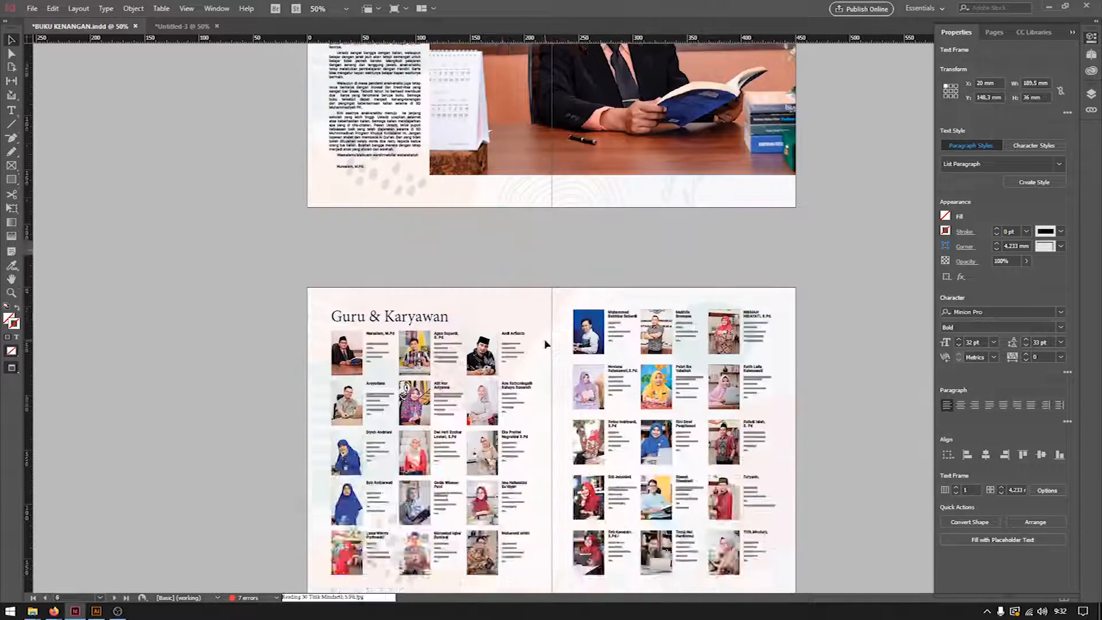
scroll(546, 342, up, 2)
scroll(682, 270, down, 2)
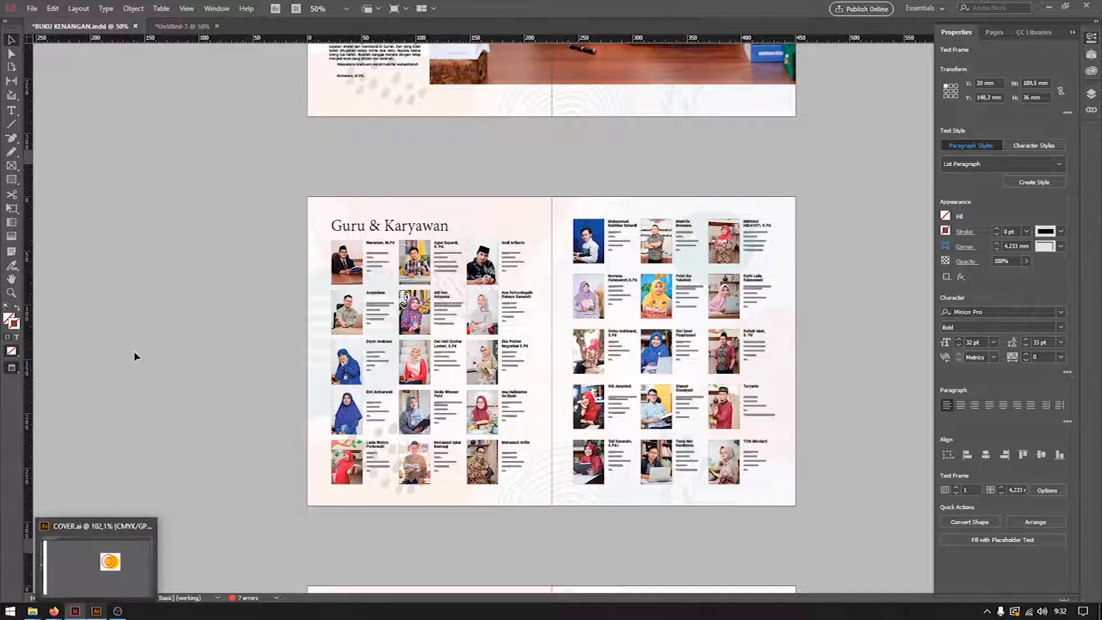
Step: In Untitled-3, draw a portrait rectangle about 38 x 51 mm near page 4's upper-left corner, filled with 40% black and no stroke
click(182, 26)
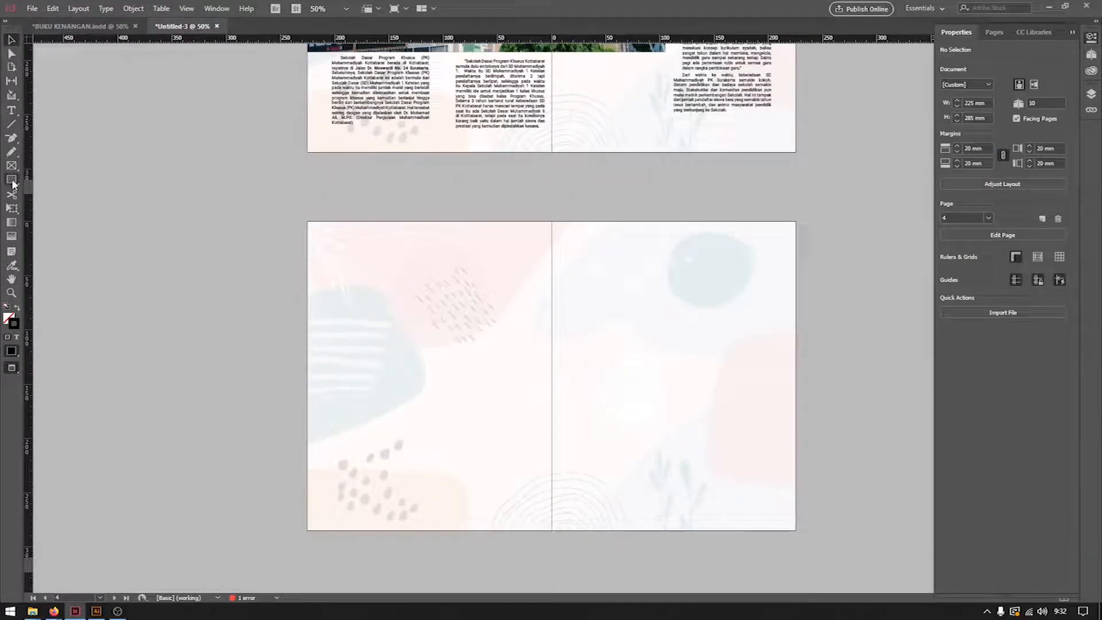
drag(333, 253, 376, 308)
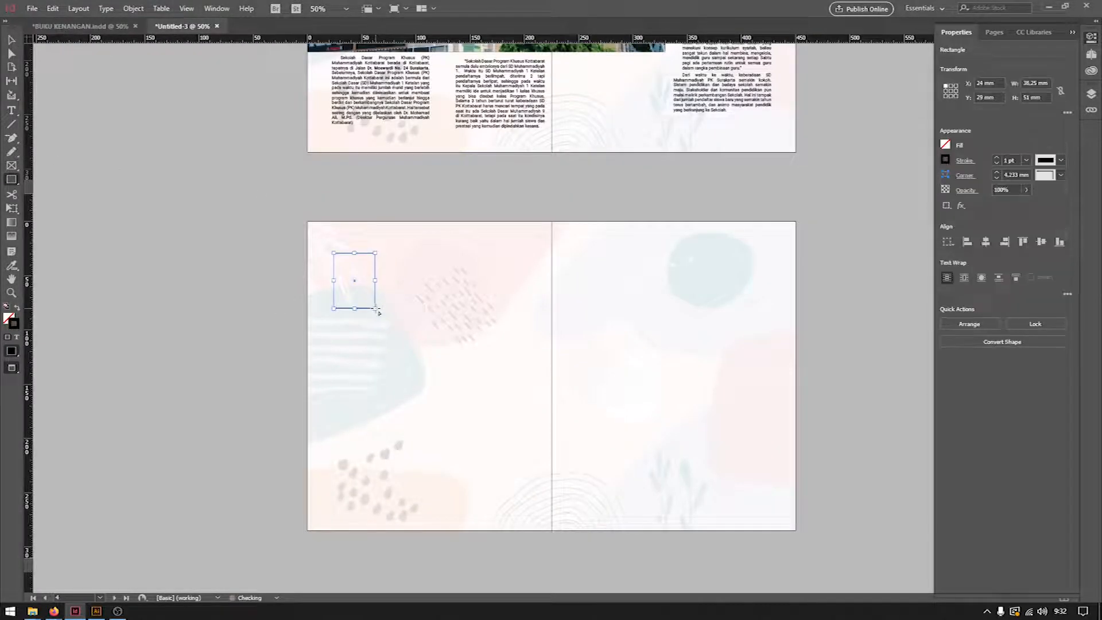
double_click(15, 320)
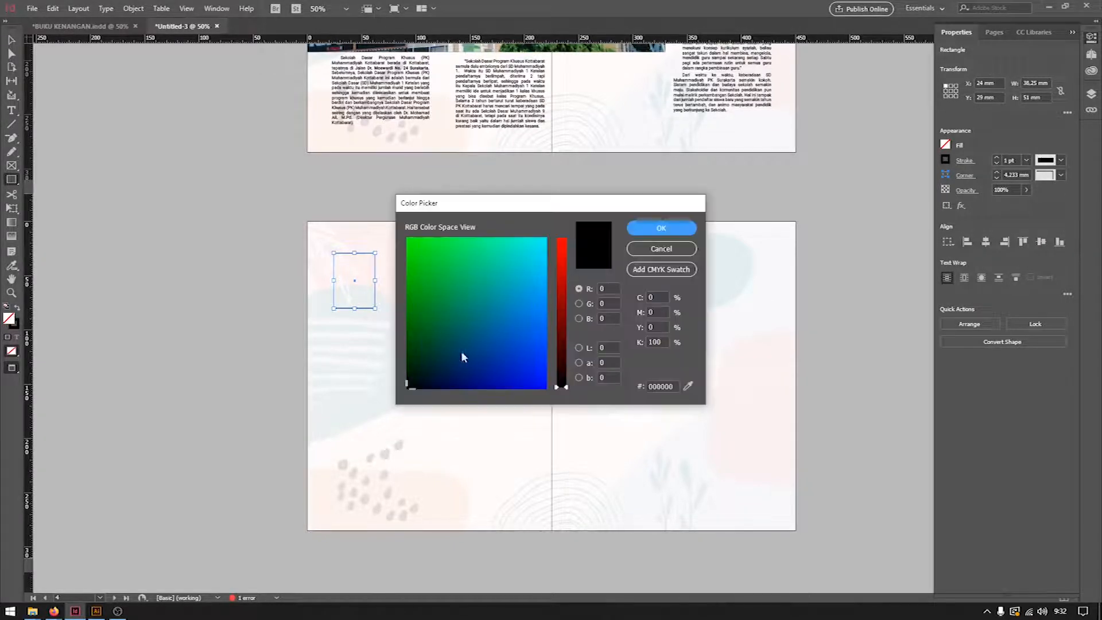
double_click(657, 343)
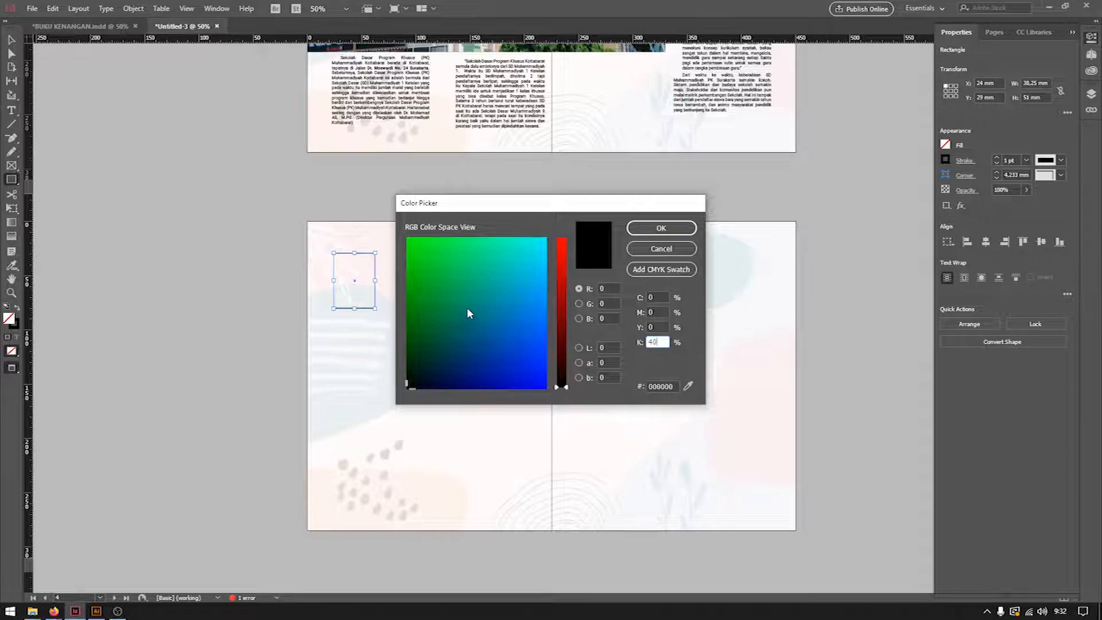
key(Return)
click(11, 40)
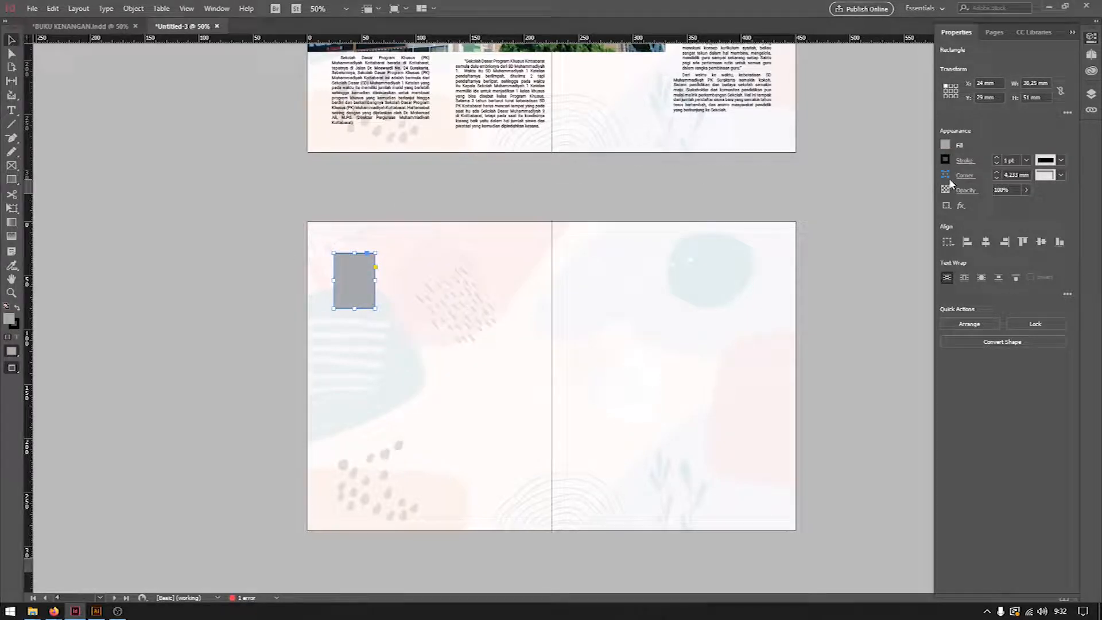
click(945, 159)
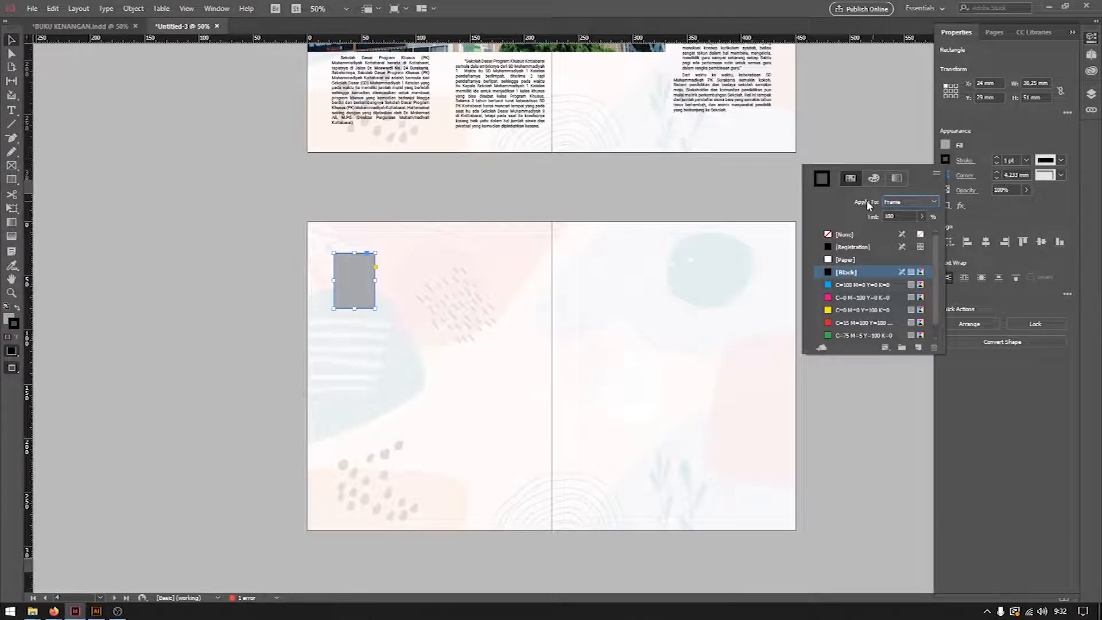
click(828, 235)
Step: Duplicate the grey rectangle down page 4 into a column of four, and copy that column across to about X 120 mm
drag(366, 276, 359, 485)
shift+click(364, 438)
shift+click(359, 345)
shift+click(348, 273)
drag(348, 273, 461, 282)
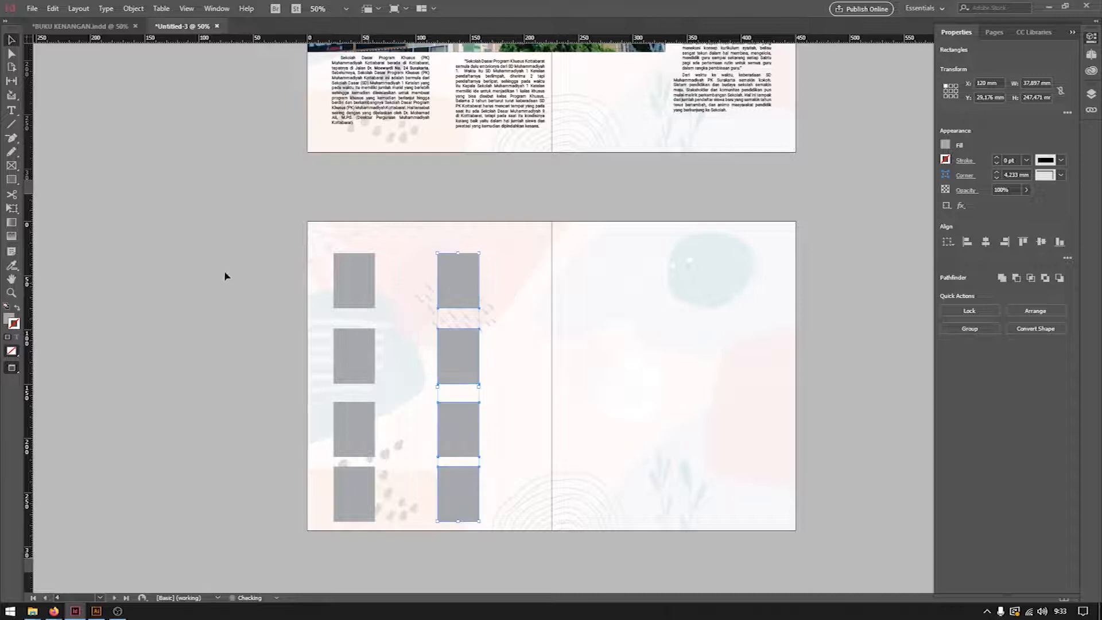
click(413, 316)
Step: Copy part of the first history paragraph into a new text frame about 31 x 51 mm beside page 4's first rectangle
scroll(414, 315, up, 2)
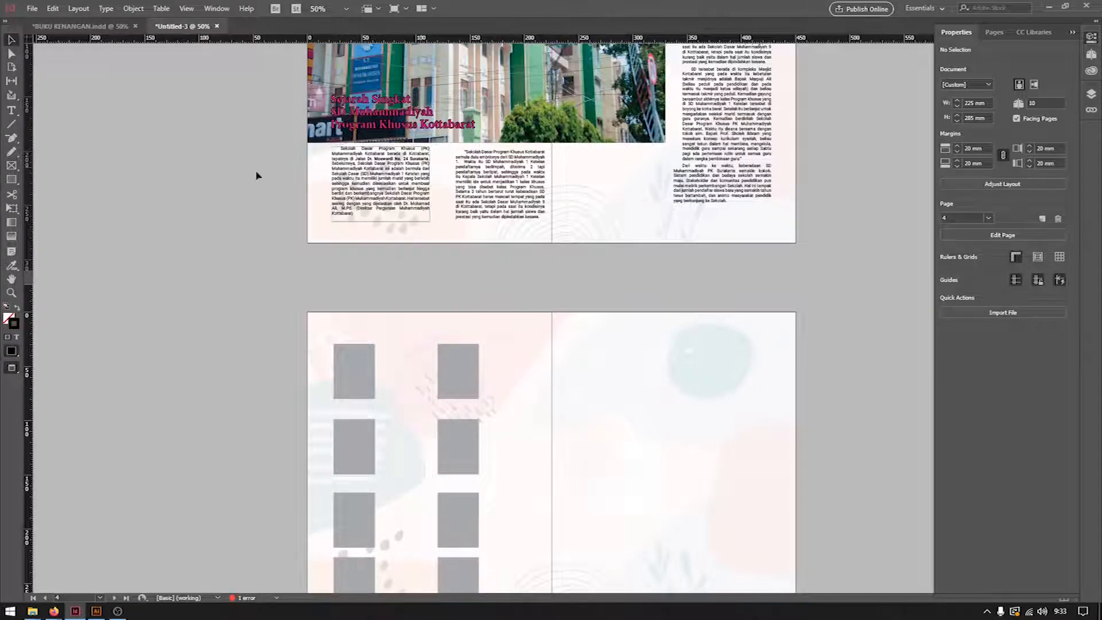
click(11, 110)
drag(331, 148, 430, 214)
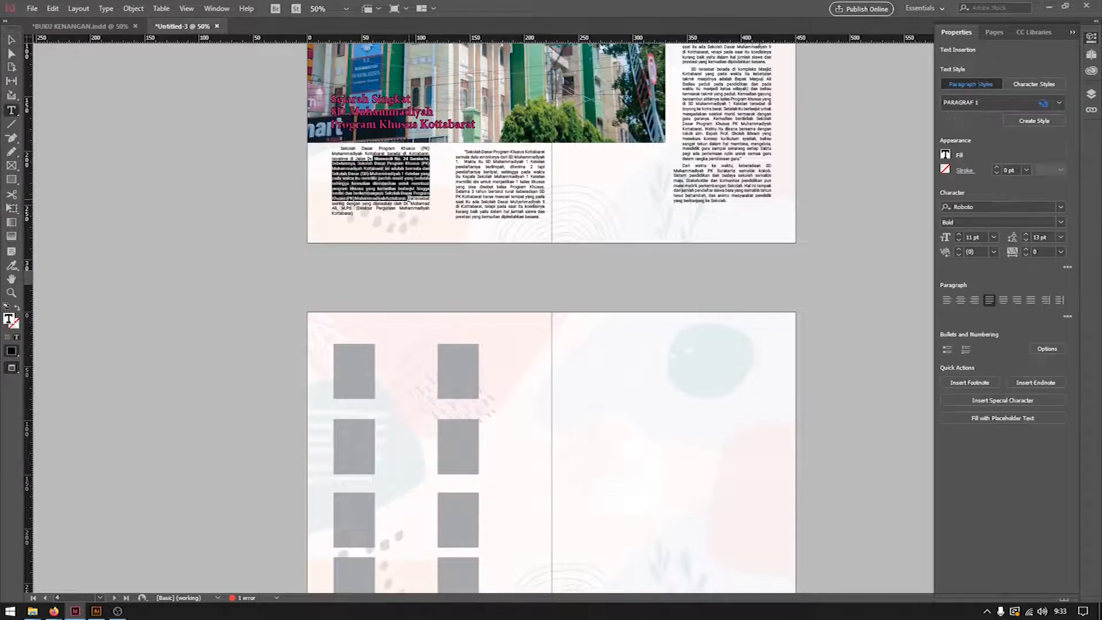
click(12, 41)
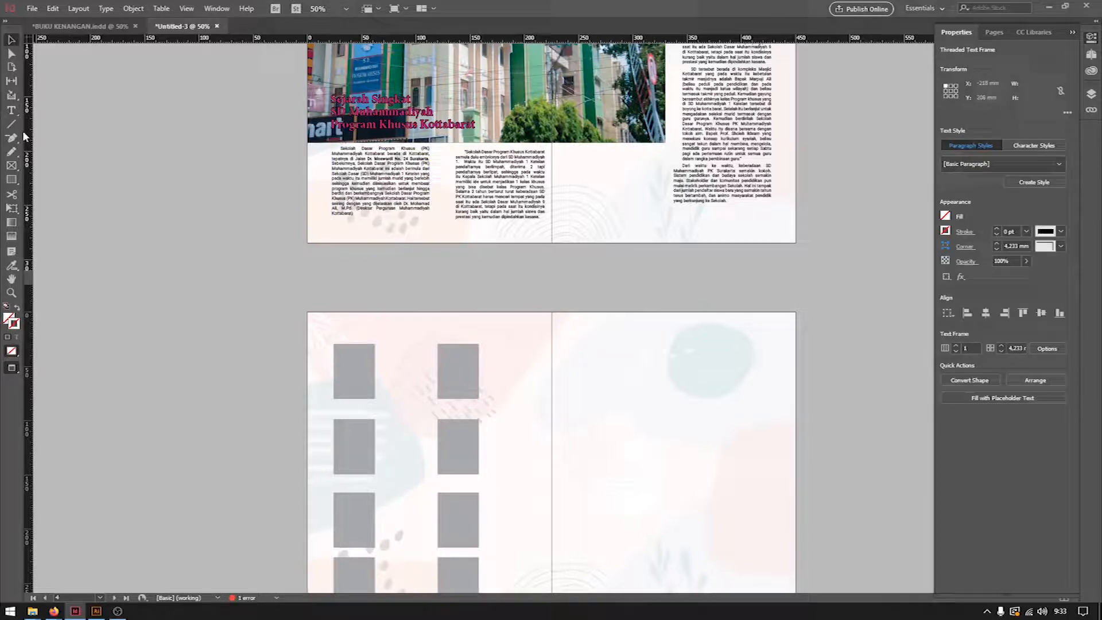
drag(384, 343, 420, 397)
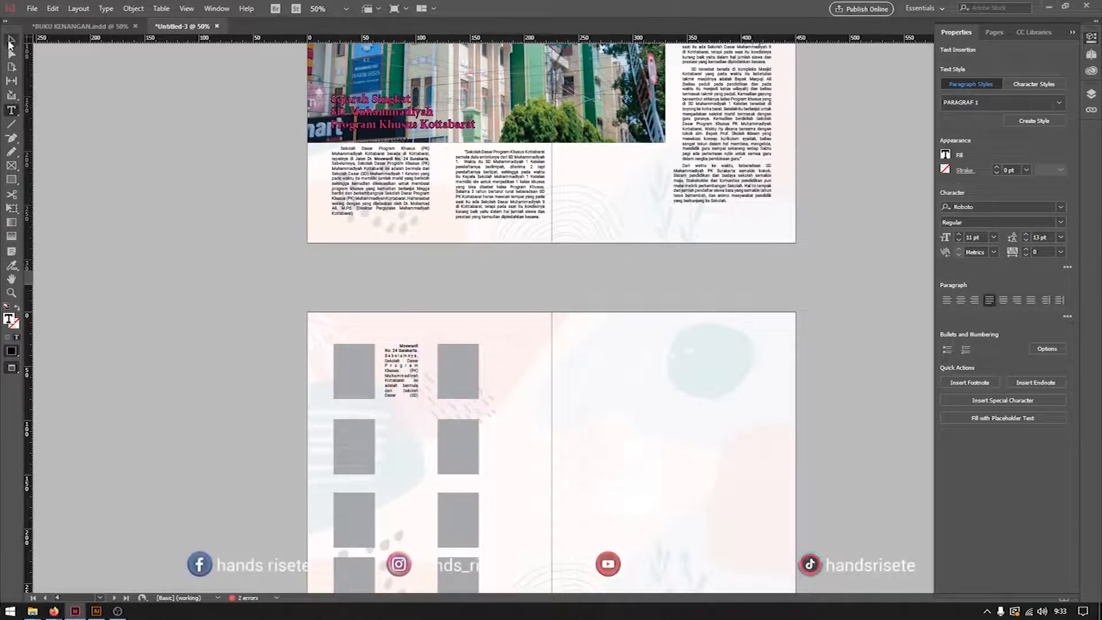
key(Escape)
Step: Left-align all the text in the frame beside the first rectangle
key(z)
drag(309, 316, 466, 443)
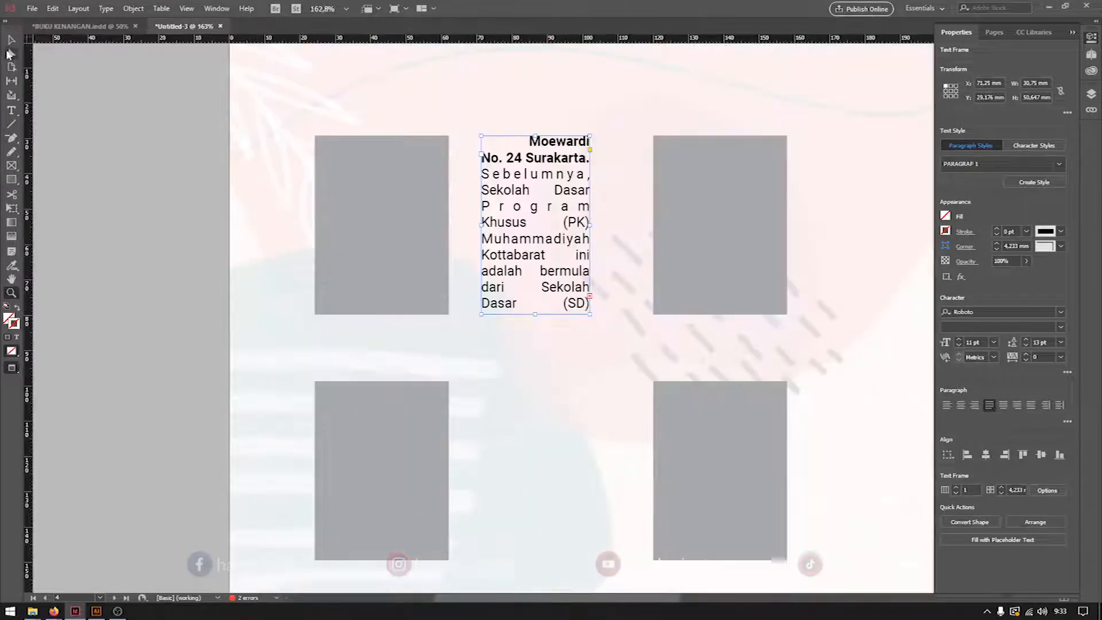
double_click(543, 260)
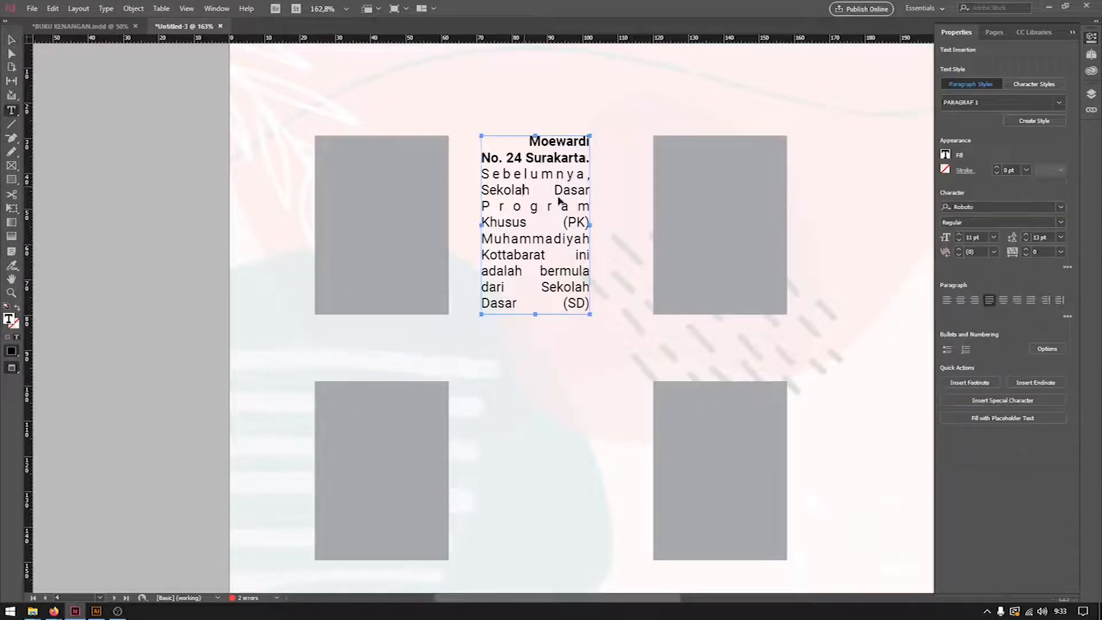
key(ctrl+a)
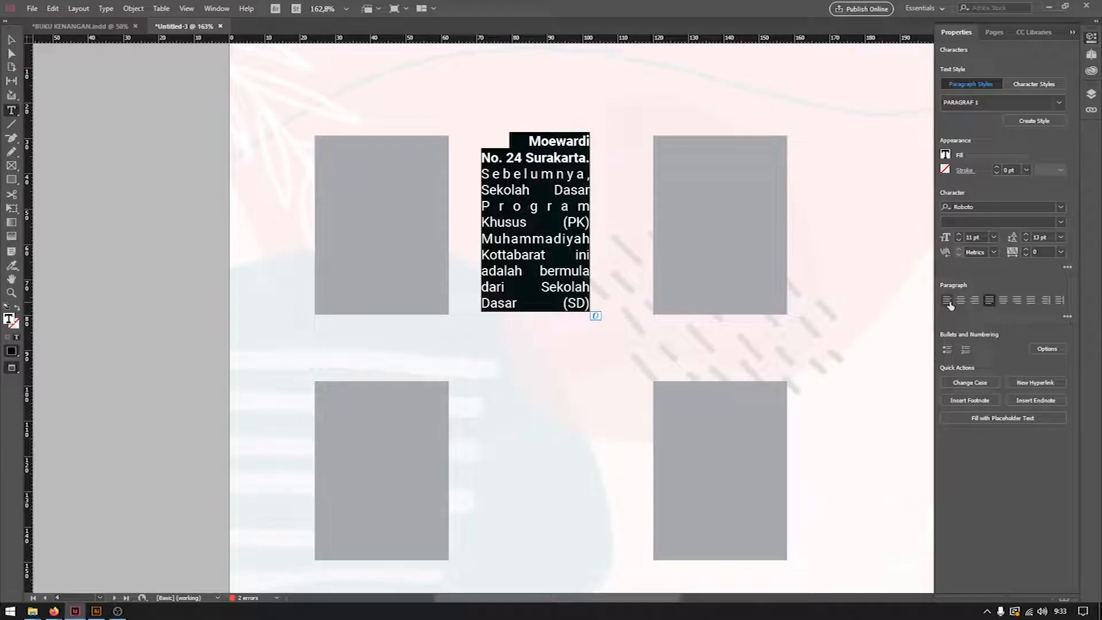
click(949, 302)
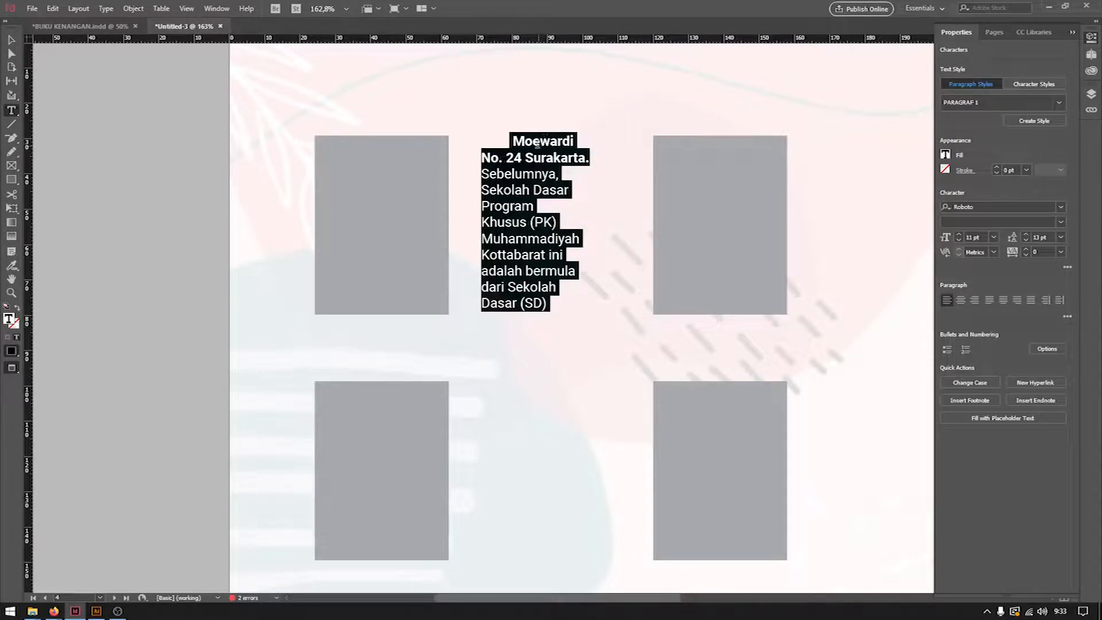
drag(537, 145, 541, 144)
click(513, 141)
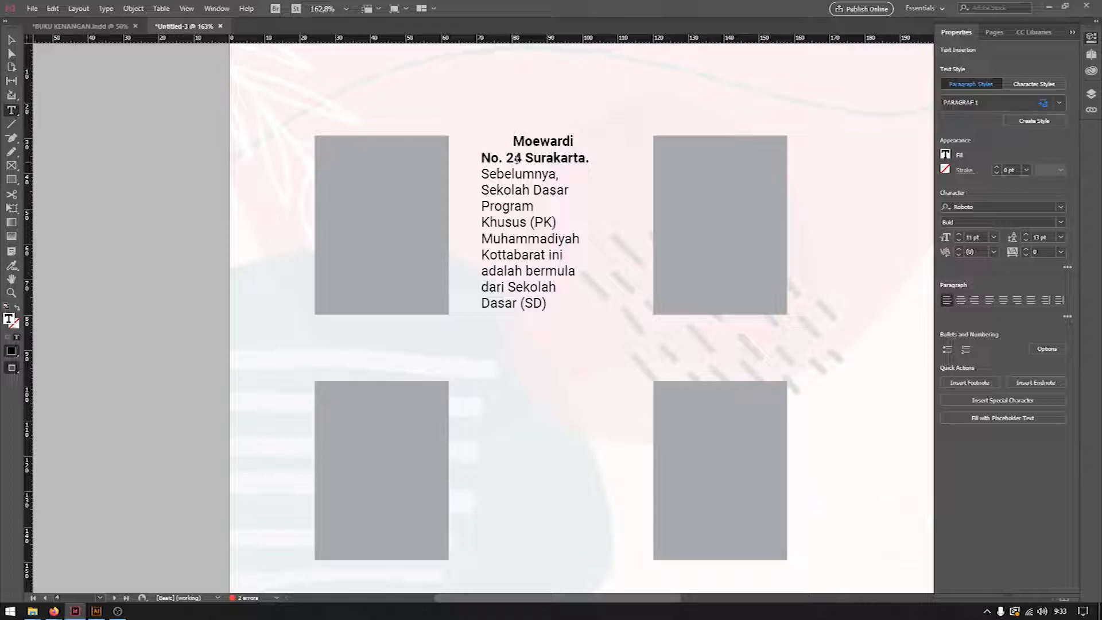
click(12, 40)
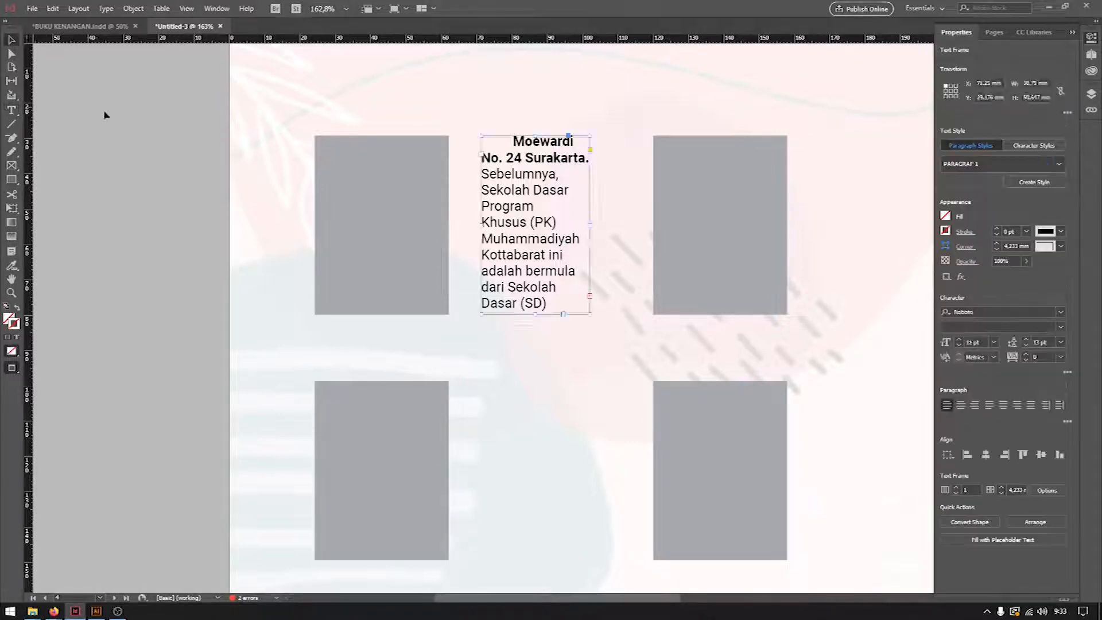
Step: Duplicate all eight grey rectangles from page 4 onto page 5 at the same height, starting at about X 245 mm
click(106, 113)
key(ctrl+minus)
key(ctrl+minus)
key(ctrl+minus)
key(ctrl+minus)
drag(435, 289, 335, 148)
click(373, 128)
shift+click(377, 253)
shift+click(364, 367)
shift+click(364, 408)
shift+click(525, 452)
shift+click(528, 359)
shift+click(525, 253)
shift+click(523, 146)
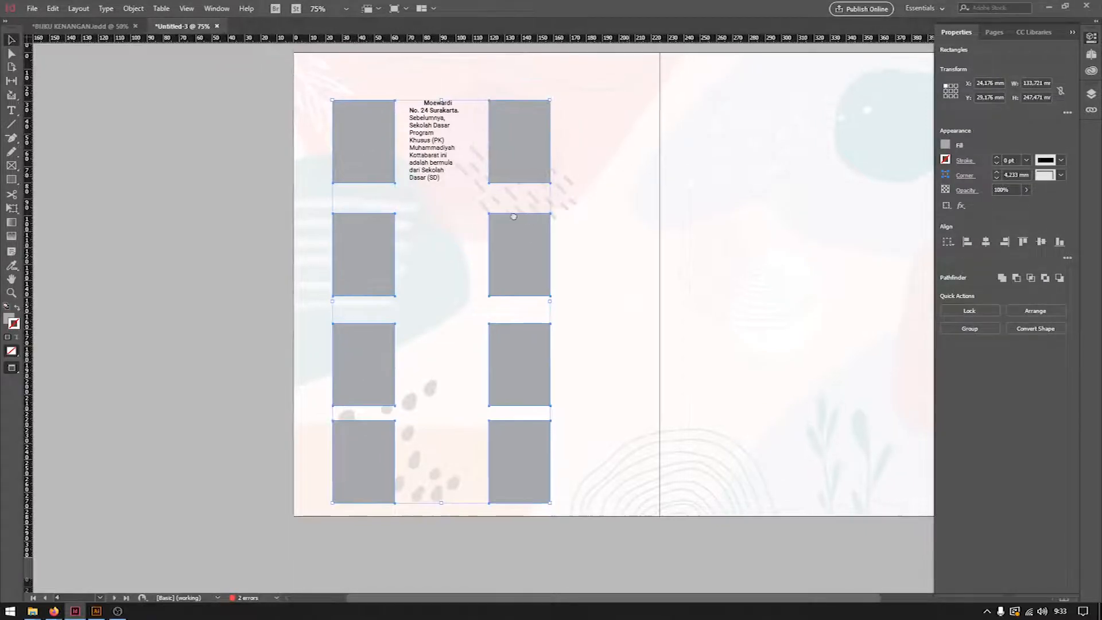
key(shift+Page_Down)
drag(184, 162, 561, 192)
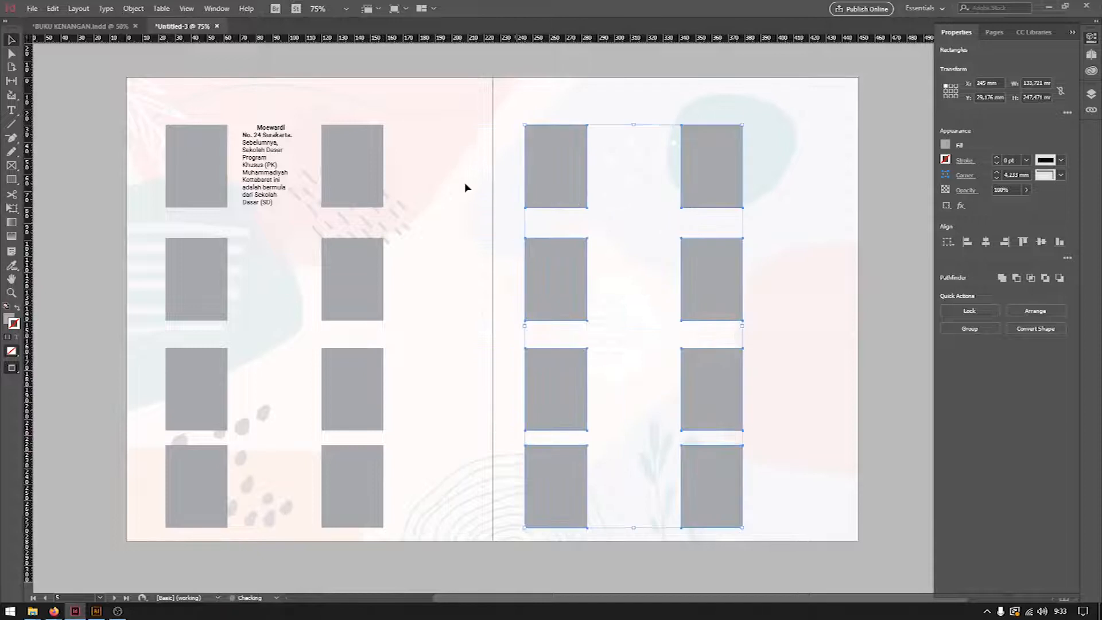
Step: Place the first student photo from the FOTO KELAS folder's KELAS 6A subfolder inside page 4's first grey rectangle
click(92, 112)
click(181, 154)
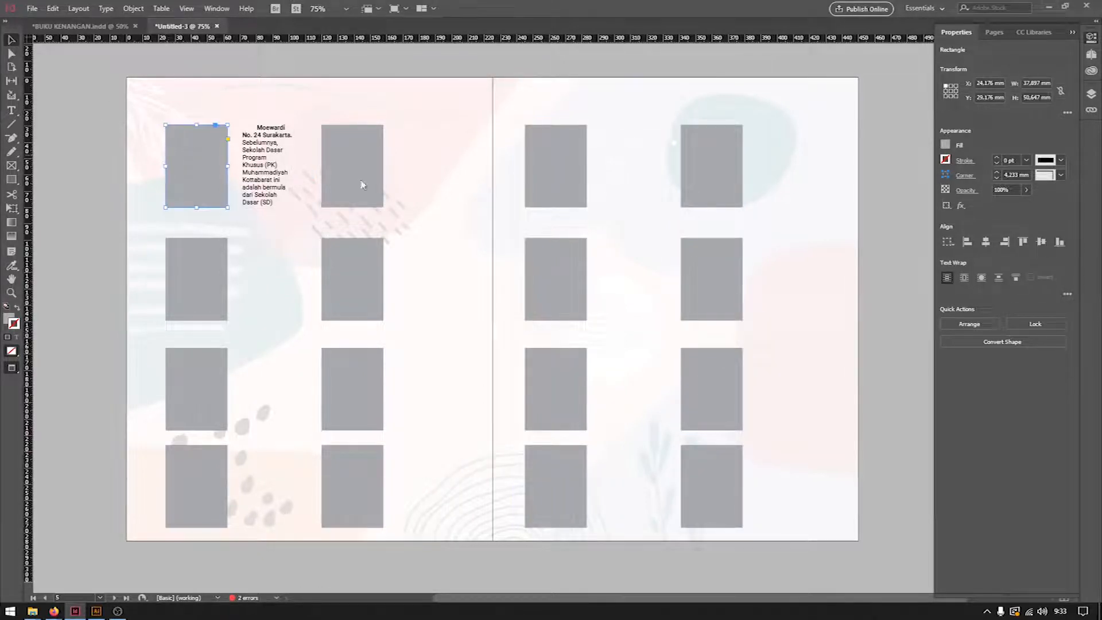
key(ctrl+d)
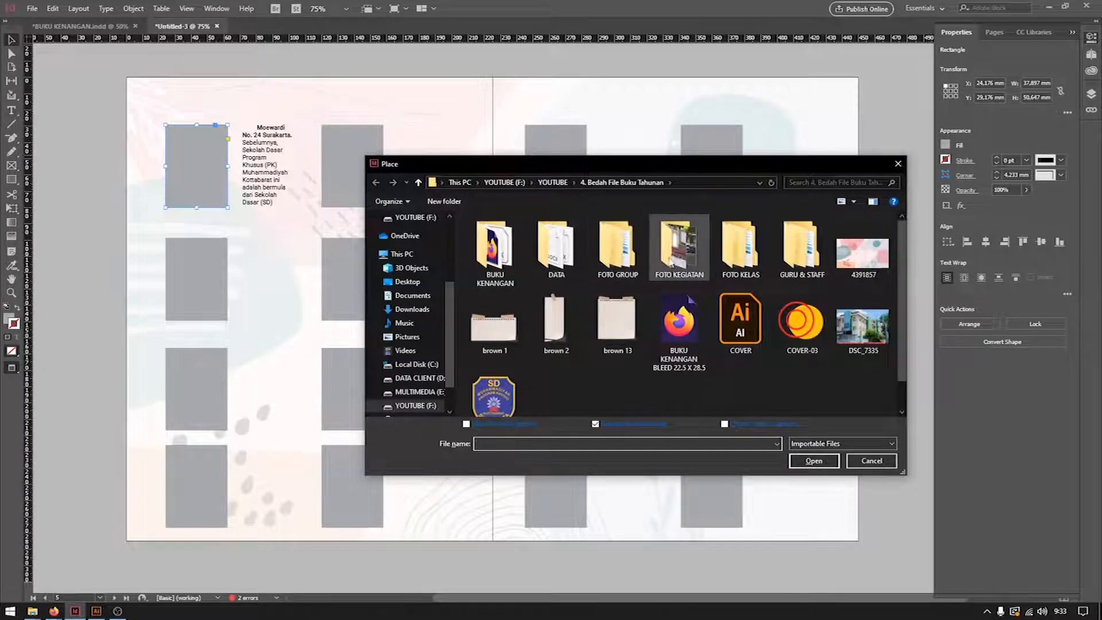
click(767, 257)
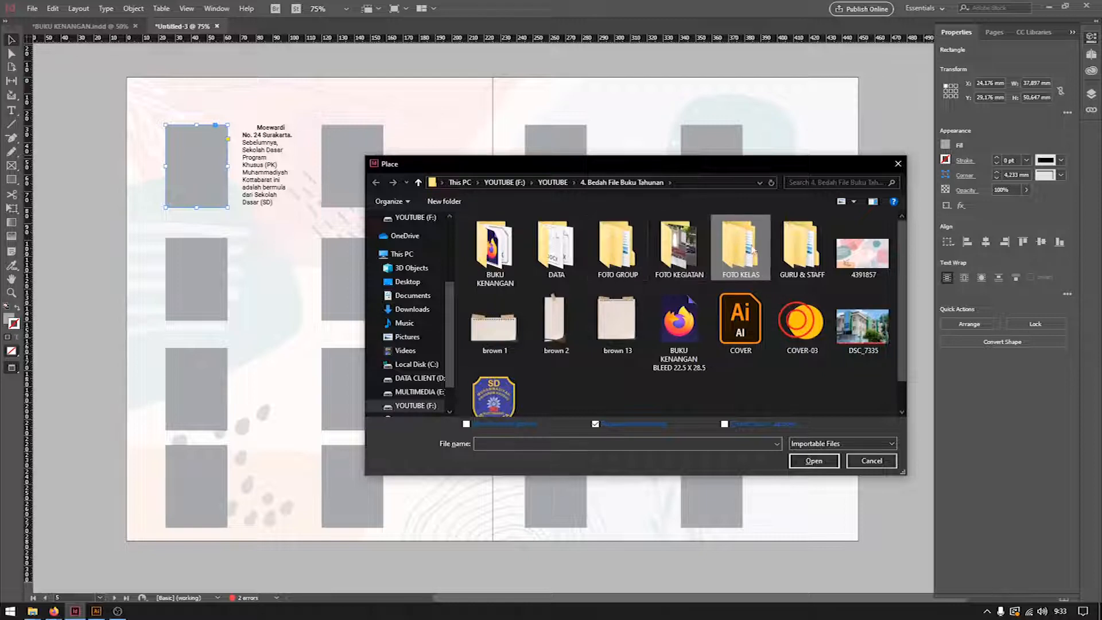
double_click(754, 253)
double_click(506, 234)
click(500, 251)
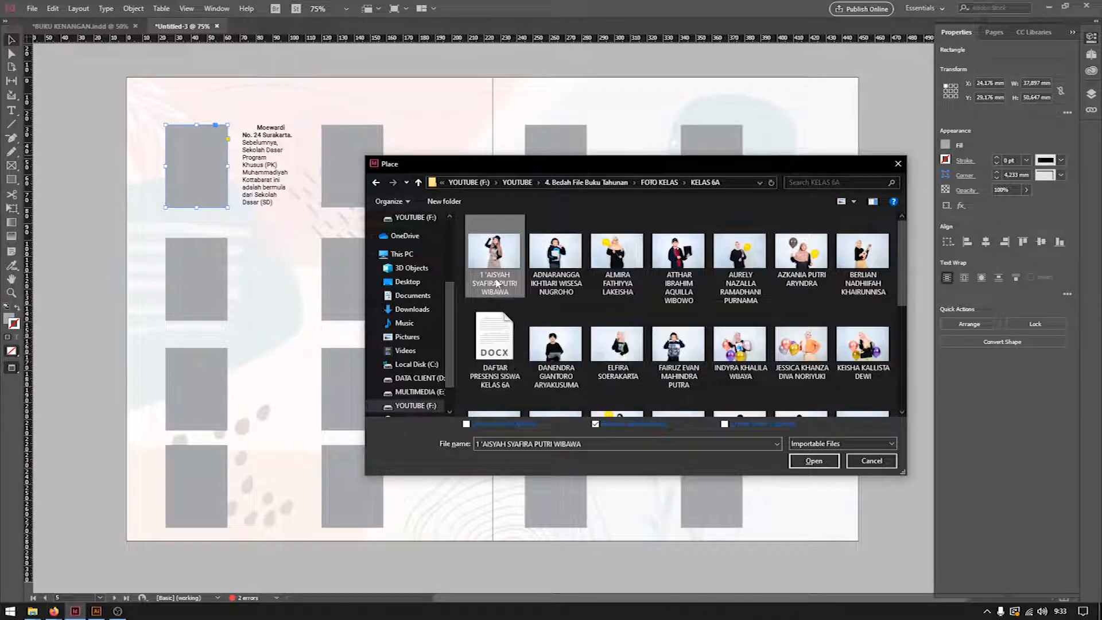
click(814, 461)
click(116, 163)
Step: Scale the first student photo inside its frame down to about 87 x 59 mm so the student fits the frame
drag(223, 170, 338, 243)
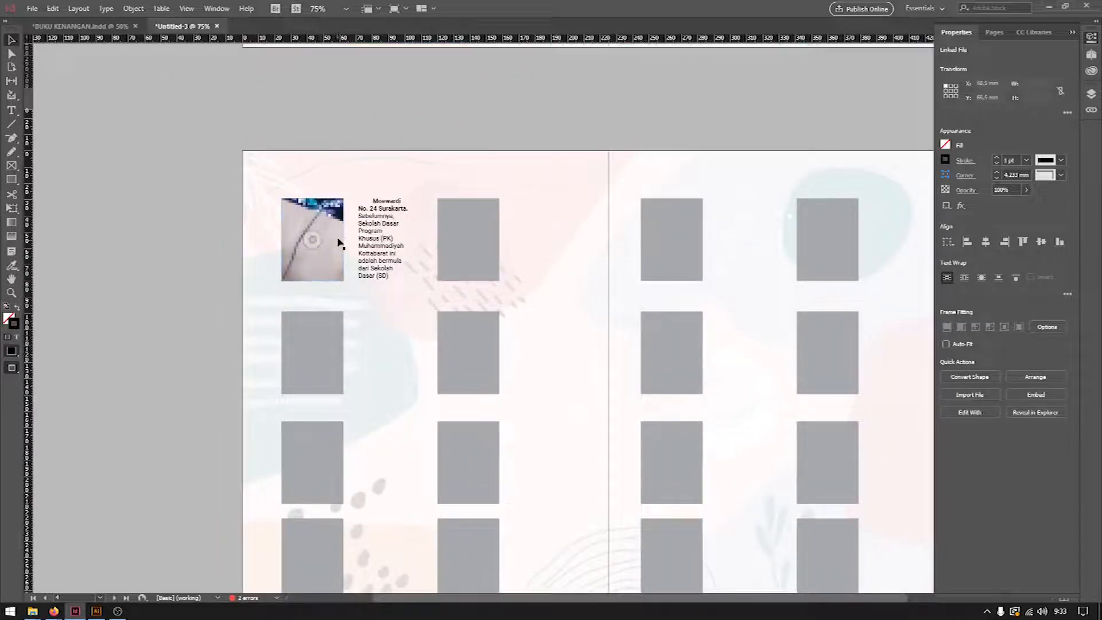
click(313, 217)
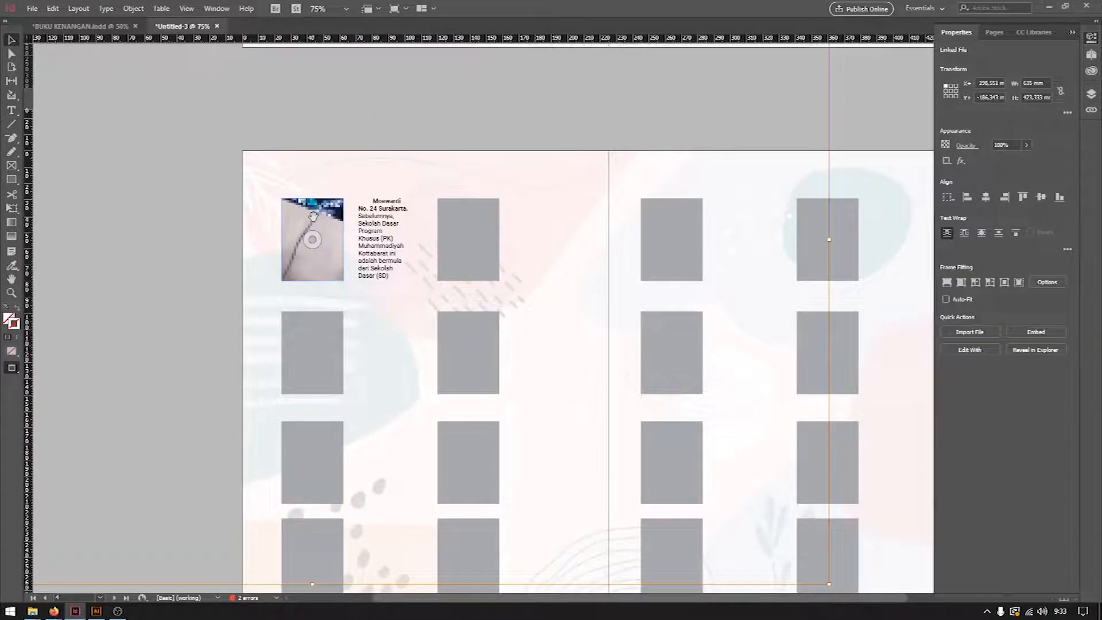
key(ctrl+minus)
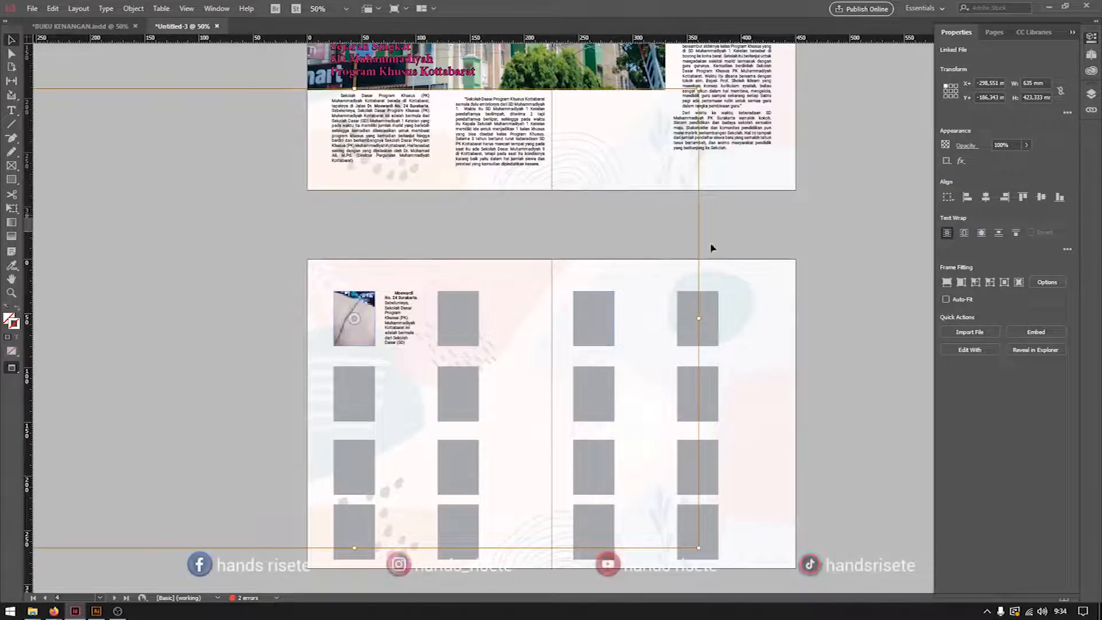
key(ctrl+minus)
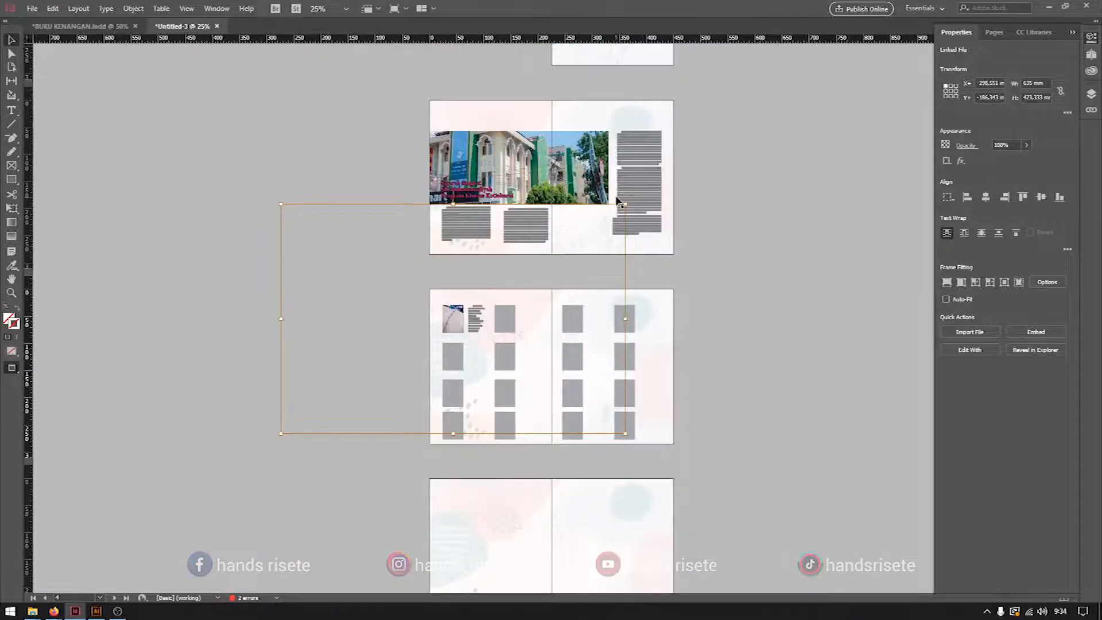
drag(627, 204, 446, 304)
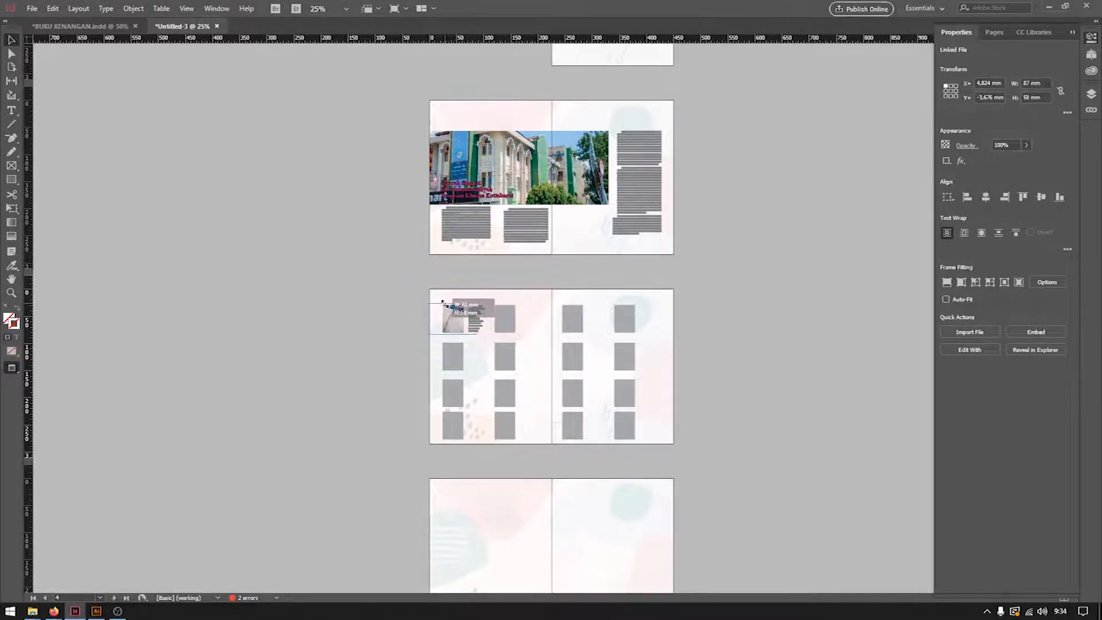
click(381, 287)
Step: Place the second student photo from the KELAS 6A folder inside the top rectangle of page 4's second column
key(z)
drag(436, 301, 636, 442)
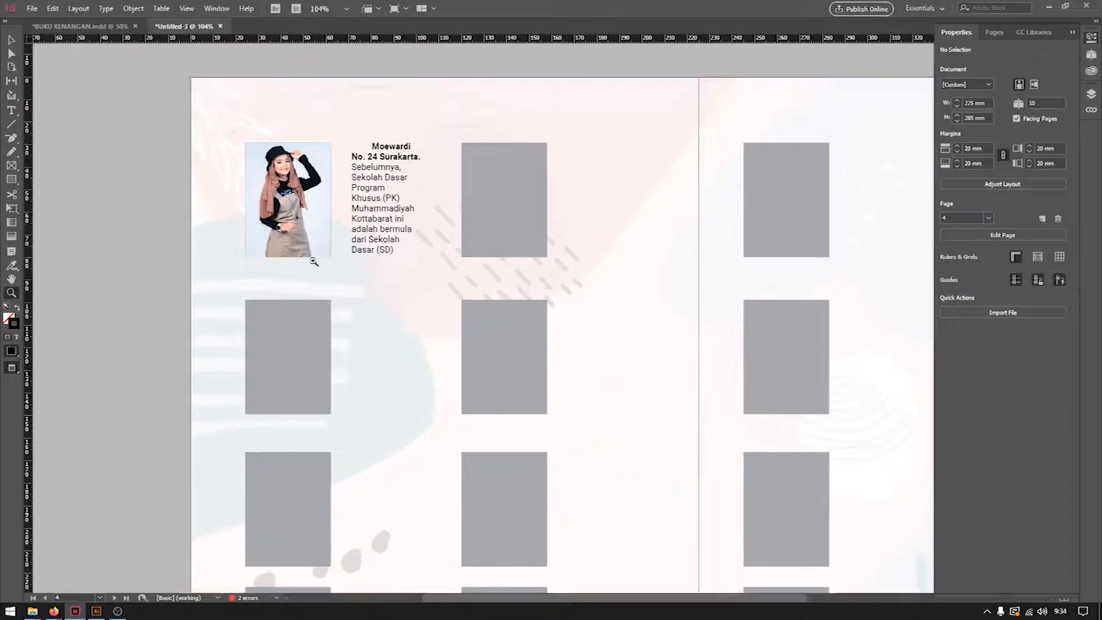
click(10, 41)
click(480, 175)
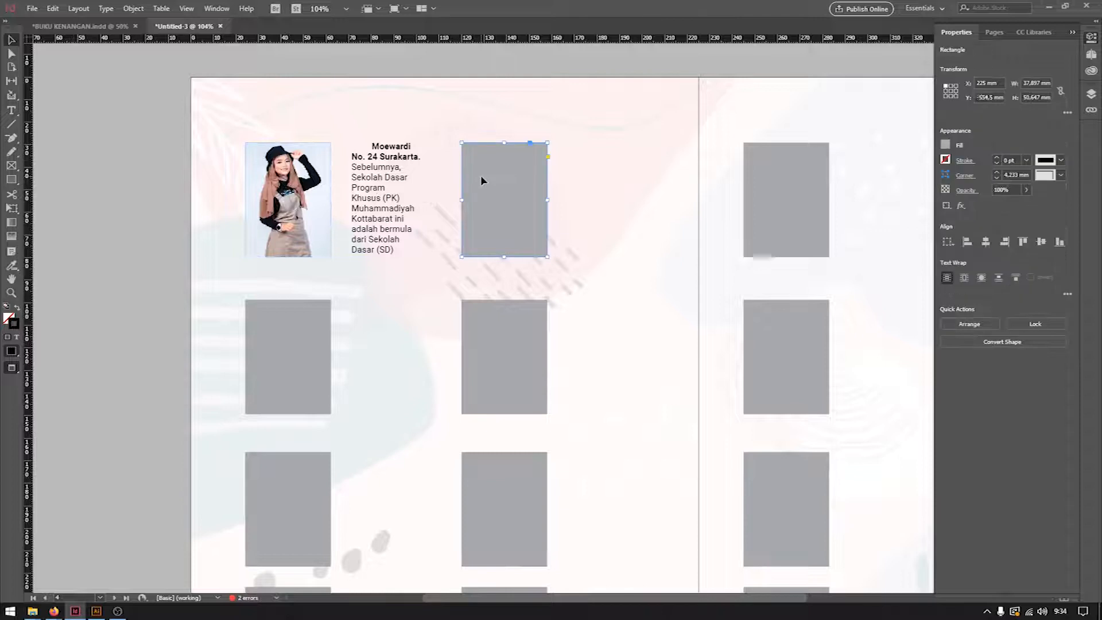
key(ctrl+d)
click(556, 241)
click(806, 459)
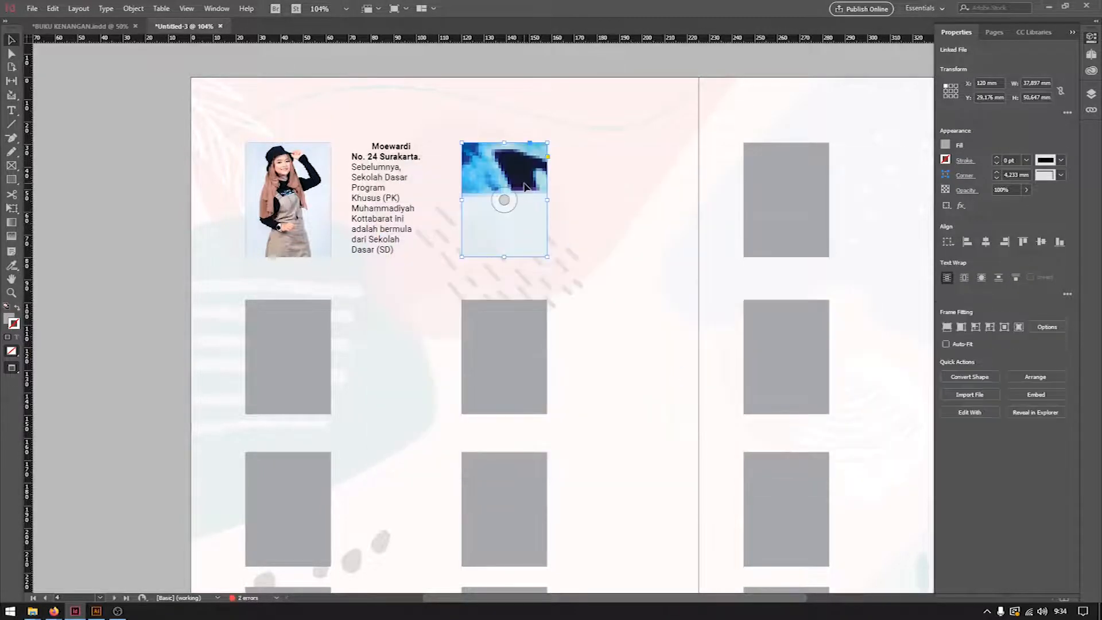
Step: Scale the second student photo down inside its frame on page 4 so the student fits the rectangle
click(525, 173)
scroll(519, 174, down, 5)
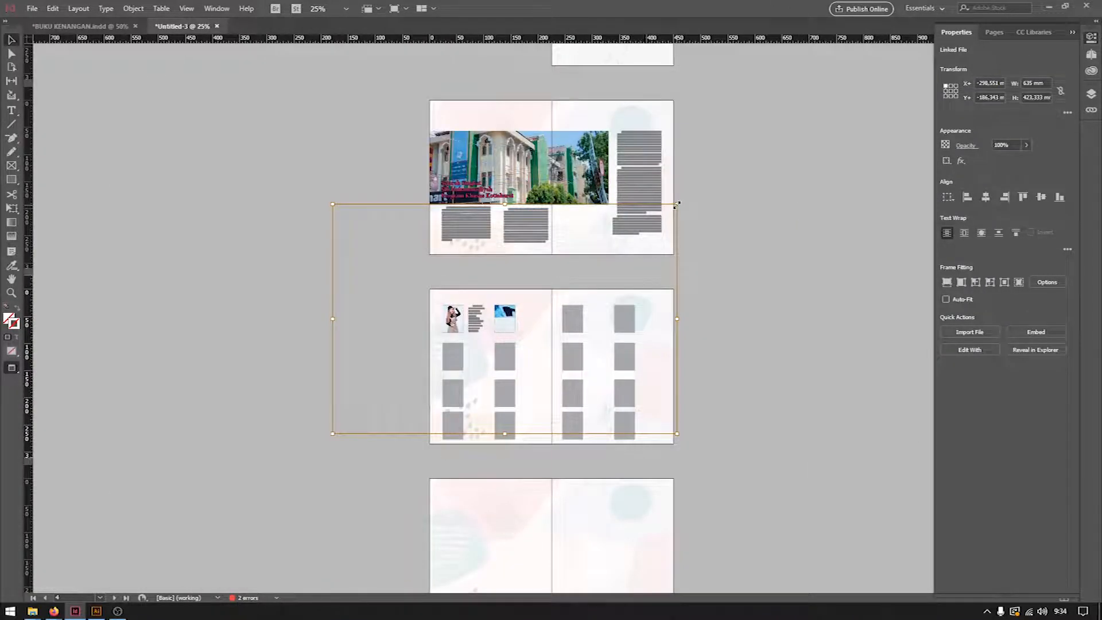
drag(678, 203, 528, 310)
click(43, 77)
key(z)
drag(475, 278, 623, 417)
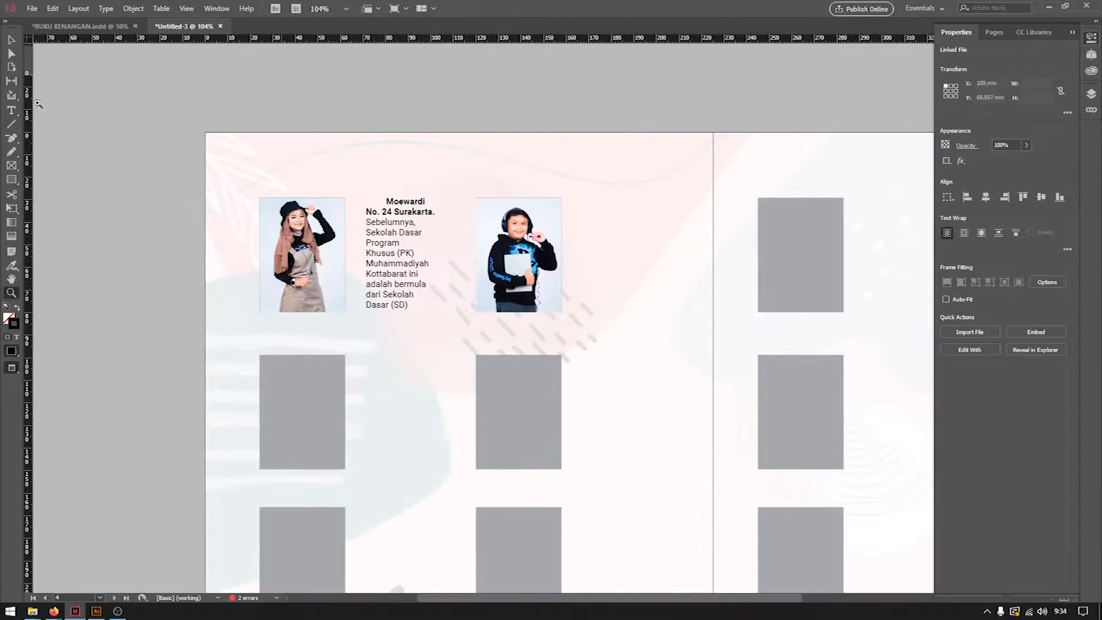
Step: Draw a grey rectangle about 450 x 132 mm across the full width of the page 6–7 spread, about 53 mm below its top edge
scroll(315, 170, down, 4)
scroll(516, 230, down, 3)
click(12, 179)
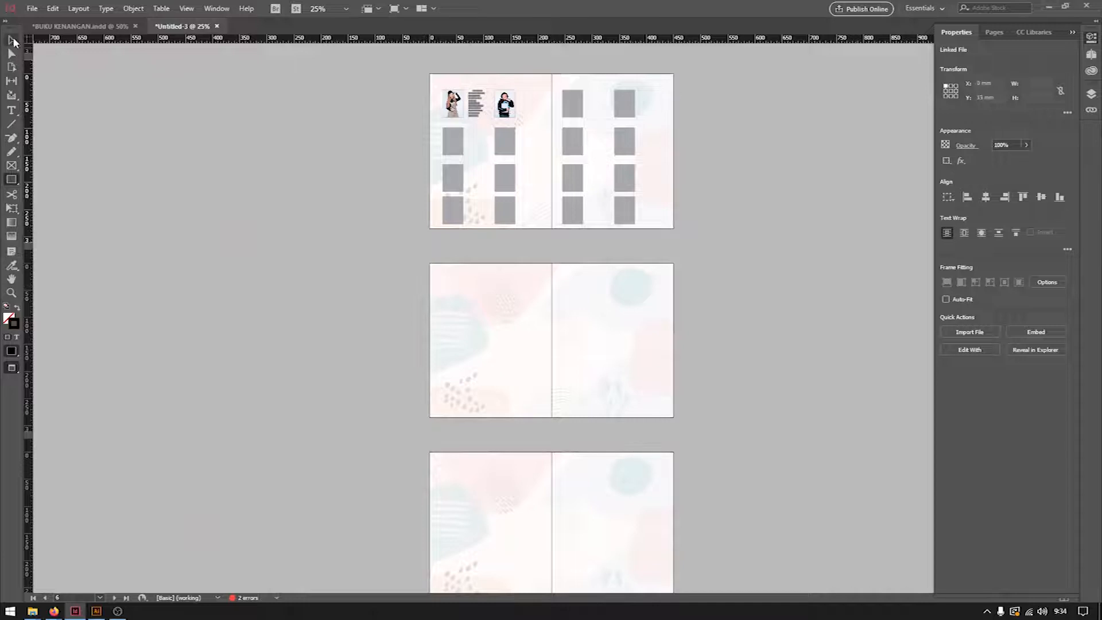
mouse_move(430, 292)
mouse_down()
mouse_move(443, 327)
mouse_move(442, 307)
mouse_move(450, 319)
mouse_move(682, 305)
mouse_up()
drag(556, 316, 556, 364)
drag(680, 328, 673, 327)
Step: Duplicate the wide grey rectangle onto the page 8–9 spread and reshape it narrower and taller, centred on the spine at the top edge
scroll(736, 293, down, 4)
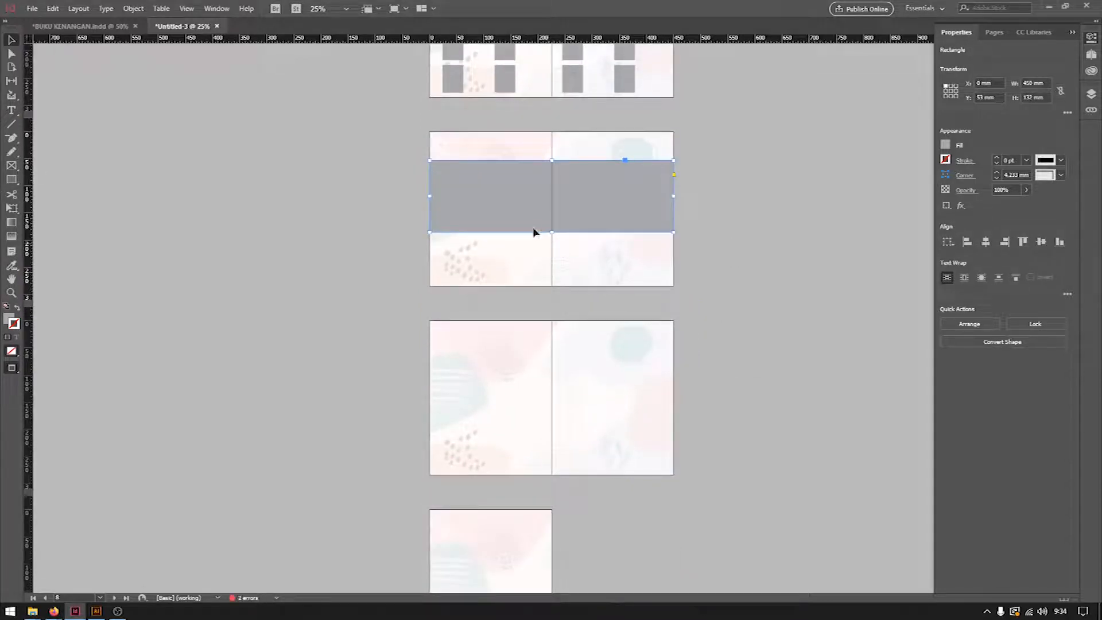
drag(520, 207, 559, 366)
drag(714, 355, 613, 356)
drag(542, 393, 542, 435)
drag(565, 376, 577, 379)
click(763, 352)
Step: Collapse the Properties panel to enlarge the document area
scroll(718, 315, up, 1)
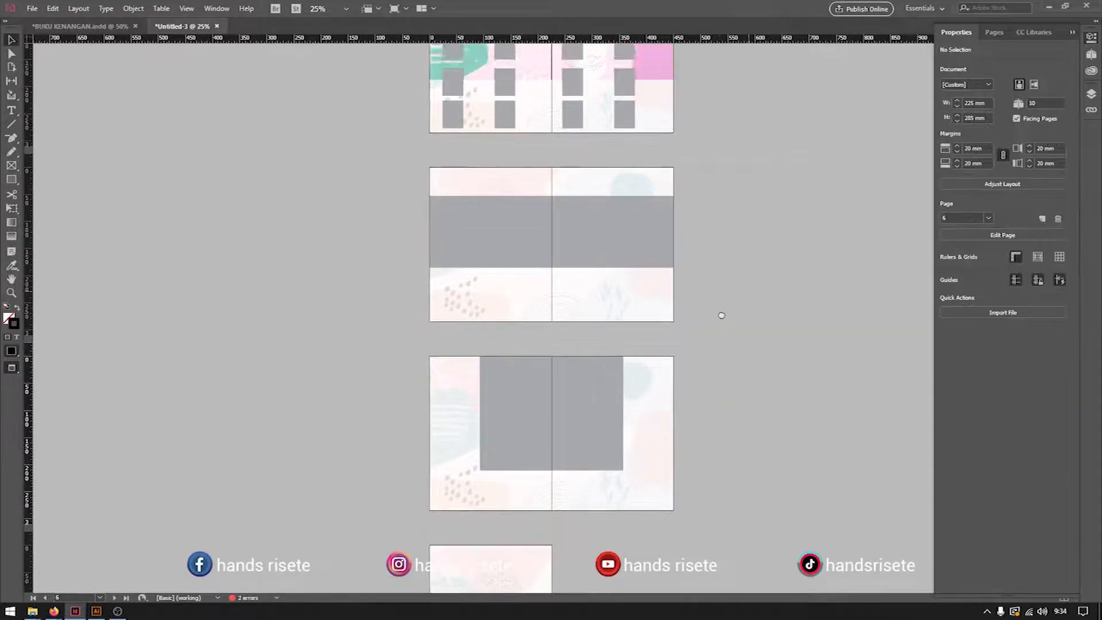
scroll(674, 313, down, 4)
scroll(674, 313, up, 4)
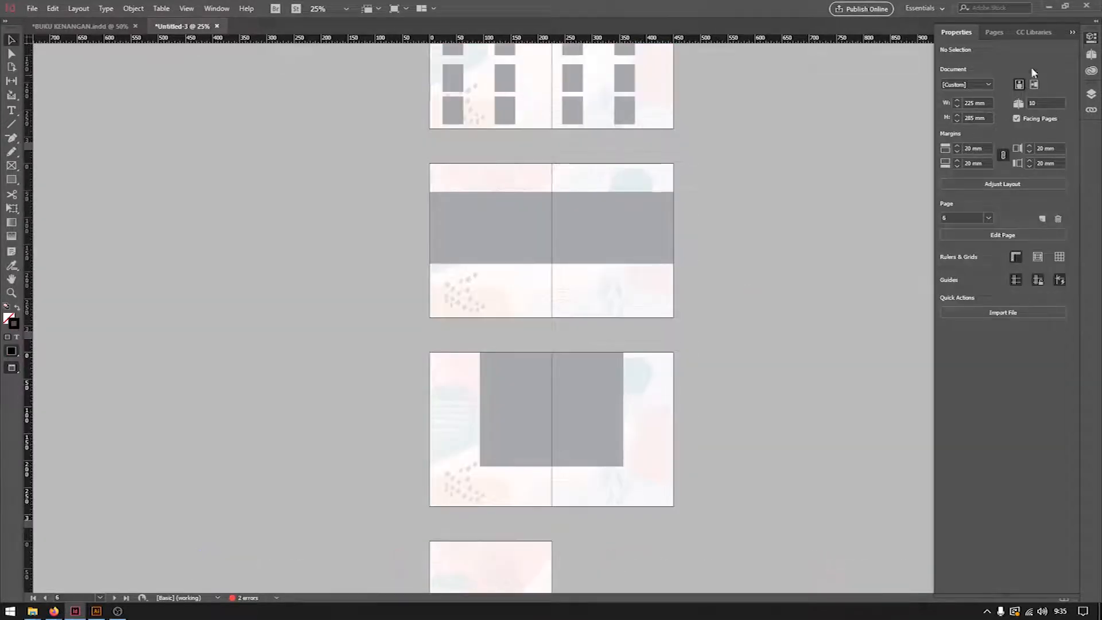
click(1072, 32)
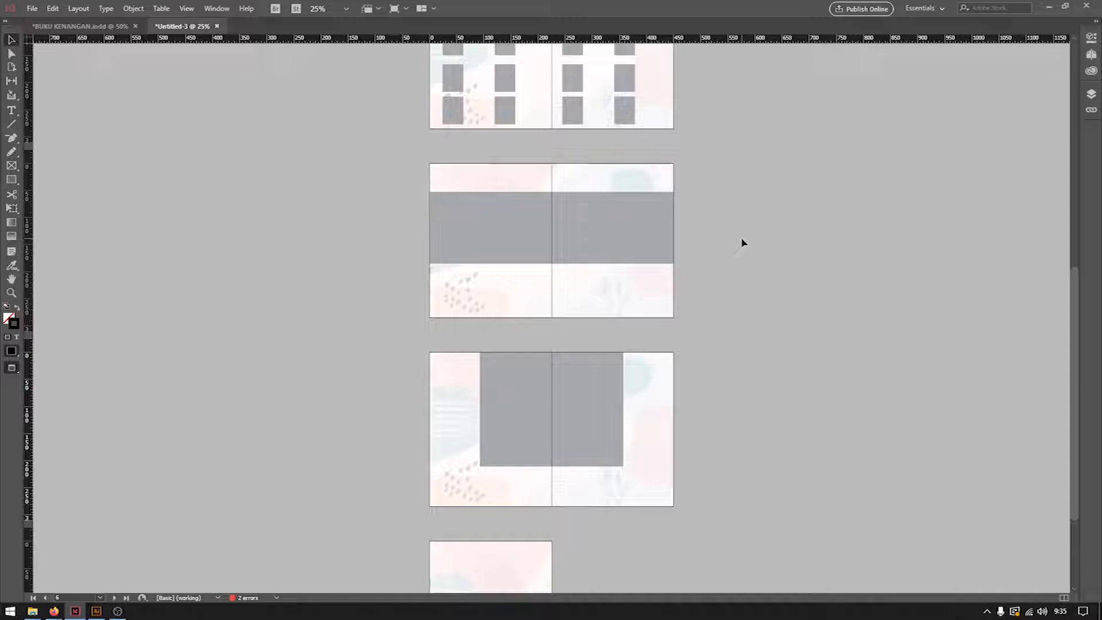
click(581, 236)
scroll(756, 253, up, 3)
drag(580, 373, 463, 332)
key(ctrl+z)
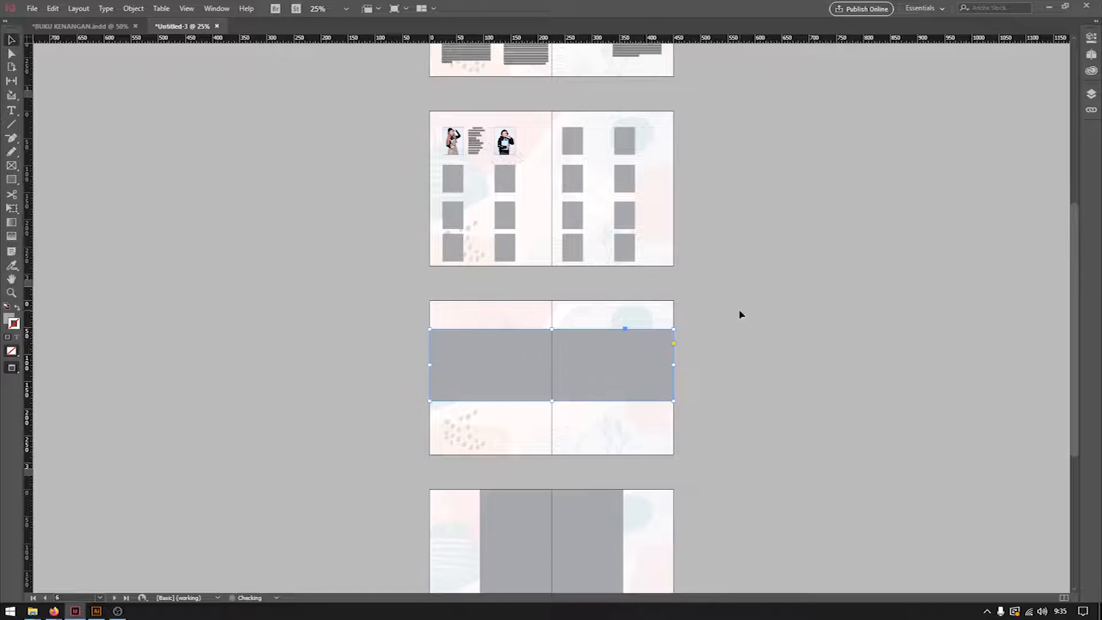
Step: Place the group photo IMG_20191115_101758 from the FOTO KEGIATAN folder inside the wide rectangle on pages 6–7
scroll(639, 284, down, 3)
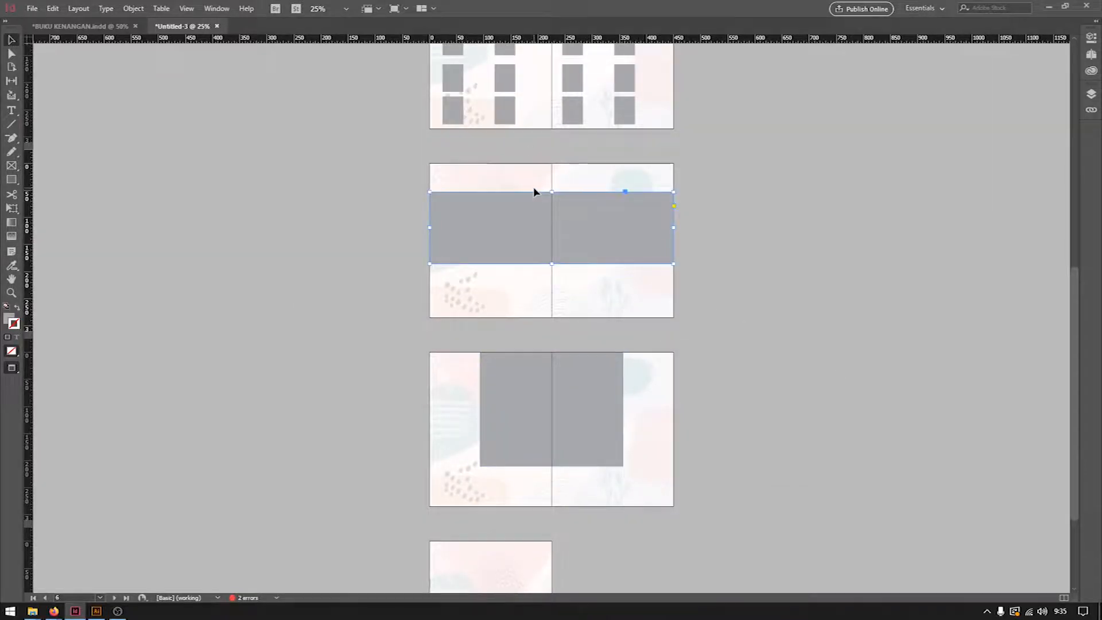
key(ctrl+d)
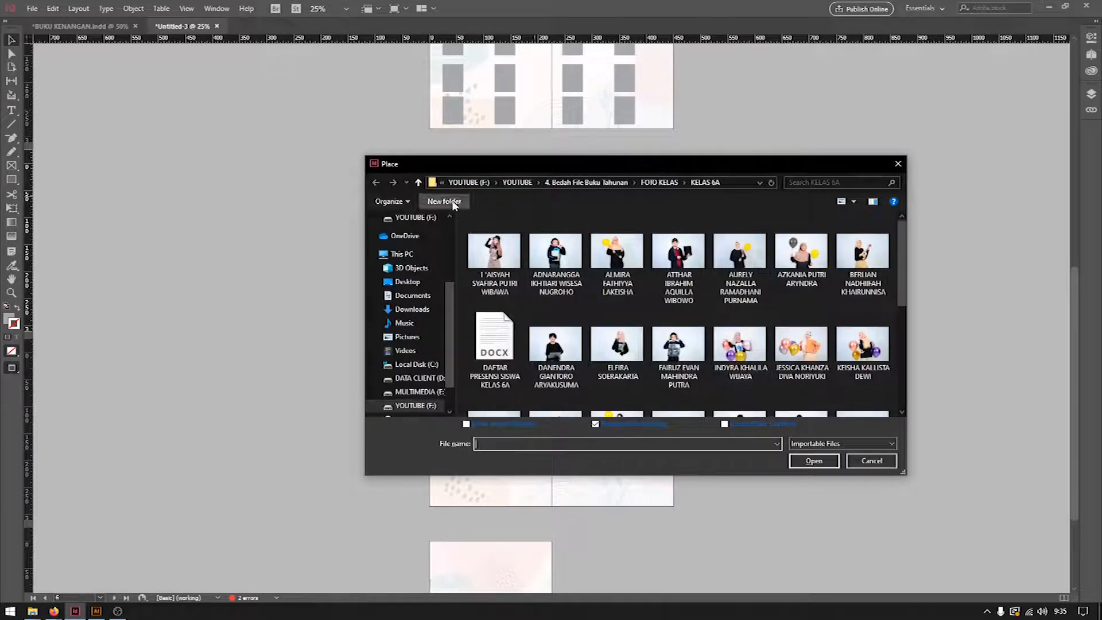
click(659, 183)
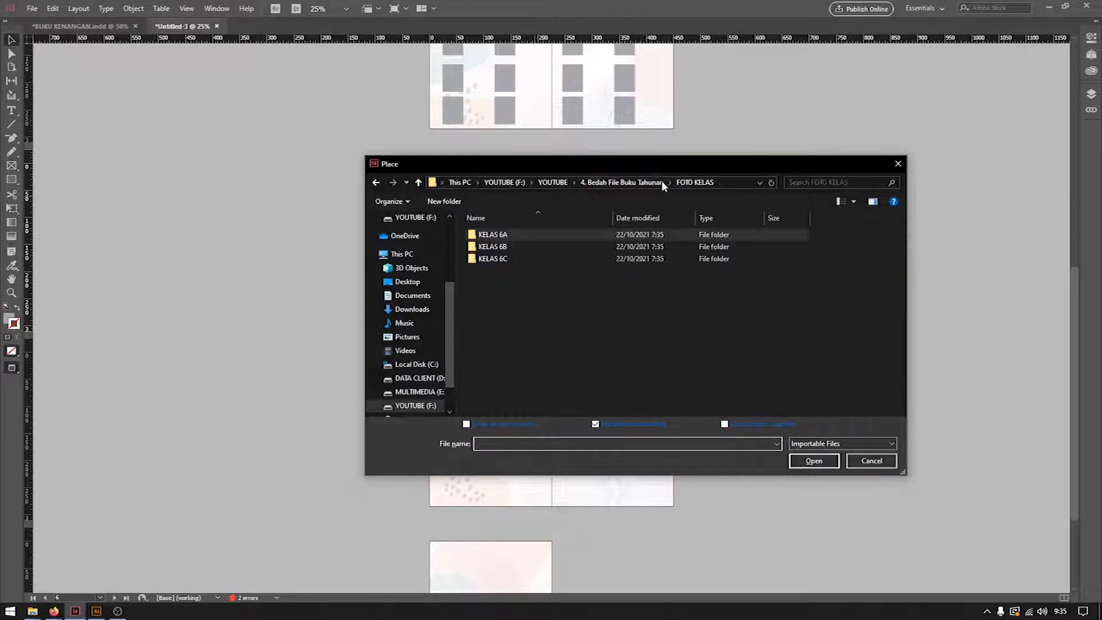
click(623, 183)
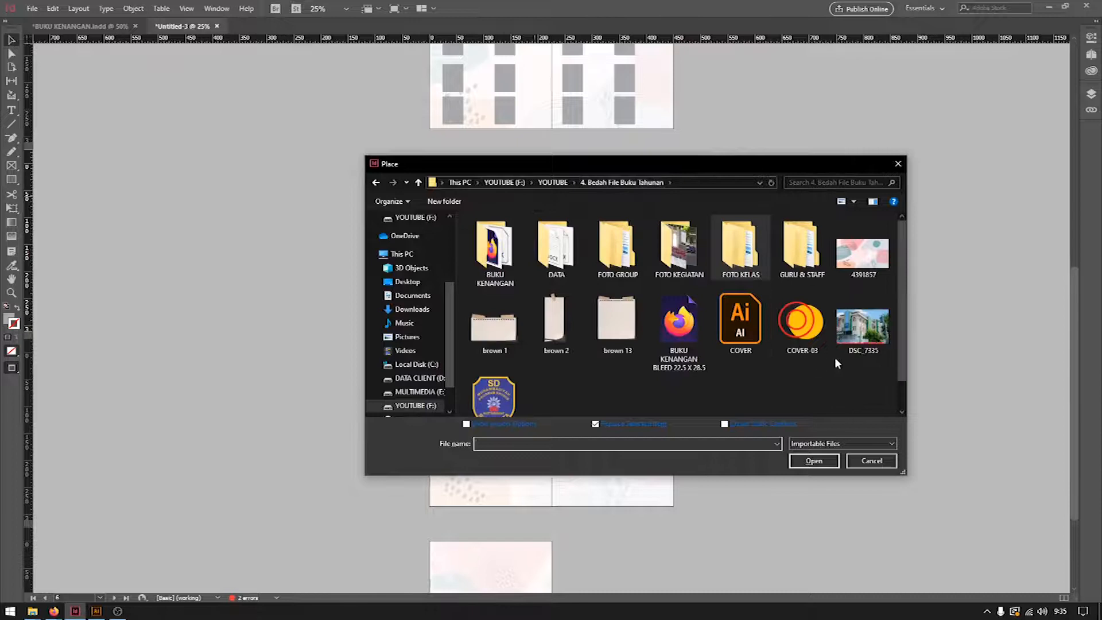
double_click(679, 249)
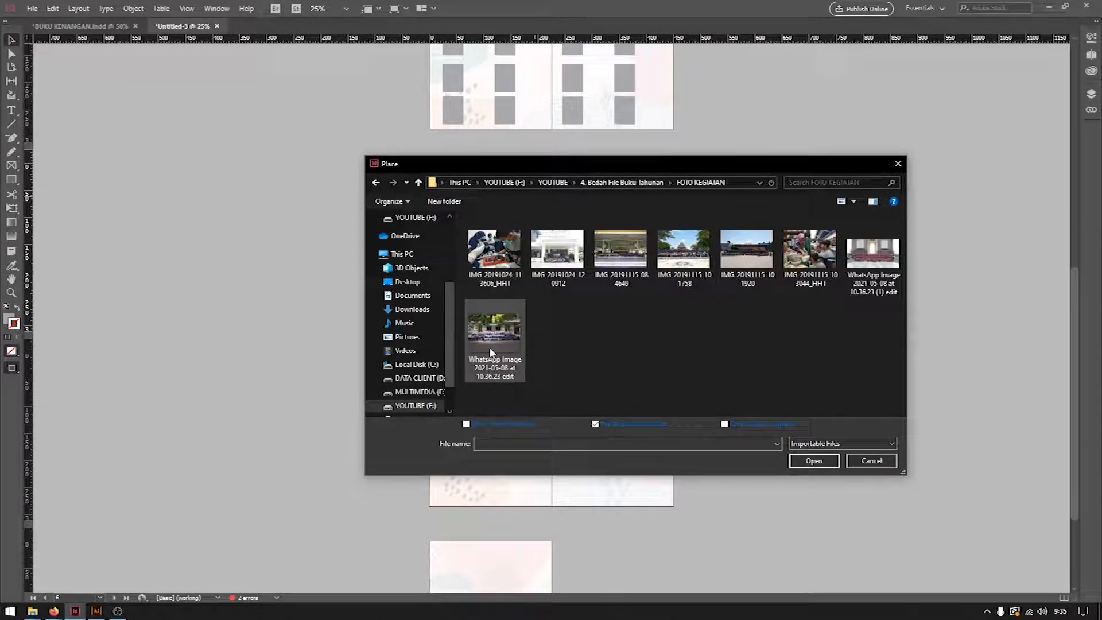
click(686, 260)
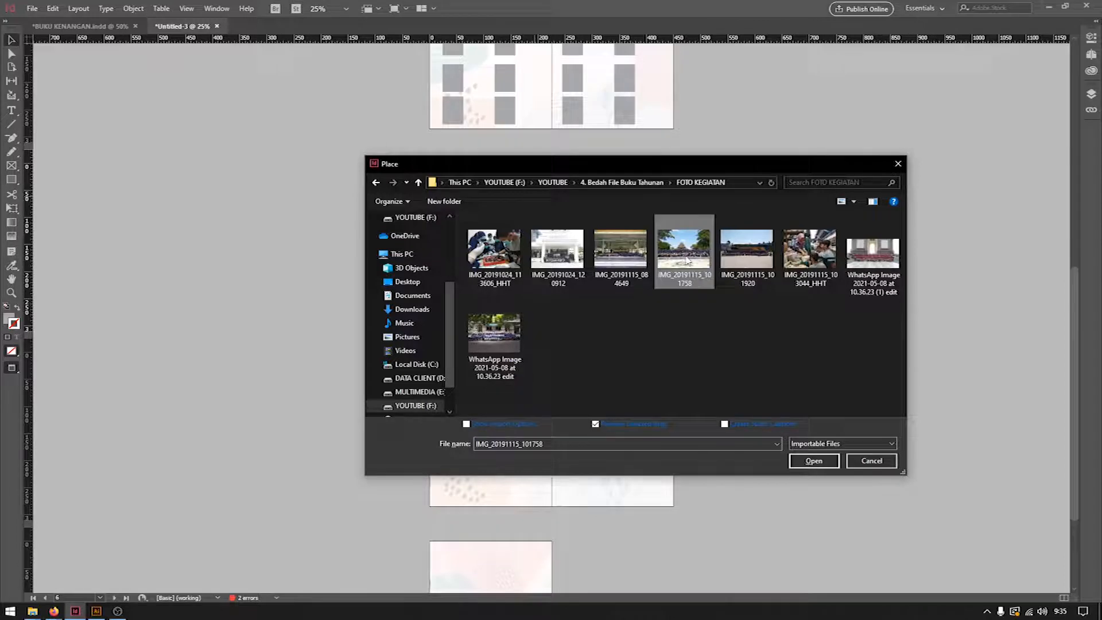
click(823, 463)
click(597, 230)
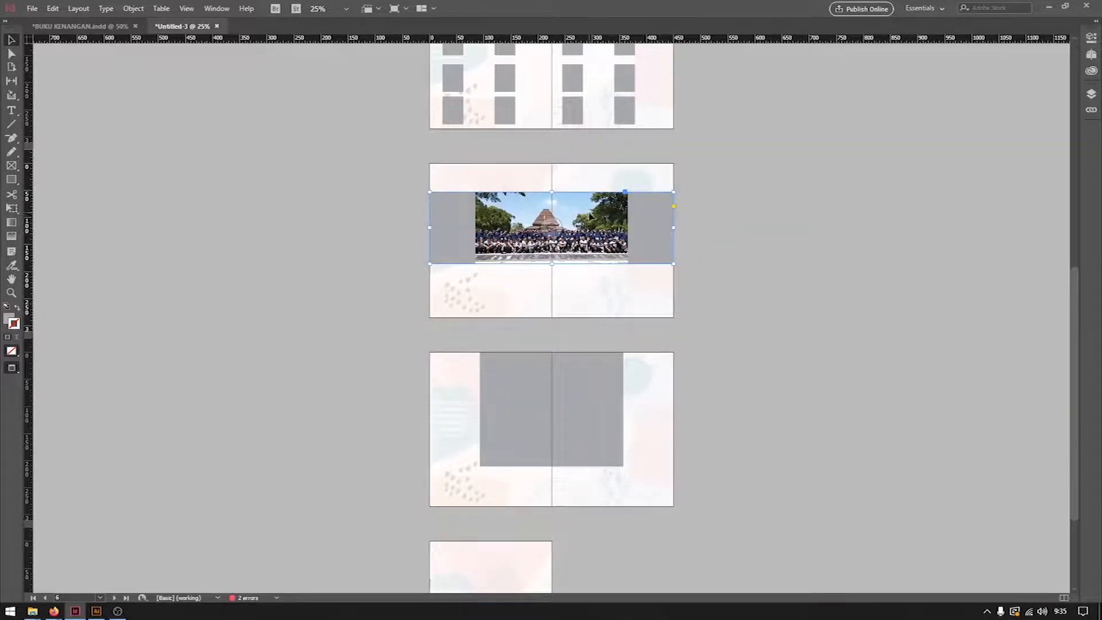
Step: Enlarge and reposition the group photo inside its frame so it fills the full width of the page 6–7 spread
double_click(590, 217)
drag(630, 170, 674, 152)
mouse_move(624, 227)
mouse_down()
mouse_move(624, 216)
mouse_move(626, 234)
mouse_up()
drag(618, 234, 622, 233)
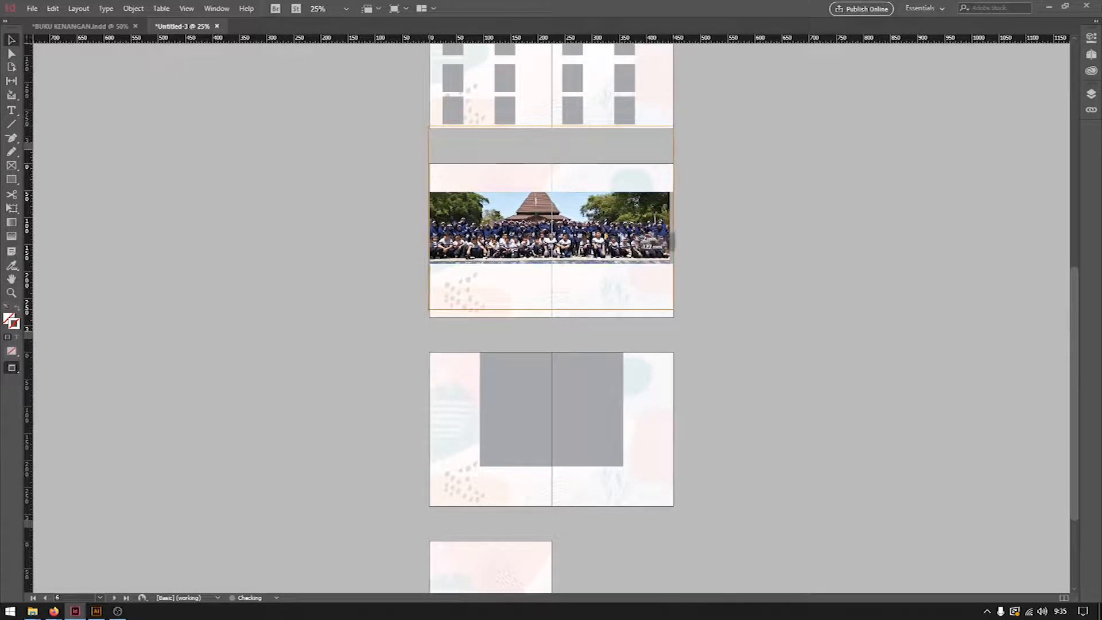
click(743, 255)
Step: Place the market photo IMG_20191115_103044_HHT in the page 8–9 rectangle and adjust its fit inside the frame
scroll(737, 268, up, 3)
key(z)
drag(436, 298, 739, 523)
click(11, 41)
key(ctrl+minus)
key(ctrl+minus)
click(569, 431)
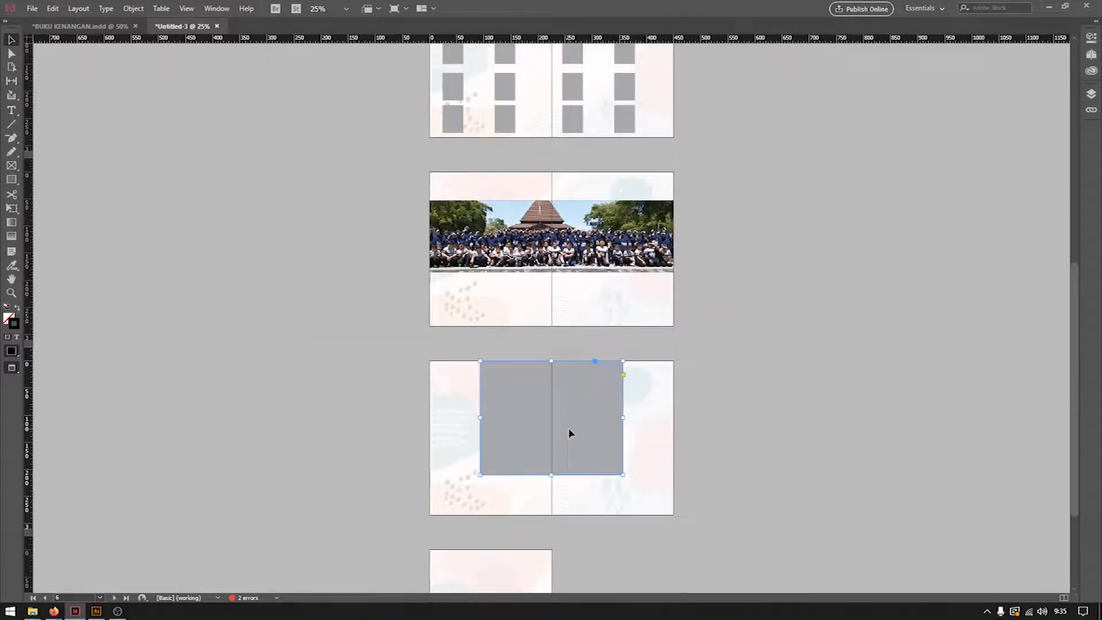
key(ctrl+d)
click(816, 261)
click(815, 461)
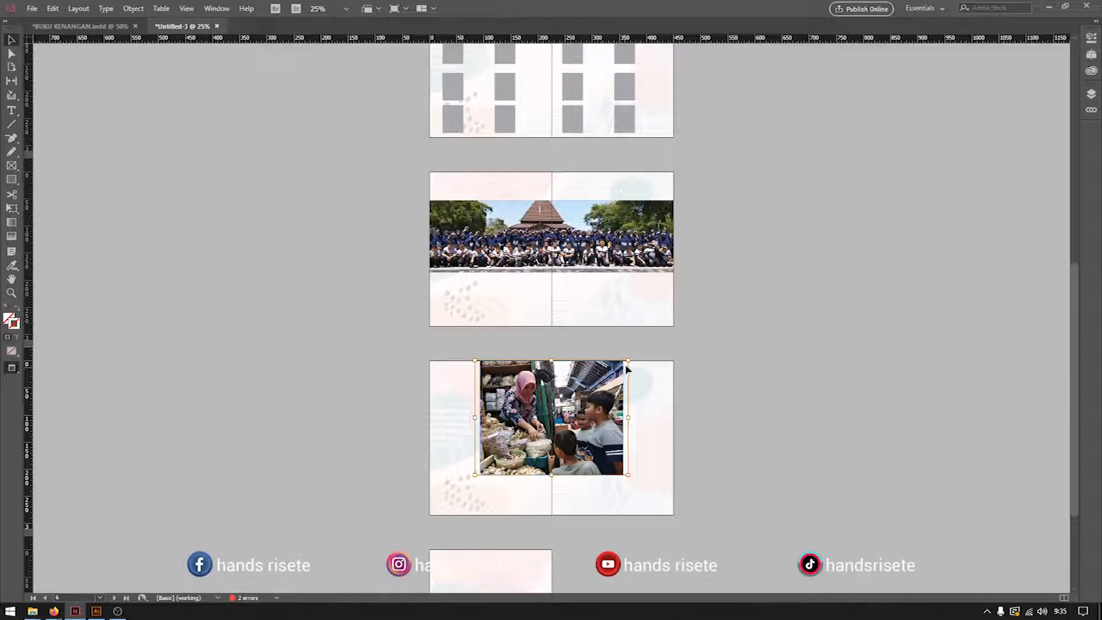
drag(631, 356, 653, 373)
click(793, 393)
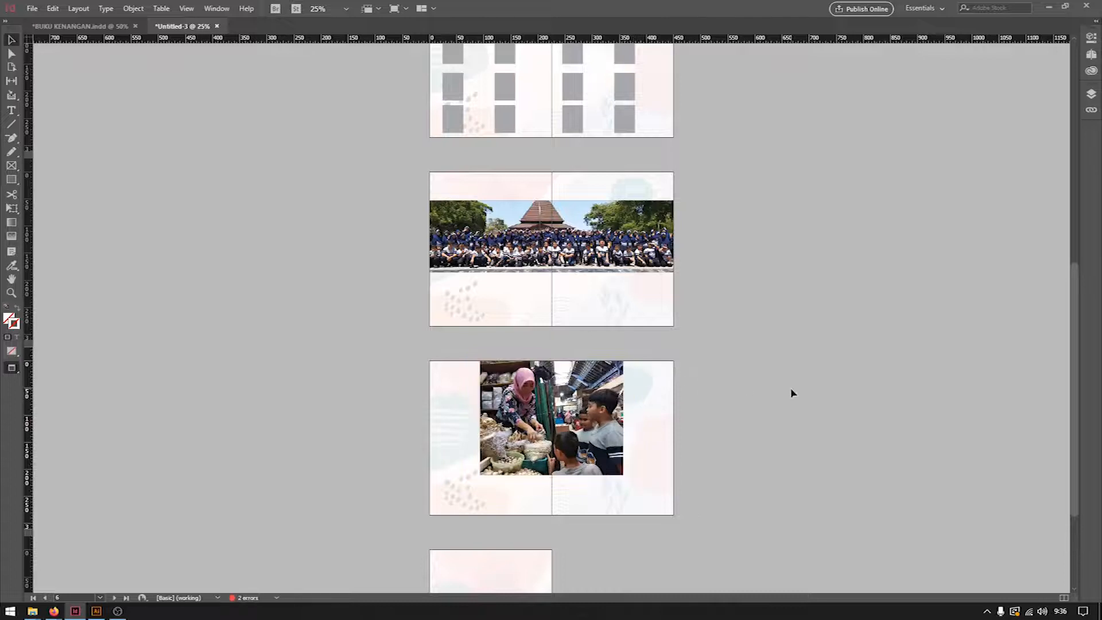
Step: Look over the spreads from the last page back to the logo page, viewing the portrait grid up close
scroll(716, 399, down, 3)
scroll(631, 251, up, 9)
click(531, 316)
scroll(529, 320, down, 2)
click(745, 337)
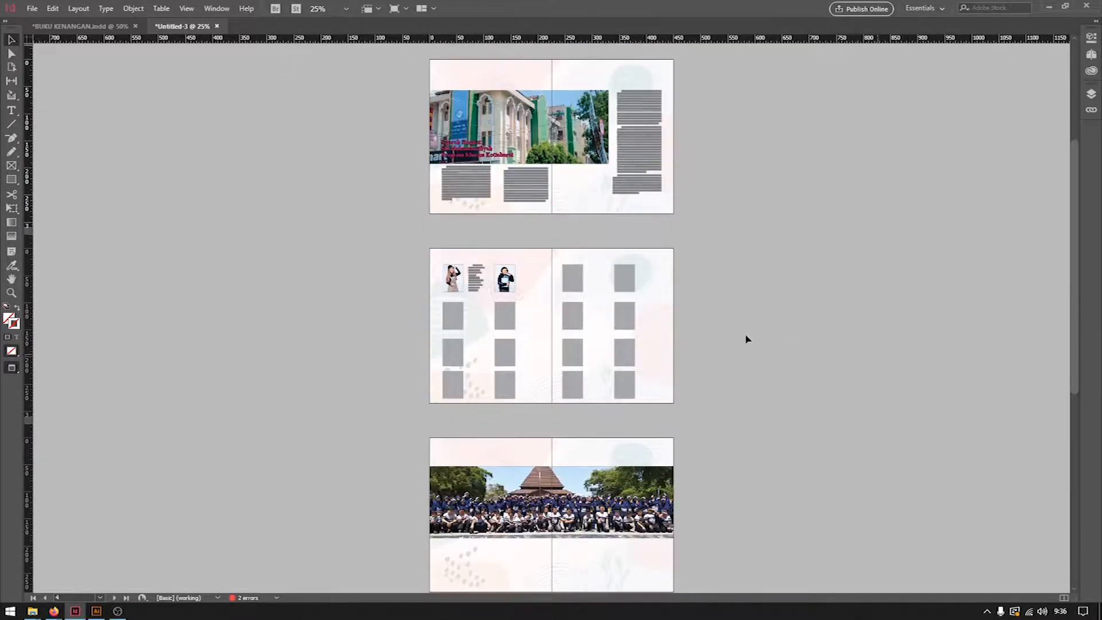
scroll(670, 315, up, 3)
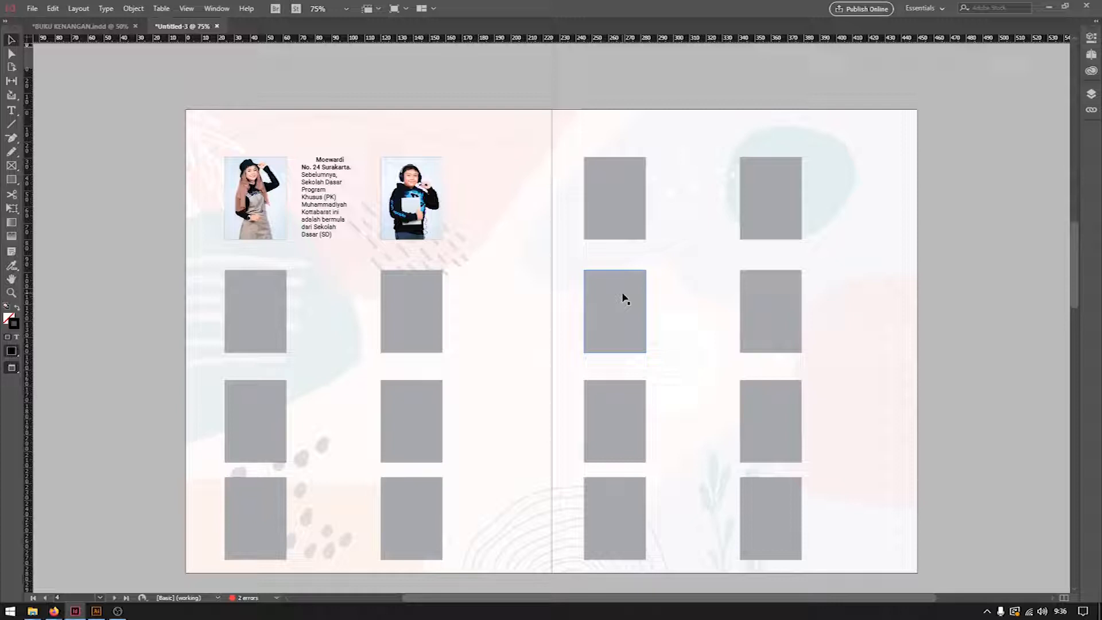
scroll(625, 298, down, 1)
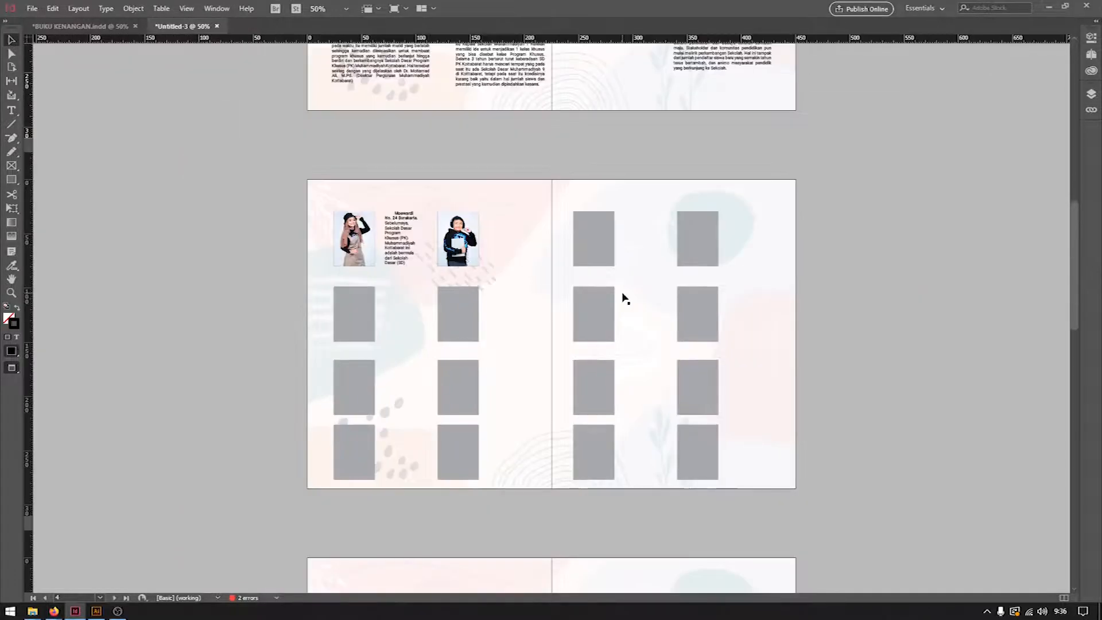
scroll(625, 299, down, 1)
scroll(551, 362, down, 3)
scroll(584, 350, up, 6)
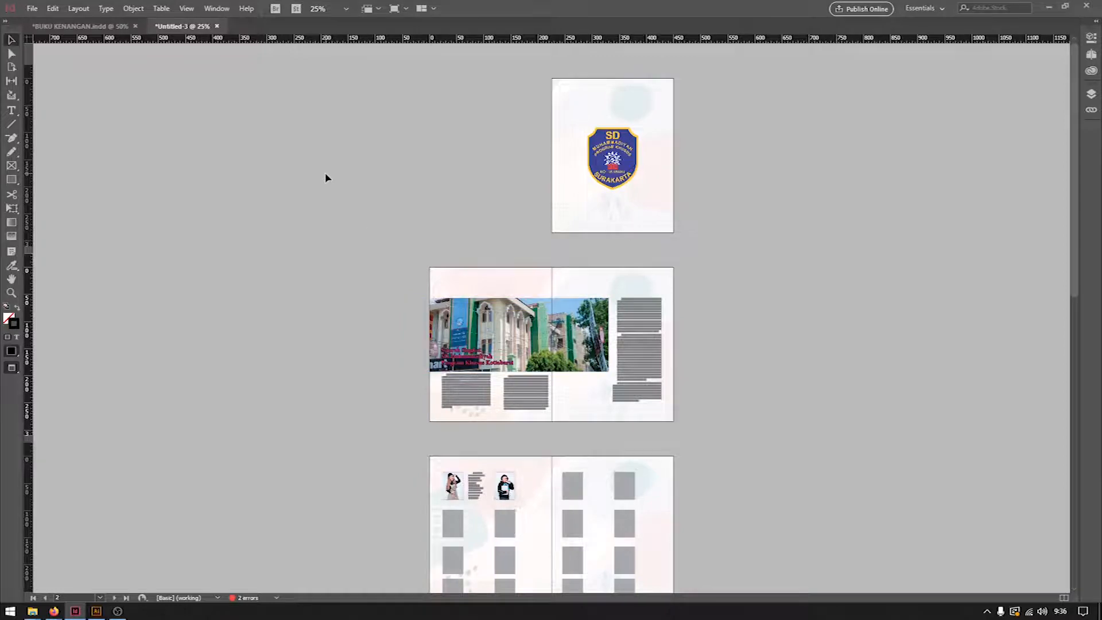
Step: Inspect the logo page, history spread, portrait grid and photo spreads in page order at a larger zoom
click(604, 109)
key(z)
key(ctrl+0)
key(v)
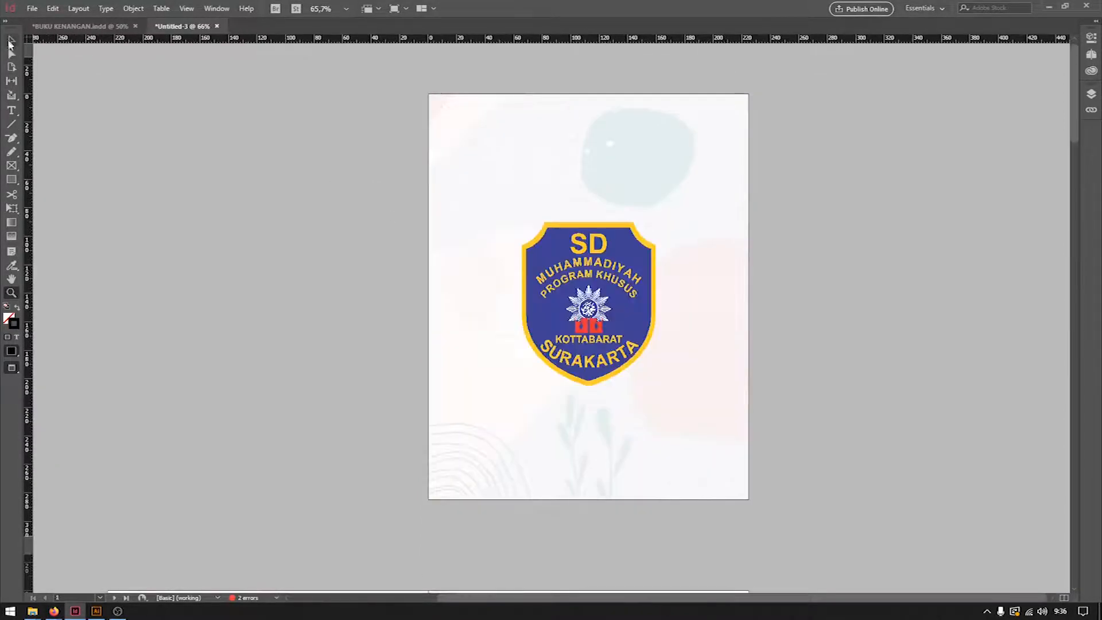
scroll(241, 258, down, 8)
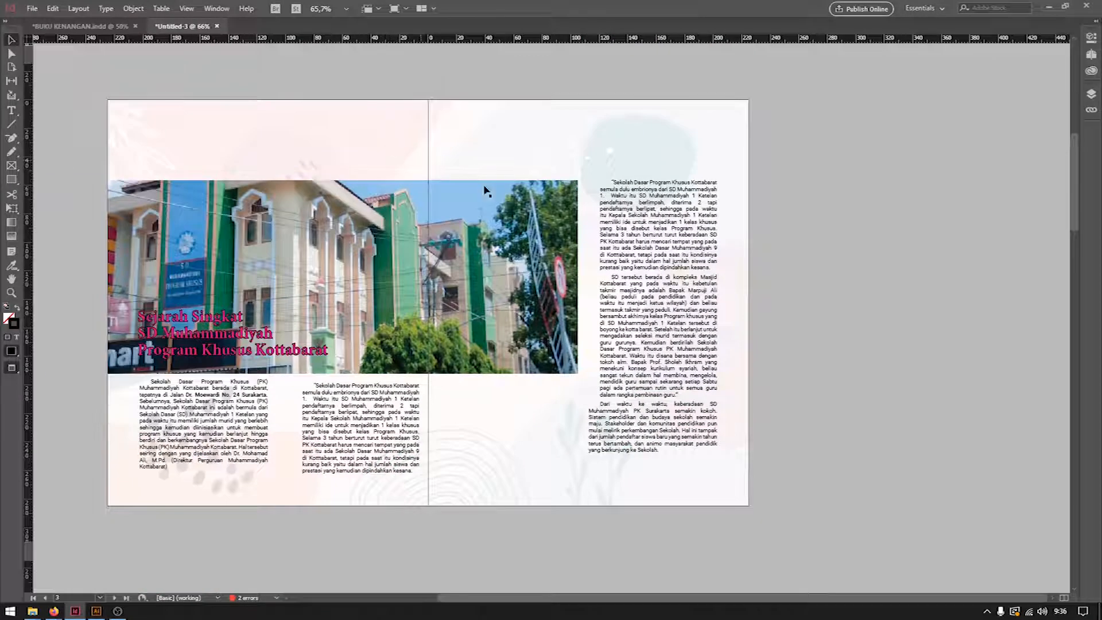
scroll(615, 262, down, 2)
scroll(615, 262, up, 2)
scroll(615, 262, down, 3)
scroll(614, 262, down, 14)
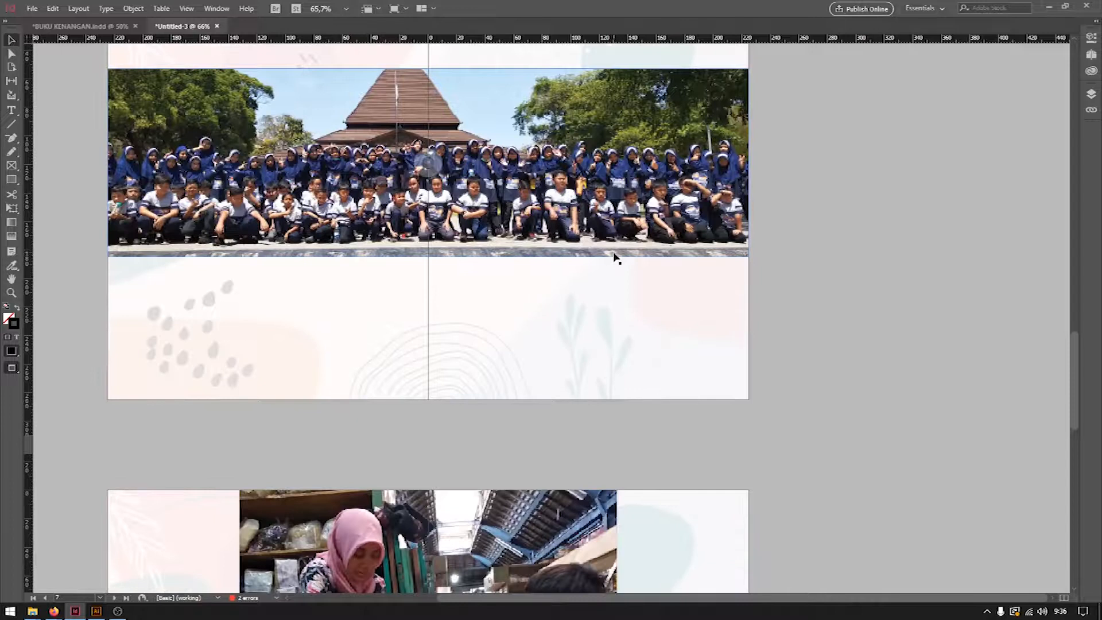
key(ctrl+minus)
scroll(613, 255, up, 15)
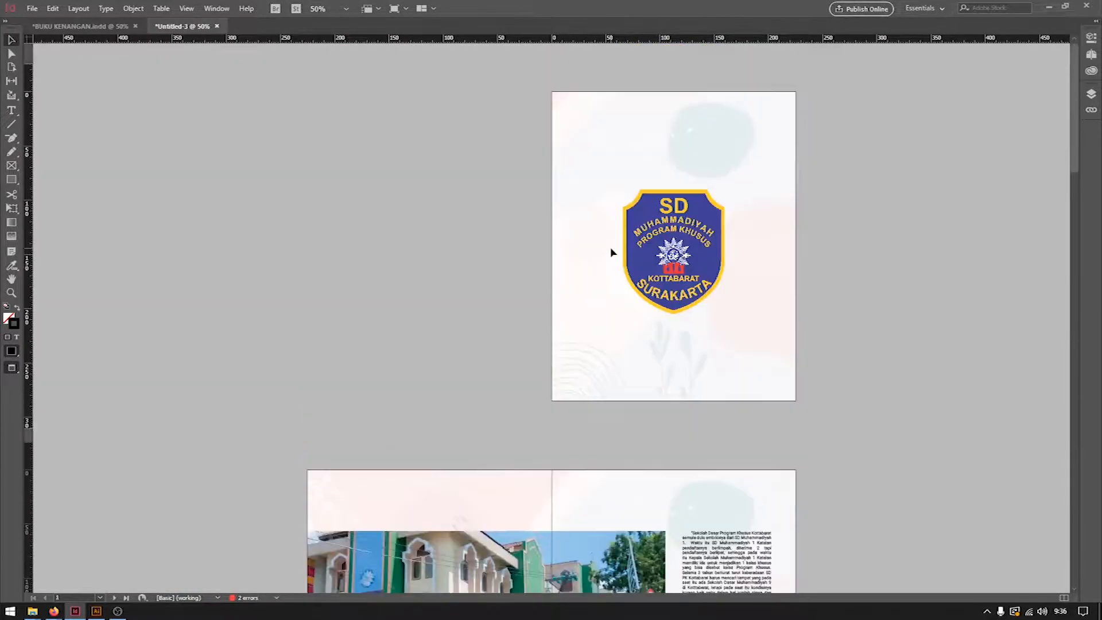
Step: Check the portrait-grid rectangles on page 5 and the two activity photo spreads in the overview
key(ctrl+minus)
key(ctrl+minus)
scroll(612, 248, down, 4)
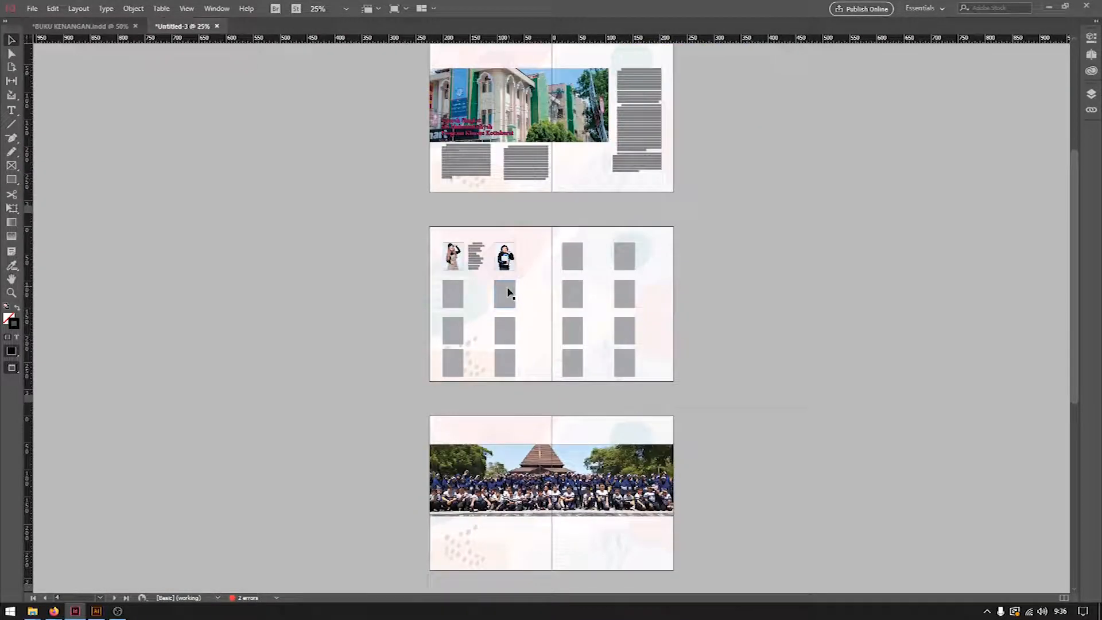
click(573, 256)
click(626, 253)
scroll(593, 229, up, 2)
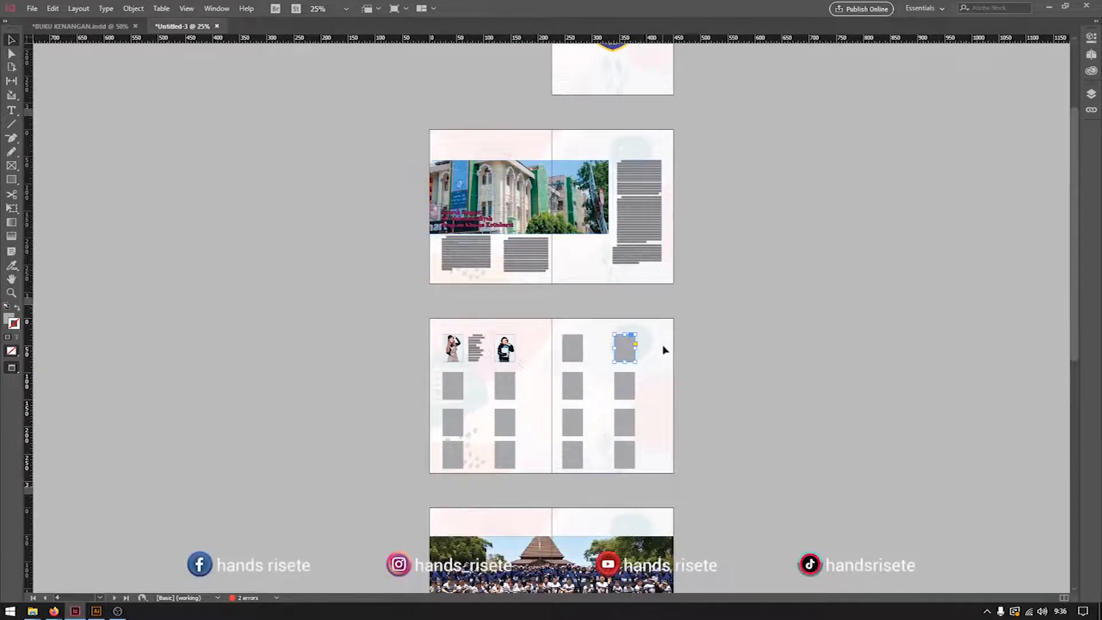
scroll(637, 382, down, 6)
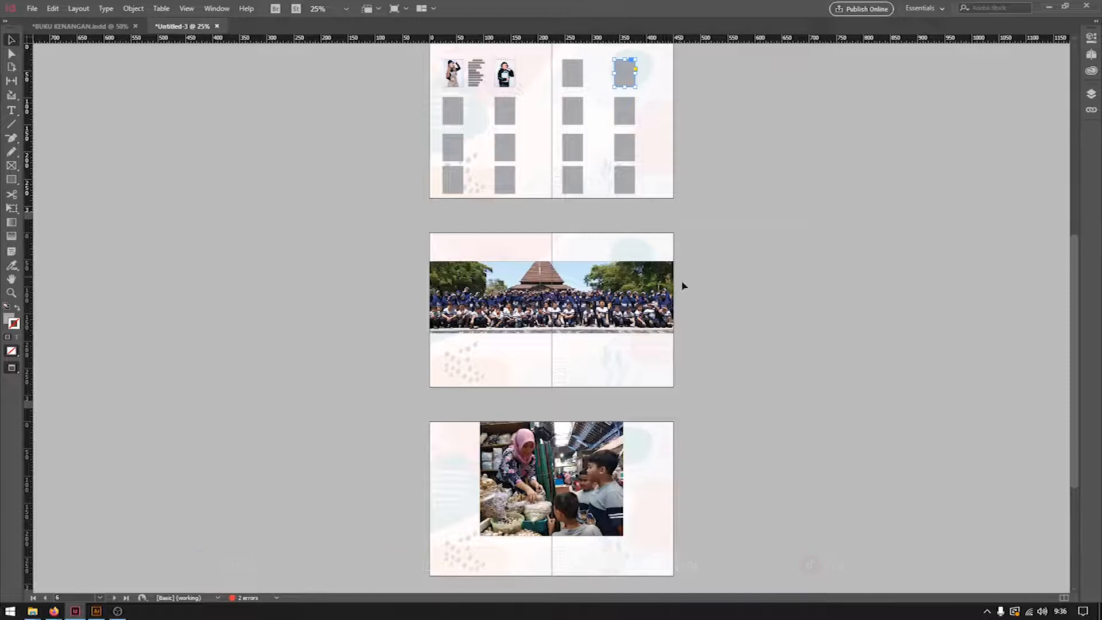
Step: Undo the photo placements and fitting on pages 6–7 and 8–9, back to the plain grey rectangles
key(ctrl+z)
key(ctrl+z)
key(ctrl+z)
key(ctrl+z)
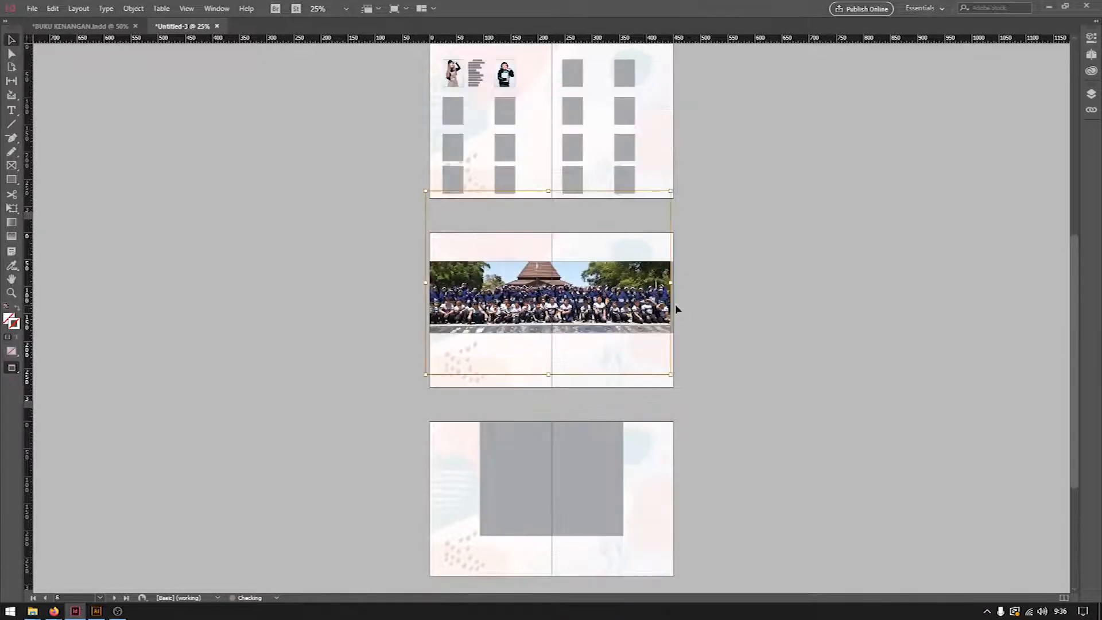
key(ctrl+z)
key(ctrl+z)
key(ctrl+z)
key(ctrl+z)
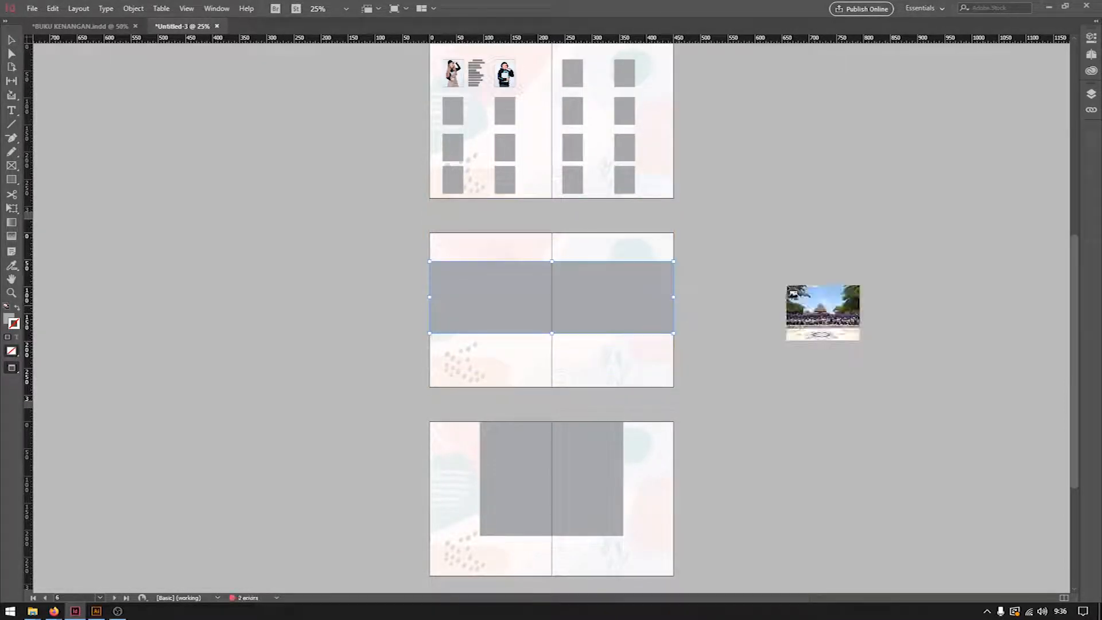
key(ctrl+z)
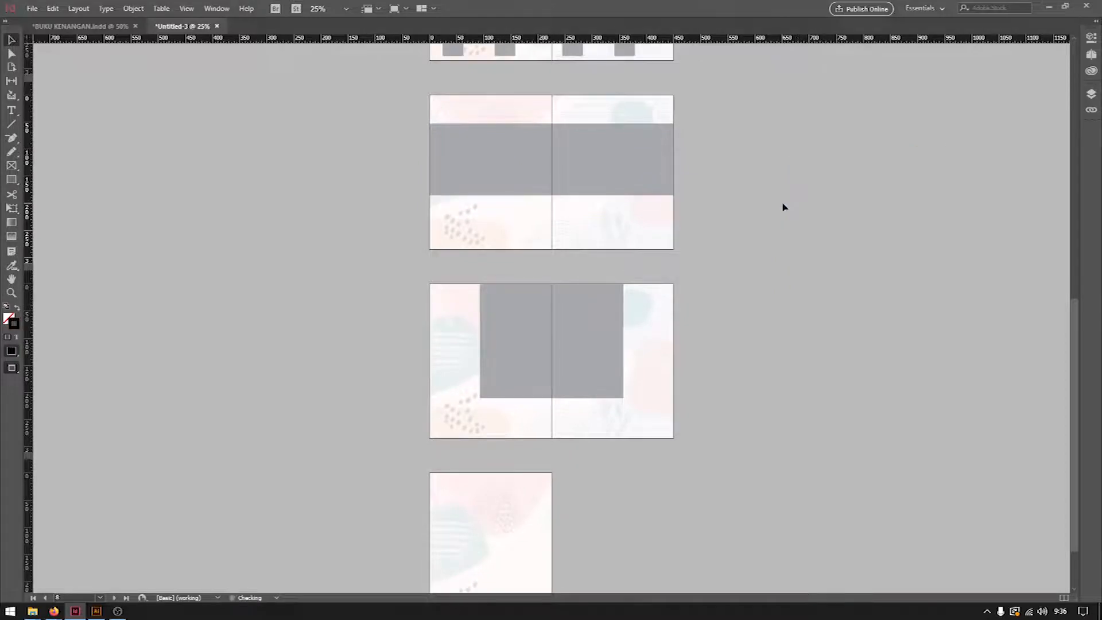
click(564, 159)
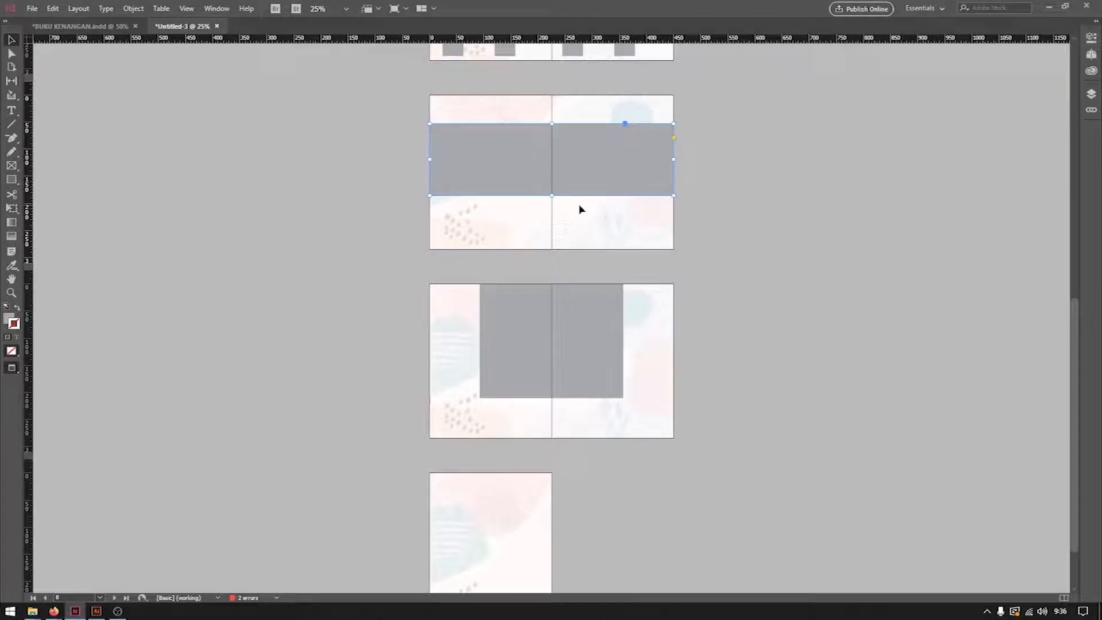
click(747, 175)
scroll(834, 235, up, 6)
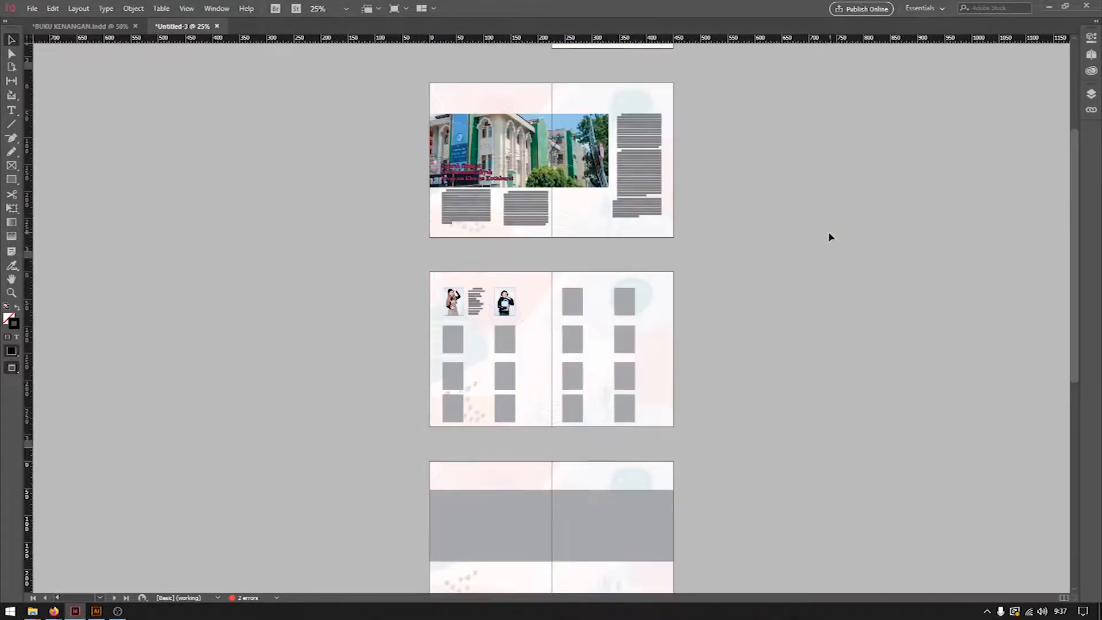
Step: Switch the untitled yearbook from preview to normal view at the history spread so frames, margins and pasteboard show
scroll(435, 228, down, 2)
scroll(434, 226, up, 3)
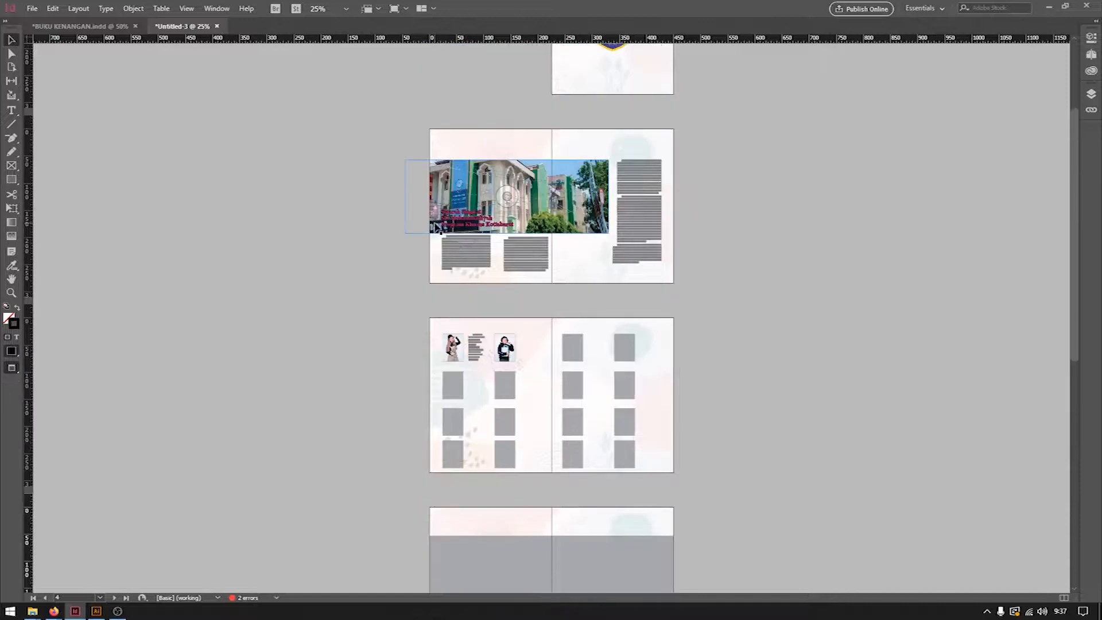
scroll(435, 227, up, 2)
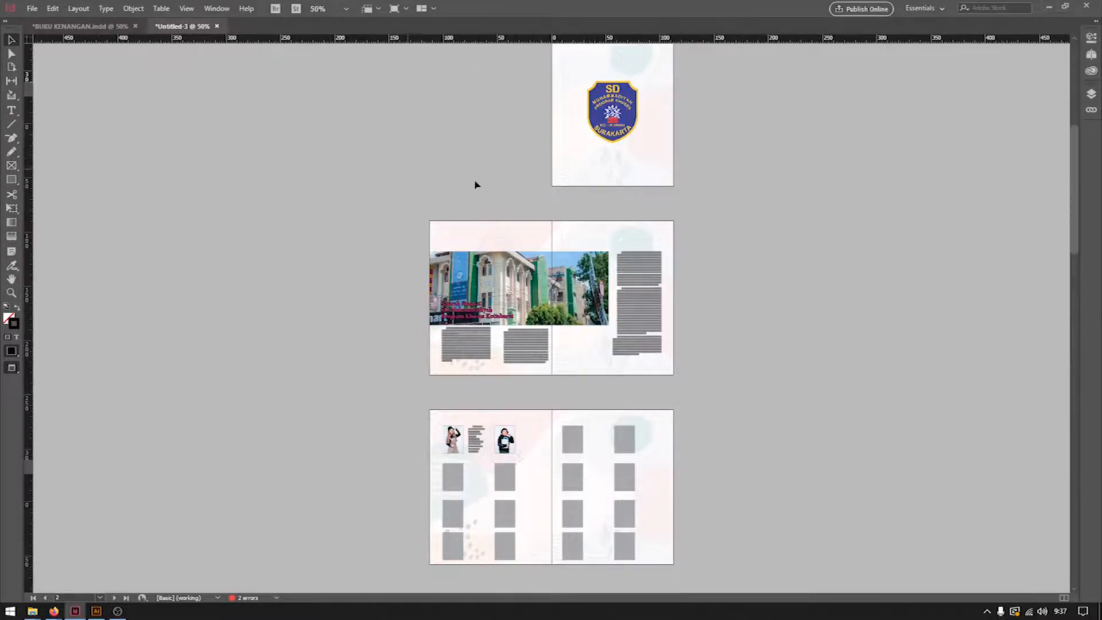
key(ctrl+equal)
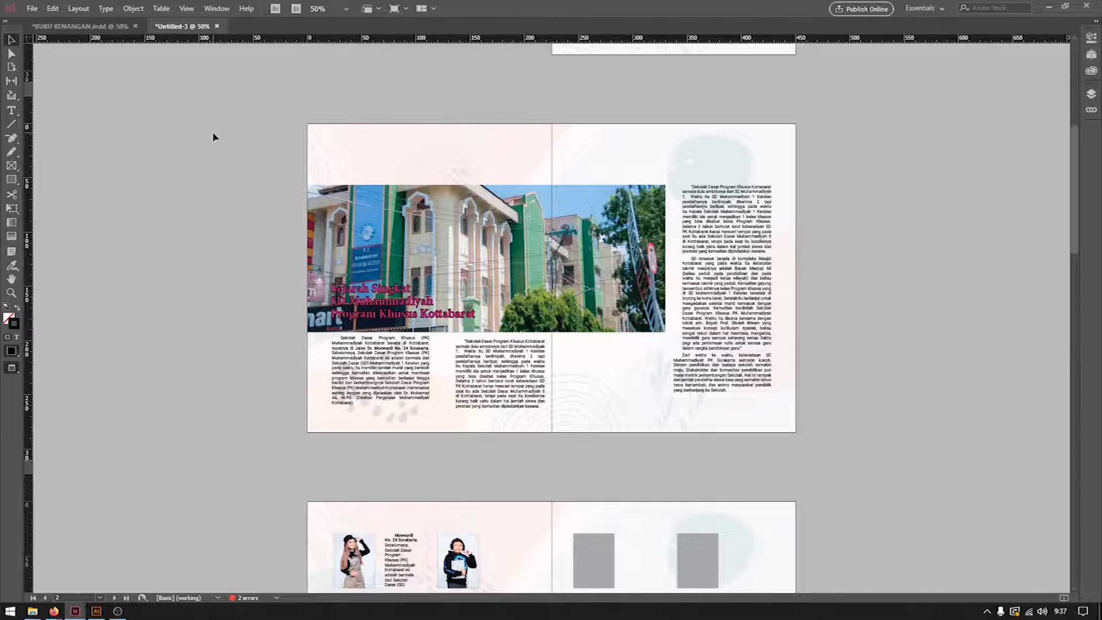
key(w)
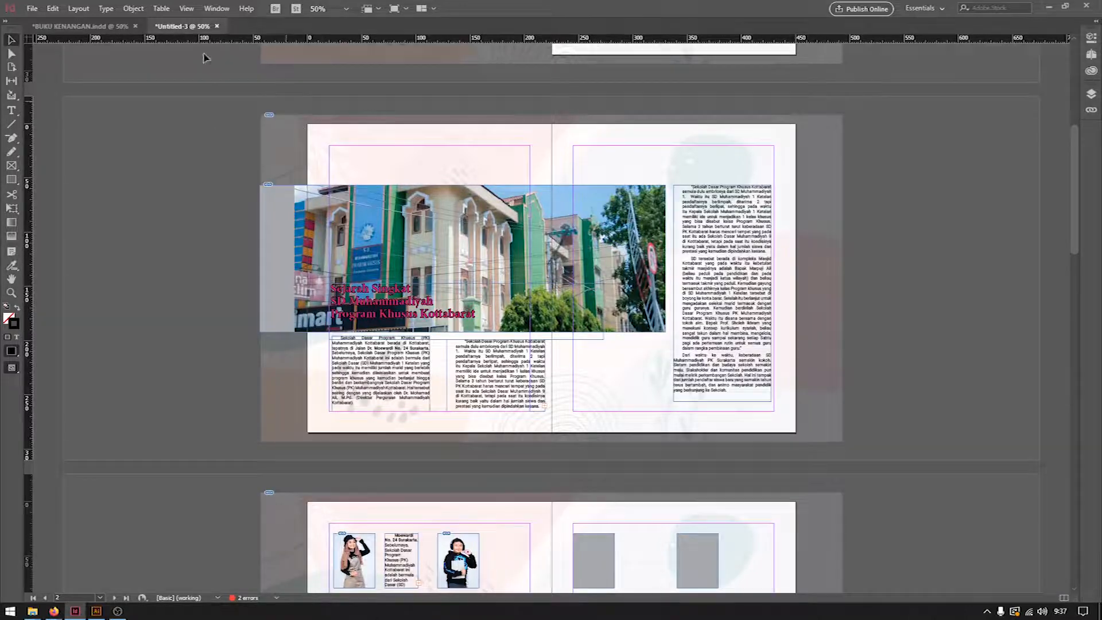
Step: Open the A-Master spread and check its margin and column settings without changing them
click(84, 9)
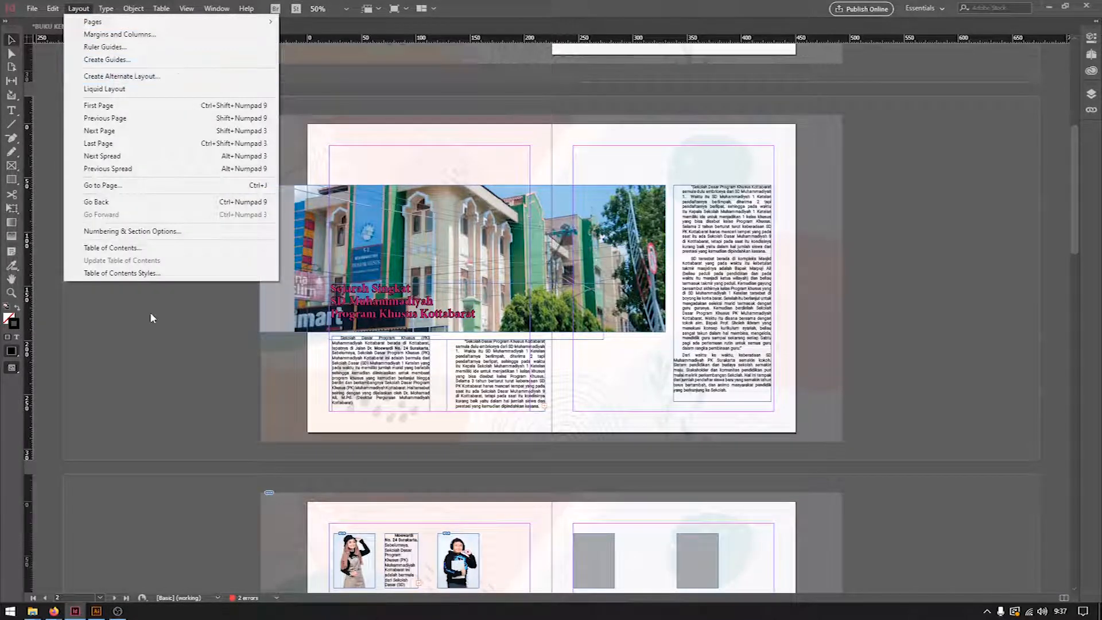
click(100, 599)
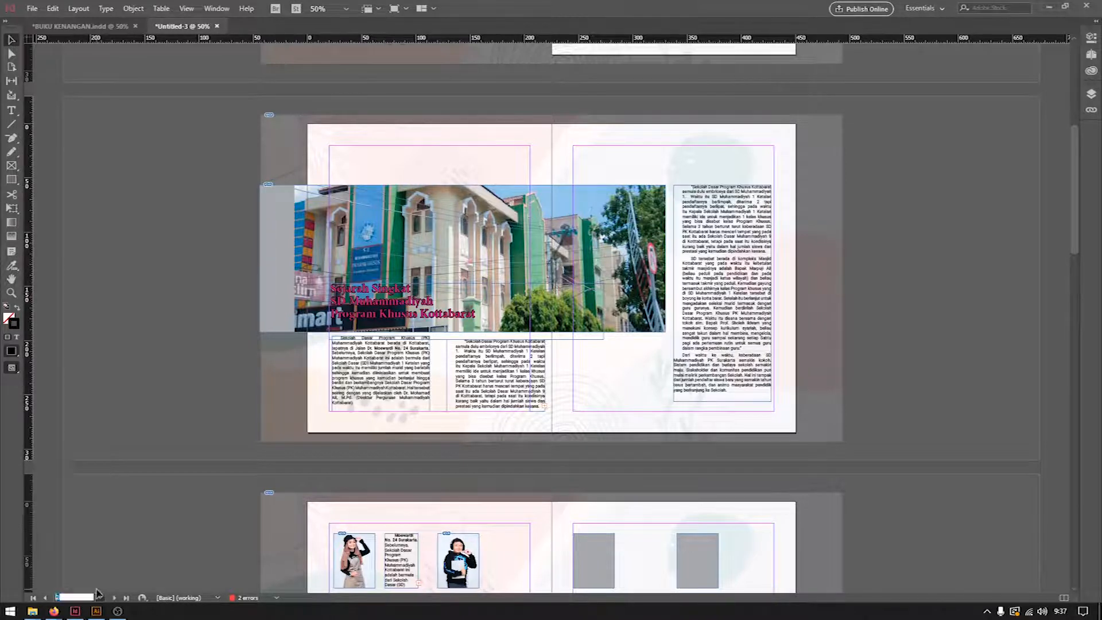
click(96, 588)
click(79, 9)
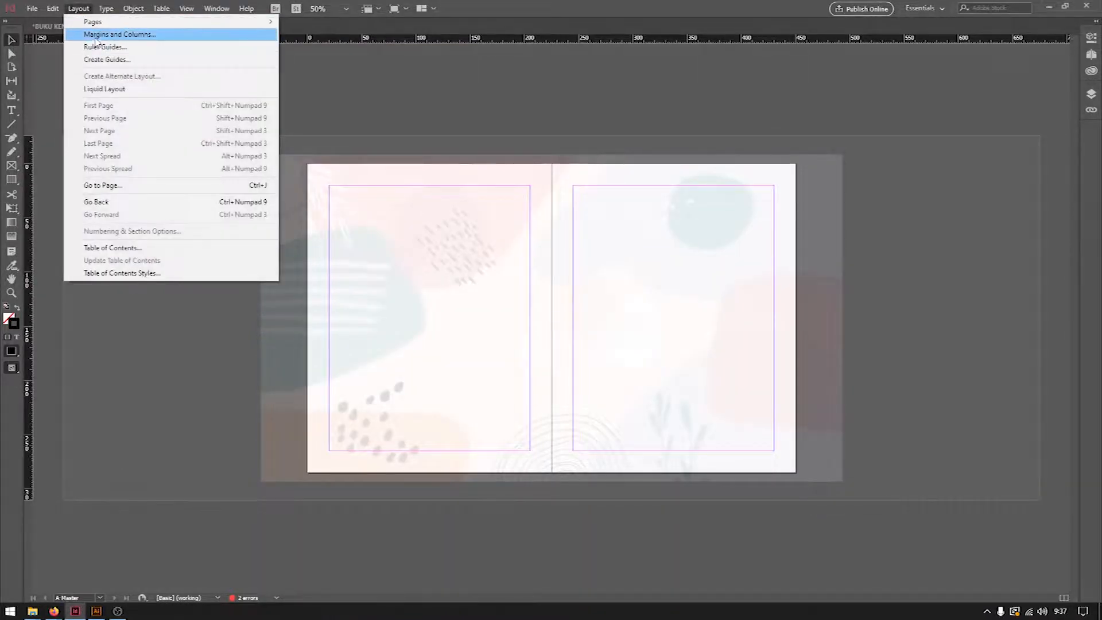
click(93, 35)
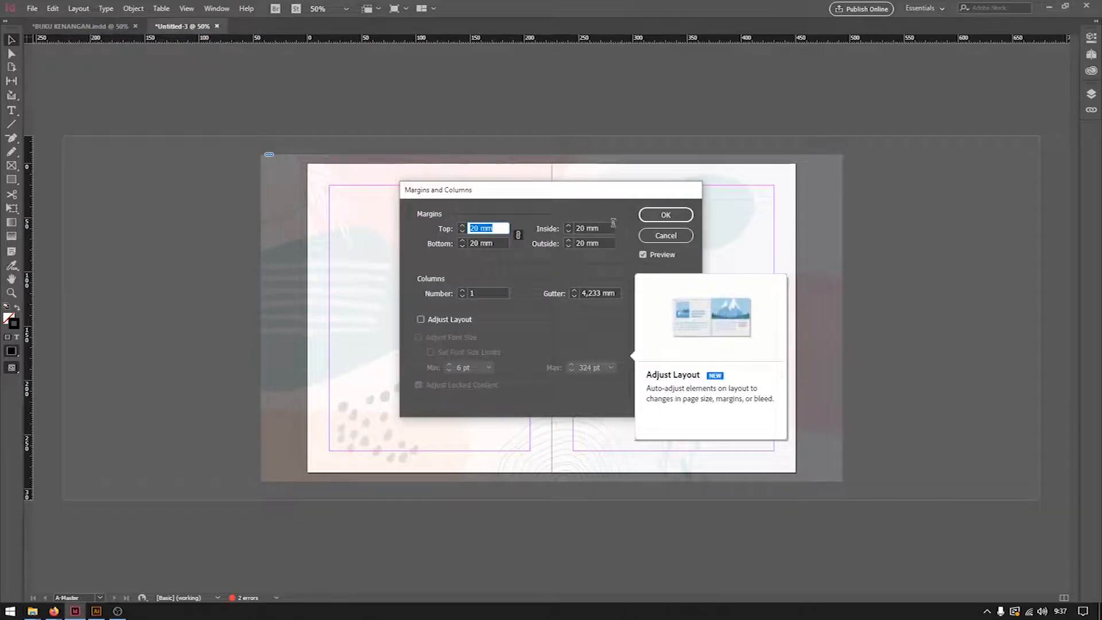
click(665, 236)
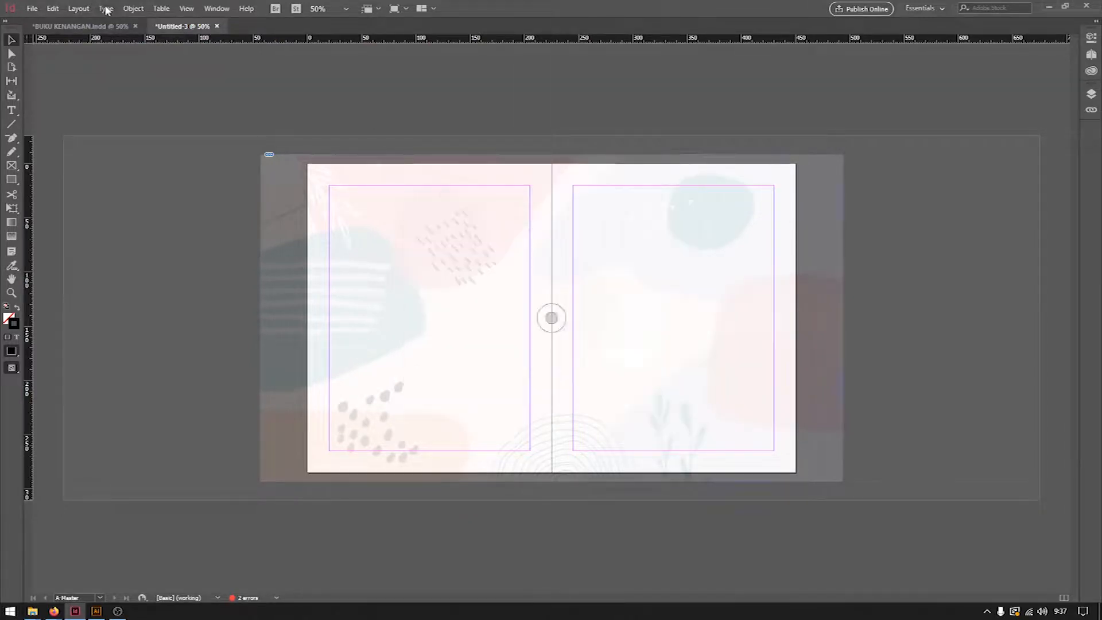
Step: Set the document bleed to 5 mm on the top, bottom, inside and outside in Document Setup
click(86, 9)
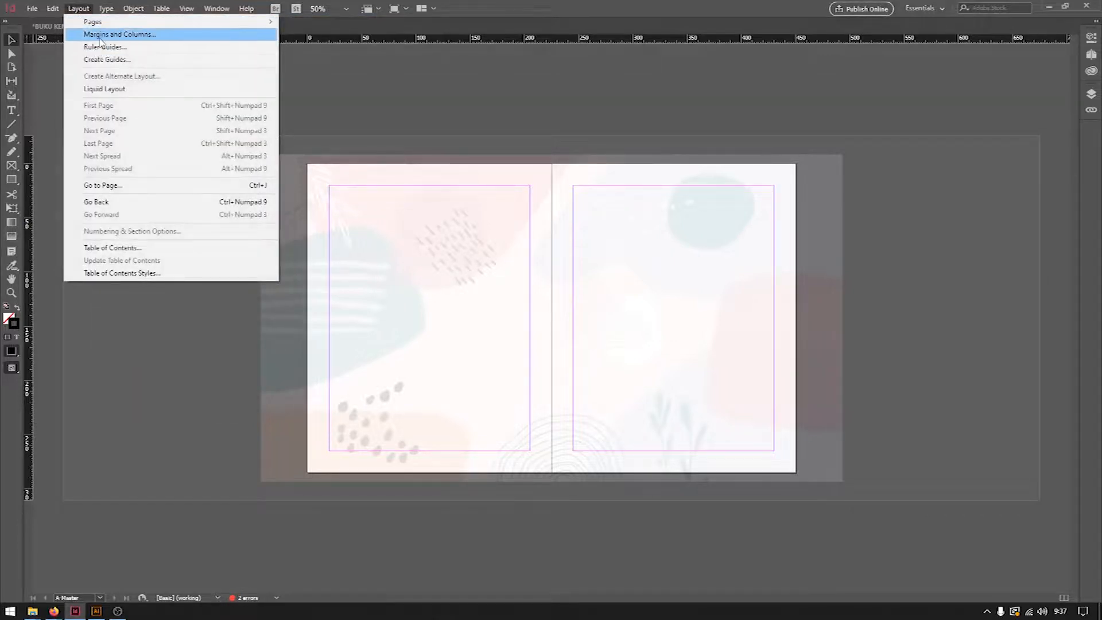
click(33, 9)
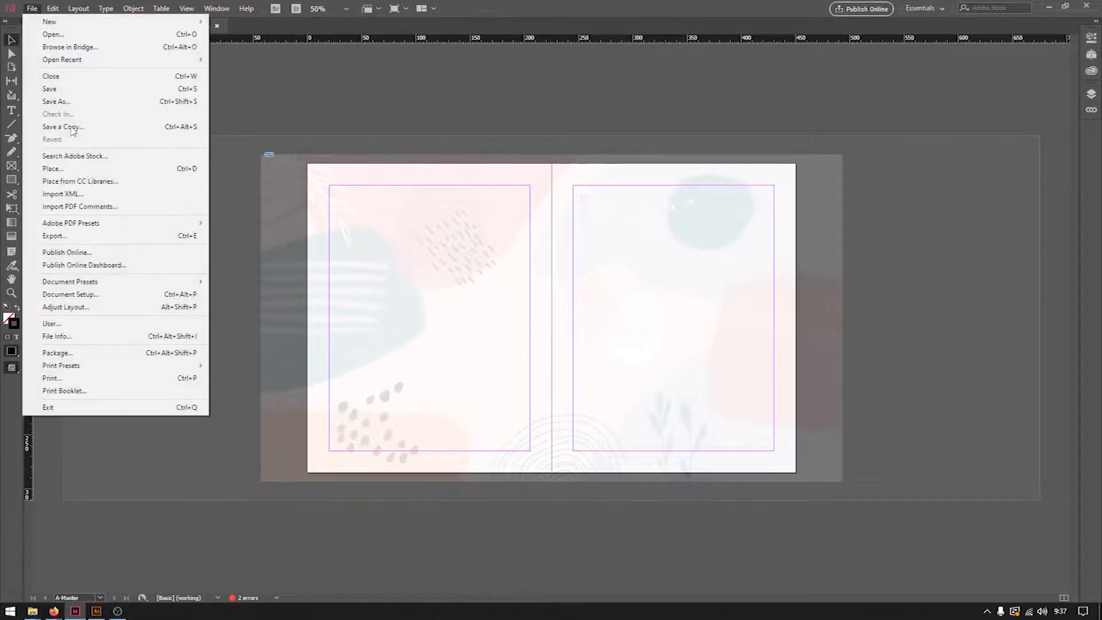
click(171, 294)
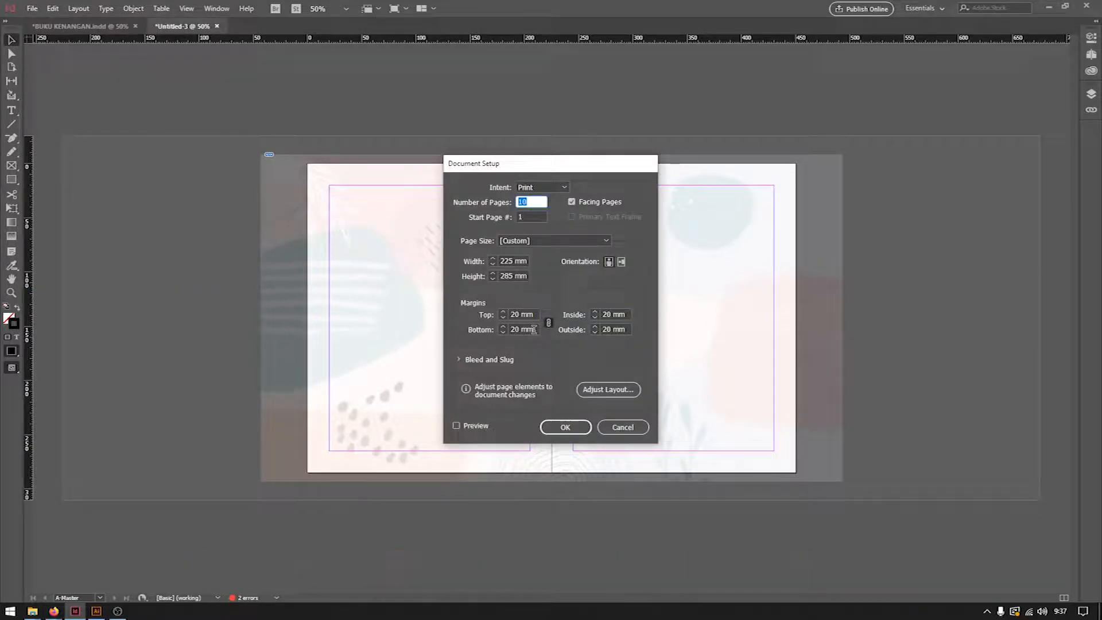
click(462, 359)
drag(522, 391, 430, 385)
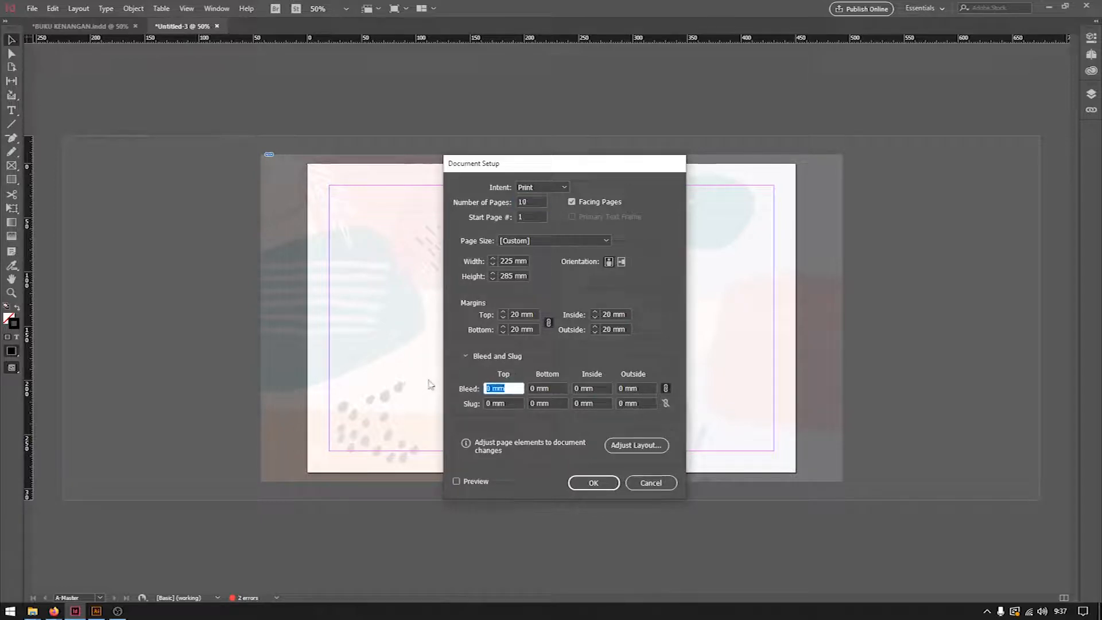
text(5)
click(565, 404)
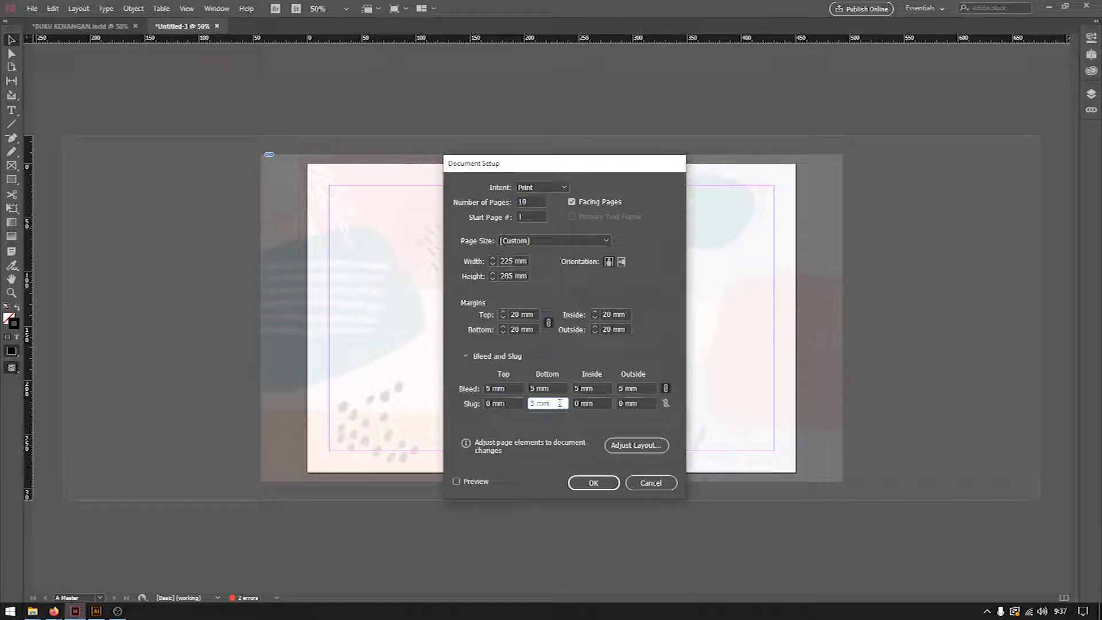
click(609, 482)
Step: Examine the bleed guide around the upper-left page corner of the A-Master spread
key(z)
drag(304, 157, 279, 167)
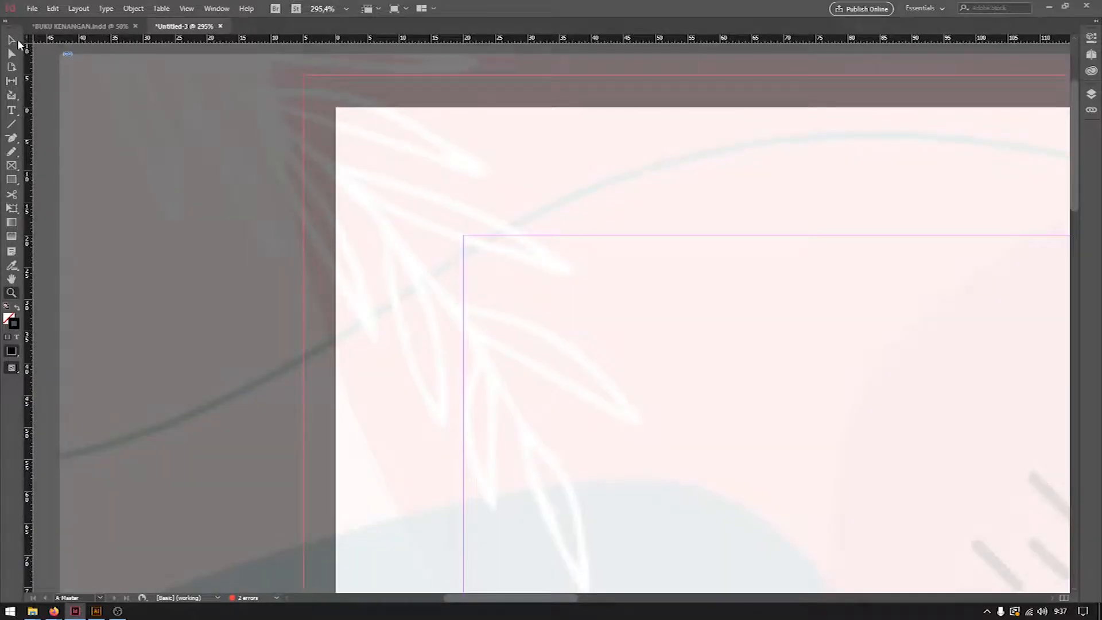
click(14, 41)
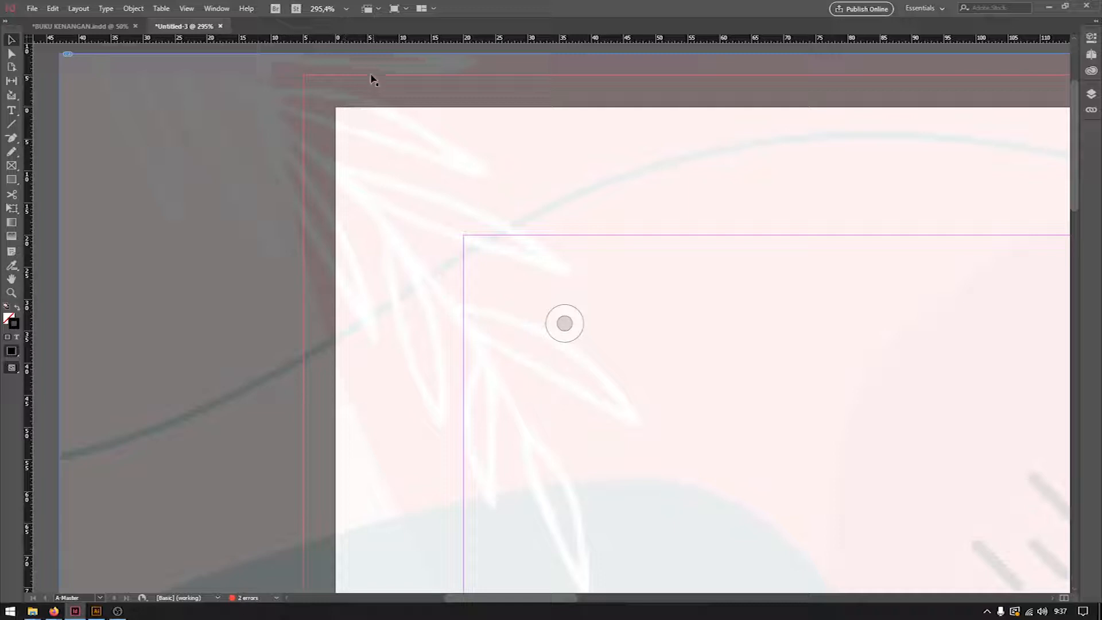
key(ctrl+minus)
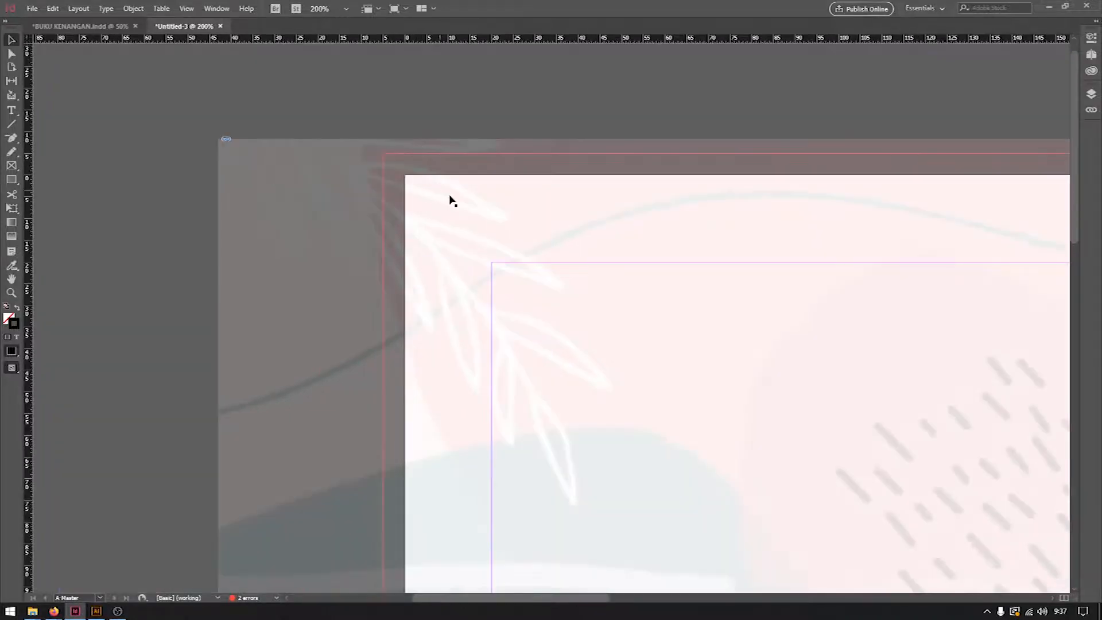
key(ctrl+minus)
key(ctrl+minus)
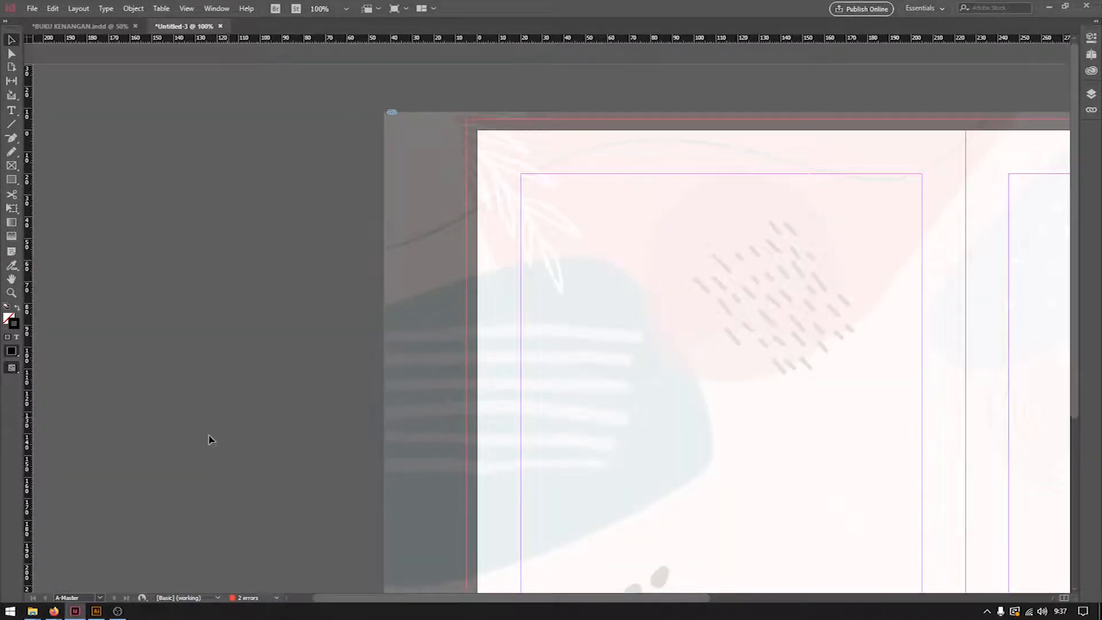
Step: Return from the A-Master spread to page 1 with the school logo and view it in the overview
click(100, 598)
click(89, 463)
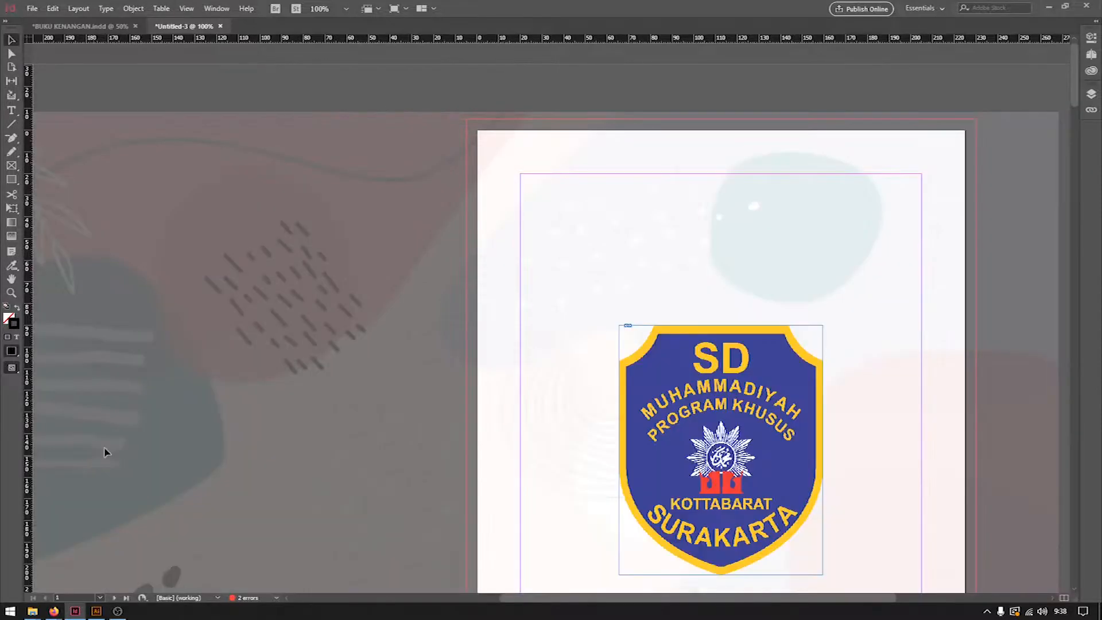
key(ctrl+minus)
key(ctrl+minus)
key(ctrl+minus)
Step: Switch to BUKU KENANGAN.indd and look over the staff portraits and the class message spreads for Kelas 1 to 6
click(85, 27)
scroll(367, 408, down, 8)
scroll(367, 408, down, 2)
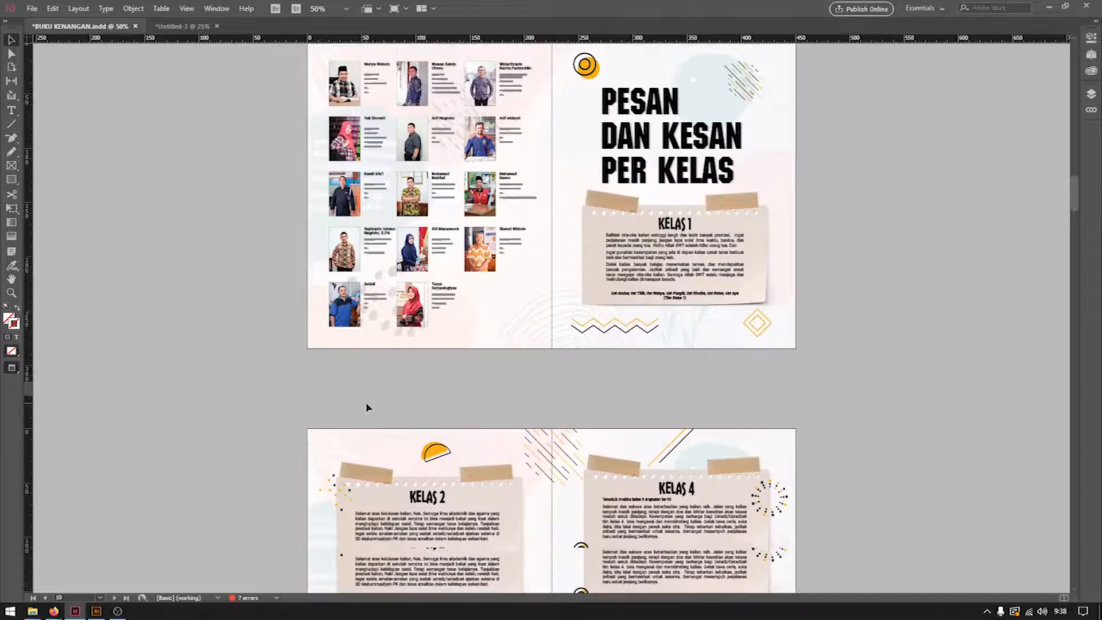
scroll(366, 405, up, 2)
click(764, 266)
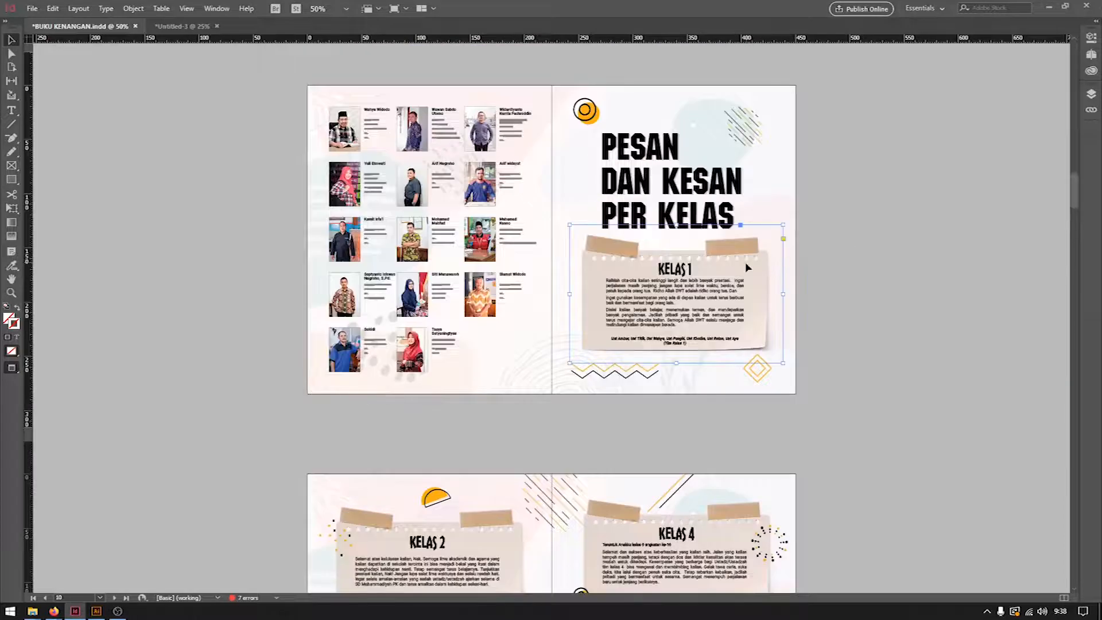
scroll(863, 283, down, 2)
key(ctrl+shift+a)
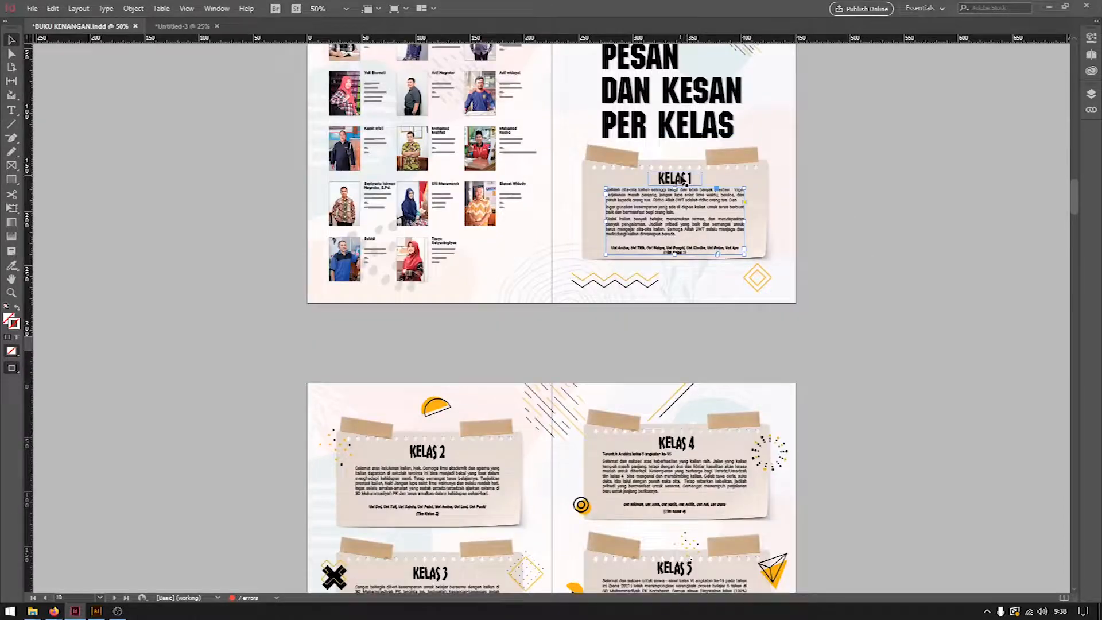
scroll(789, 338, down, 12)
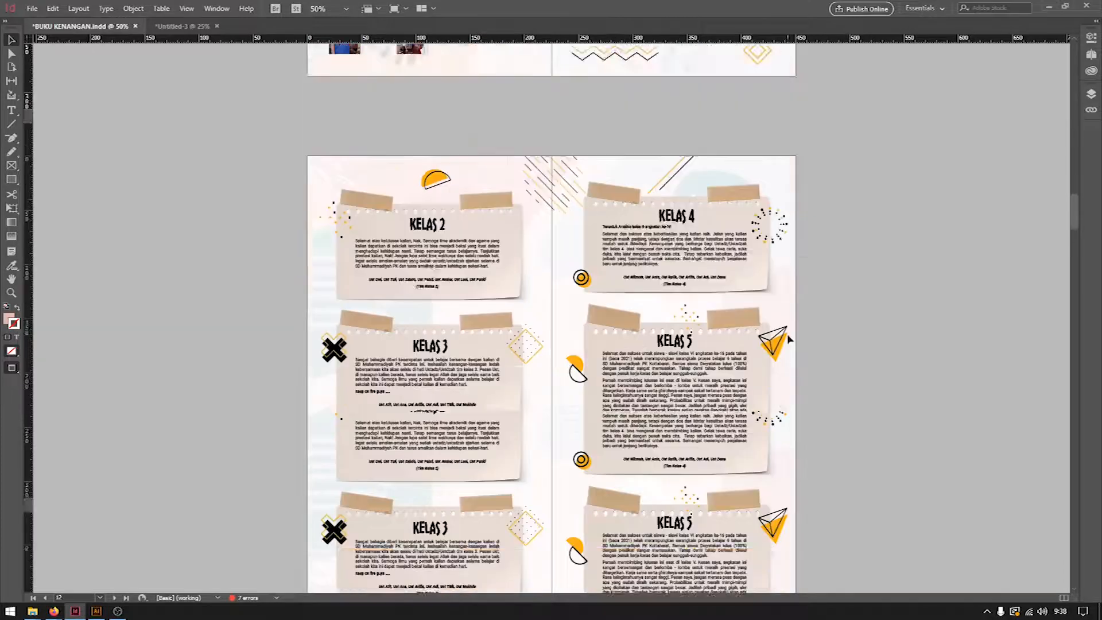
scroll(789, 337, up, 20)
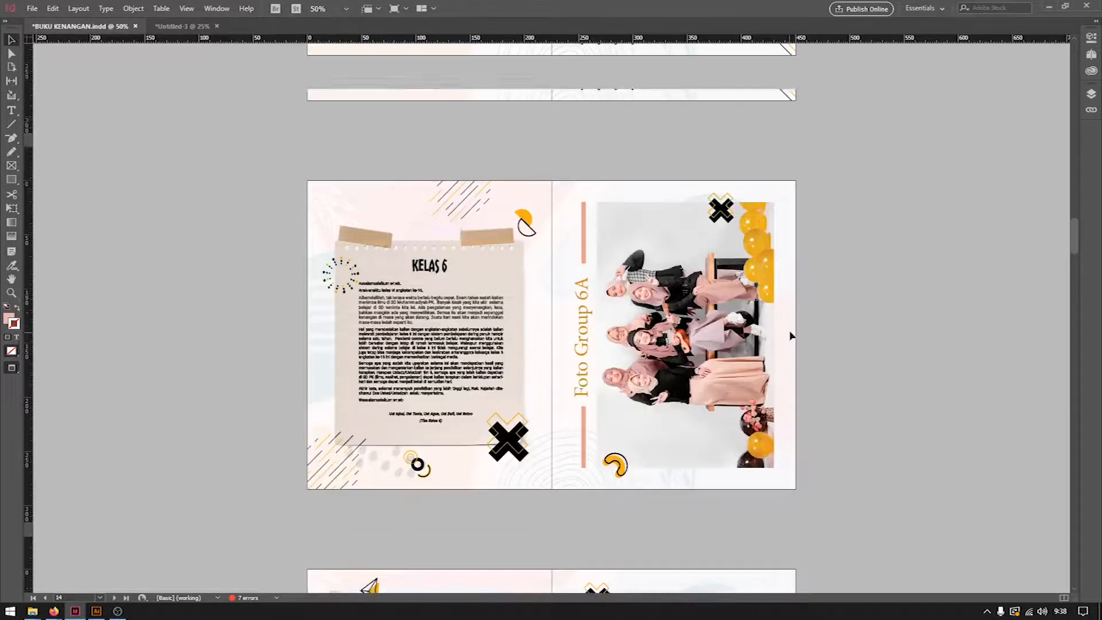
Step: Examine the Sambutan Kepala Sekolah spread's text and photo layout, and return to the logo page
scroll(764, 330, down, 5)
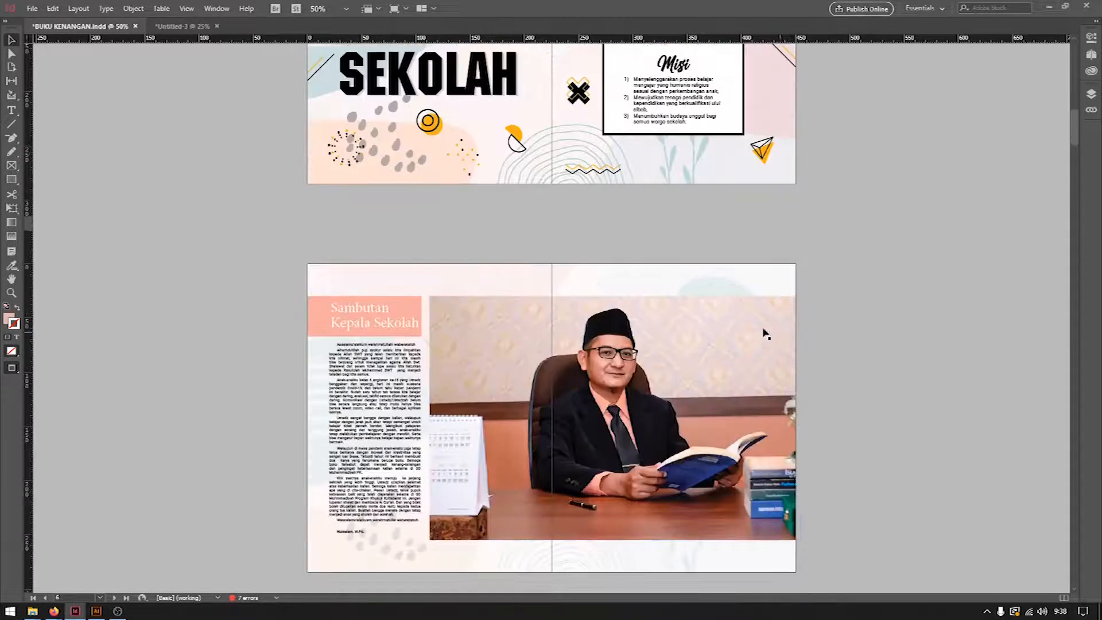
scroll(450, 288, up, 3)
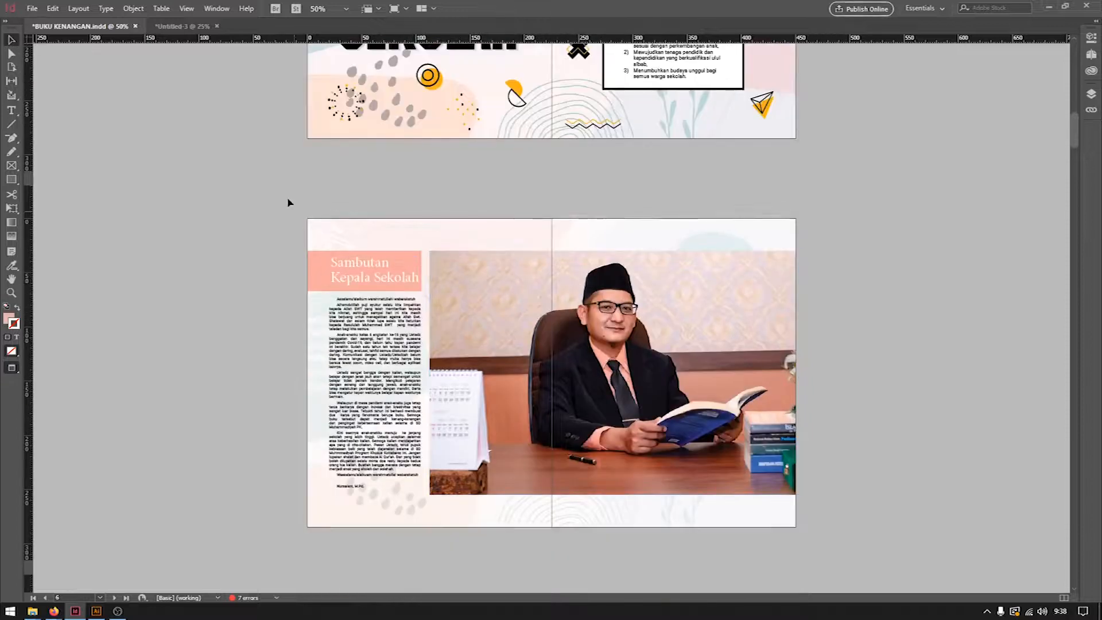
scroll(789, 356, up, 2)
scroll(620, 383, up, 2)
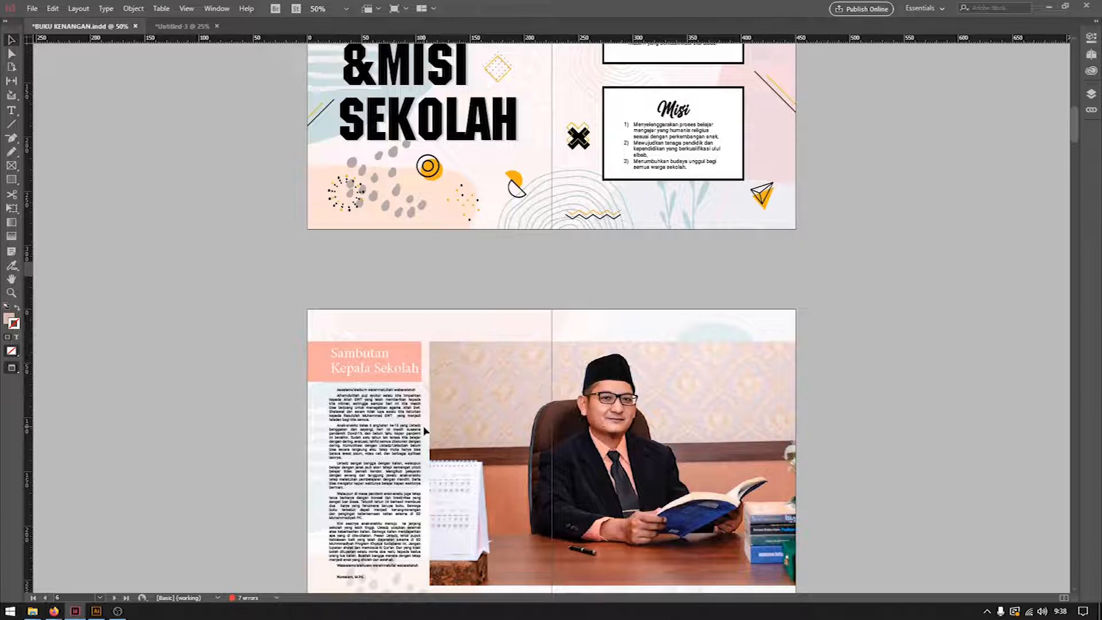
scroll(425, 422, down, 4)
drag(271, 189, 901, 500)
scroll(898, 511, down, 3)
click(367, 172)
drag(243, 140, 853, 502)
click(907, 334)
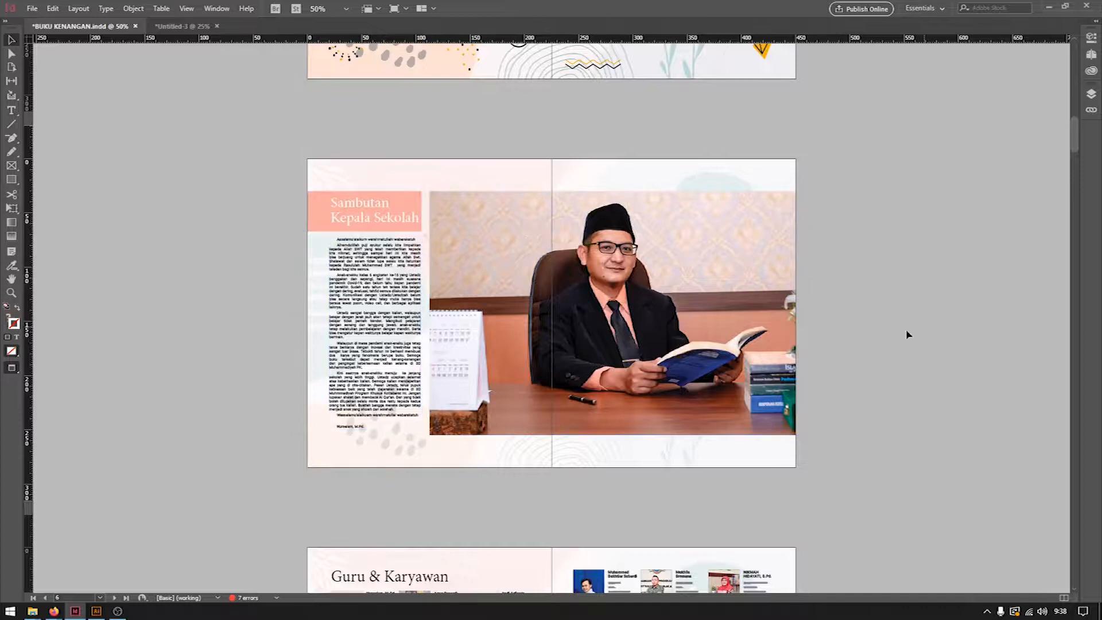
scroll(907, 334, up, 20)
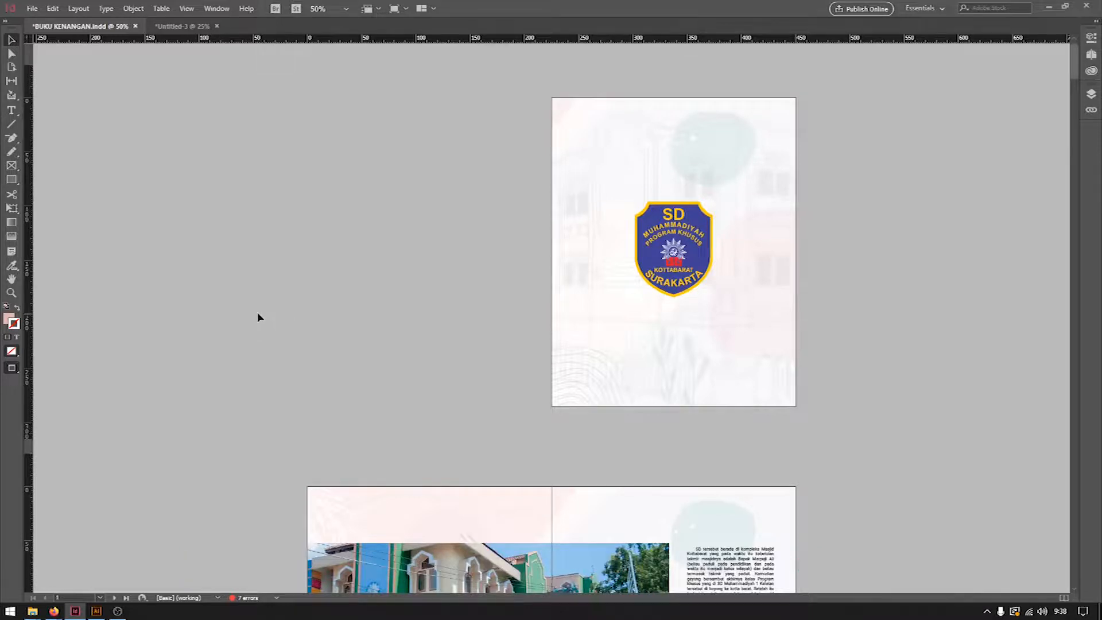
scroll(235, 164, down, 5)
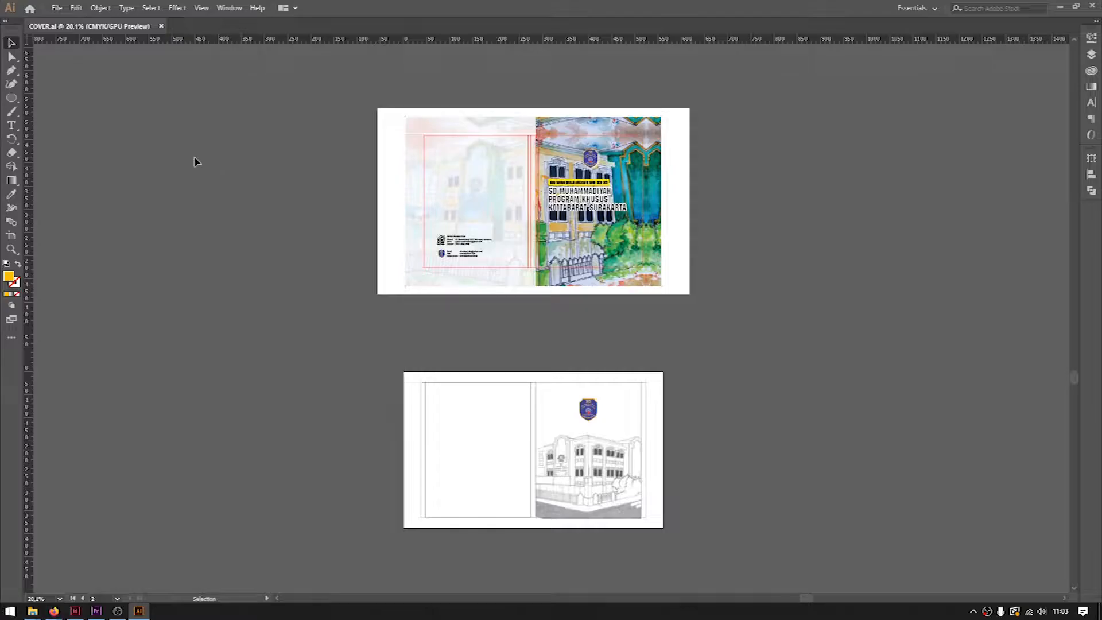
Step: Switch to COVER.ai in Illustrator and examine the back cover, spine and front cover against the red guide lines and artwork edges
key(z)
key(v)
key(z)
drag(572, 226, 674, 232)
key(v)
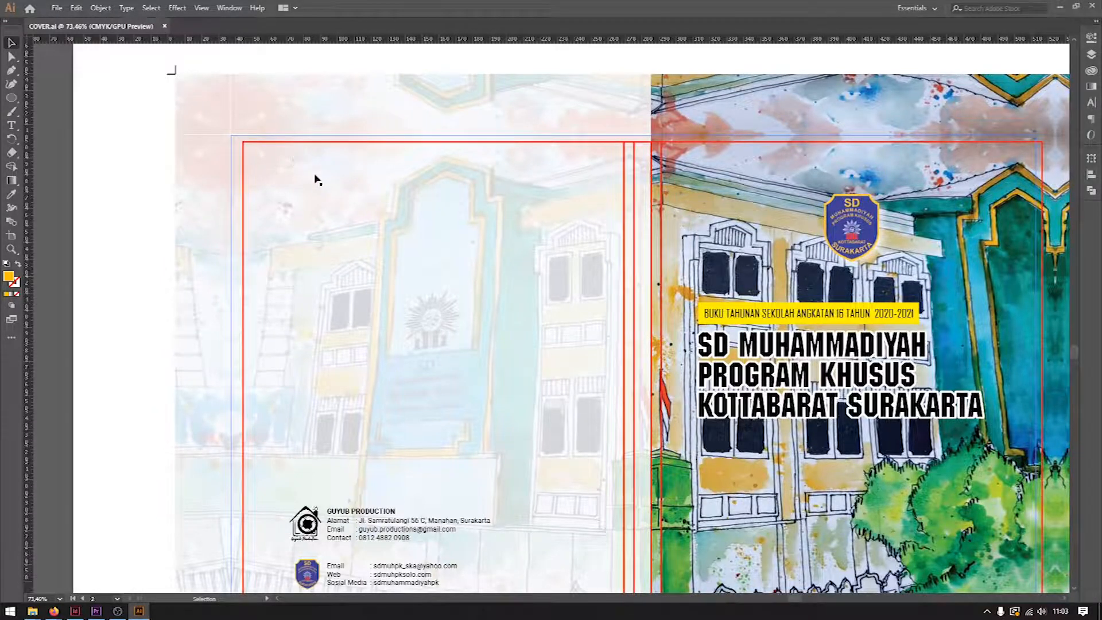
scroll(383, 192, up, 2)
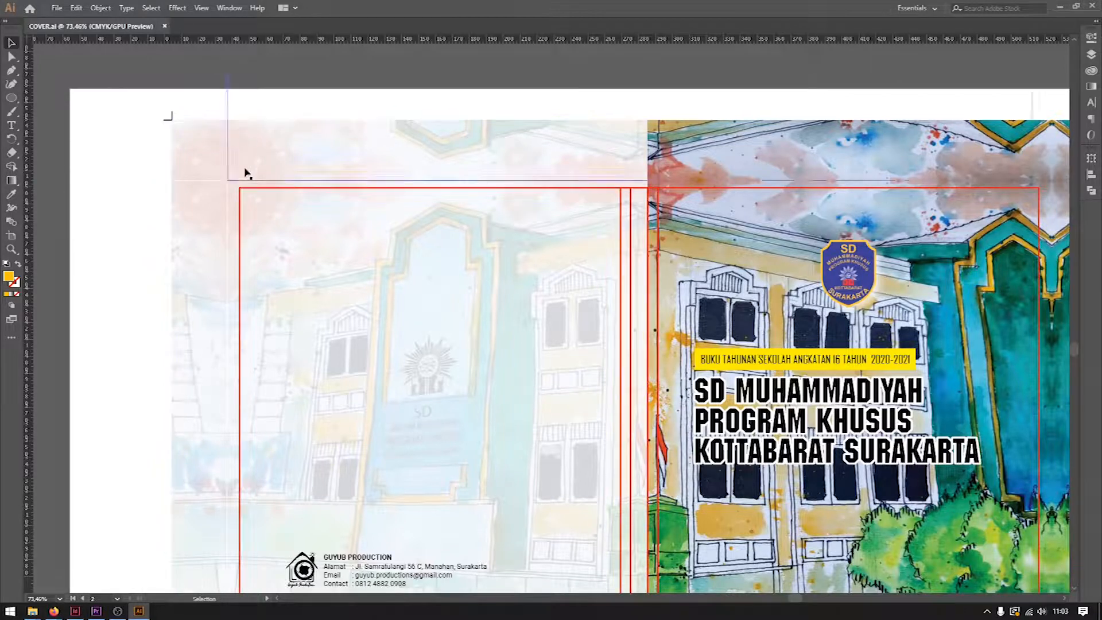
key(a)
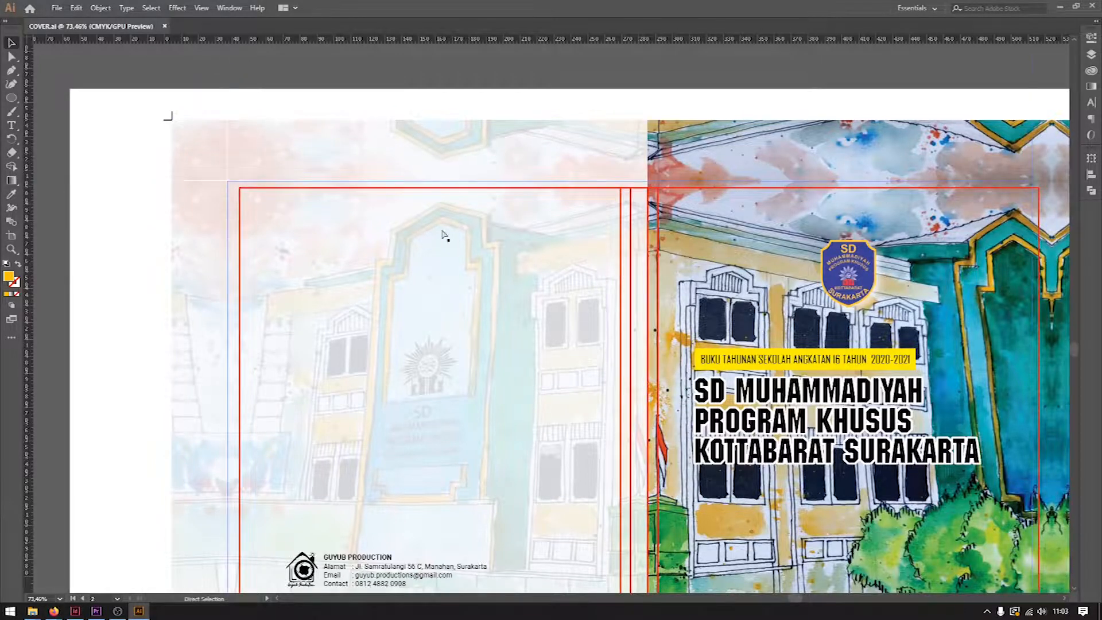
scroll(442, 232, down, 4)
key(v)
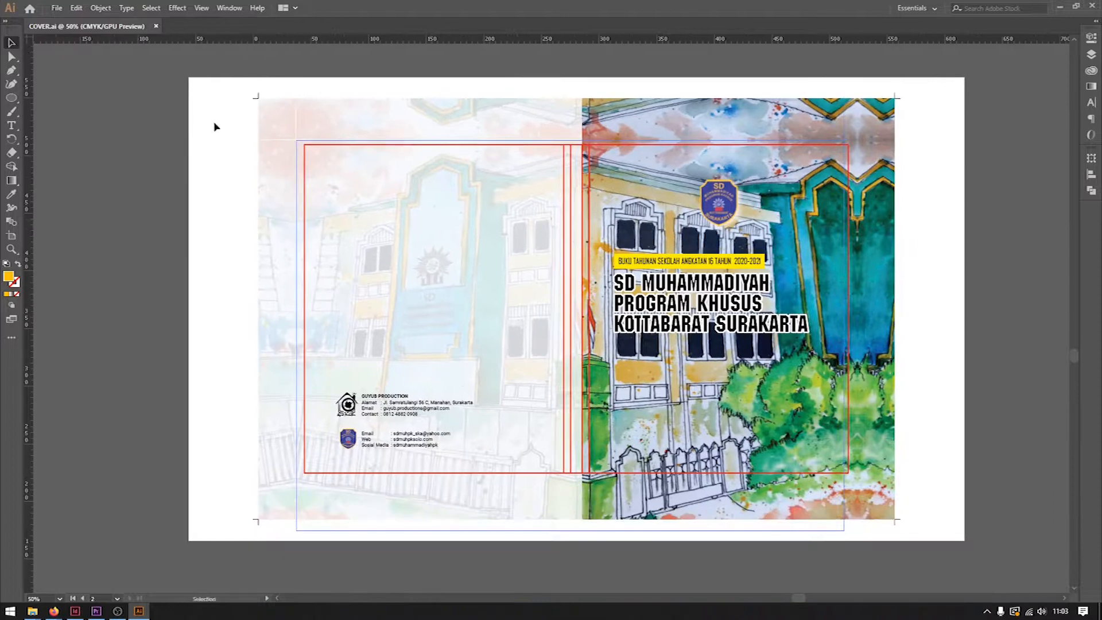
click(955, 292)
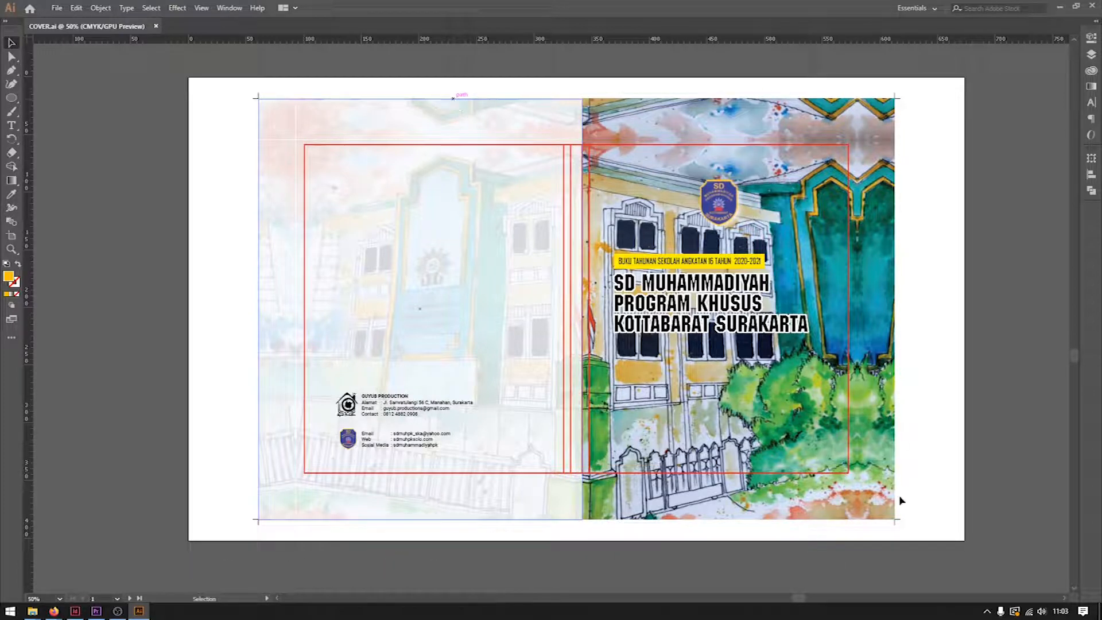
Step: Examine the second artboard with the school line drawing and logo, and return to the cover artwork
scroll(169, 264, down, 10)
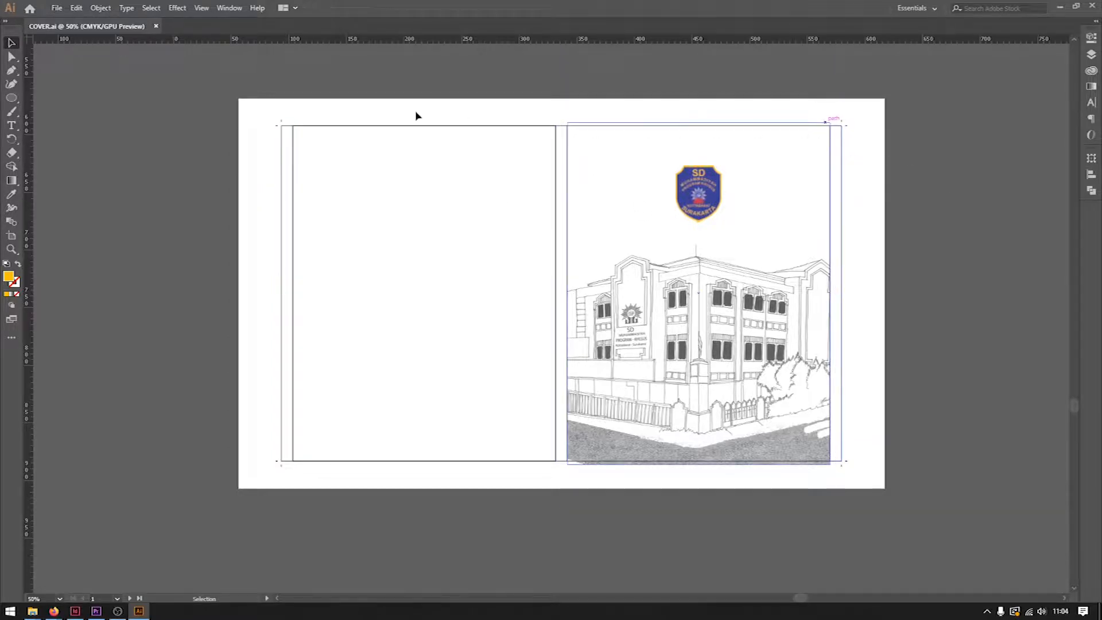
drag(591, 149, 586, 183)
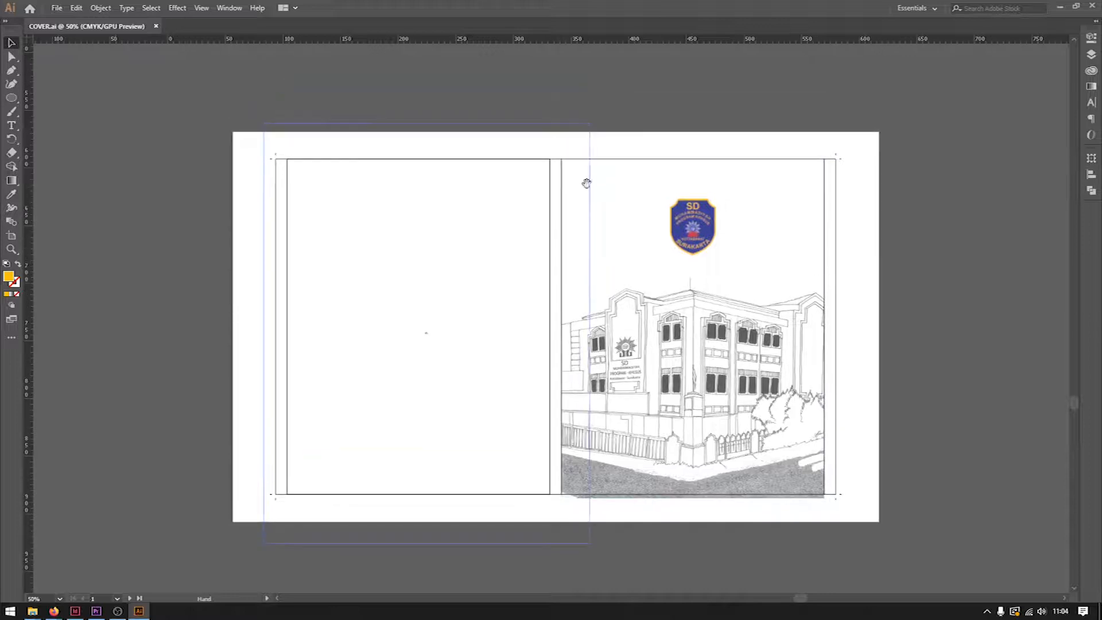
scroll(513, 154, down, 1)
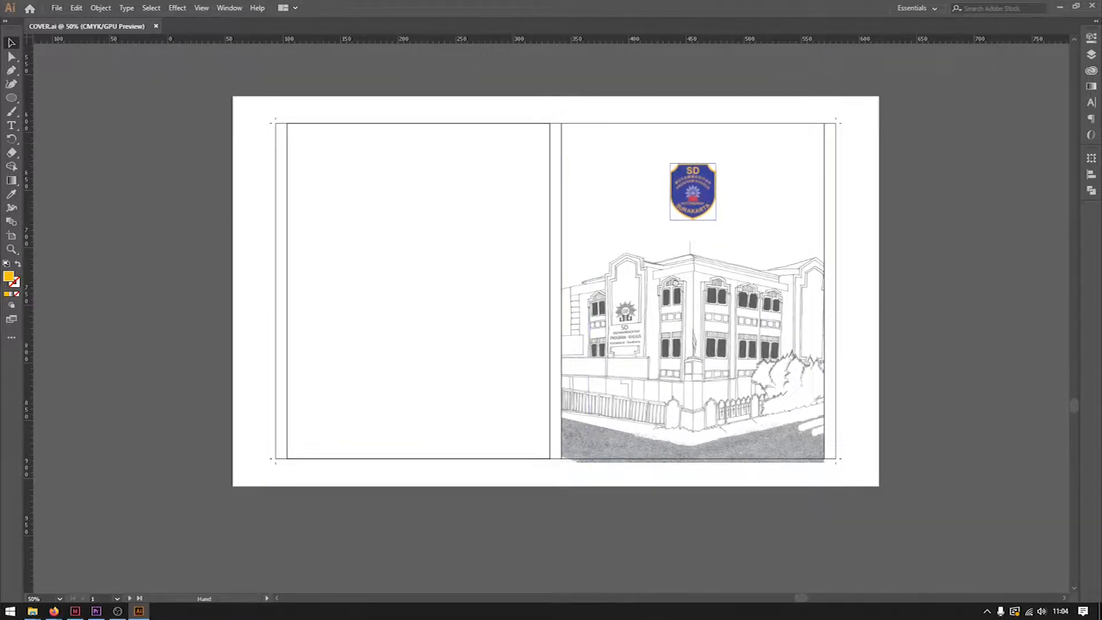
scroll(822, 430, up, 11)
scroll(783, 261, up, 5)
scroll(767, 502, left, 3)
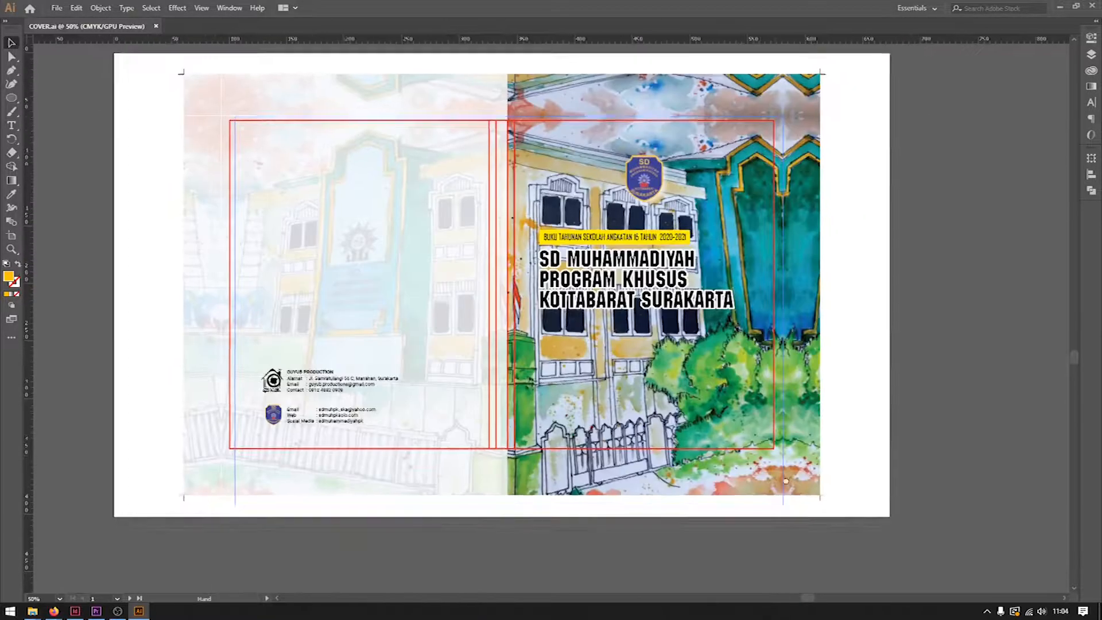
Step: Move the red guide-line group off the cover onto the empty canvas and look over the cover without it
click(652, 522)
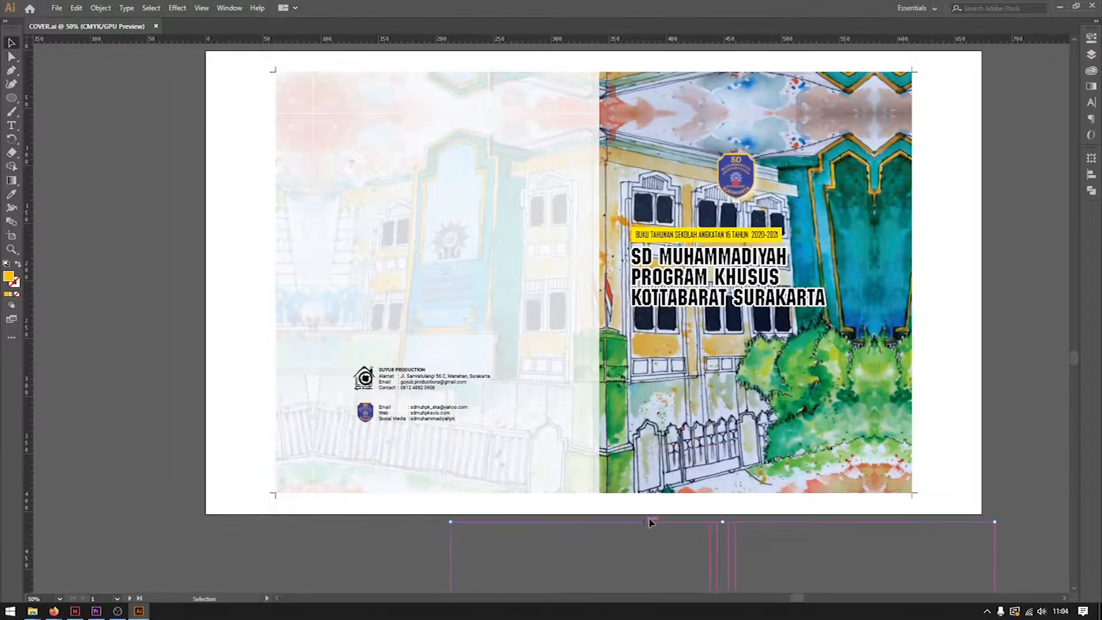
scroll(649, 505, down, 7)
scroll(649, 505, right, 1)
click(402, 293)
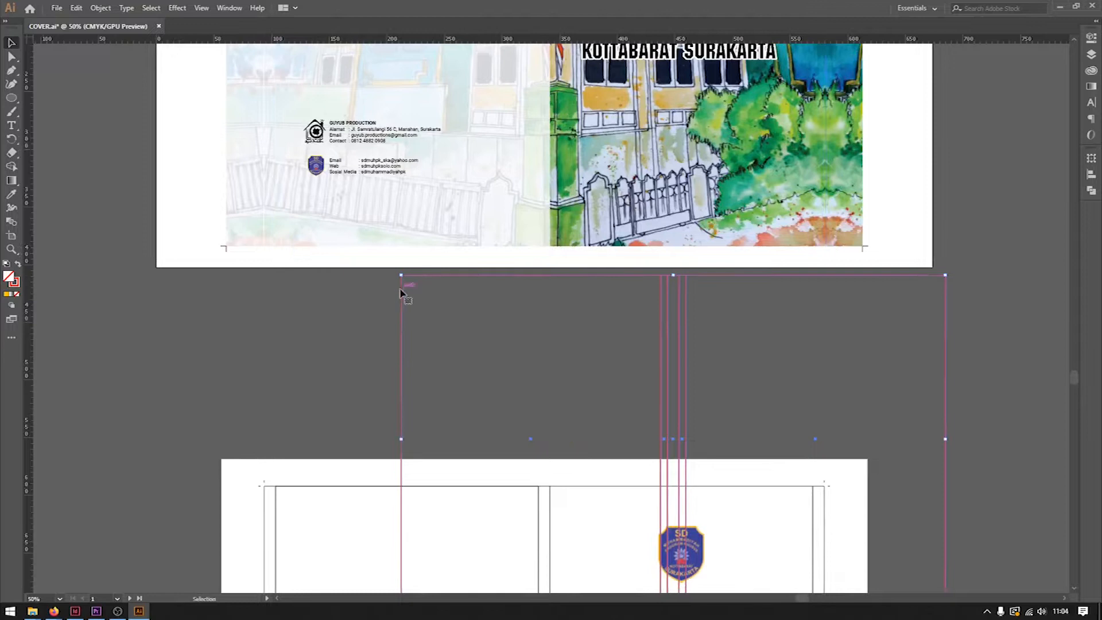
scroll(804, 298, up, 7)
scroll(804, 298, right, 2)
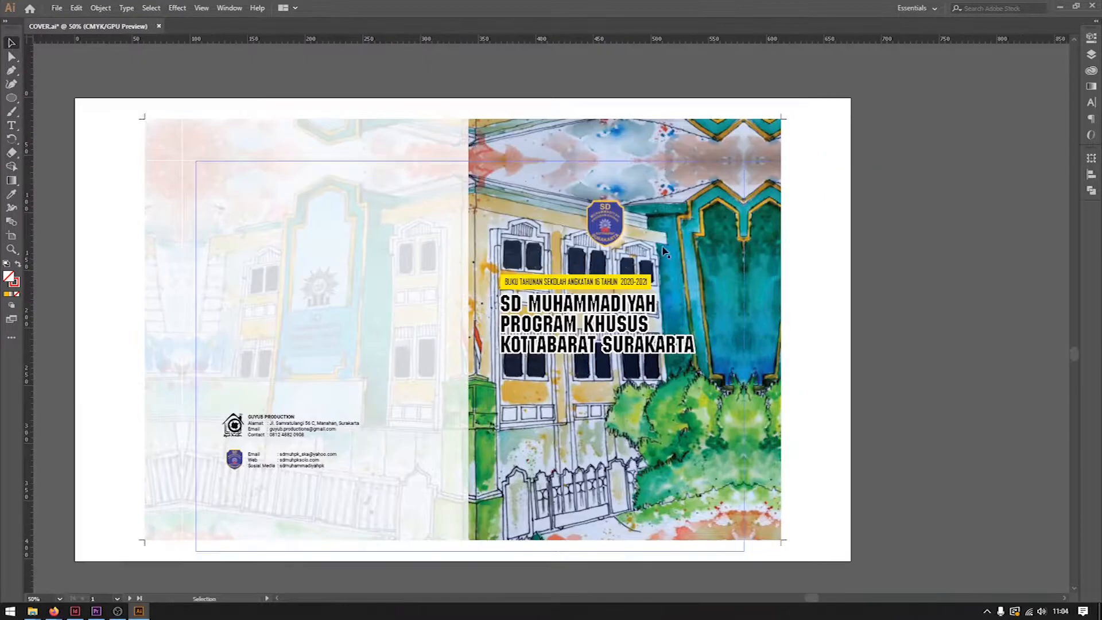
scroll(815, 287, down, 1)
click(860, 316)
scroll(936, 455, down, 2)
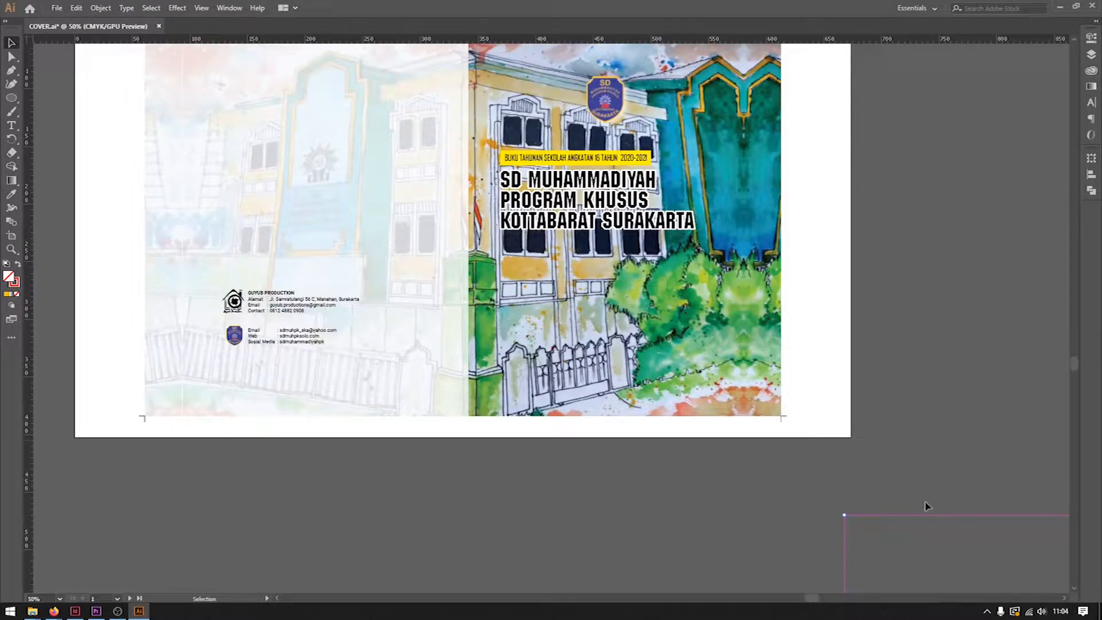
Step: Move the red guide-line group back over the cover and align it to the artboard's horizontal and vertical centre
drag(915, 519, 457, 158)
scroll(775, 154, up, 1)
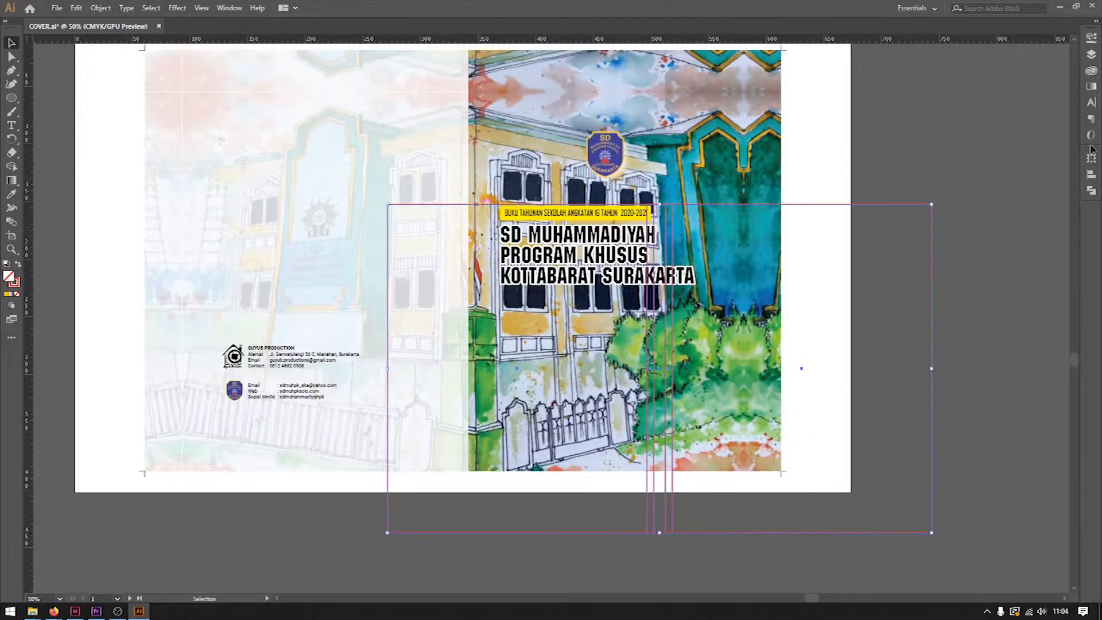
click(1090, 181)
click(977, 184)
click(1048, 184)
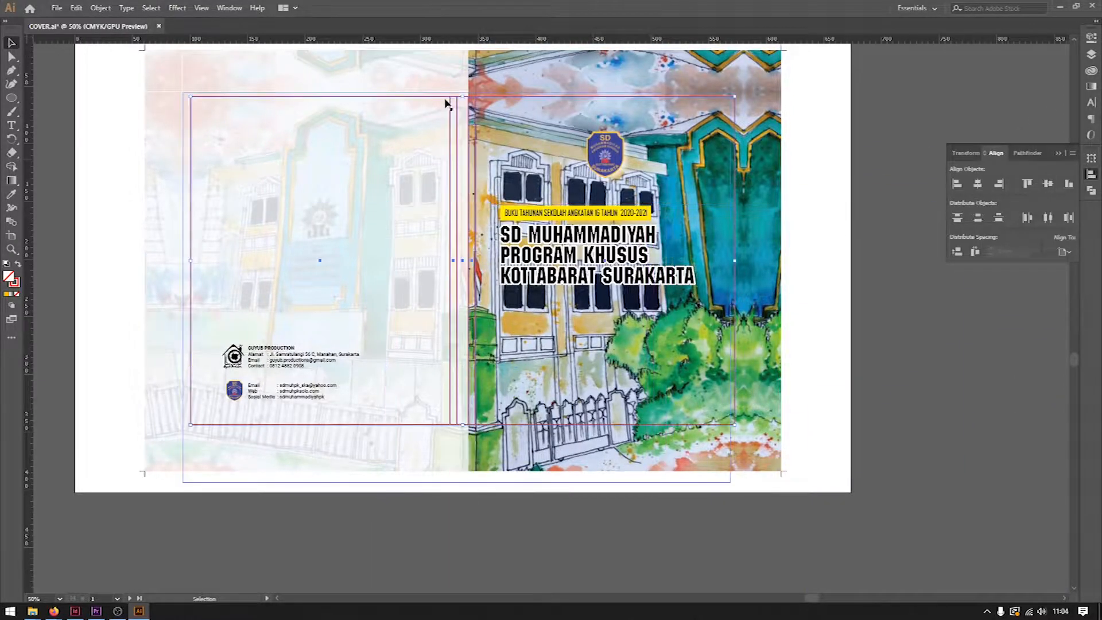
Step: Try moving the centred guide lines, undo the move, and close the alignment options
drag(456, 103, 419, 184)
key(ctrl+z)
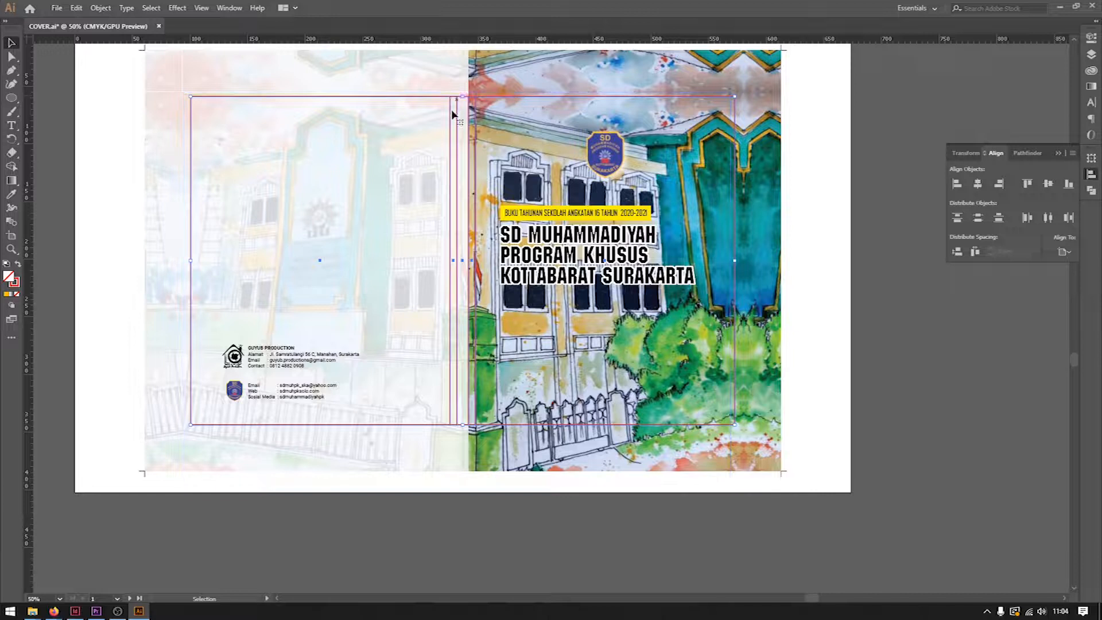
drag(923, 377, 992, 218)
key(ctrl+0)
click(1059, 153)
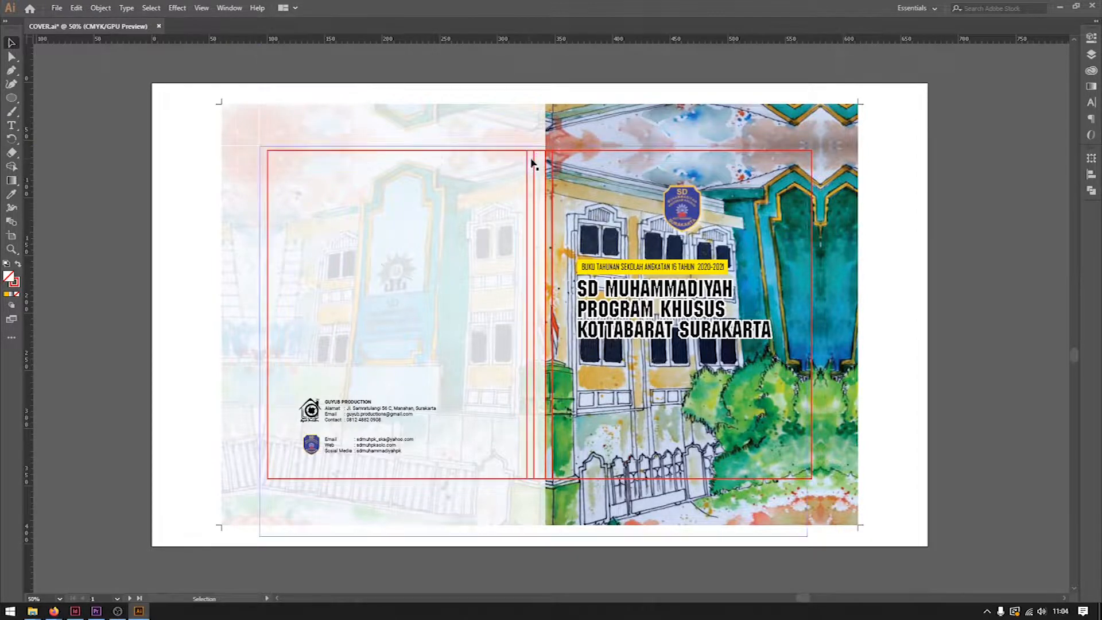
Step: Compare the line-drawing artboard below with the full-colour cover and its red guide lines
scroll(871, 362, down, 10)
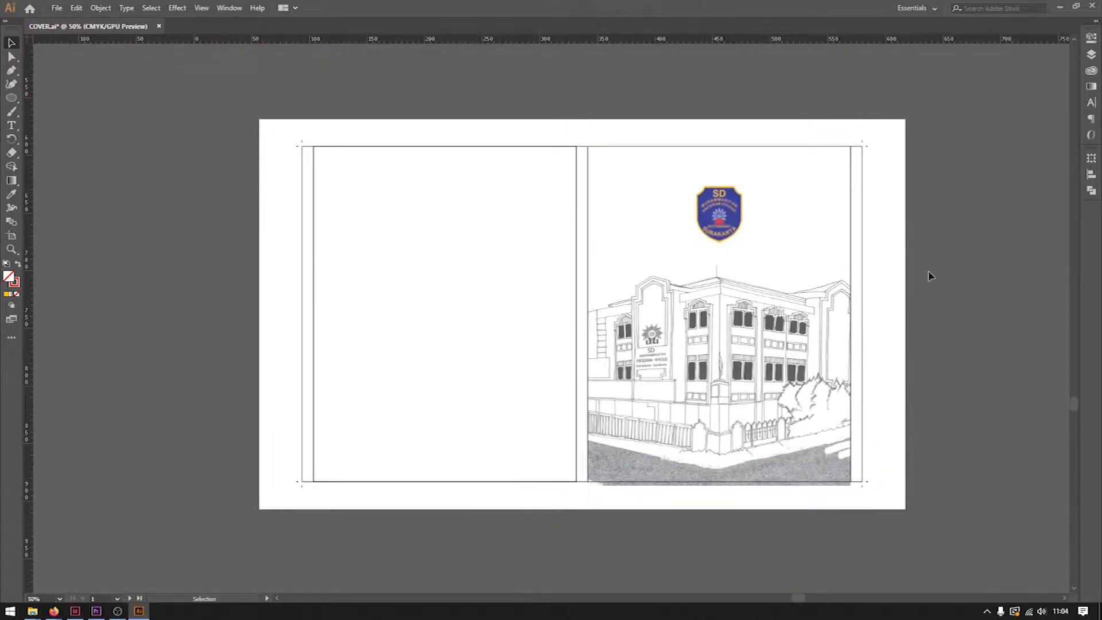
scroll(930, 276, up, 10)
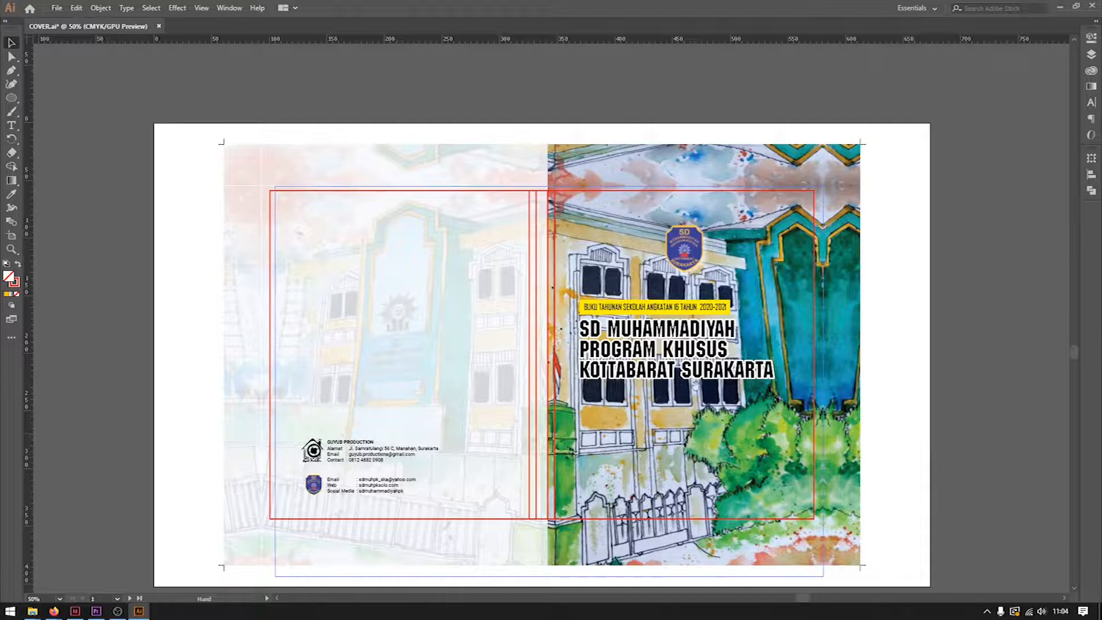
drag(694, 389, 718, 349)
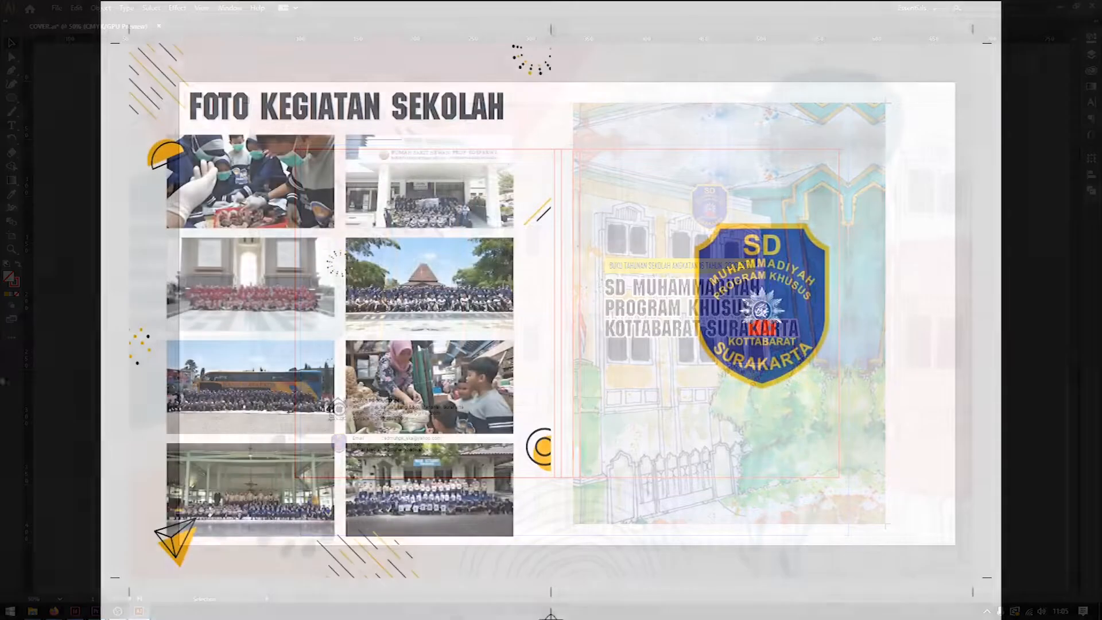